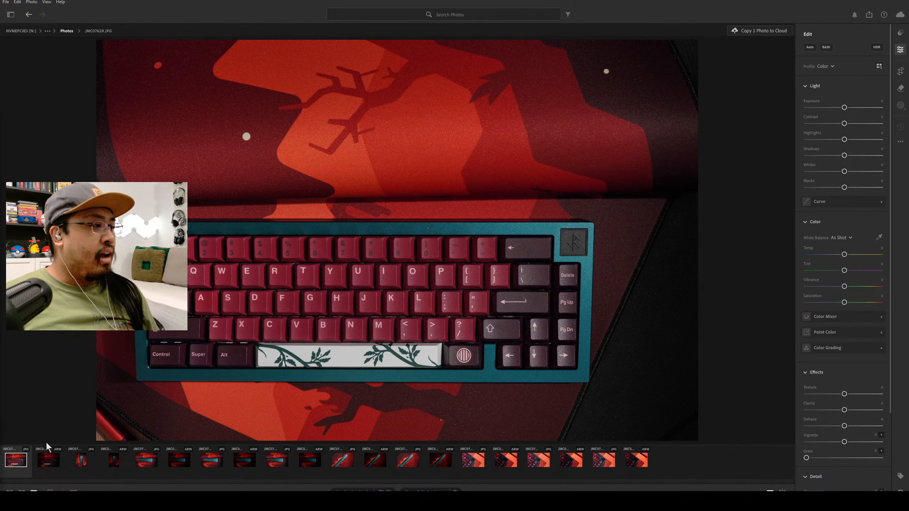
Rotate the raw version of the top-down keyboard photo 90 degrees counterclockwise into portrait orientation.
{"action": "left_click", "coordinate": [50, 462]}
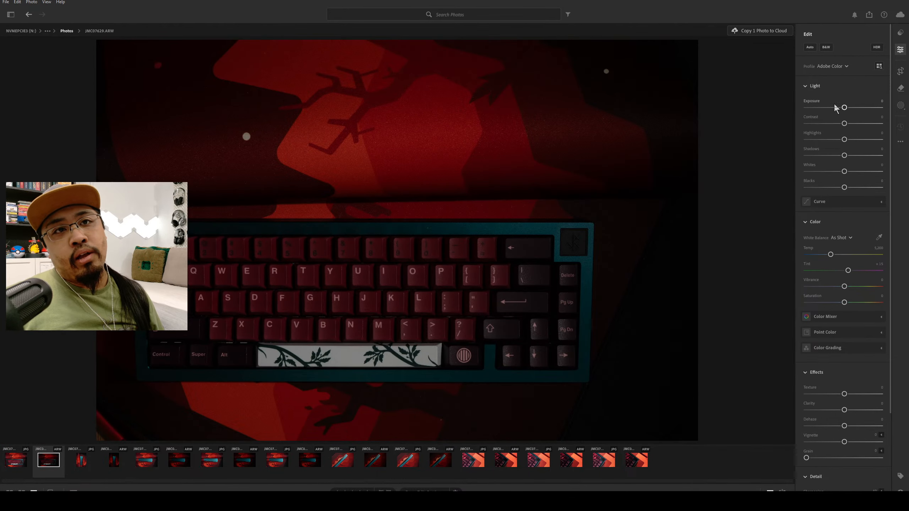
{"action": "left_click", "coordinate": [901, 71]}
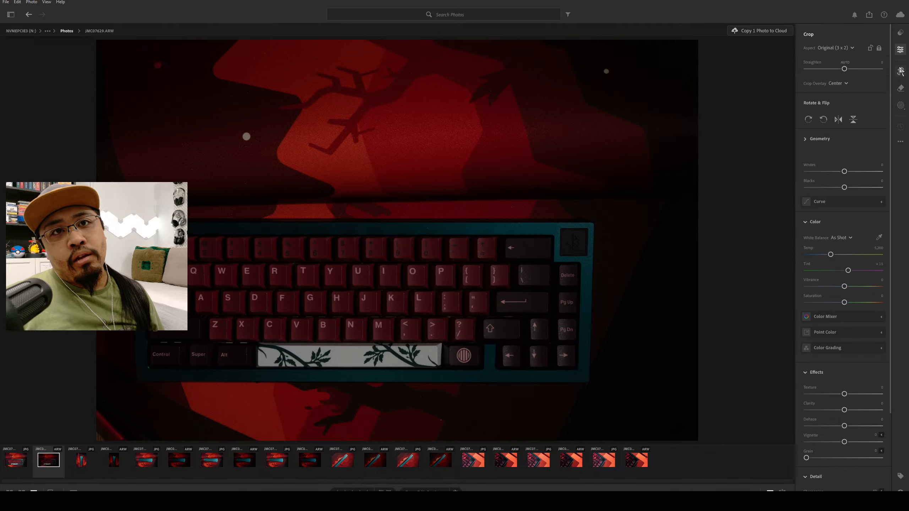
{"action": "left_click", "coordinate": [824, 120]}
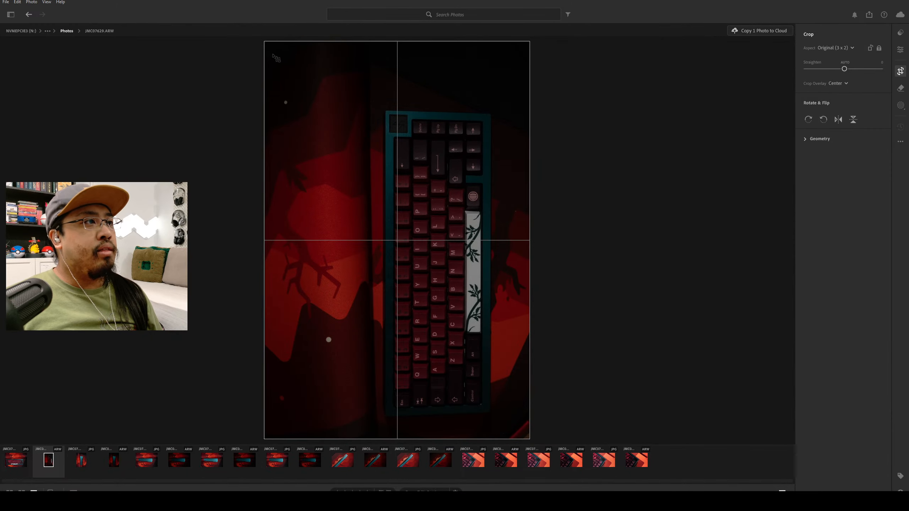
{"action": "left_click_drag", "start_coordinate": [269, 46], "coordinate": [288, 76]}
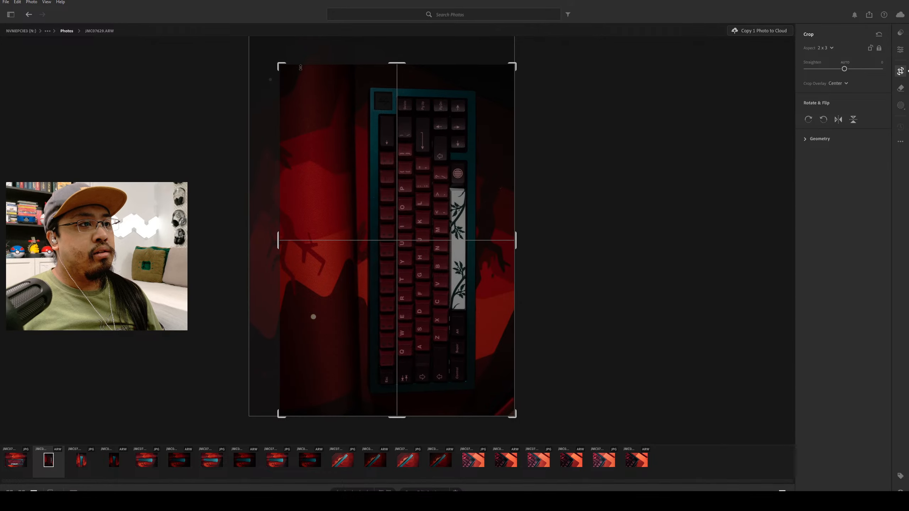
{"action": "left_click_drag", "start_coordinate": [411, 168], "coordinate": [406, 155]}
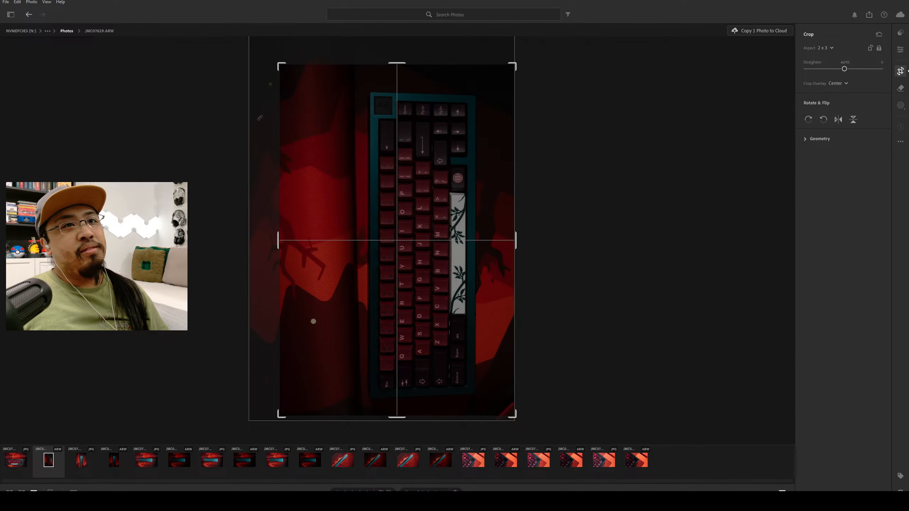
{"action": "key", "text": "ctrl+z"}
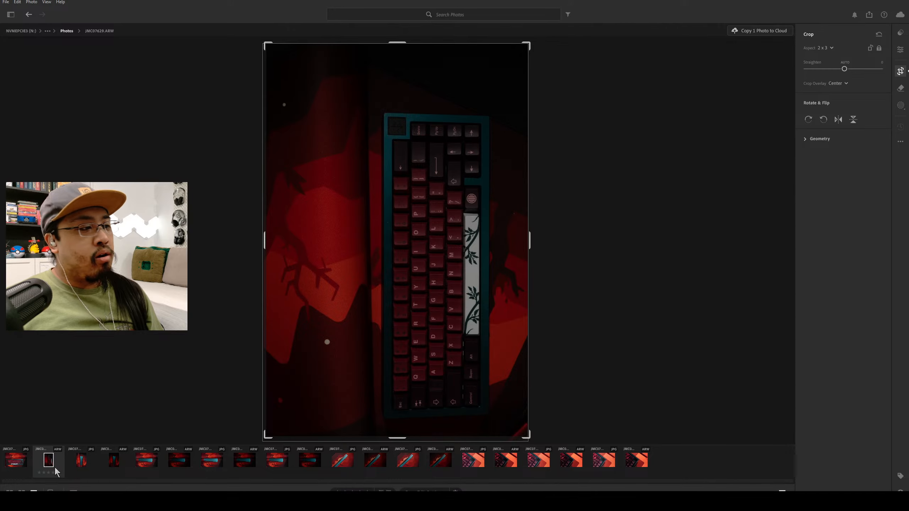
Rotate the raw side-profile keyboard photo JMC07627.ARW by 180 degrees with the Crop tool.
{"action": "left_click", "coordinate": [118, 464]}
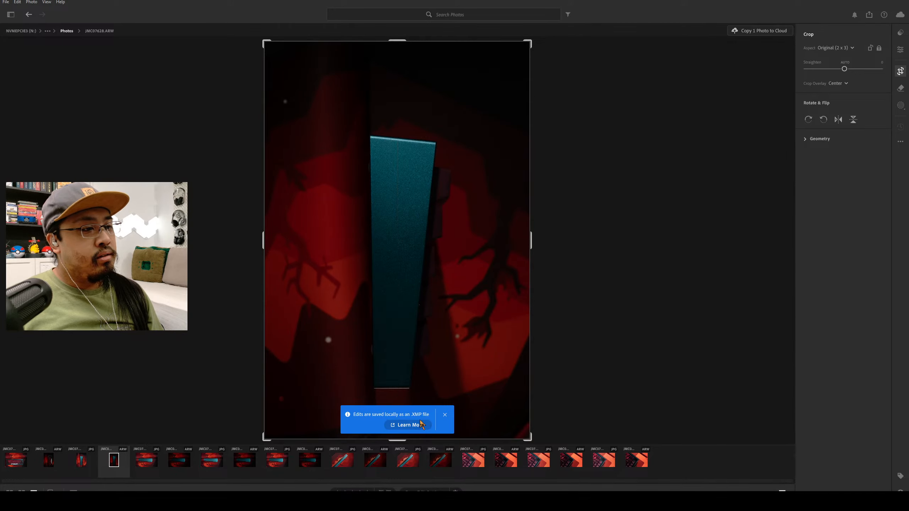
{"action": "left_click", "coordinate": [445, 415]}
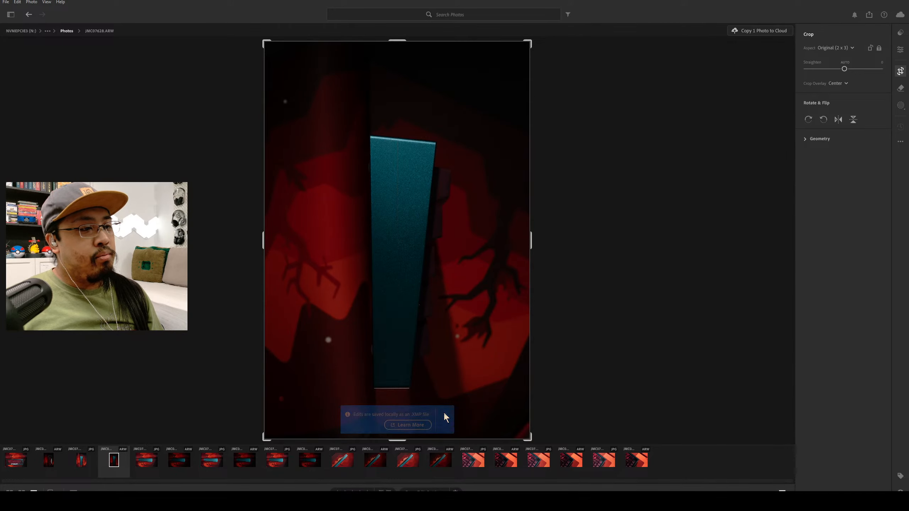
{"action": "left_click", "coordinate": [183, 461]}
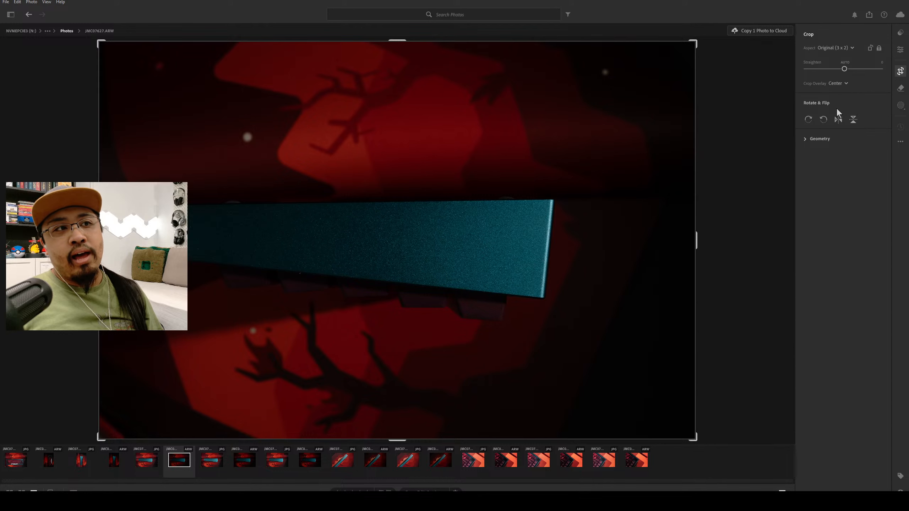
{"action": "left_click", "coordinate": [901, 72]}
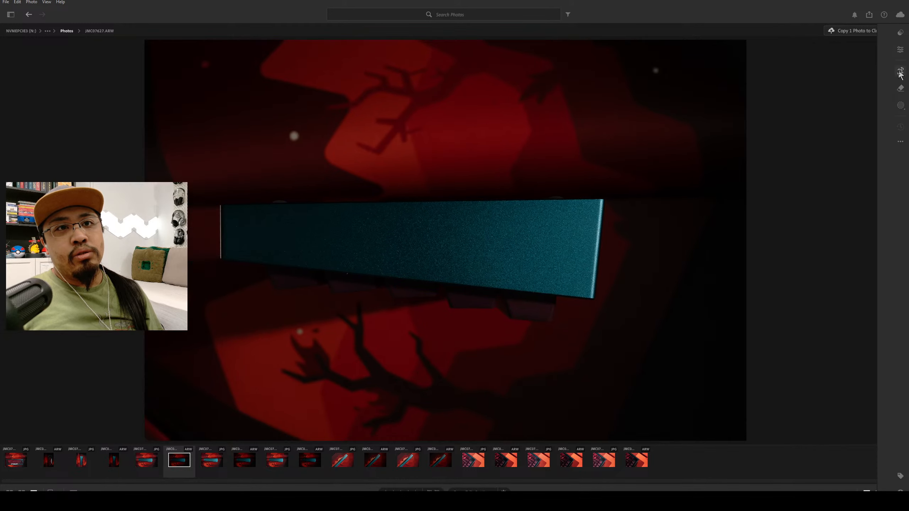
{"action": "left_click", "coordinate": [900, 71]}
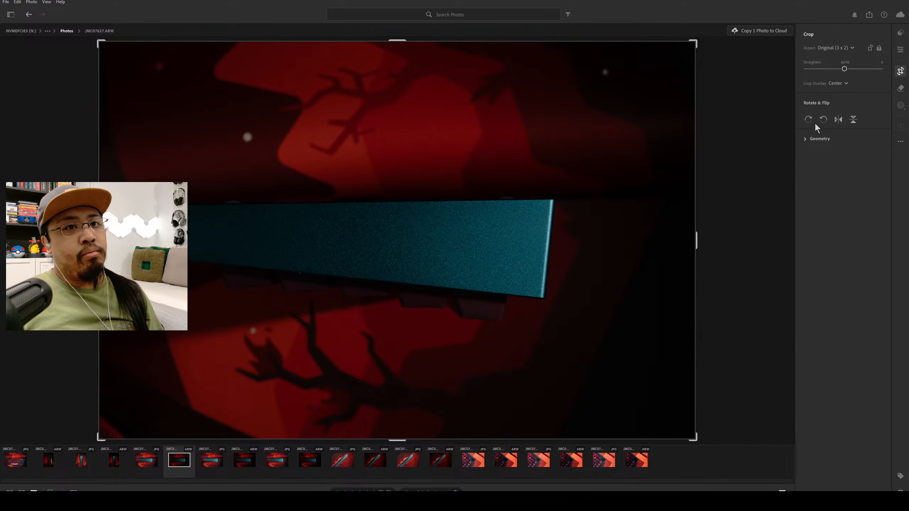
{"action": "left_click", "coordinate": [824, 120]}
{"action": "left_click", "coordinate": [824, 120]}
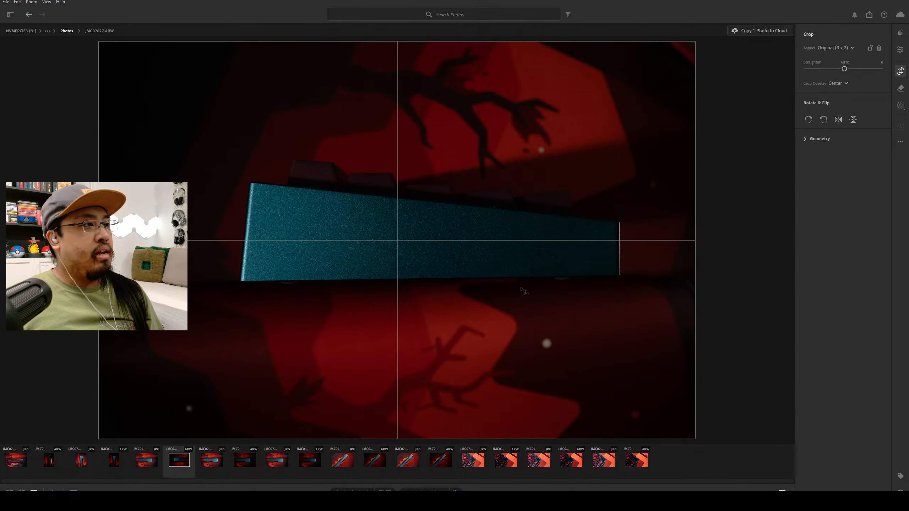
Crop the side-profile photo tighter at a 3 x 2 ratio and straighten it until the keyboard's bottom edge is level.
{"action": "left_click_drag", "start_coordinate": [102, 438], "coordinate": [141, 413]}
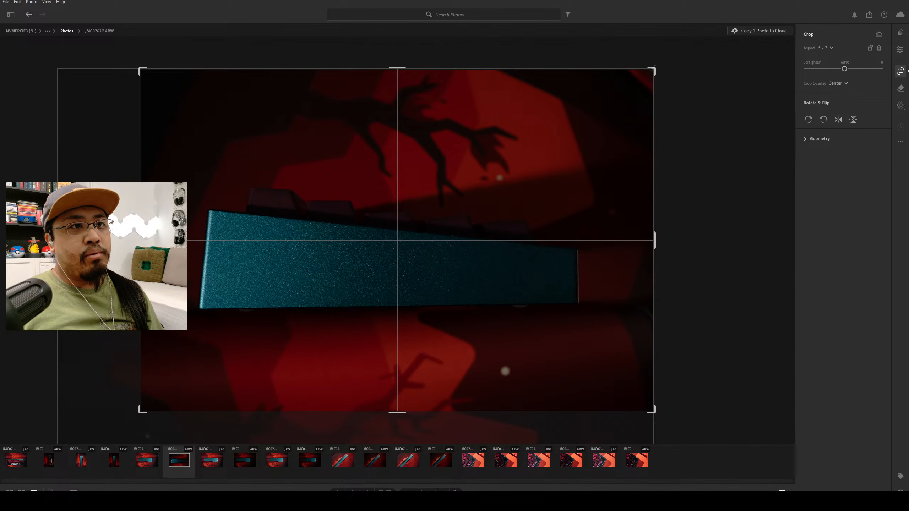
{"action": "left_click_drag", "start_coordinate": [653, 67], "coordinate": [664, 68]}
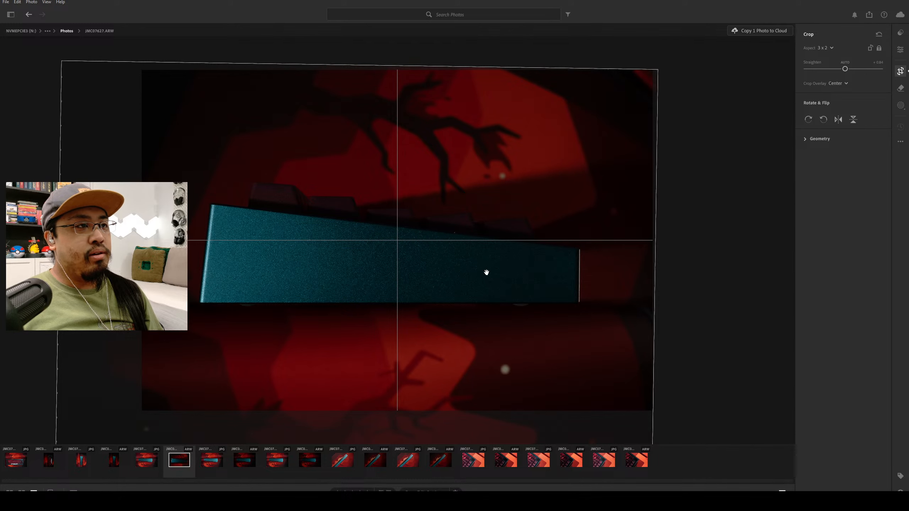
{"action": "left_click_drag", "start_coordinate": [485, 272], "coordinate": [497, 198]}
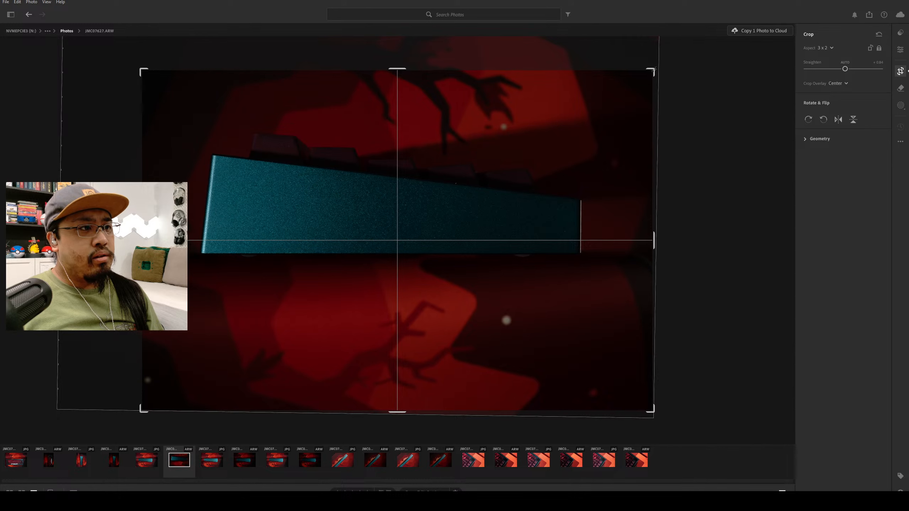
{"action": "left_click_drag", "start_coordinate": [656, 70], "coordinate": [652, 67]}
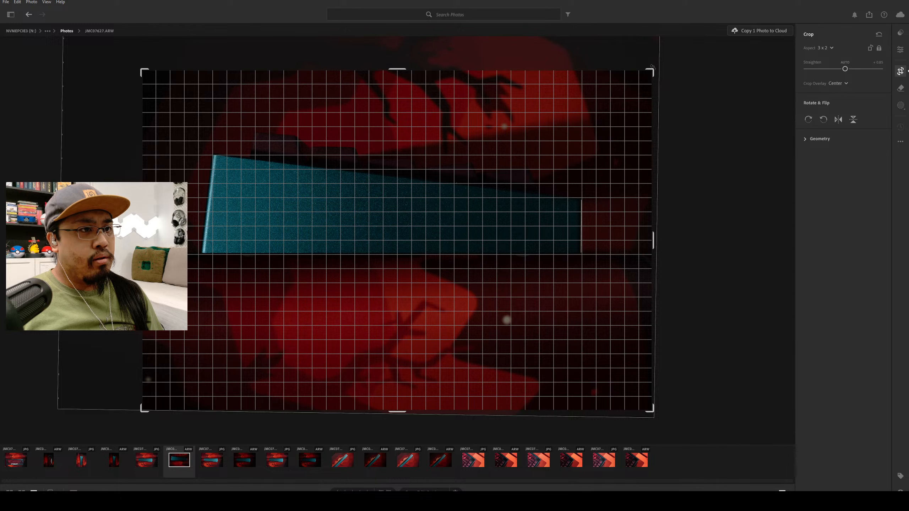
{"action": "left_click_drag", "start_coordinate": [652, 66], "coordinate": [652, 66]}
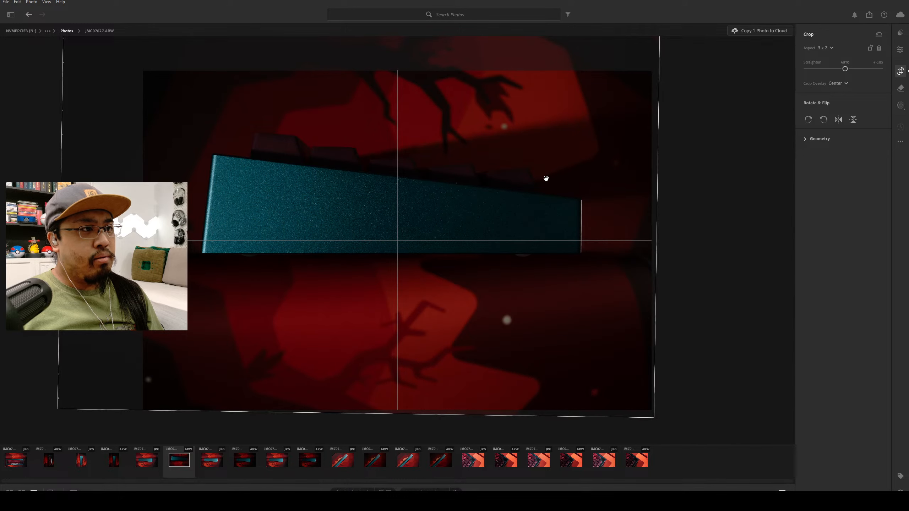
Recentre the keyboard vertically in the crop and rotate the side-profile photo 90 degrees clockwise into portrait.
{"action": "left_click_drag", "start_coordinate": [477, 179], "coordinate": [487, 209]}
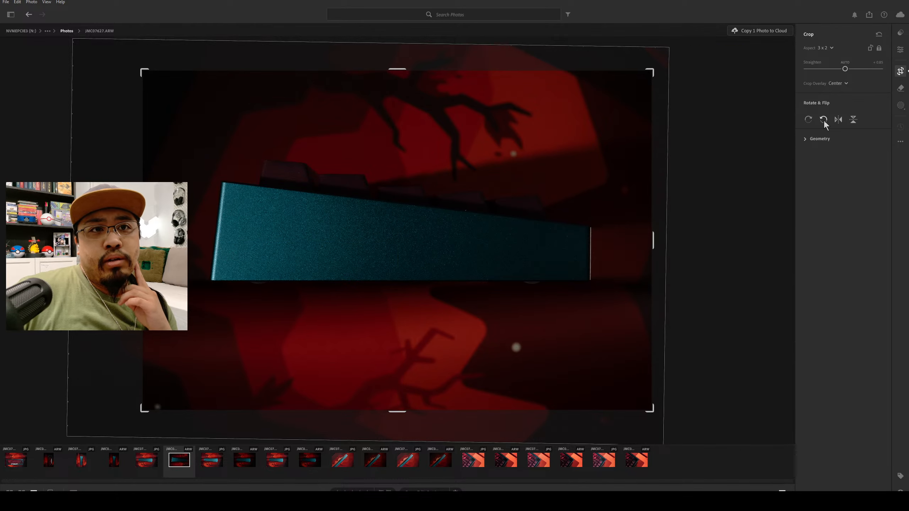
{"action": "left_click", "coordinate": [808, 121]}
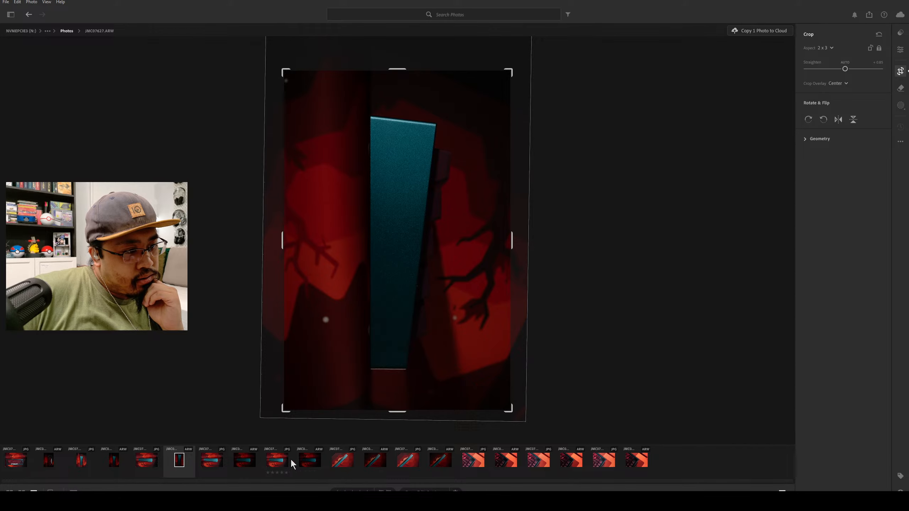
Rotate the raw diagonal keyboard photo JMC07624.ARW 90 degrees counterclockwise into portrait orientation.
{"action": "left_click", "coordinate": [377, 462]}
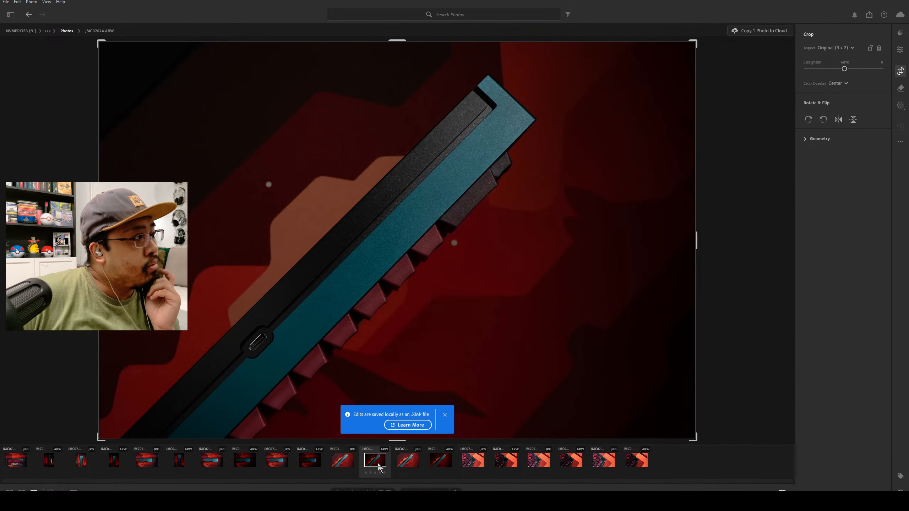
{"action": "left_click", "coordinate": [446, 415]}
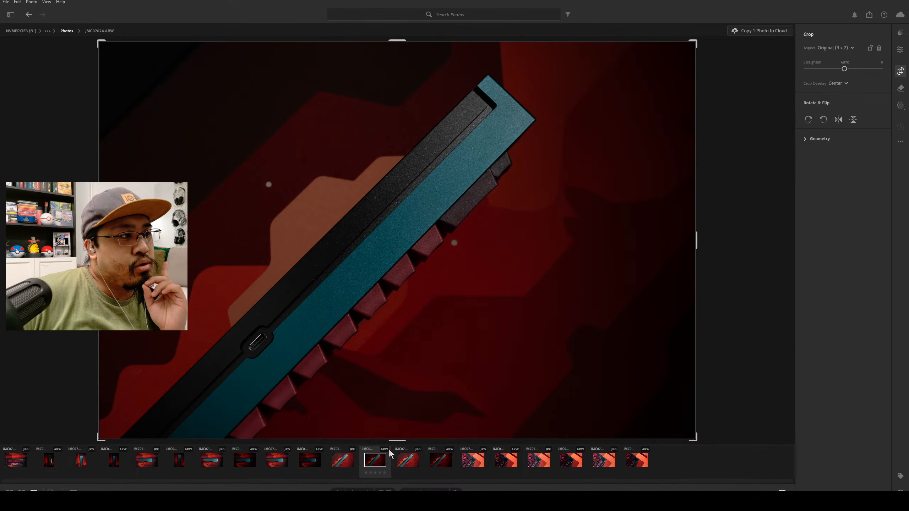
{"action": "left_click", "coordinate": [810, 121]}
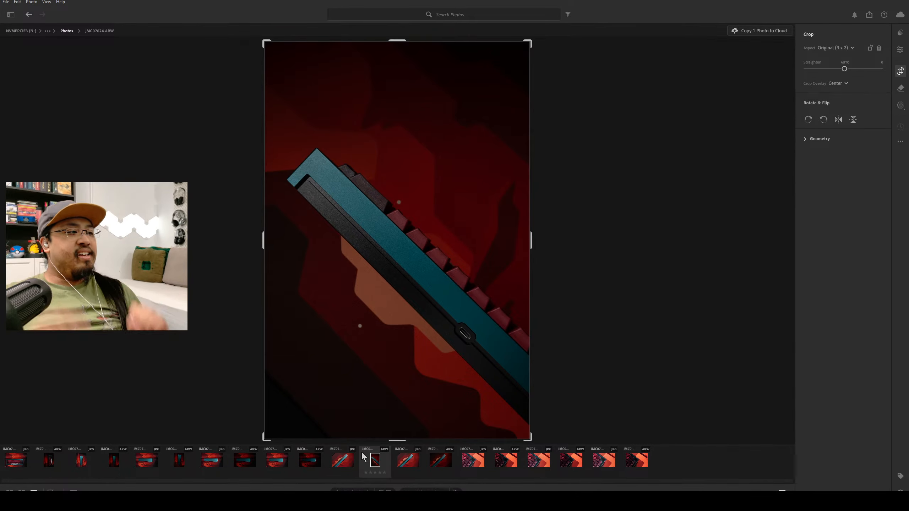
Compare the portrait side-profile photos with the rotated diagonal keyboard photo.
{"action": "left_click", "coordinate": [179, 460]}
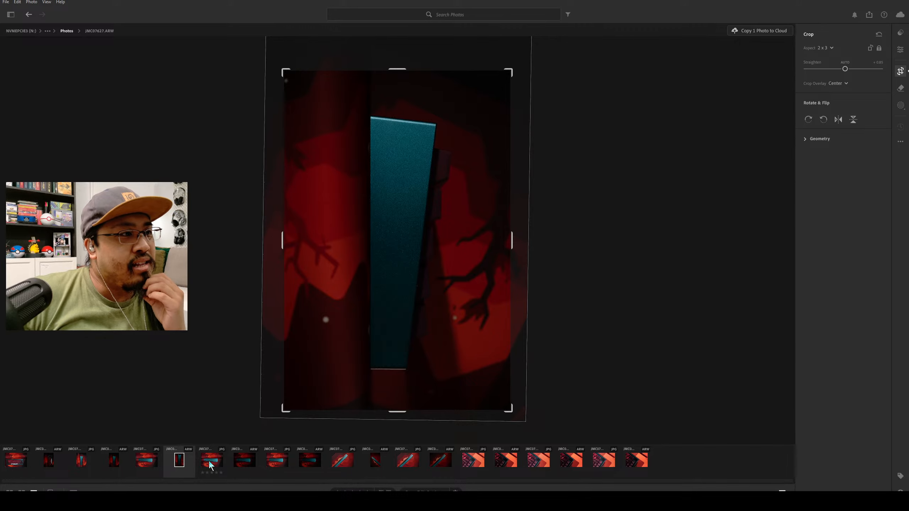
{"action": "left_click", "coordinate": [88, 461]}
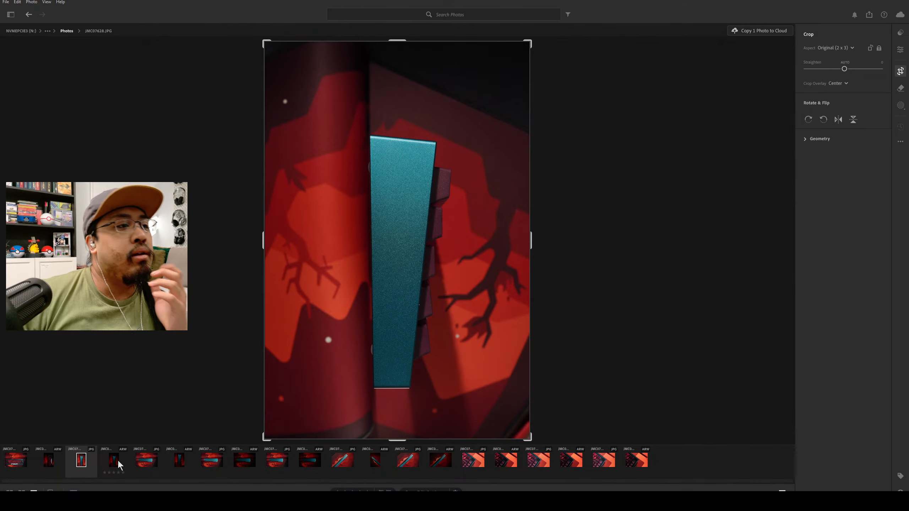
{"action": "left_click", "coordinate": [343, 459]}
{"action": "left_click", "coordinate": [372, 461]}
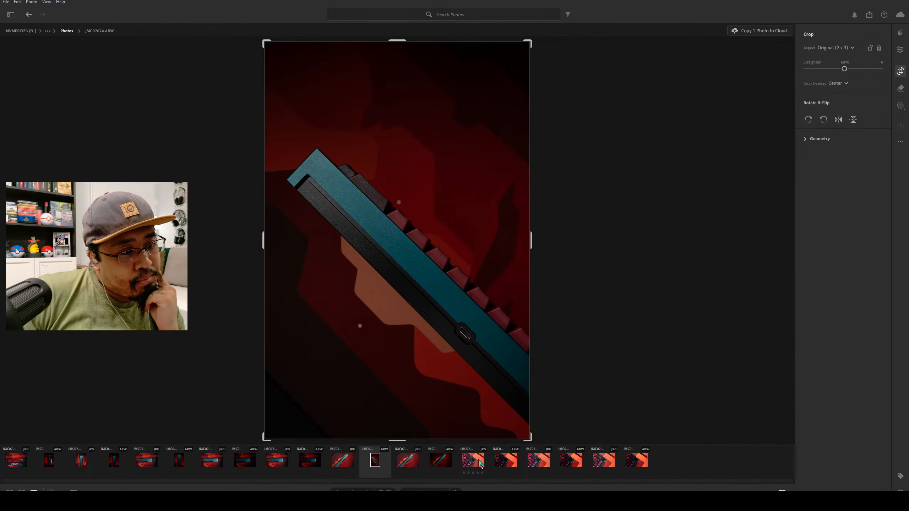
Try the corner close-up JMC07622.JPG in portrait by rotating it 90 degrees counterclockwise, and return it to landscape.
{"action": "left_click", "coordinate": [479, 462]}
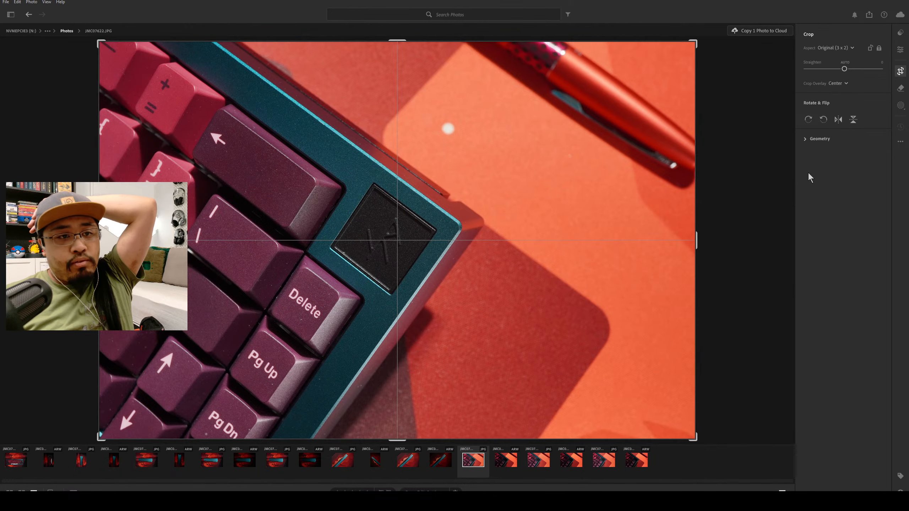
{"action": "left_click", "coordinate": [823, 119]}
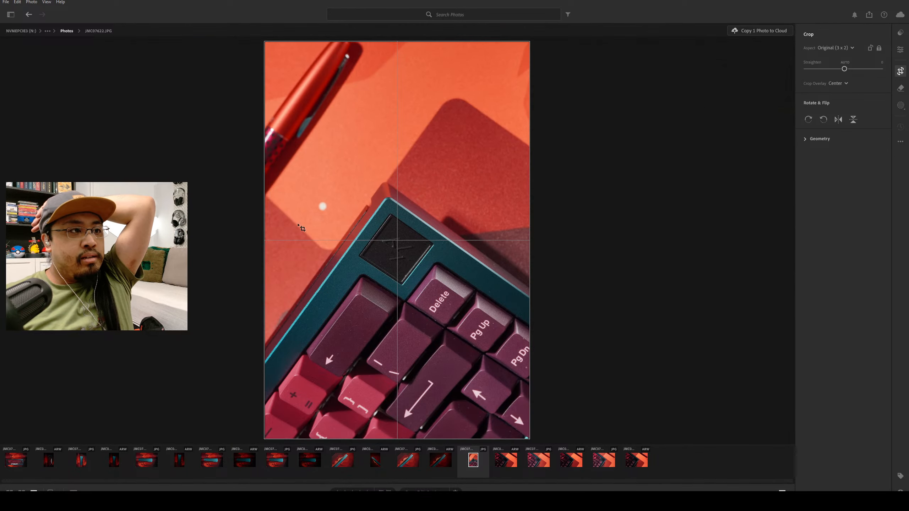
{"action": "left_click", "coordinate": [810, 121]}
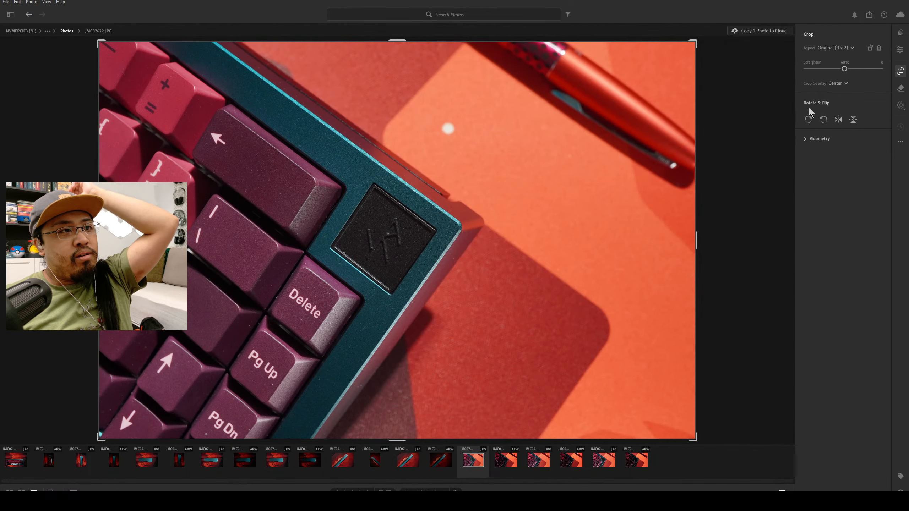
{"action": "left_click", "coordinate": [827, 120]}
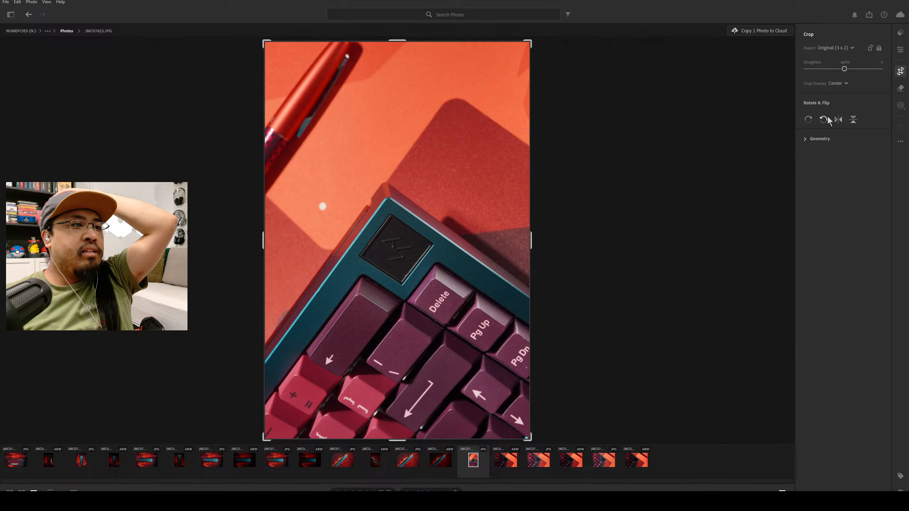
{"action": "left_click", "coordinate": [809, 120]}
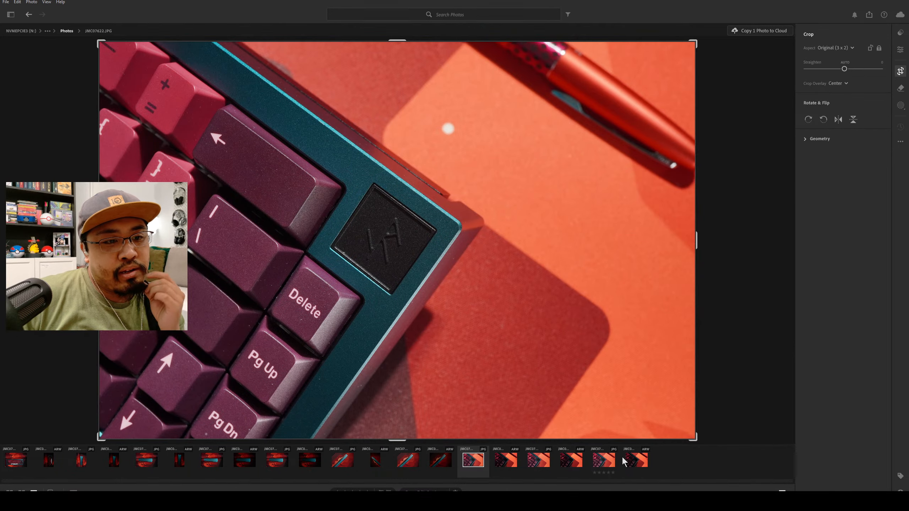
Rotate the raw diagonal keyboard photo JMC07623.ARW by 180 degrees and compare it with the portrait diagonal shot.
{"action": "left_click", "coordinate": [637, 462]}
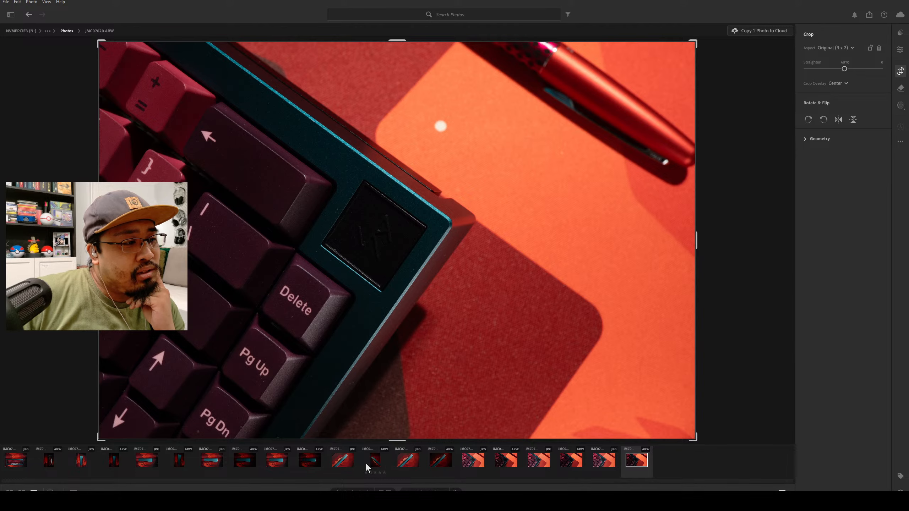
{"action": "left_click", "coordinate": [441, 462]}
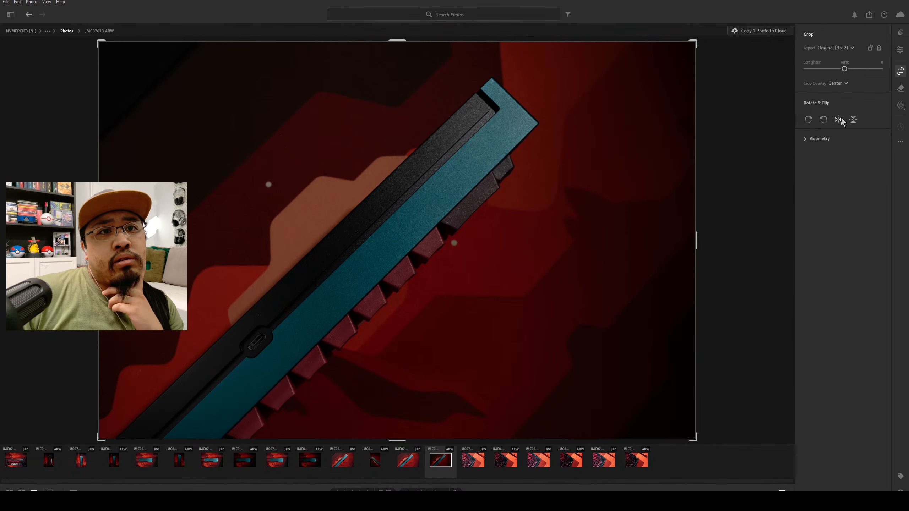
{"action": "left_click", "coordinate": [824, 119]}
{"action": "left_click", "coordinate": [823, 120]}
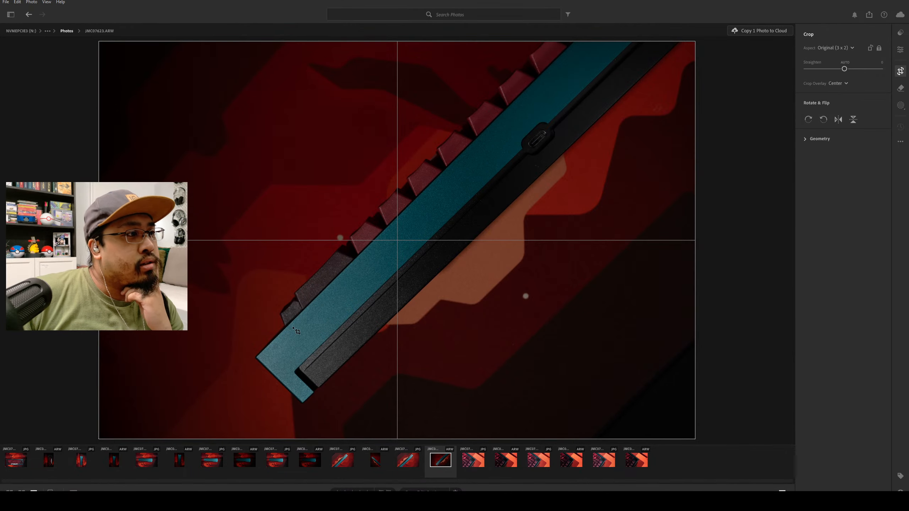
{"action": "left_click", "coordinate": [376, 460]}
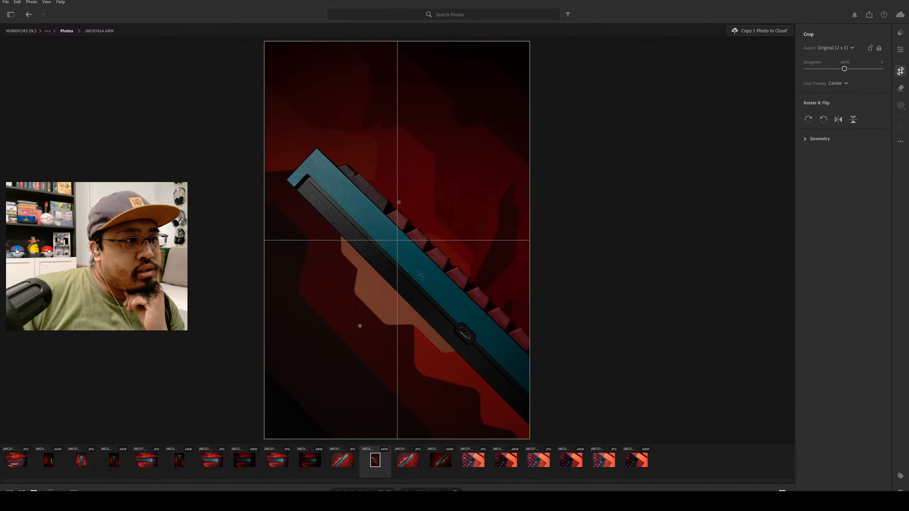
{"action": "left_click", "coordinate": [442, 465]}
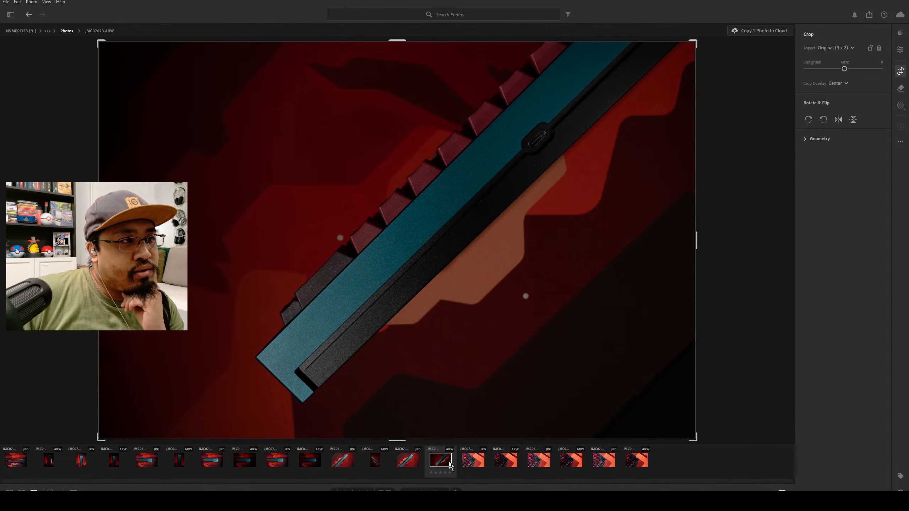
Compare the JPG and raw versions of the diagonal keyboard photo JMC07624 and review the raw photo's aspect ratio options.
{"action": "left_click", "coordinate": [347, 460]}
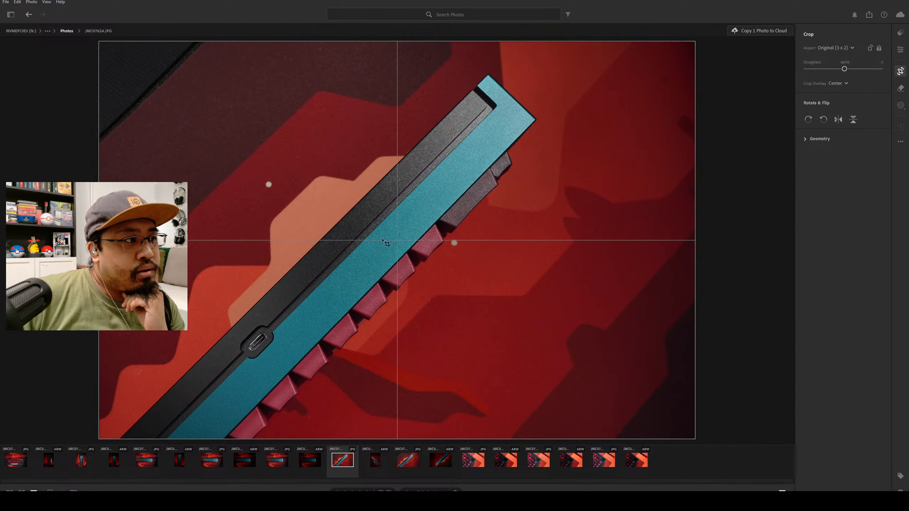
{"action": "left_click", "coordinate": [375, 465]}
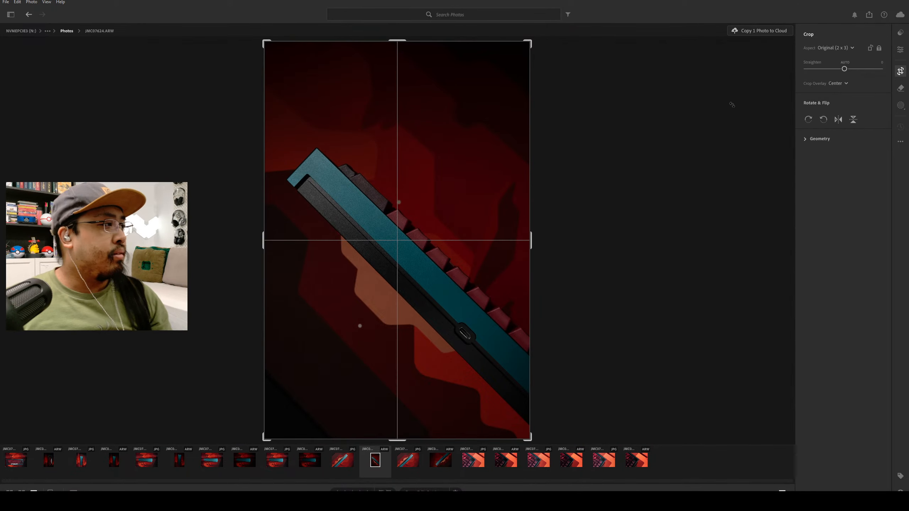
{"action": "left_click", "coordinate": [853, 48]}
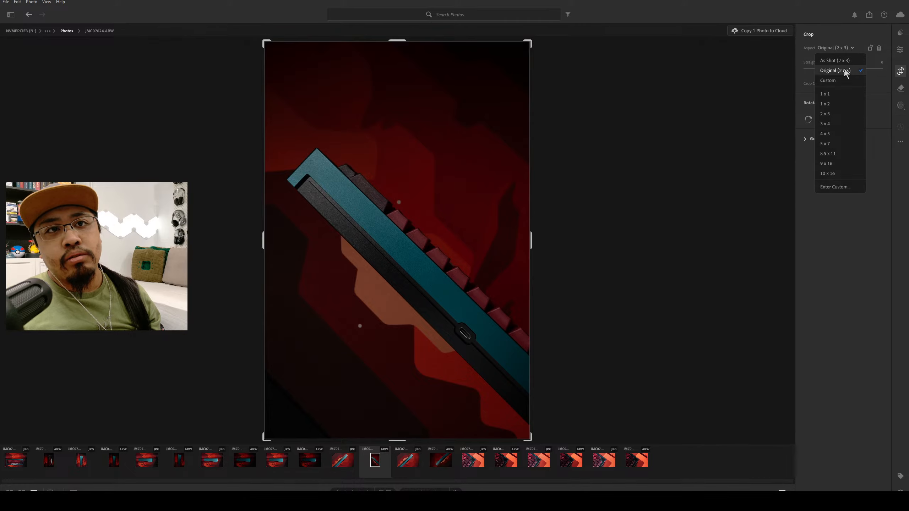
{"action": "left_click", "coordinate": [798, 153]}
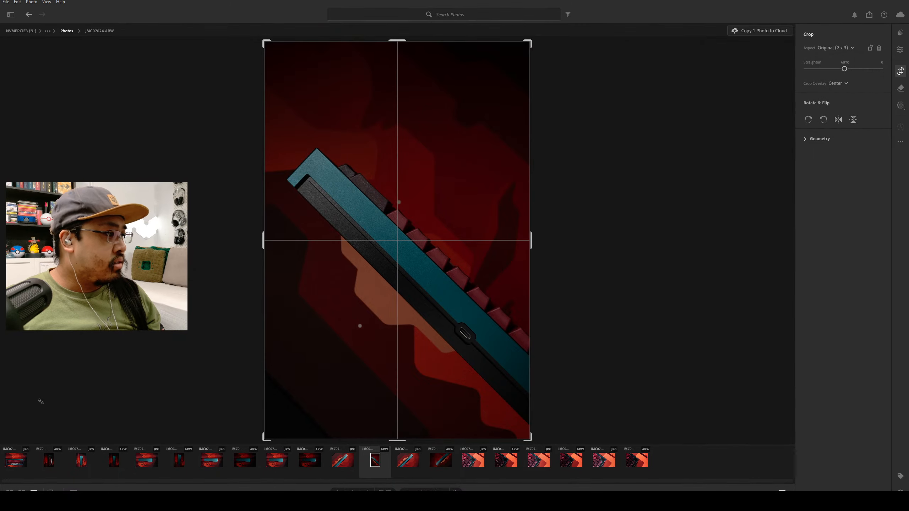
Crop the raw portrait photo of the keyboard's keys to a 4 x 5 aspect ratio and reposition the keyboard within the frame.
{"action": "left_click", "coordinate": [49, 464]}
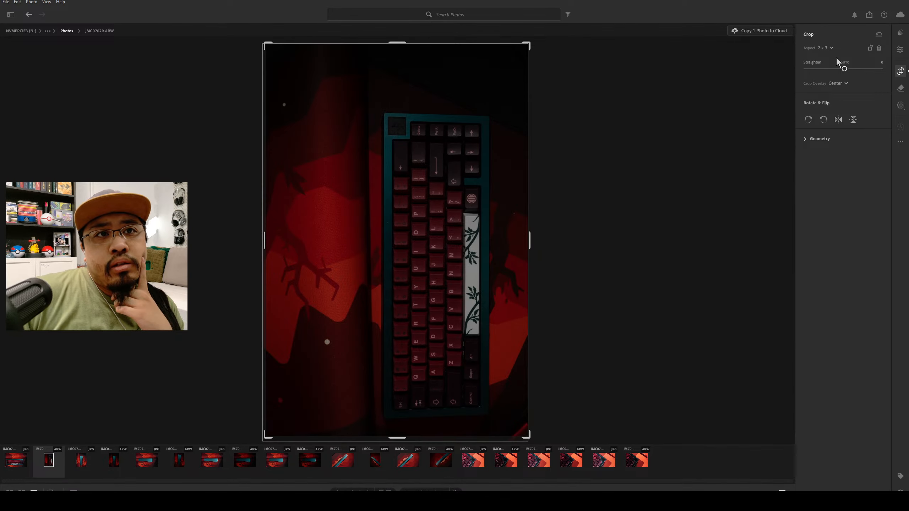
{"action": "left_click", "coordinate": [826, 48]}
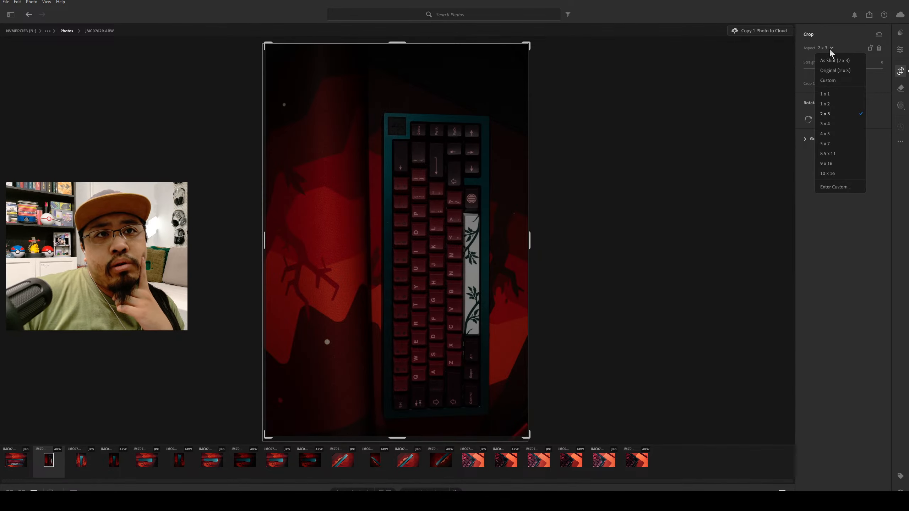
{"action": "left_click", "coordinate": [843, 136]}
{"action": "mouse_move", "coordinate": [446, 270]}
{"action": "left_mouse_down"}
{"action": "mouse_move", "coordinate": [443, 242]}
{"action": "mouse_move", "coordinate": [446, 273]}
{"action": "left_mouse_up"}
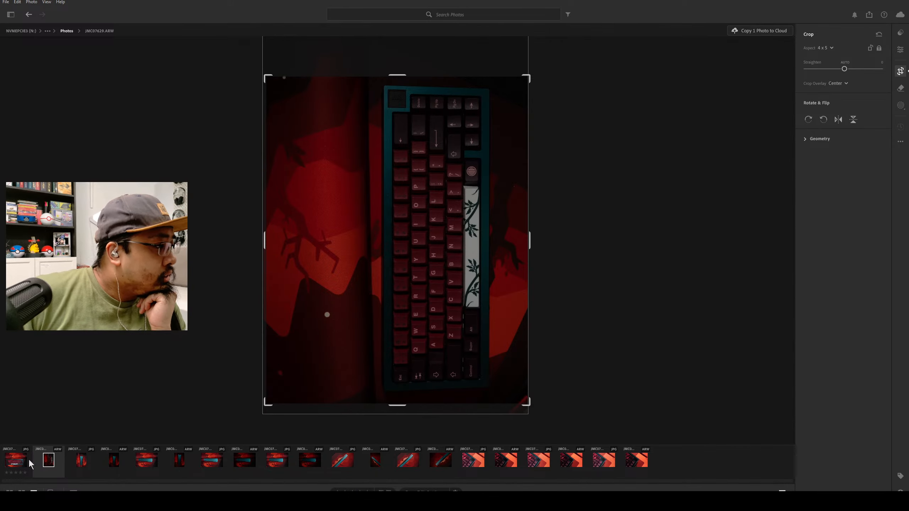
Crop the portrait side-profile photo JMC07628.ARW to a 4 x 5 aspect ratio and reposition the image within the frame.
{"action": "left_click", "coordinate": [112, 459]}
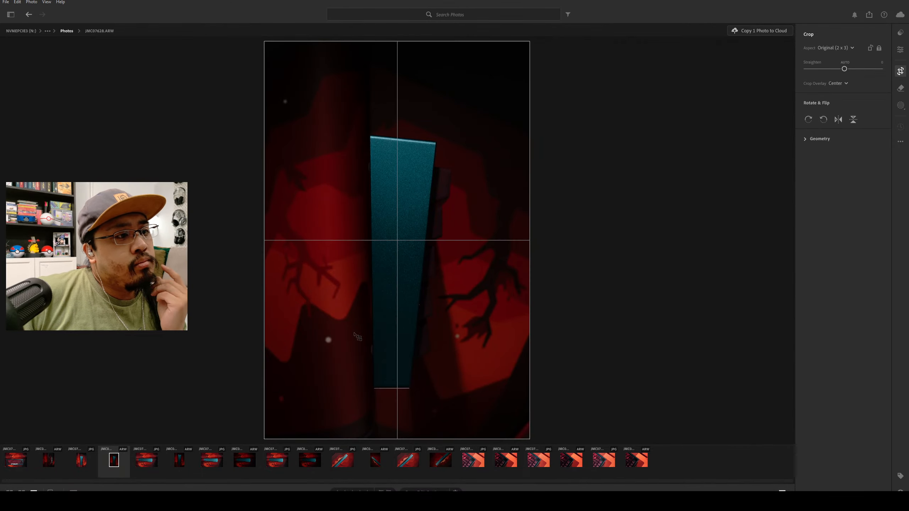
{"action": "left_click", "coordinate": [845, 48]}
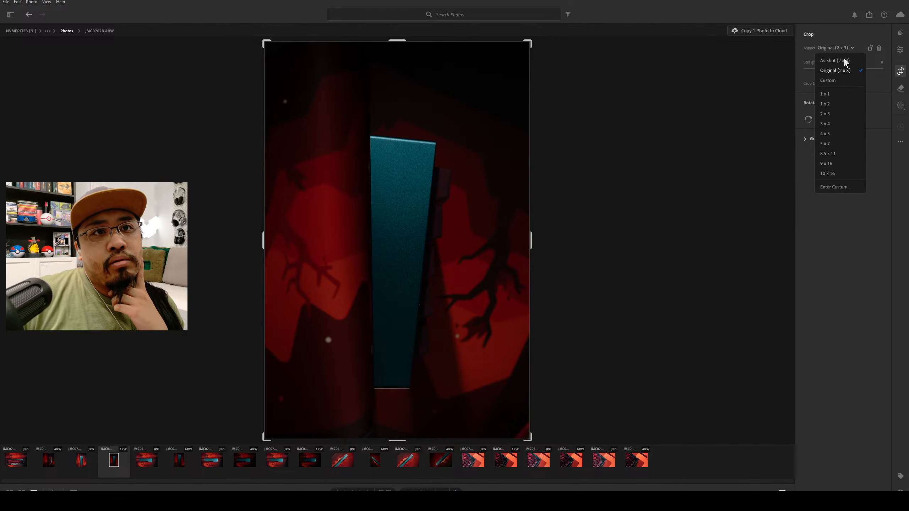
{"action": "left_click", "coordinate": [852, 134]}
{"action": "mouse_move", "coordinate": [459, 280]}
{"action": "left_mouse_down"}
{"action": "mouse_move", "coordinate": [465, 263]}
{"action": "mouse_move", "coordinate": [443, 283]}
{"action": "left_mouse_up"}
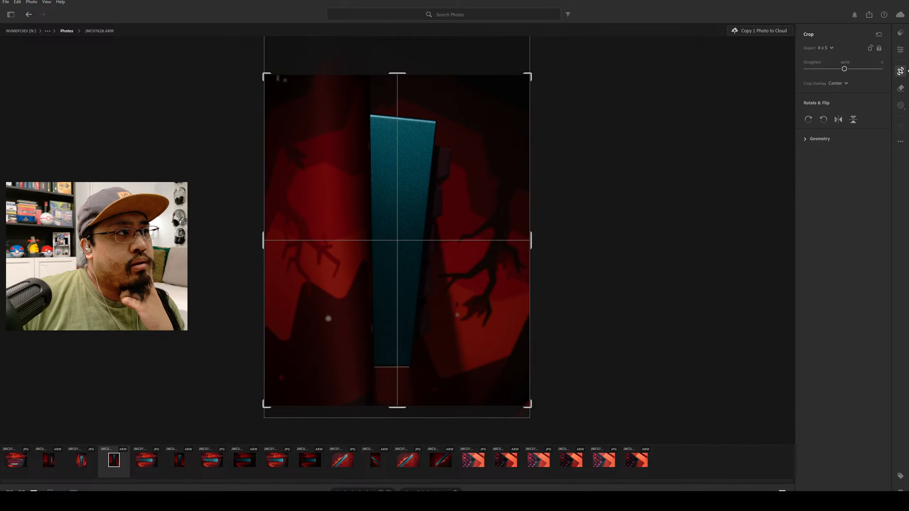
Straighten JMC07628.ARW with a slight rotation so the keyboard's long edge is vertical, and shift the image down slightly in the crop.
{"action": "left_click_drag", "start_coordinate": [260, 71], "coordinate": [269, 79]}
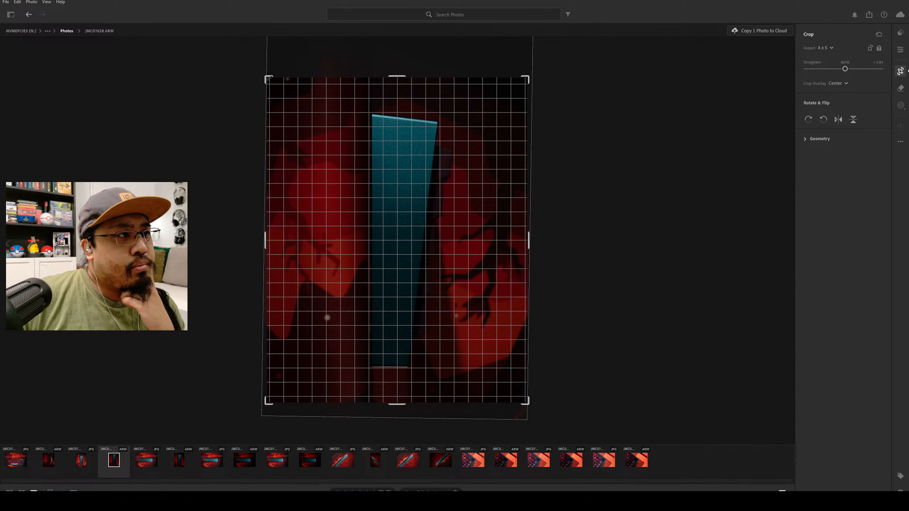
{"action": "left_click_drag", "start_coordinate": [269, 78], "coordinate": [269, 78]}
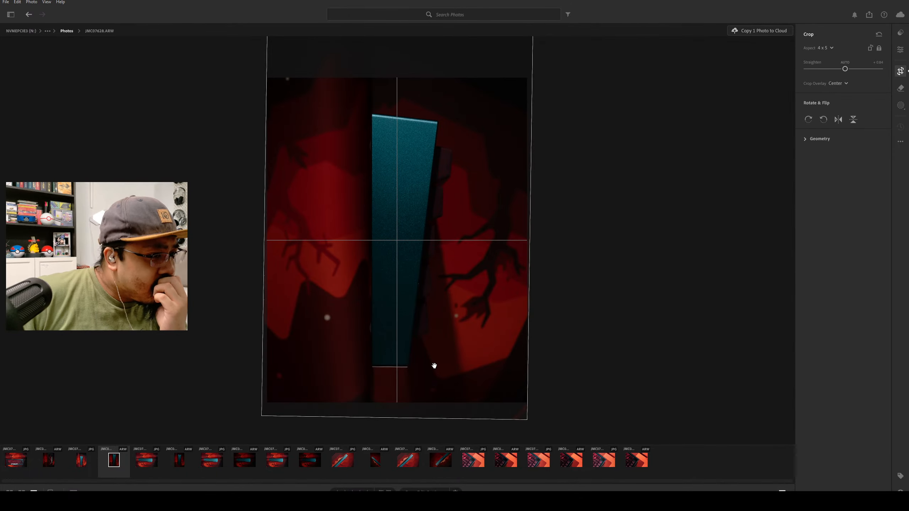
{"action": "left_click_drag", "start_coordinate": [398, 251], "coordinate": [395, 258]}
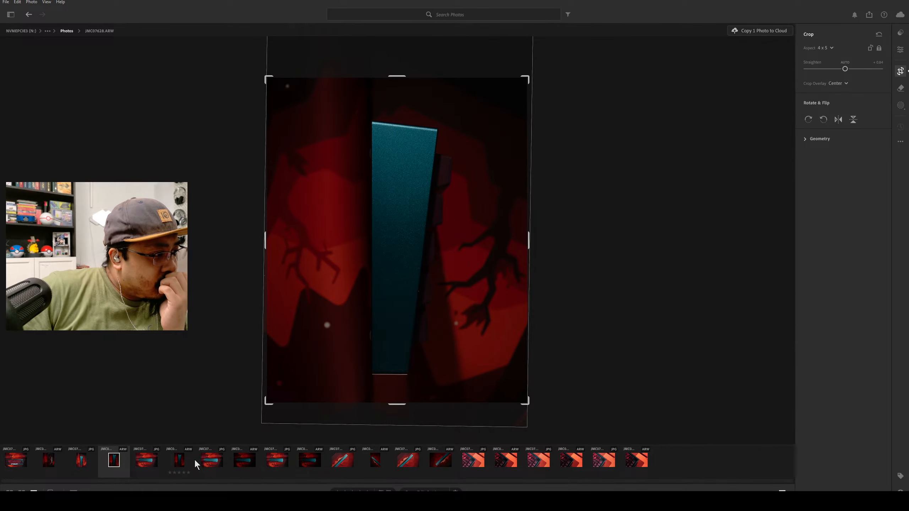
Change the crop of the side-profile photo JMC07627.ARW to 4 x 5 and nudge the image within the frame.
{"action": "left_click", "coordinate": [179, 461]}
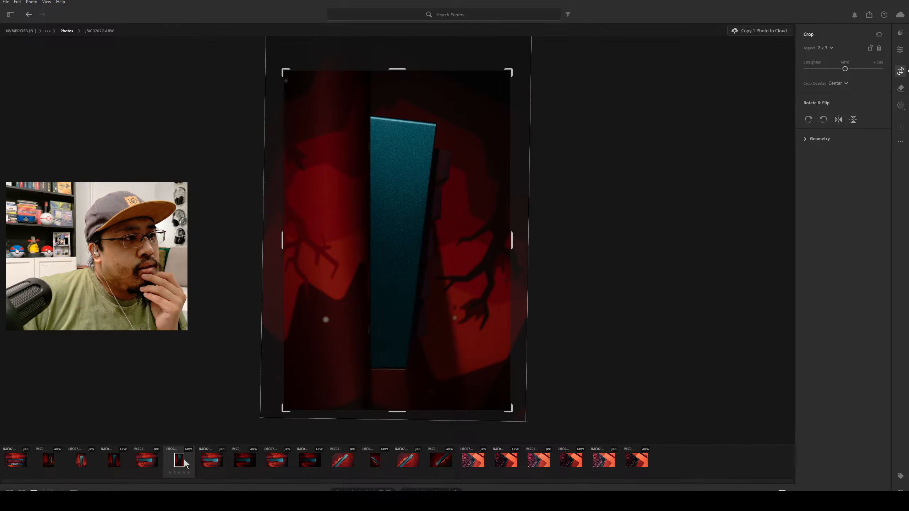
{"action": "left_click", "coordinate": [832, 48]}
{"action": "left_click", "coordinate": [841, 134]}
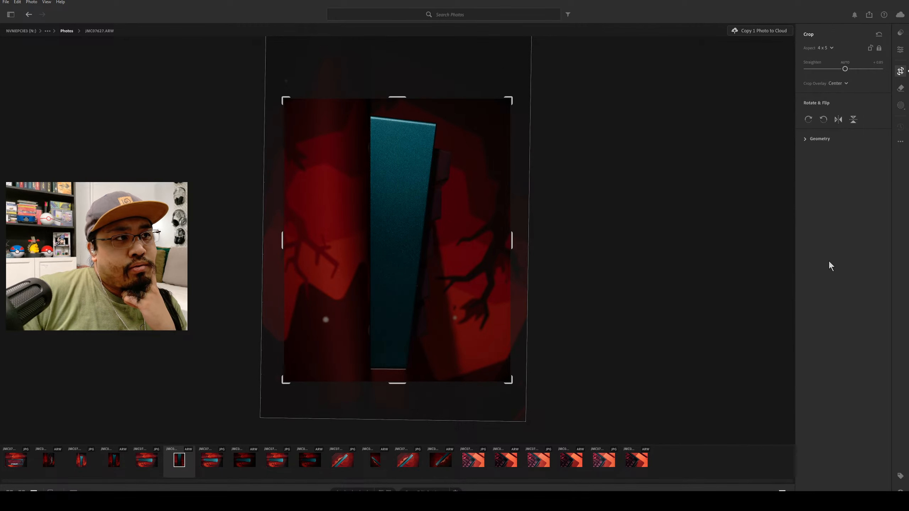
{"action": "left_click_drag", "start_coordinate": [402, 263], "coordinate": [403, 261]}
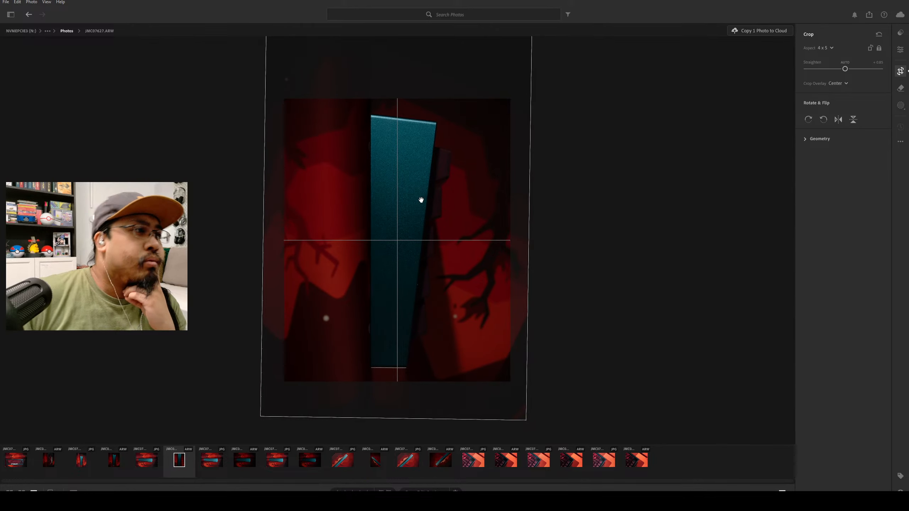
Enlarge the 4 x 5 crop of JMC07627.ARW to nearly the full photo width, recentre the keyboard vertically, and compare it with JMC07628.ARW.
{"action": "left_click_drag", "start_coordinate": [515, 94], "coordinate": [525, 83]}
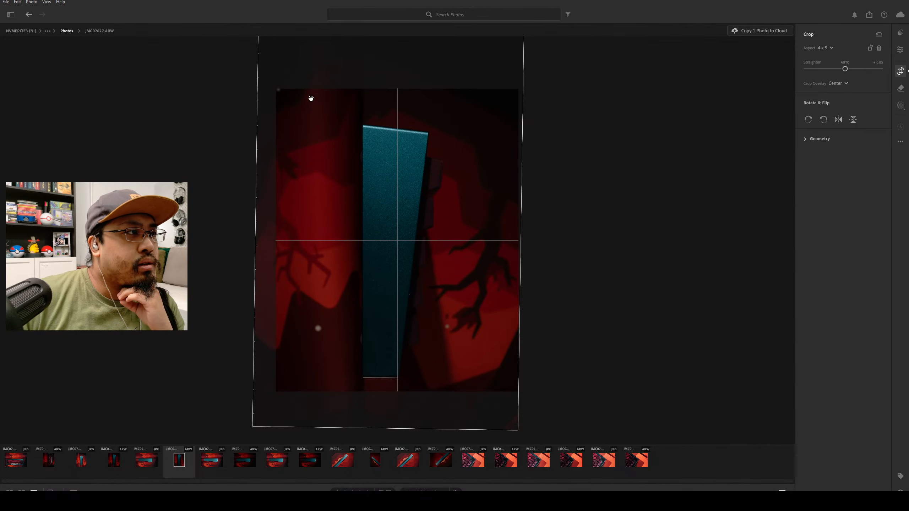
{"action": "left_click_drag", "start_coordinate": [275, 90], "coordinate": [266, 68]}
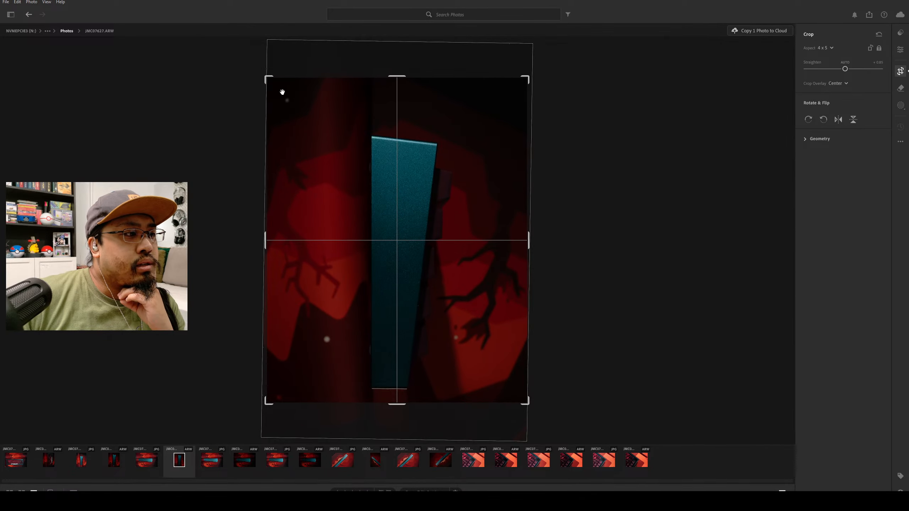
{"action": "left_click_drag", "start_coordinate": [375, 152], "coordinate": [378, 142]}
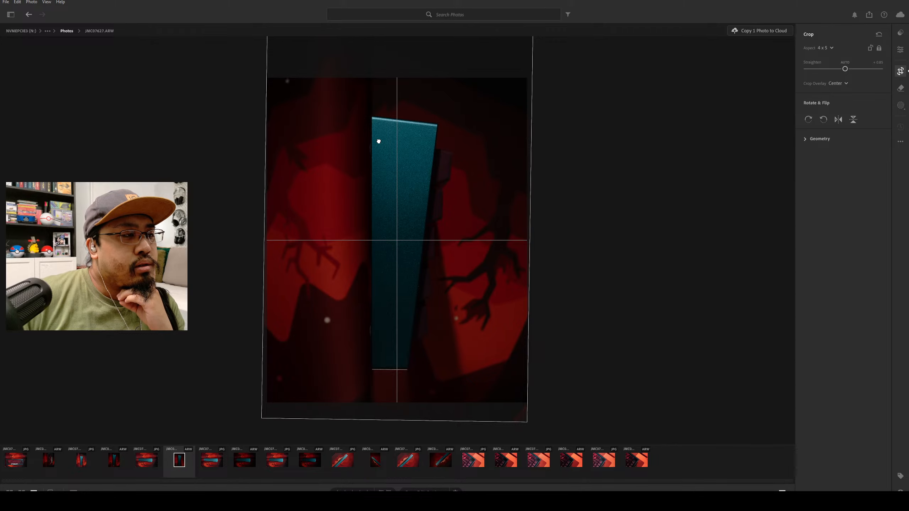
{"action": "left_click", "coordinate": [121, 458]}
{"action": "left_click", "coordinate": [175, 462]}
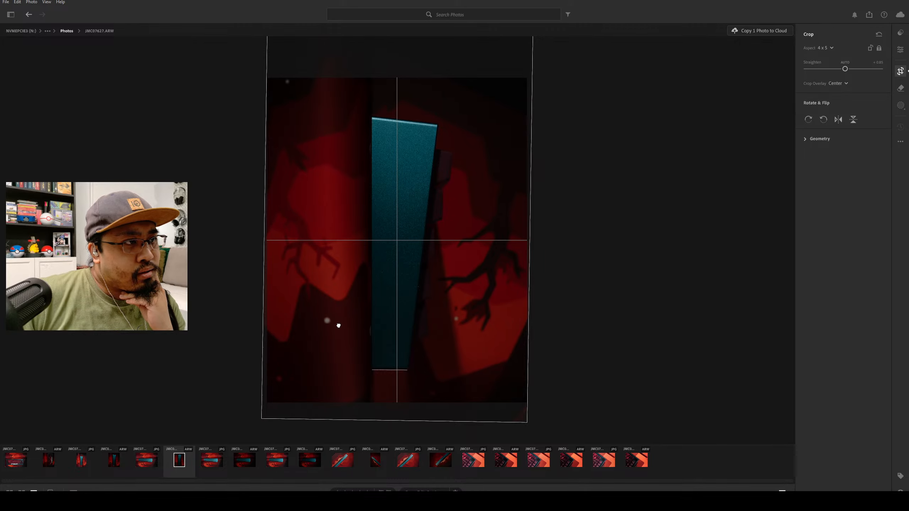
Set the crop overlay to Triangle, tighten the crop of JMC07627.ARW slightly, and preview the Aspect Ratios overlay without applying it.
{"action": "left_click", "coordinate": [844, 84]}
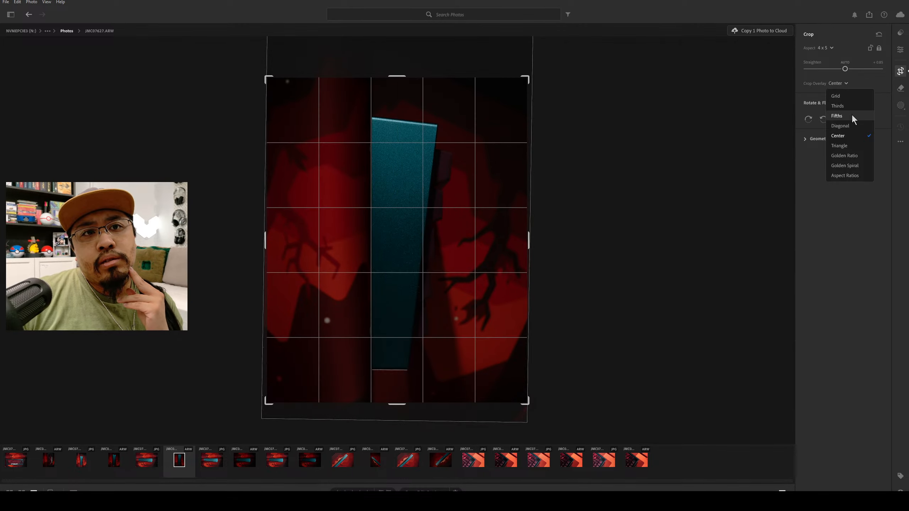
{"action": "left_click", "coordinate": [856, 145]}
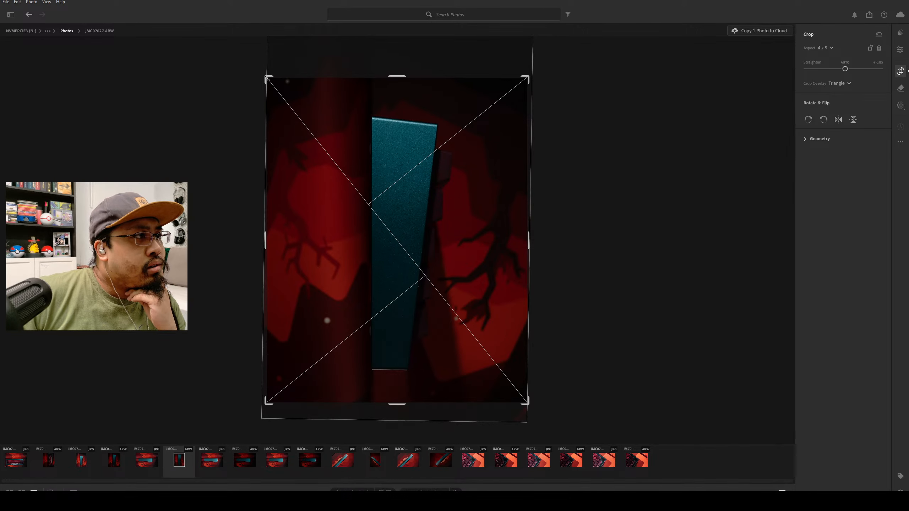
{"action": "left_click_drag", "start_coordinate": [264, 74], "coordinate": [265, 75]}
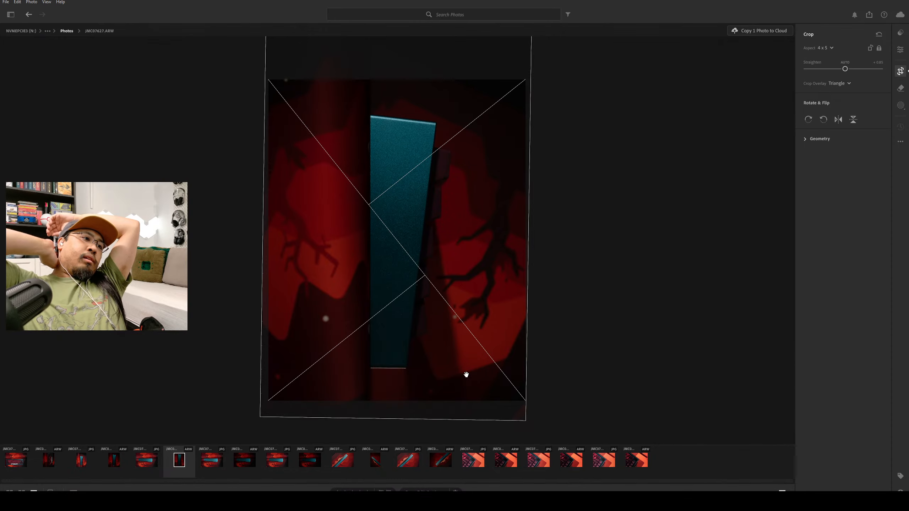
{"action": "left_click", "coordinate": [847, 83]}
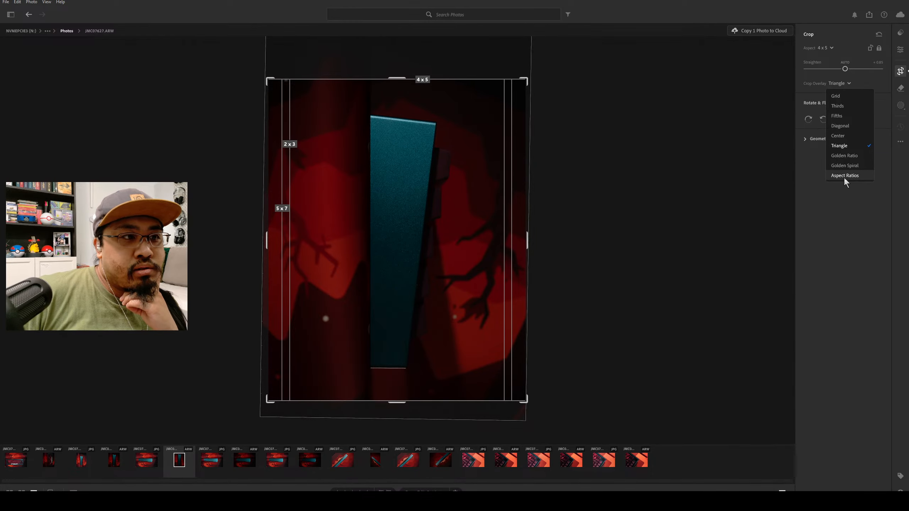
{"action": "left_click", "coordinate": [831, 245]}
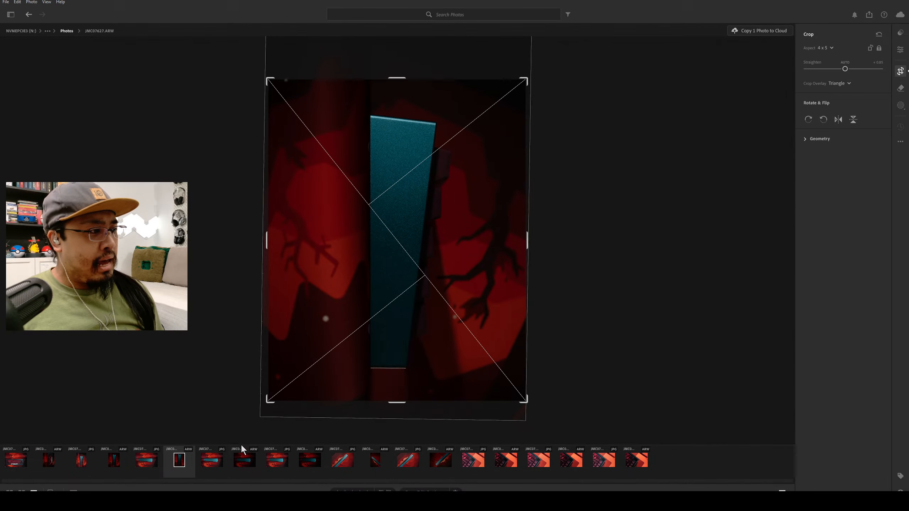
Compare the raw landscape side-profile photos JMC07625.ARW and JMC07626.ARW.
{"action": "left_click", "coordinate": [307, 462]}
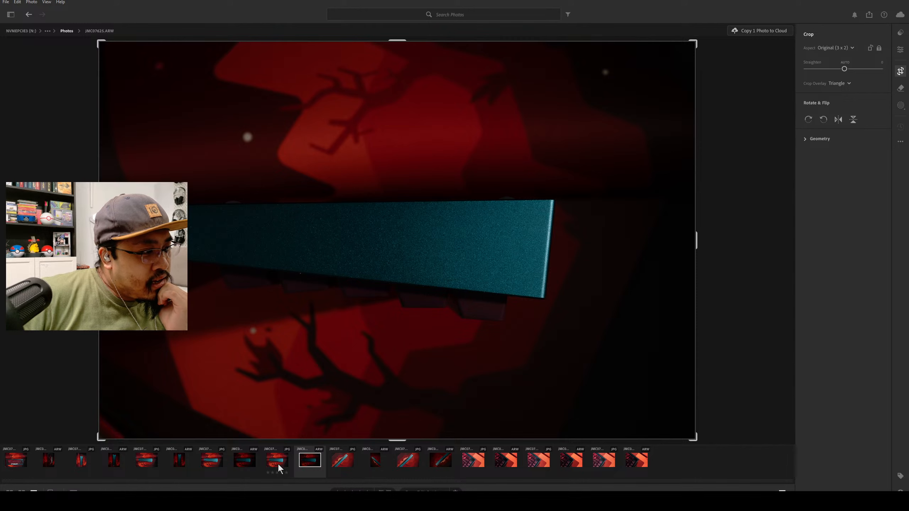
{"action": "left_click", "coordinate": [247, 460]}
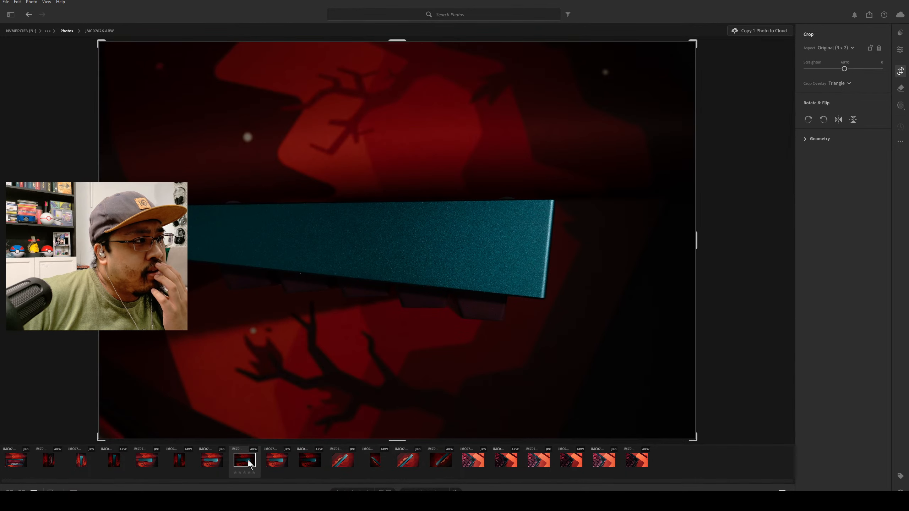
{"action": "left_click", "coordinate": [307, 462]}
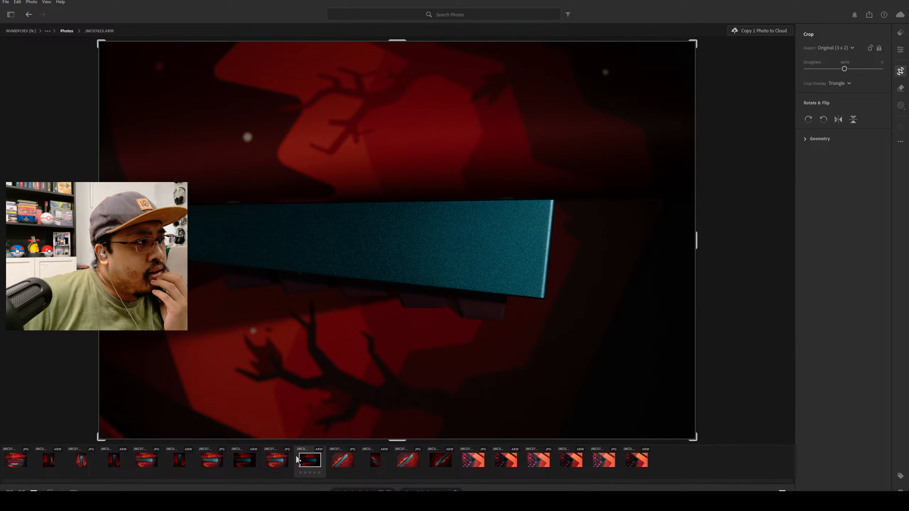
{"action": "left_click", "coordinate": [252, 461]}
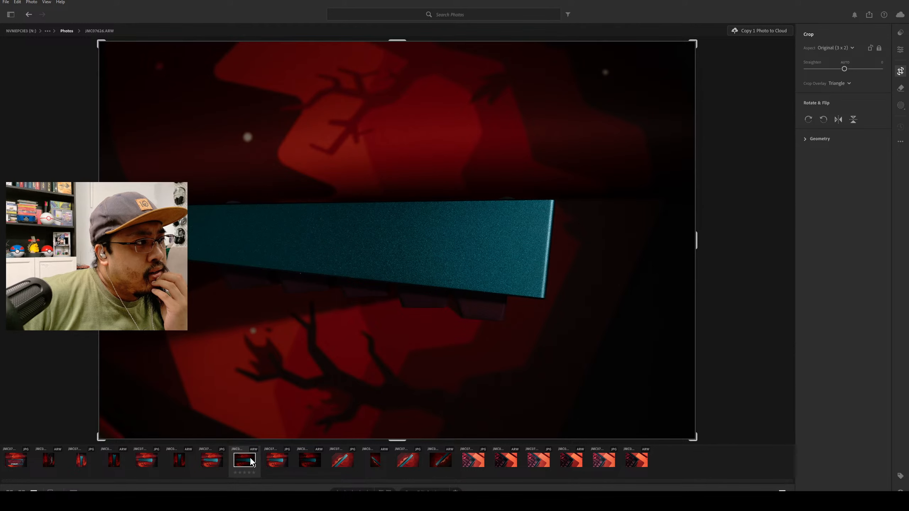
Rotate the side-profile photo JMC07625.ARW by 180 degrees and straighten it so the keyboard's bottom edge is level.
{"action": "left_click", "coordinate": [317, 463]}
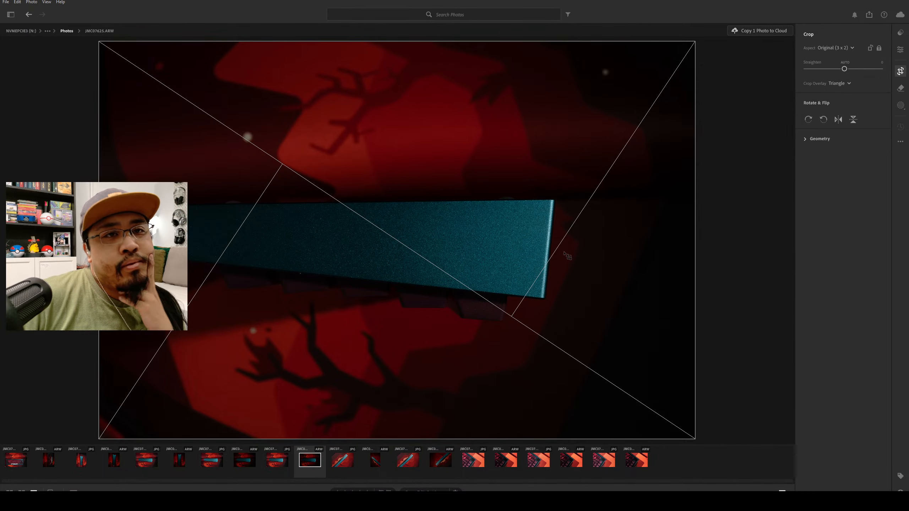
{"action": "double_click", "coordinate": [824, 120]}
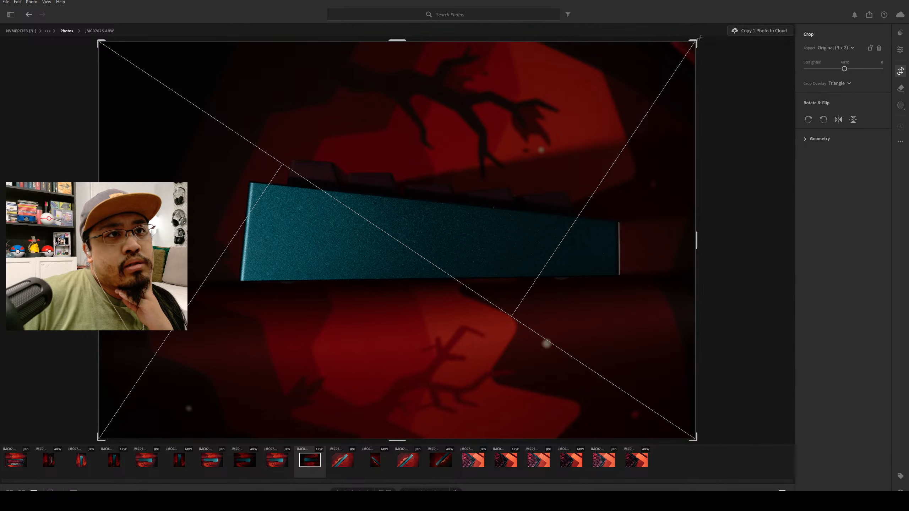
{"action": "left_click_drag", "start_coordinate": [707, 36], "coordinate": [704, 44]}
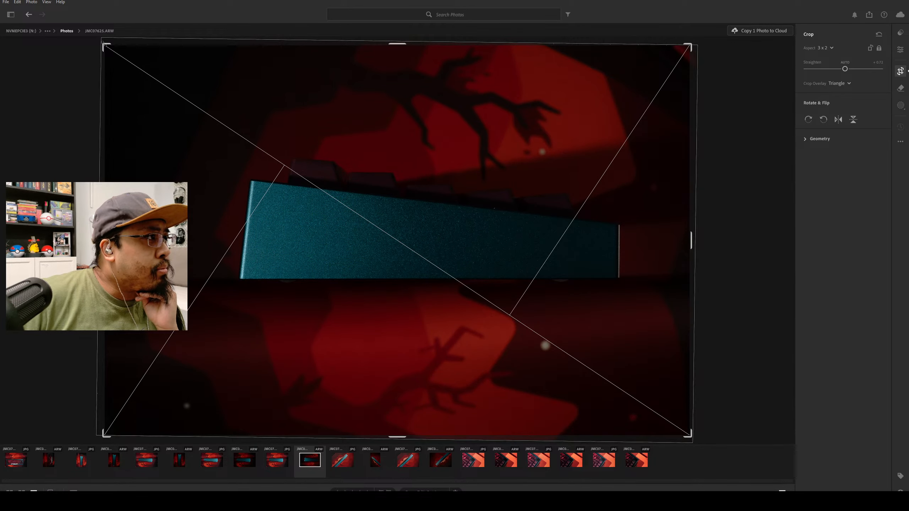
Tighten the 3 x 2 crop of JMC07625.ARW around the keyboard and reposition the image lower within the frame.
{"action": "left_click_drag", "start_coordinate": [103, 44], "coordinate": [124, 87]}
{"action": "left_click_drag", "start_coordinate": [229, 157], "coordinate": [240, 198]}
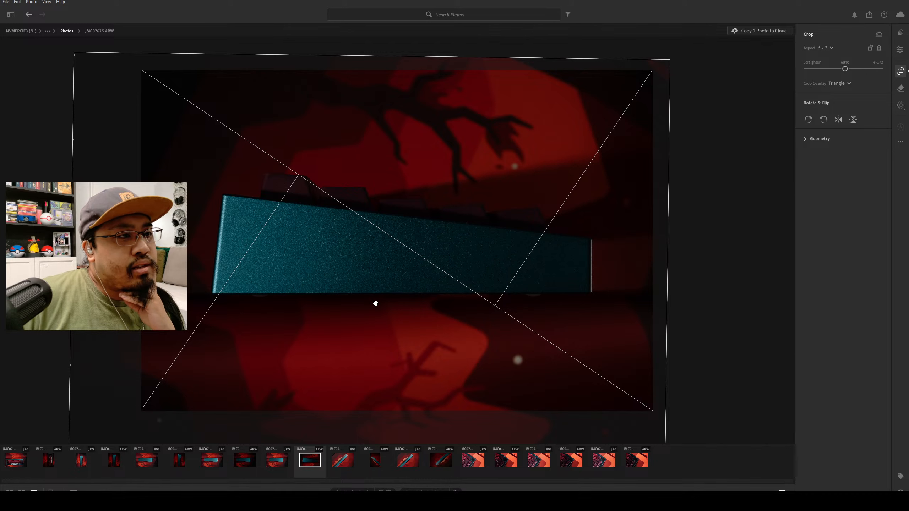
{"action": "left_click", "coordinate": [662, 68]}
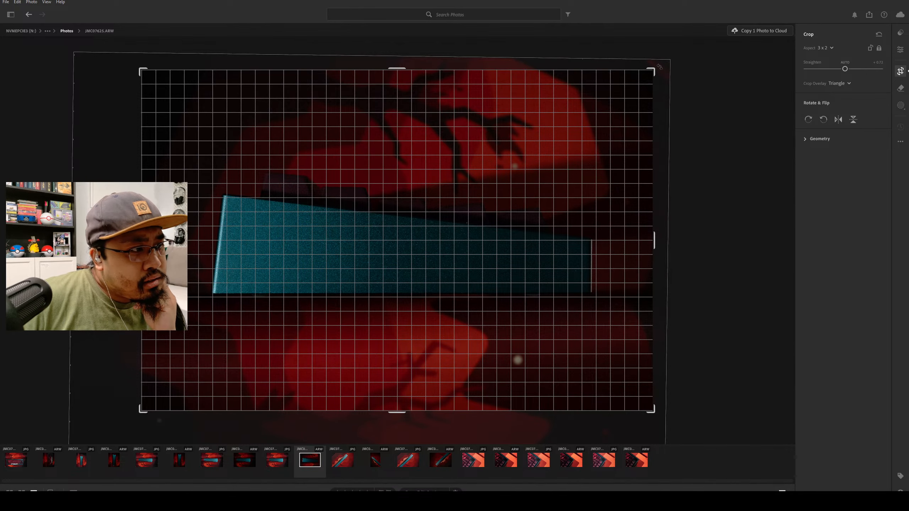
{"action": "left_click_drag", "start_coordinate": [483, 204], "coordinate": [483, 209]}
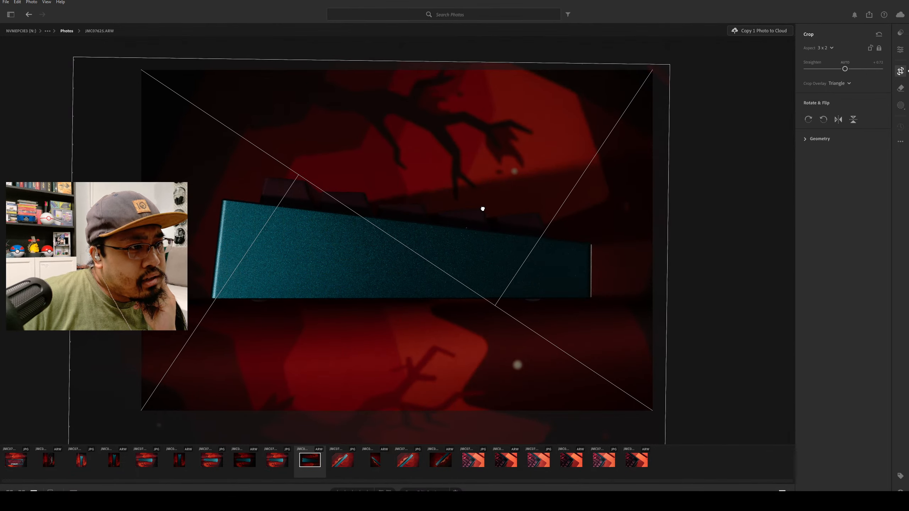
Fine-tune the straightening of JMC07625.ARW so the keyboard's bottom edge is level, and shift the image slightly left within the crop.
{"action": "left_click", "coordinate": [663, 64]}
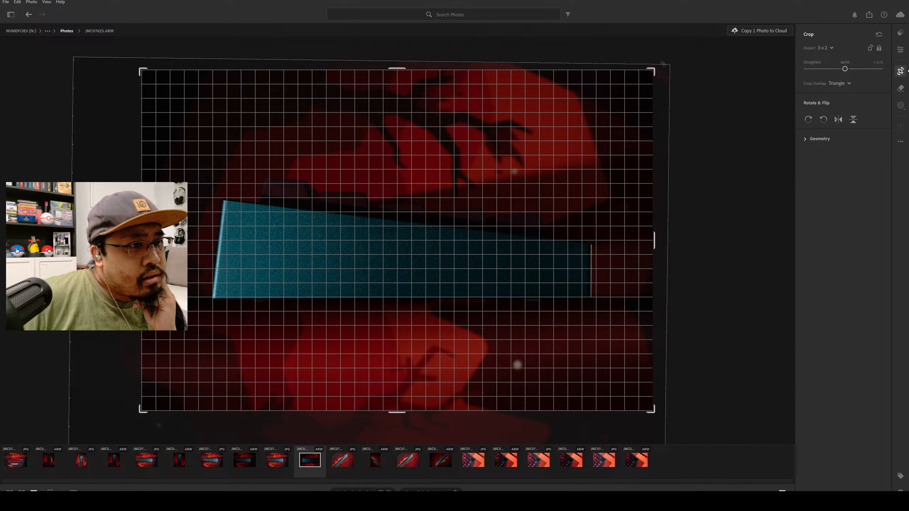
{"action": "left_click_drag", "start_coordinate": [663, 64], "coordinate": [663, 63]}
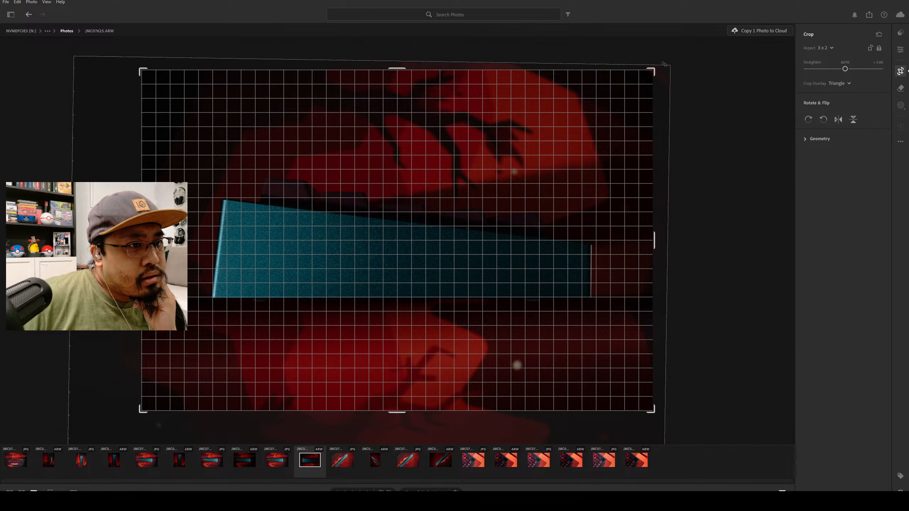
{"action": "left_click_drag", "start_coordinate": [663, 63], "coordinate": [663, 63]}
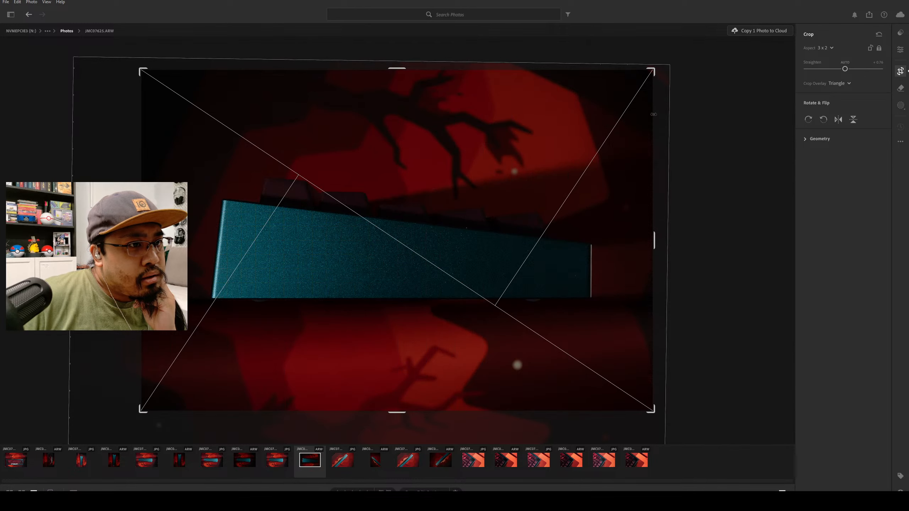
{"action": "left_click_drag", "start_coordinate": [594, 228], "coordinate": [589, 228]}
{"action": "left_click_drag", "start_coordinate": [658, 66], "coordinate": [662, 66]}
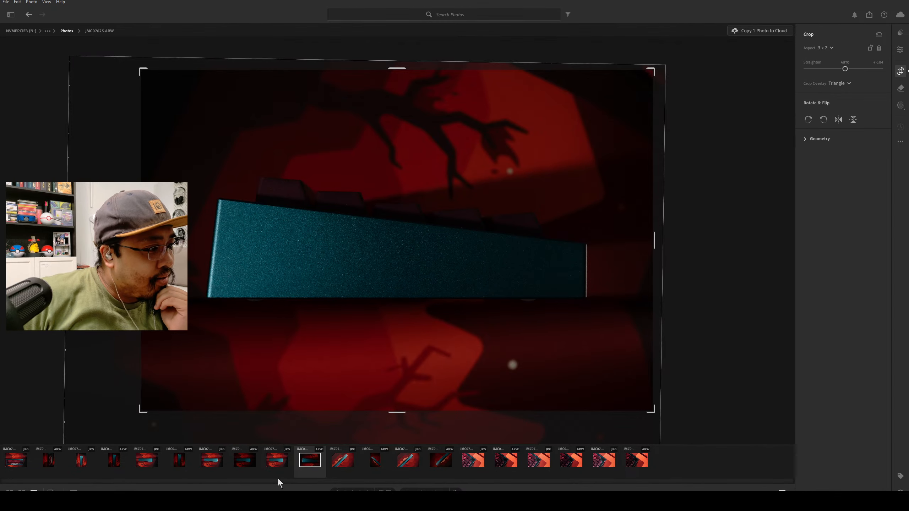
Crop the angled photo JMC07624.ARW to 4 x 5 and move the image slightly upward to align the keyboard with the overlay's diagonal.
{"action": "left_click", "coordinate": [376, 461]}
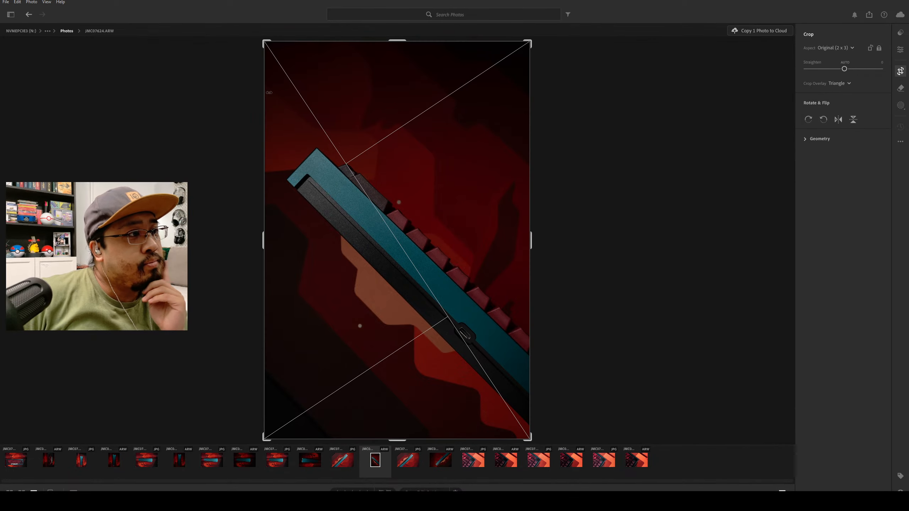
{"action": "left_click", "coordinate": [837, 48]}
{"action": "left_click", "coordinate": [847, 134]}
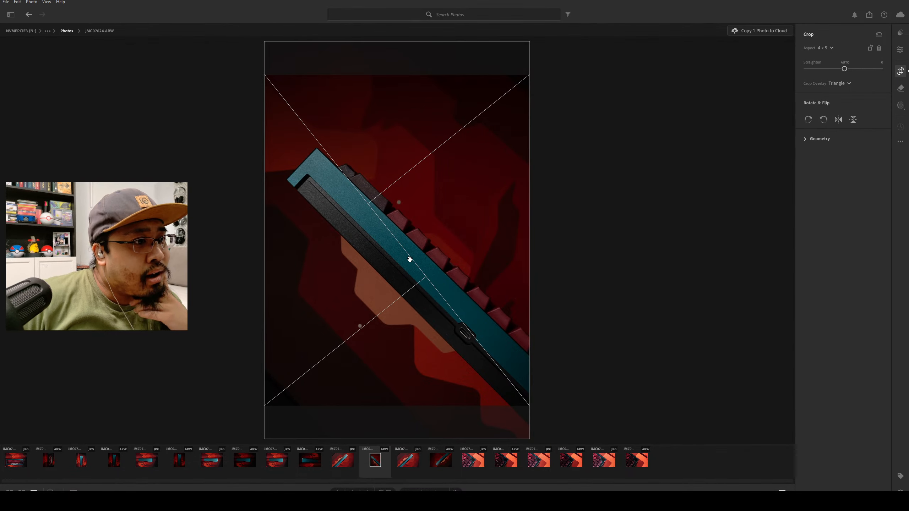
{"action": "left_click_drag", "start_coordinate": [396, 260], "coordinate": [415, 246]}
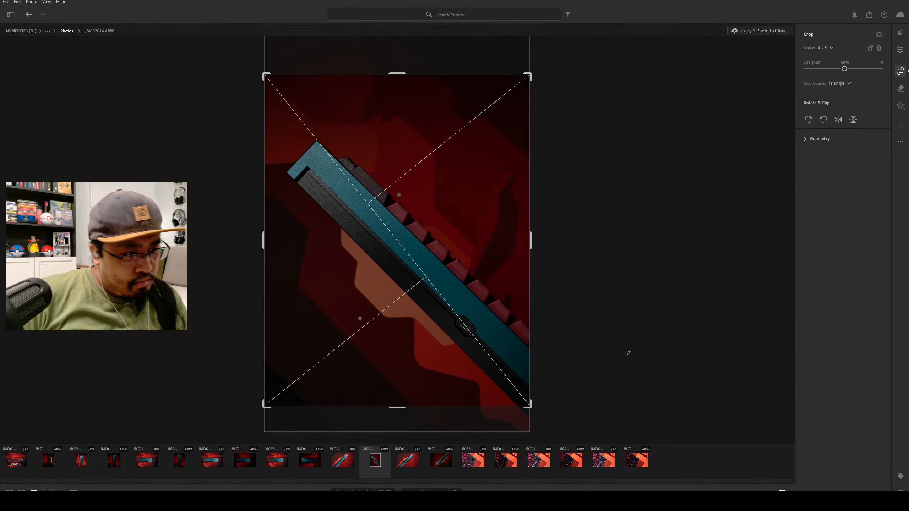
Open the diagonal keyboard photo JMC07623.ARW and set the crop overlay to Thirds.
{"action": "left_click", "coordinate": [441, 460]}
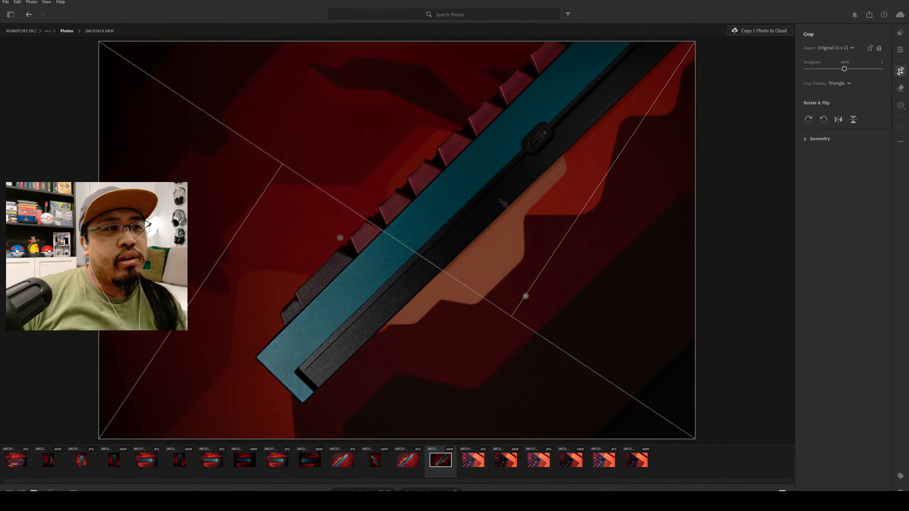
{"action": "left_click", "coordinate": [838, 83]}
{"action": "left_click", "coordinate": [843, 106]}
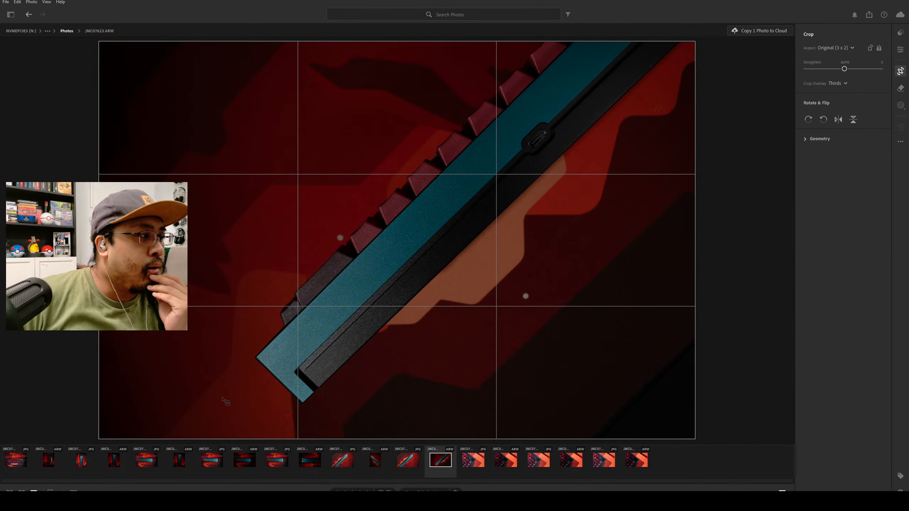
Compare the framing of the keyboard corner close-ups JMC07622.ARW and JMC07620.ARW.
{"action": "left_click", "coordinate": [505, 462]}
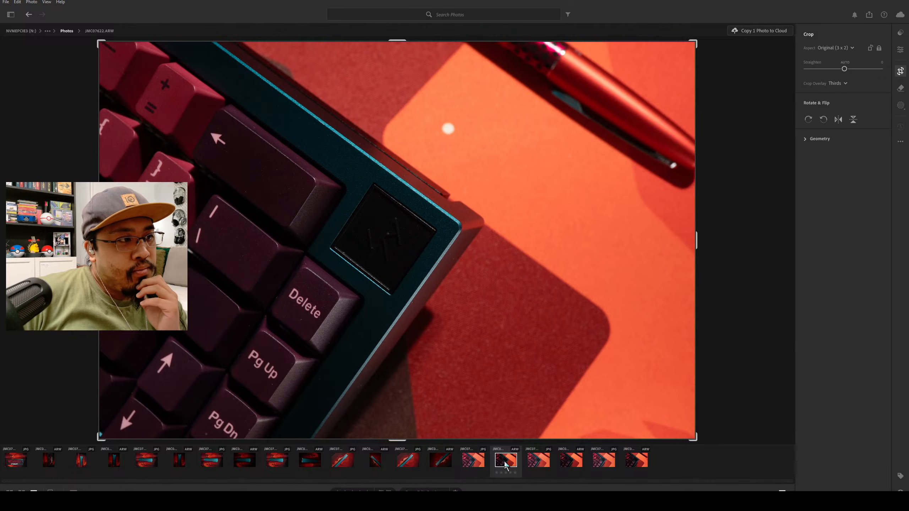
{"action": "left_click", "coordinate": [633, 462]}
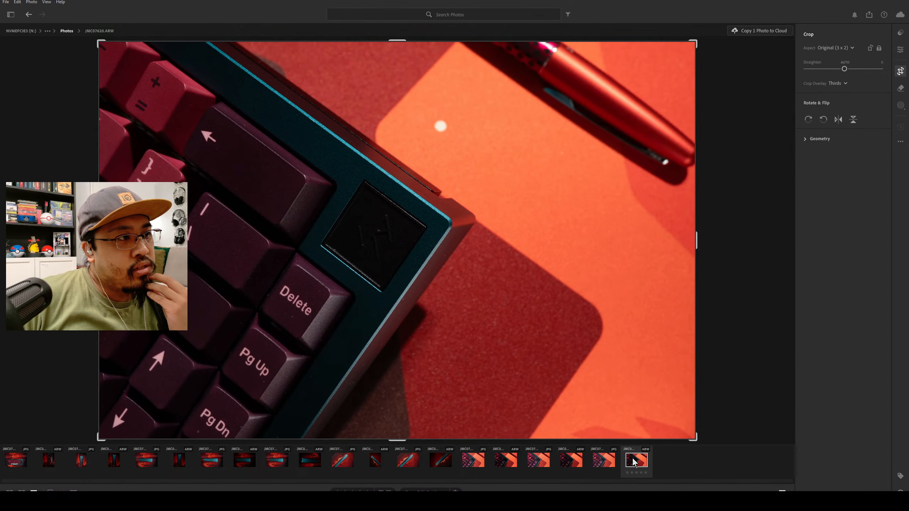
{"action": "left_click", "coordinate": [505, 462]}
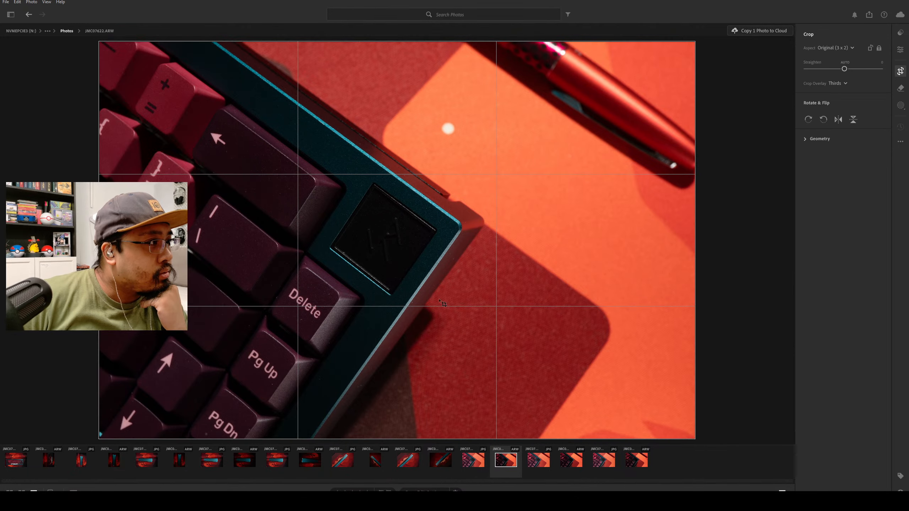
Try a 4 x 3 crop on JMC07622.ARW, and settle on the 5 x 4 aspect ratio.
{"action": "left_click", "coordinate": [848, 48]}
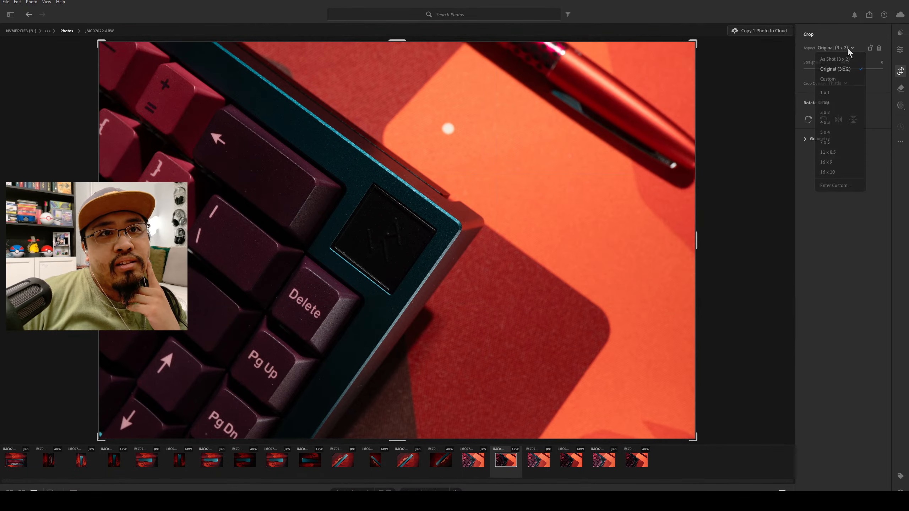
{"action": "left_click", "coordinate": [851, 127]}
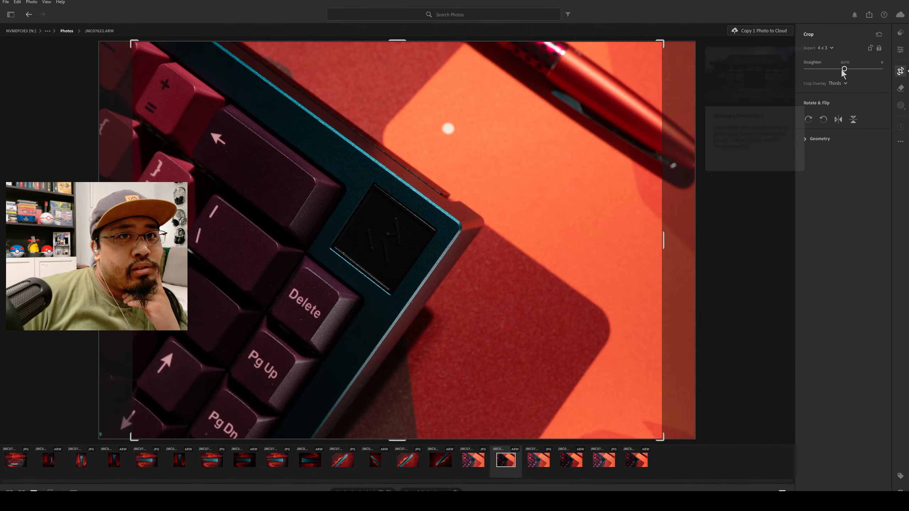
{"action": "left_click", "coordinate": [829, 48]}
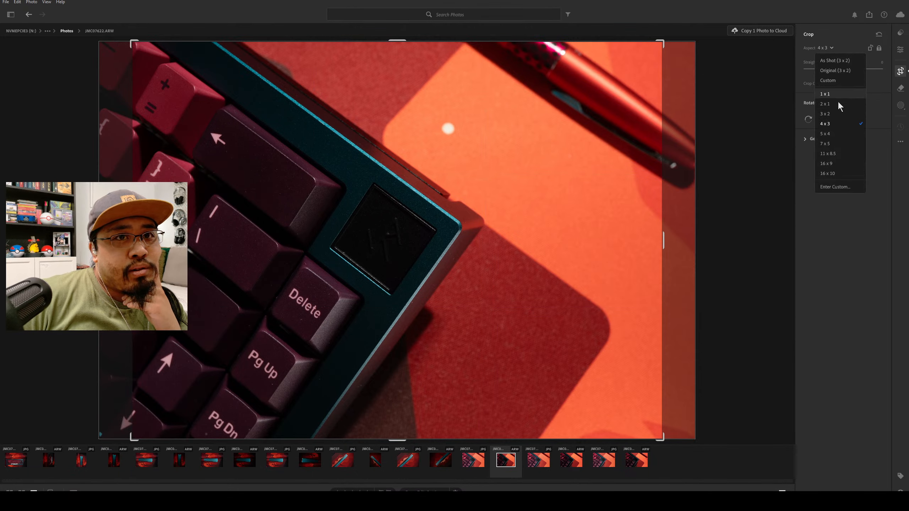
{"action": "left_click", "coordinate": [839, 134]}
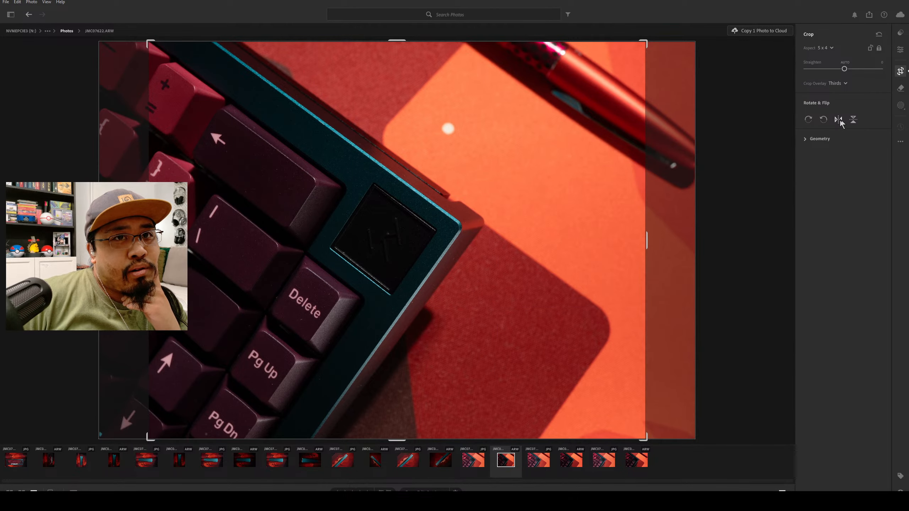
{"action": "left_click", "coordinate": [830, 48]}
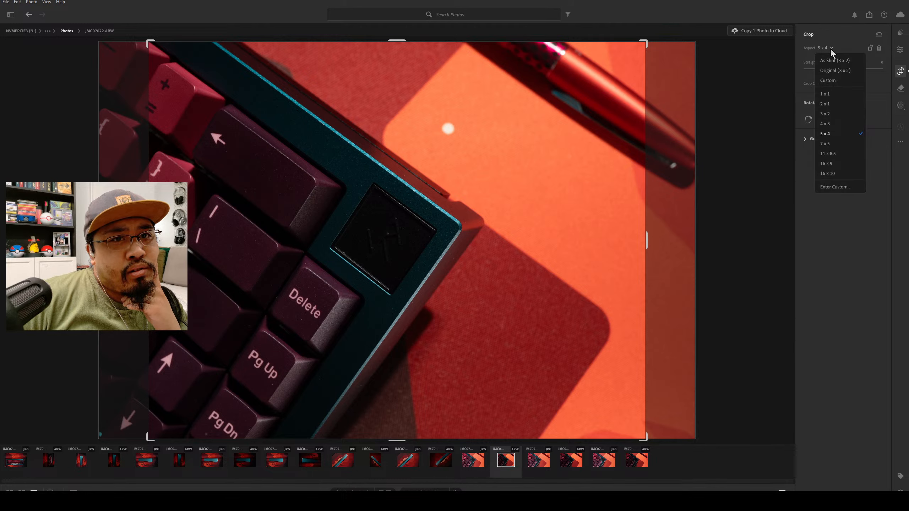
{"action": "left_click", "coordinate": [840, 135]}
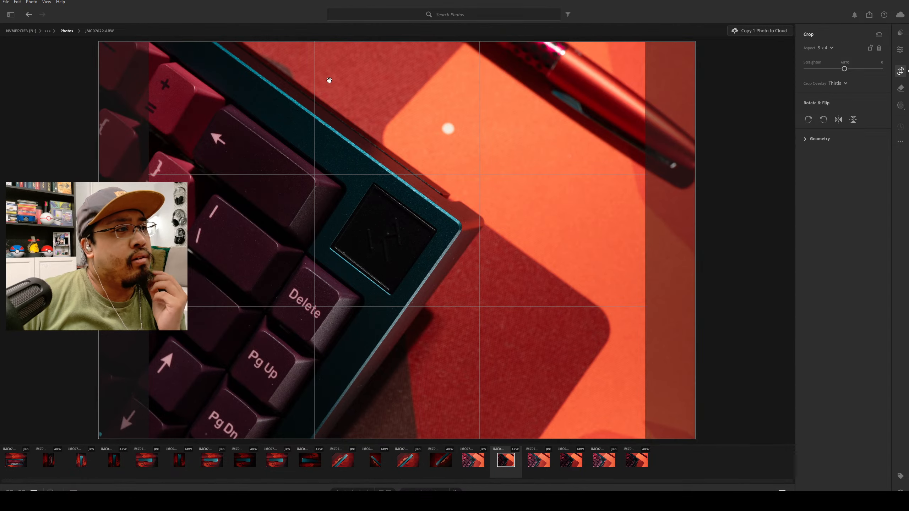
Try a tighter 5 x 4 crop on JMC07622.ARW, restore the full-height frame, and shift the image slightly right.
{"action": "left_click_drag", "start_coordinate": [150, 40], "coordinate": [170, 83]}
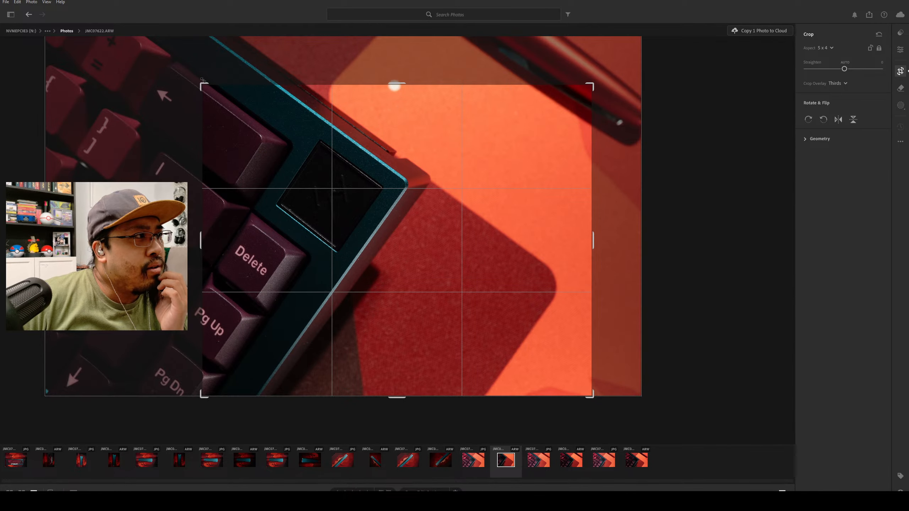
{"action": "left_click_drag", "start_coordinate": [202, 79], "coordinate": [136, 34]}
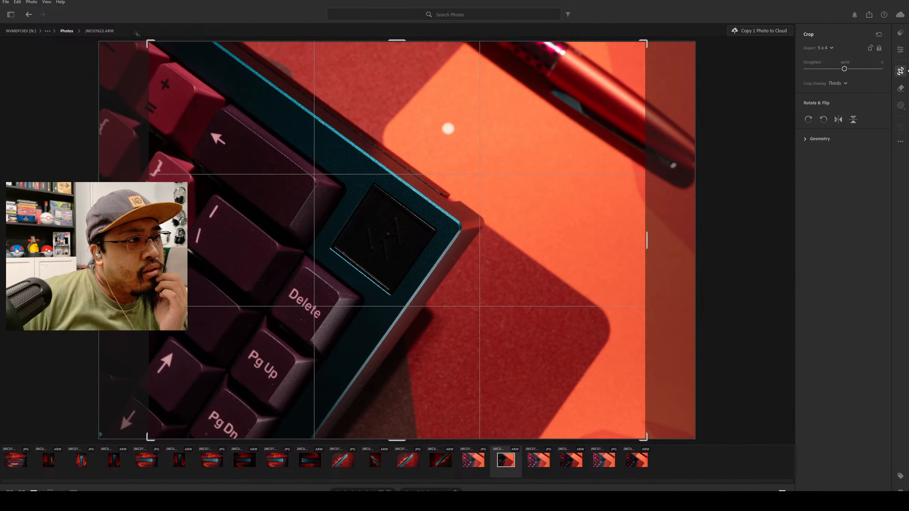
{"action": "left_click_drag", "start_coordinate": [211, 158], "coordinate": [235, 186]}
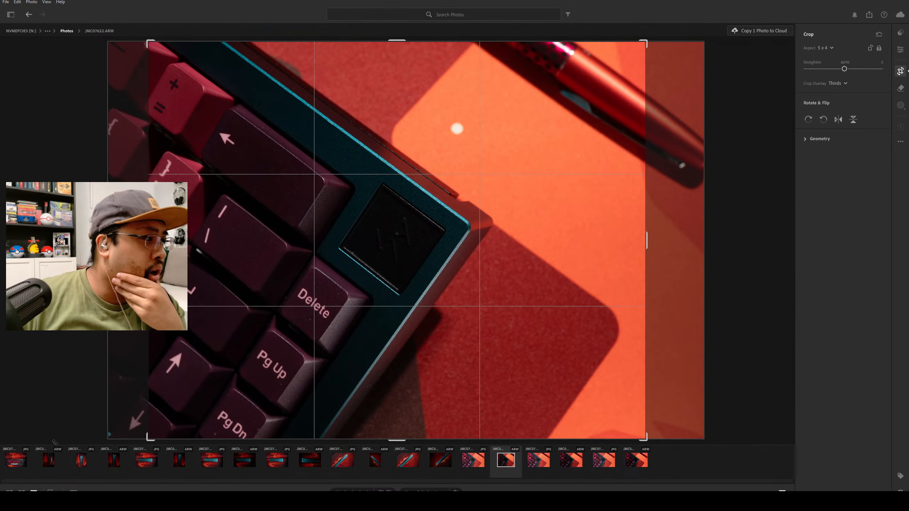
Straighten JMC07628.ARW so the keyboard's long edges are vertical, tightening the 4 x 5 crop to check them against the frame.
{"action": "left_click", "coordinate": [48, 462]}
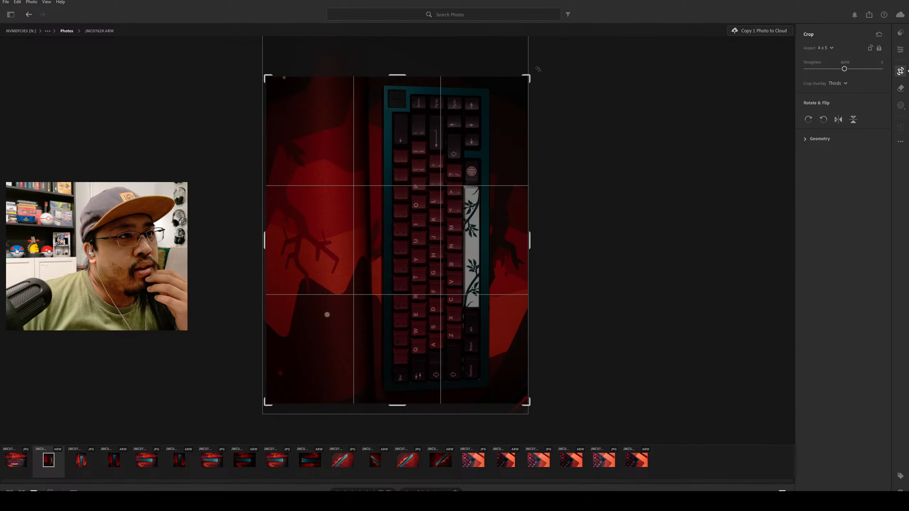
{"action": "left_click", "coordinate": [538, 69]}
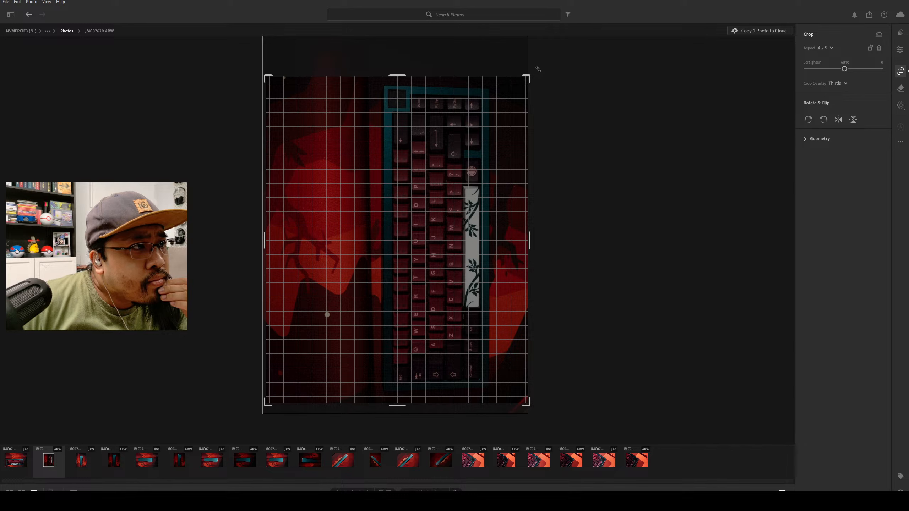
{"action": "left_click_drag", "start_coordinate": [538, 69], "coordinate": [510, 74]}
{"action": "left_click_drag", "start_coordinate": [266, 77], "coordinate": [288, 103]}
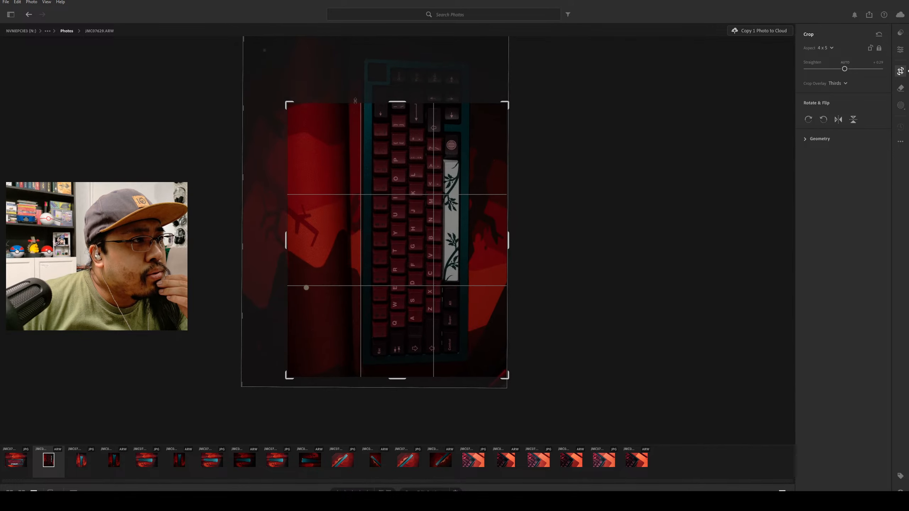
{"action": "left_click_drag", "start_coordinate": [382, 117], "coordinate": [379, 153]}
{"action": "left_click_drag", "start_coordinate": [512, 97], "coordinate": [510, 95]}
{"action": "left_click_drag", "start_coordinate": [442, 148], "coordinate": [441, 155]}
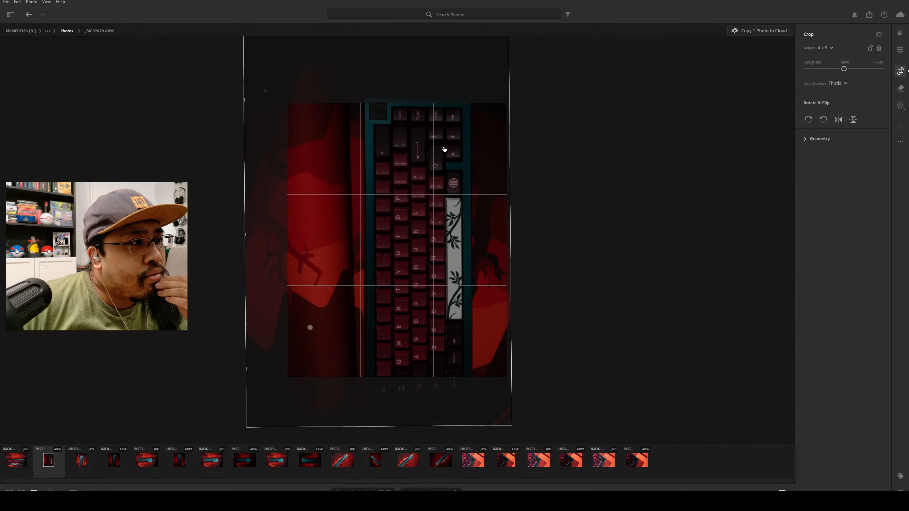
{"action": "left_click_drag", "start_coordinate": [514, 98], "coordinate": [504, 119]}
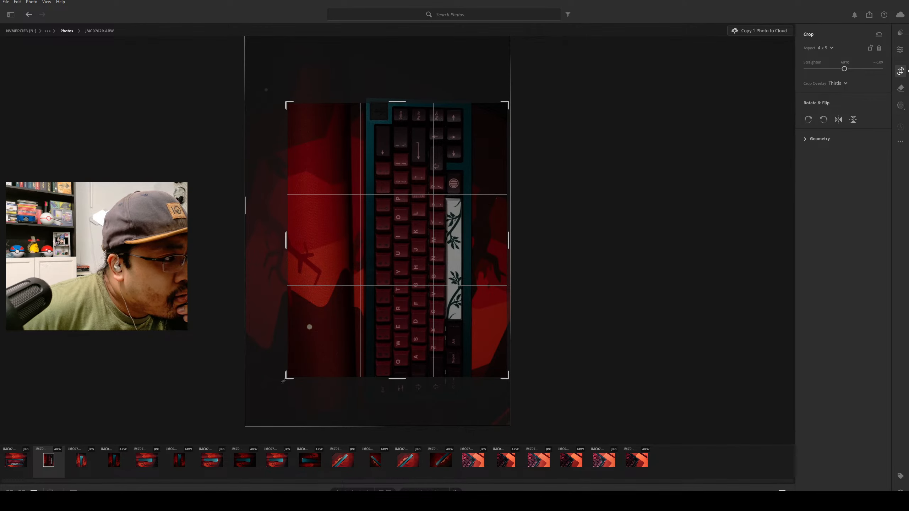
{"action": "left_click_drag", "start_coordinate": [282, 382], "coordinate": [285, 385]}
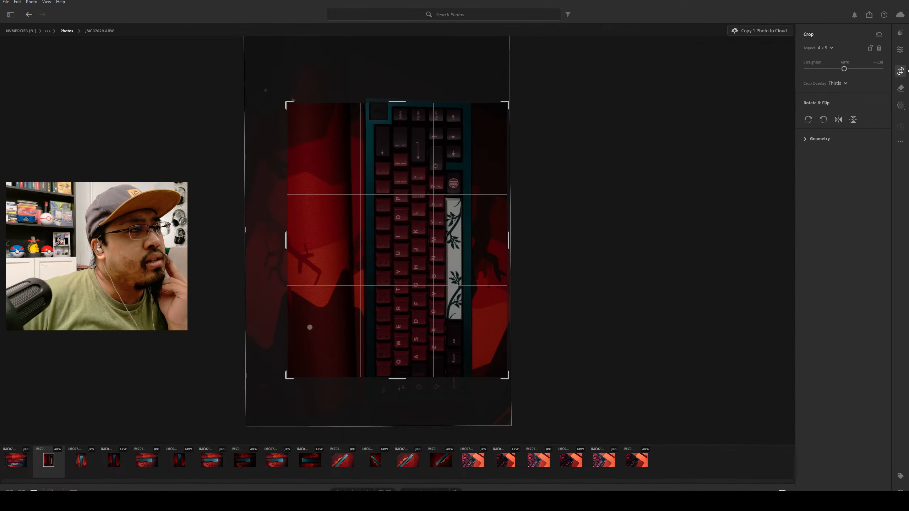
Enlarge the 4 x 5 crop of JMC07628.ARW to nearly the full image width and reposition the image to show the whole keyboard.
{"action": "left_click_drag", "start_coordinate": [285, 103], "coordinate": [247, 59]}
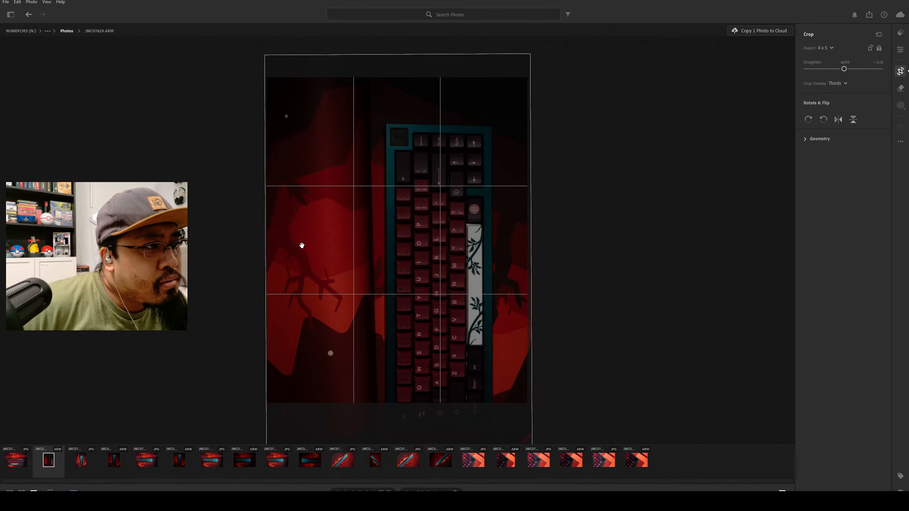
{"action": "left_click_drag", "start_coordinate": [382, 244], "coordinate": [378, 209]}
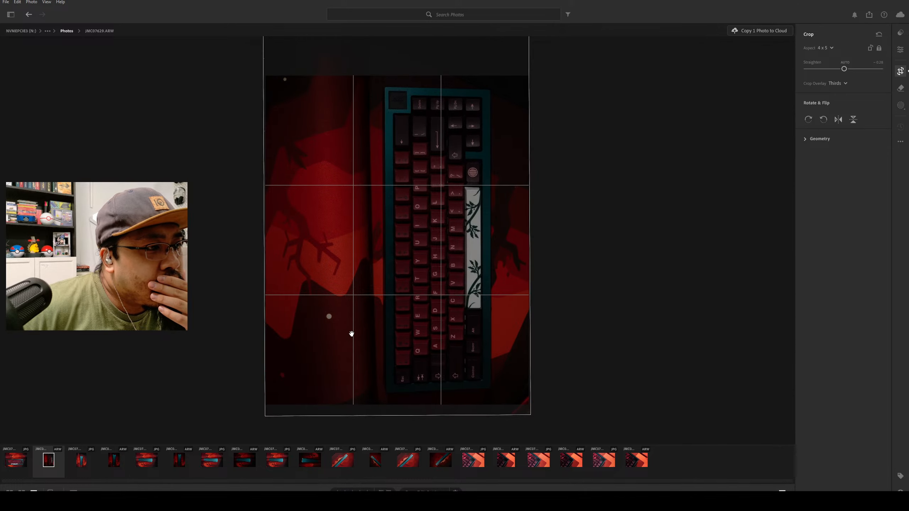
{"action": "mouse_move", "coordinate": [352, 331]}
{"action": "left_mouse_down"}
{"action": "mouse_move", "coordinate": [348, 343]}
{"action": "mouse_move", "coordinate": [343, 328]}
{"action": "left_mouse_up"}
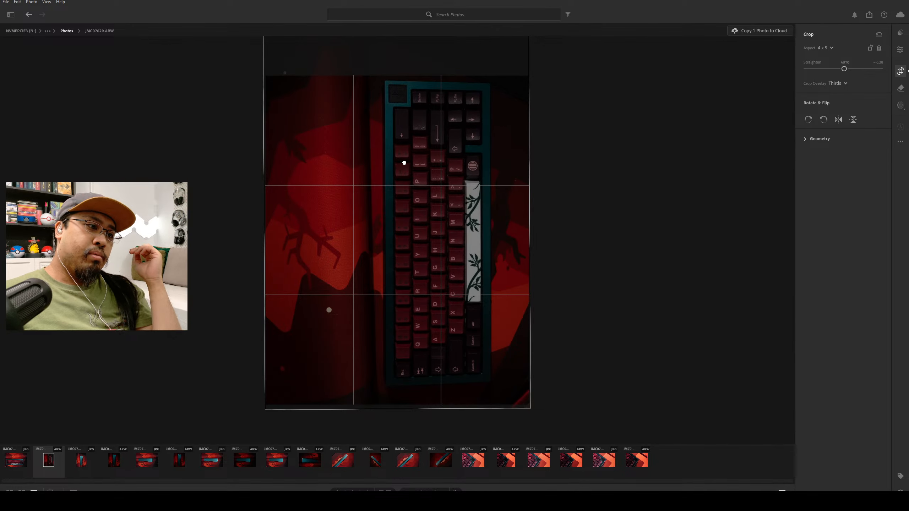
{"action": "left_click_drag", "start_coordinate": [404, 163], "coordinate": [406, 168]}
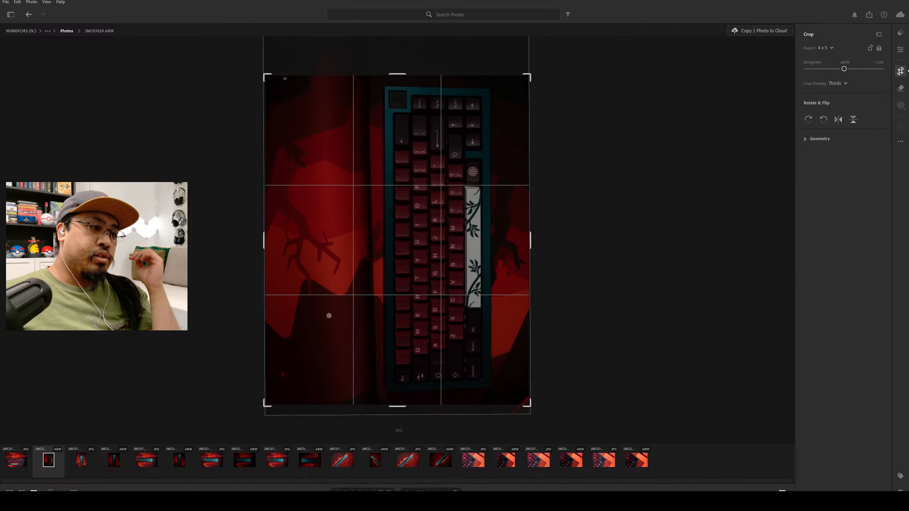
{"action": "left_click_drag", "start_coordinate": [421, 397], "coordinate": [440, 385]}
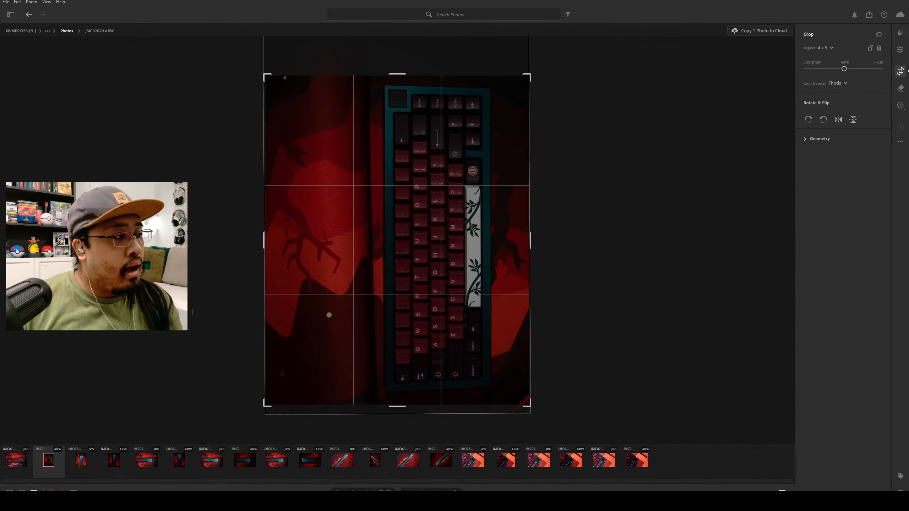
Raise the exposure and contrast of JMC07628.ARW slightly.
{"action": "left_click", "coordinate": [900, 33]}
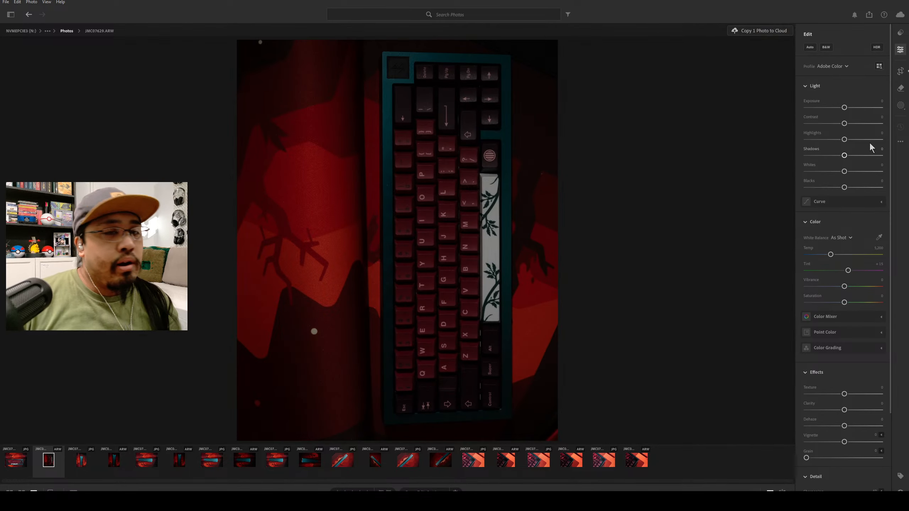
{"action": "left_click_drag", "start_coordinate": [844, 107], "coordinate": [851, 108]}
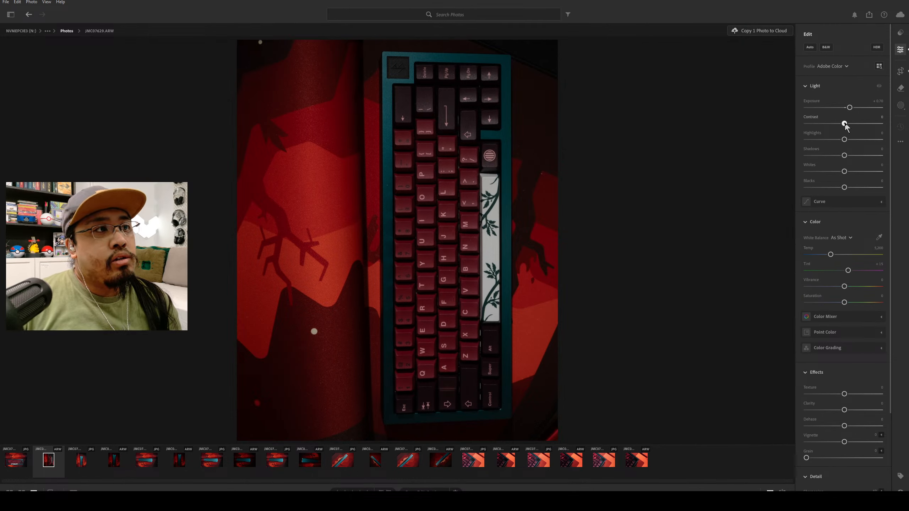
{"action": "left_click_drag", "start_coordinate": [845, 123], "coordinate": [848, 124]}
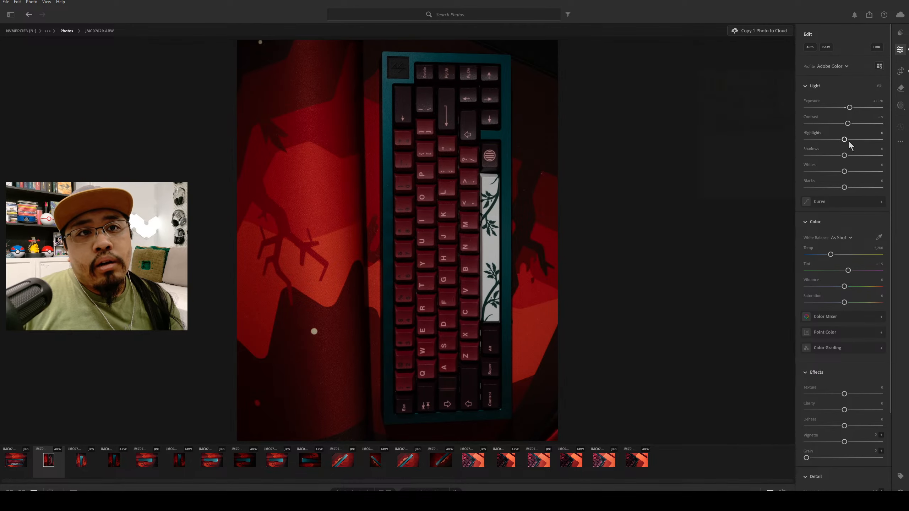
Set JMC07628.ARW's highlights to -20, shadows to -10, whites to +18 and blacks to -7.
{"action": "left_click_drag", "start_coordinate": [845, 140], "coordinate": [883, 139]}
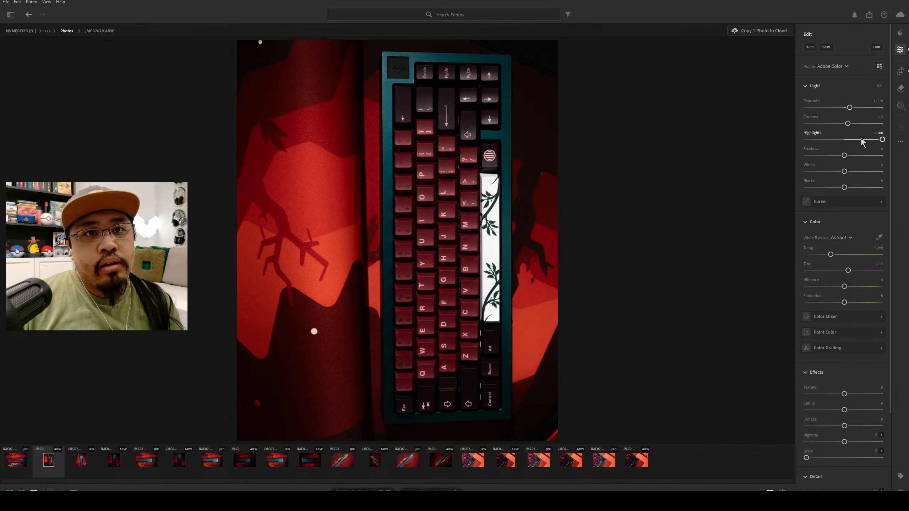
{"action": "left_click_drag", "start_coordinate": [882, 139], "coordinate": [843, 156]}
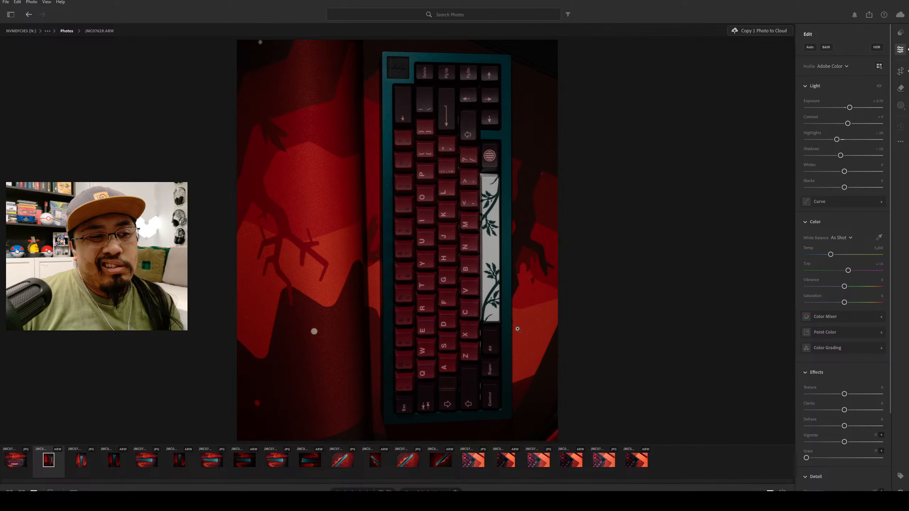
{"action": "mouse_move", "coordinate": [845, 171]}
{"action": "left_mouse_down"}
{"action": "mouse_move", "coordinate": [890, 176]}
{"action": "mouse_move", "coordinate": [811, 171]}
{"action": "mouse_move", "coordinate": [883, 176]}
{"action": "mouse_move", "coordinate": [854, 174]}
{"action": "left_mouse_up"}
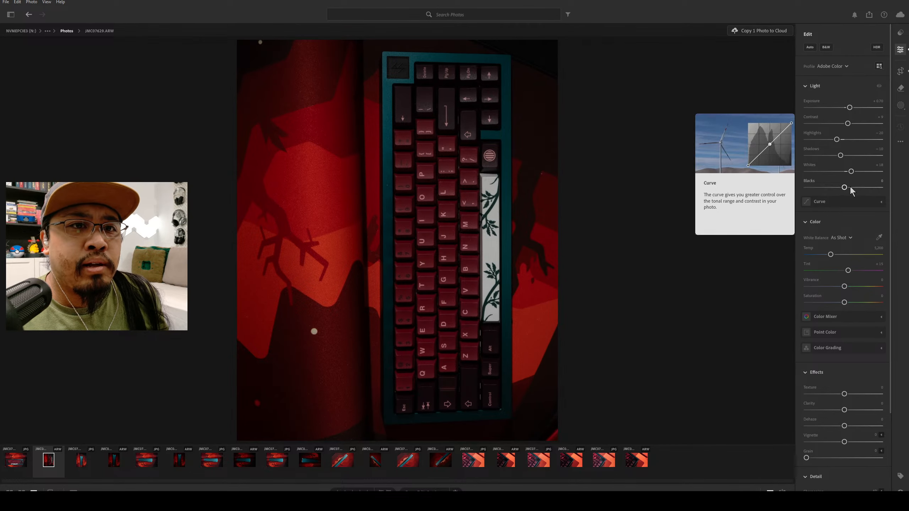
{"action": "left_click_drag", "start_coordinate": [845, 187], "coordinate": [842, 187]}
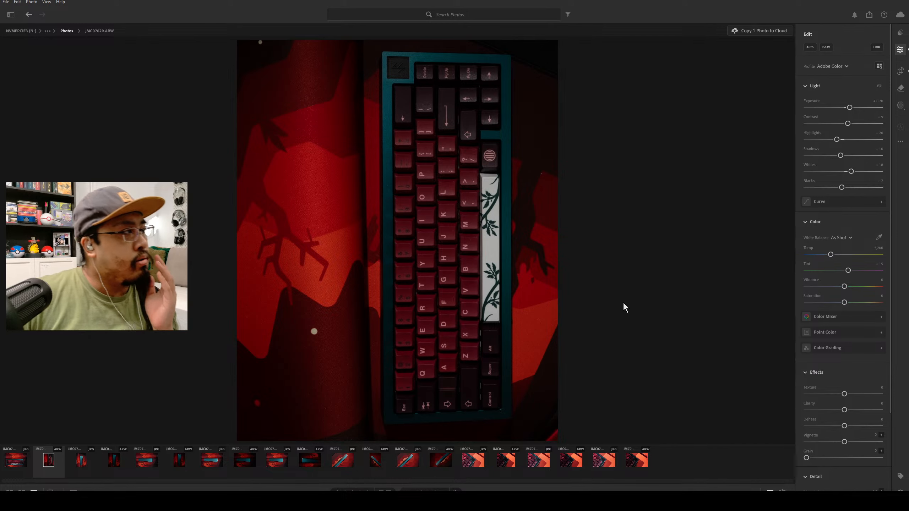
Try a slightly warmer color temperature on the photo and undo the change.
{"action": "left_click", "coordinate": [853, 224]}
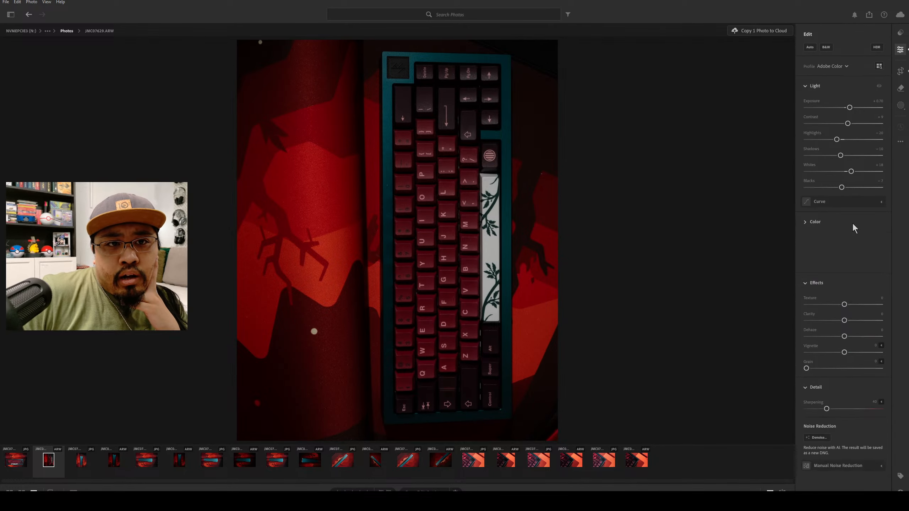
{"action": "left_click", "coordinate": [806, 222]}
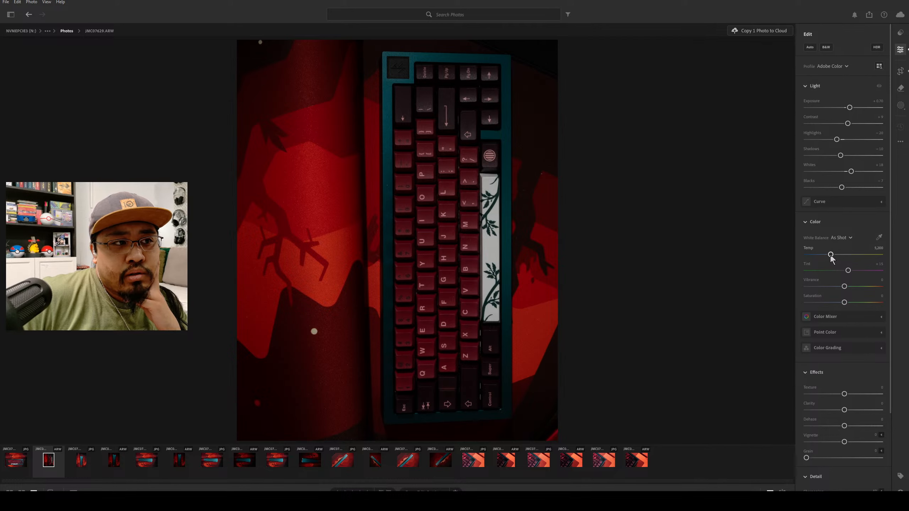
{"action": "mouse_move", "coordinate": [831, 254]}
{"action": "left_mouse_down"}
{"action": "mouse_move", "coordinate": [846, 255]}
{"action": "mouse_move", "coordinate": [823, 255]}
{"action": "mouse_move", "coordinate": [837, 259]}
{"action": "left_mouse_up"}
{"action": "key", "text": "ctrl+z"}
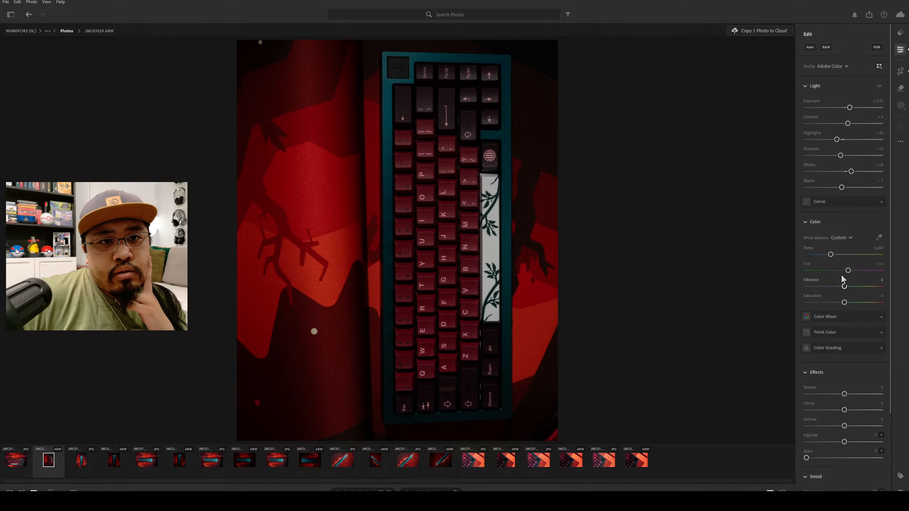
Preview the photo at full saturation, settle the saturation at +4, and raise the vibrance very slightly.
{"action": "scroll", "coordinate": [861, 292], "scroll_direction": "down", "scroll_amount": 2}
{"action": "mouse_move", "coordinate": [859, 255]}
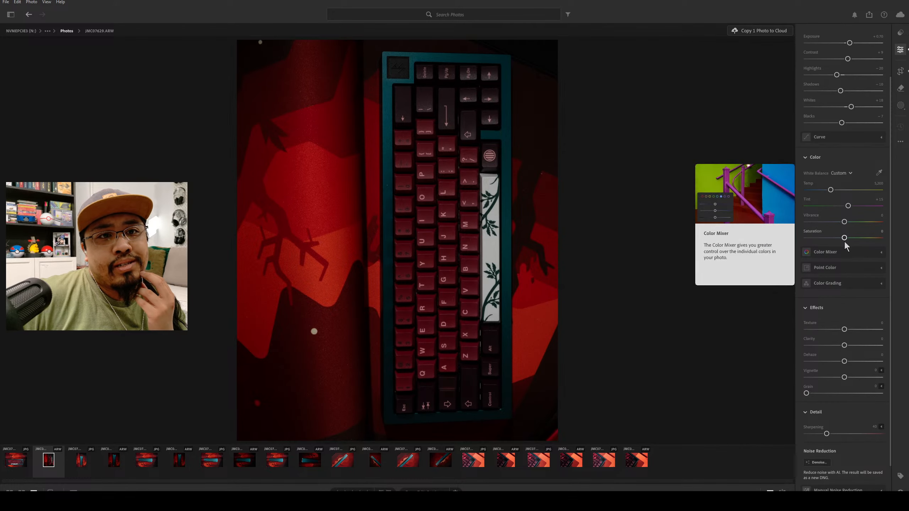
{"action": "left_click_drag", "start_coordinate": [844, 238], "coordinate": [904, 243]}
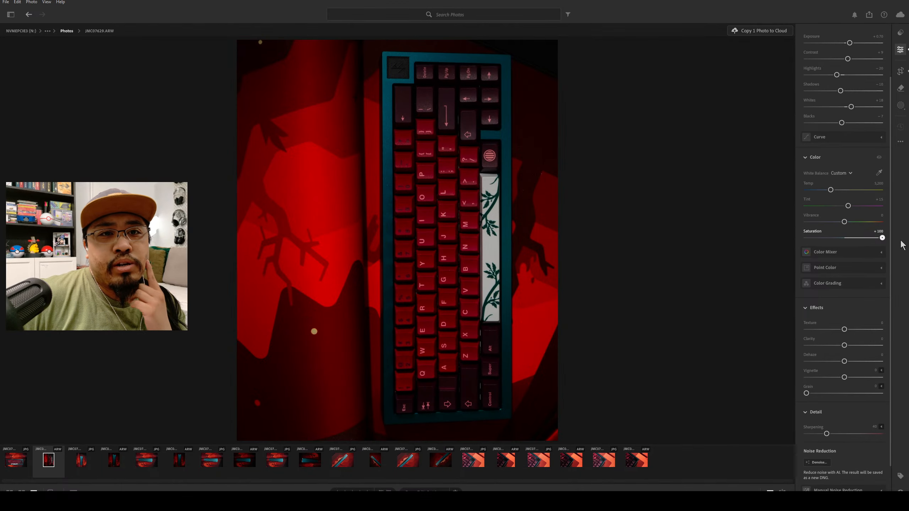
{"action": "left_click_drag", "start_coordinate": [882, 238], "coordinate": [845, 223]}
Collapse the color settings and lower the photo's clarity to -7 in the effects.
{"action": "scroll", "coordinate": [838, 253], "scroll_direction": "down", "scroll_amount": 1}
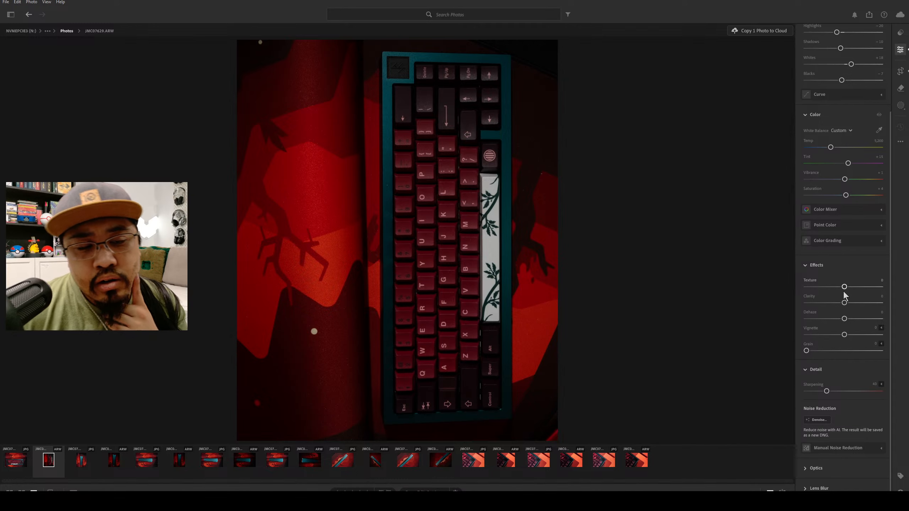
{"action": "left_click", "coordinate": [852, 267]}
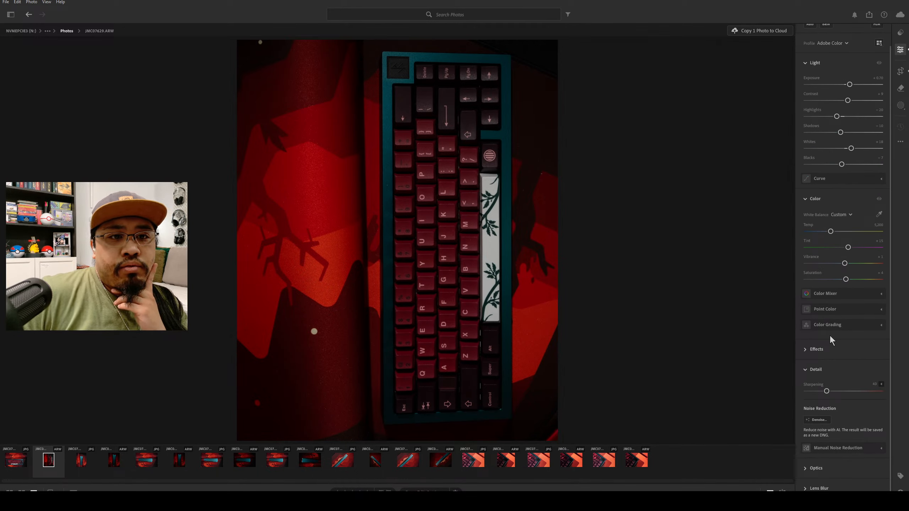
{"action": "left_click", "coordinate": [835, 198]}
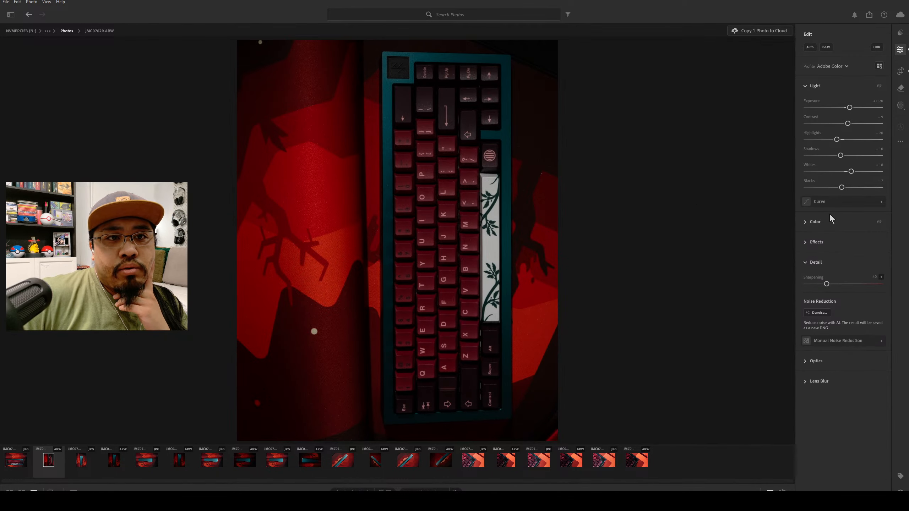
{"action": "left_click", "coordinate": [824, 241]}
{"action": "mouse_move", "coordinate": [845, 265]}
{"action": "left_mouse_down"}
{"action": "mouse_move", "coordinate": [853, 264]}
{"action": "mouse_move", "coordinate": [808, 270]}
{"action": "mouse_move", "coordinate": [873, 264]}
{"action": "mouse_move", "coordinate": [837, 277]}
{"action": "left_mouse_up"}
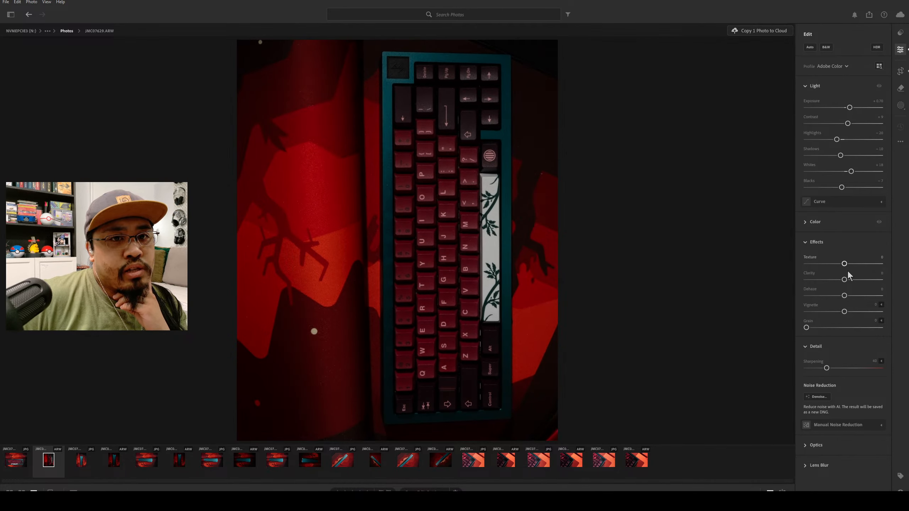
{"action": "left_click_drag", "start_coordinate": [847, 281], "coordinate": [851, 283]}
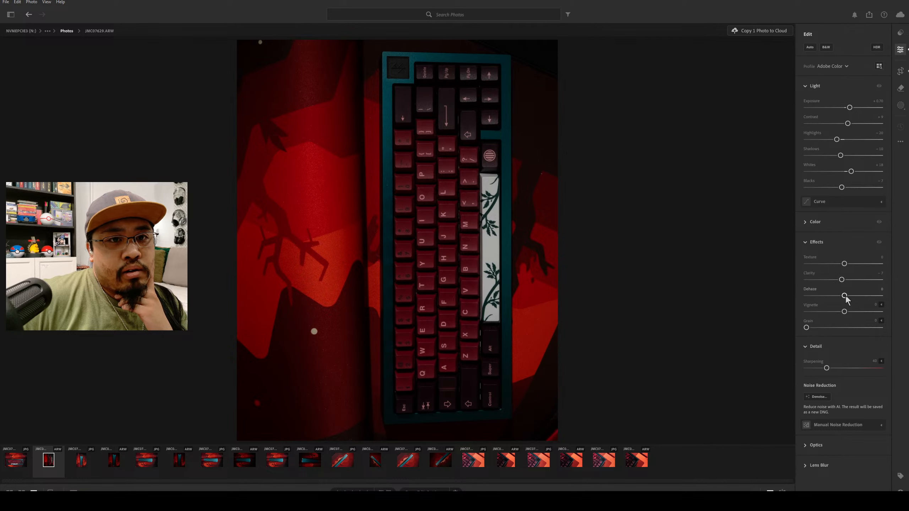
Try a dark vignette with midpoint and feather reduced to 0, and return the vignette amount to 0.
{"action": "mouse_move", "coordinate": [845, 296]}
{"action": "left_mouse_down"}
{"action": "mouse_move", "coordinate": [855, 310]}
{"action": "mouse_move", "coordinate": [793, 302]}
{"action": "mouse_move", "coordinate": [838, 313]}
{"action": "left_mouse_up"}
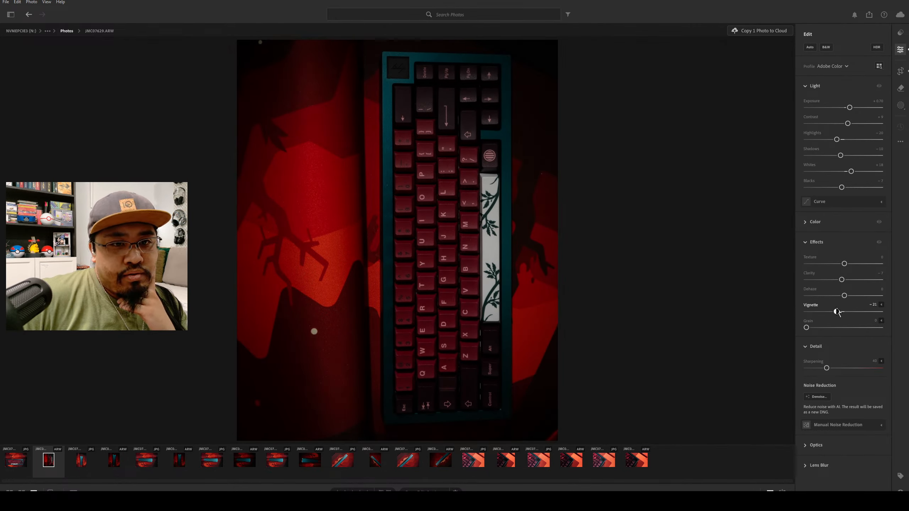
{"action": "left_click", "coordinate": [881, 305]}
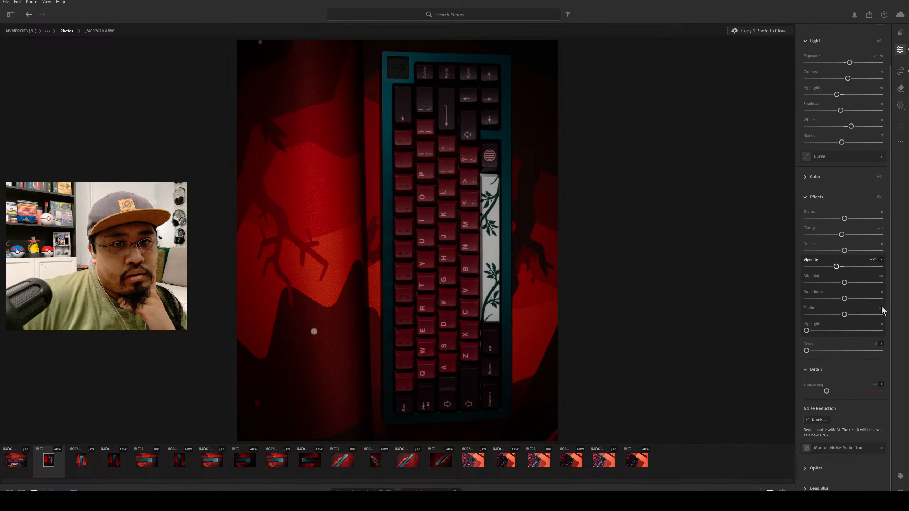
{"action": "mouse_move", "coordinate": [844, 282]}
{"action": "left_mouse_down"}
{"action": "mouse_move", "coordinate": [826, 283]}
{"action": "mouse_move", "coordinate": [835, 291]}
{"action": "left_mouse_up"}
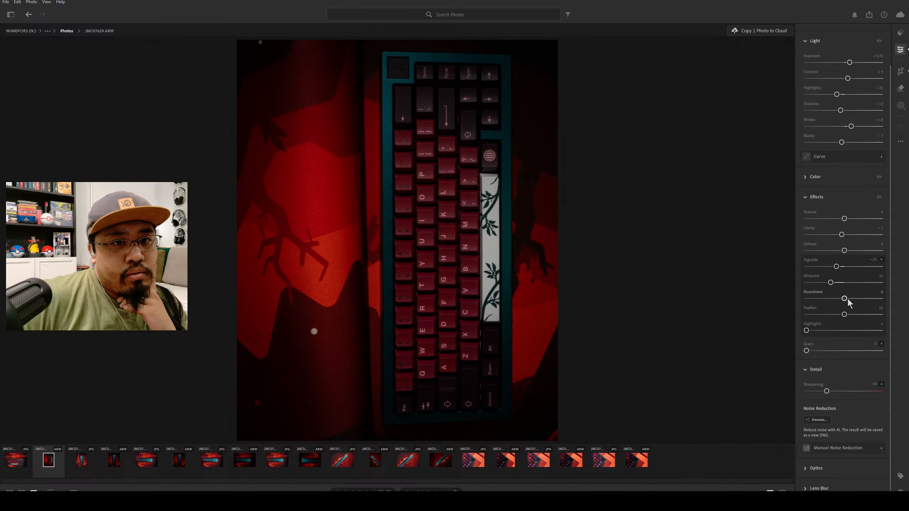
{"action": "left_click_drag", "start_coordinate": [849, 331], "coordinate": [767, 302]}
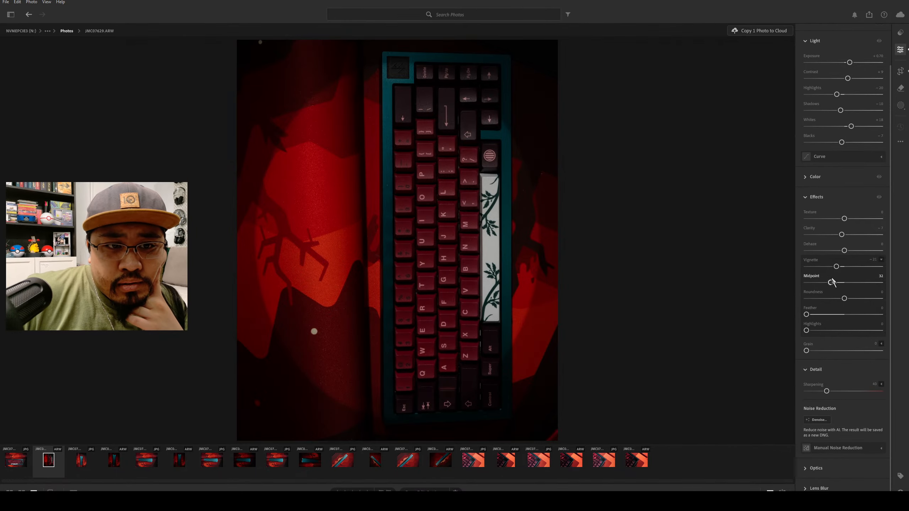
{"action": "left_click_drag", "start_coordinate": [830, 286], "coordinate": [772, 292]}
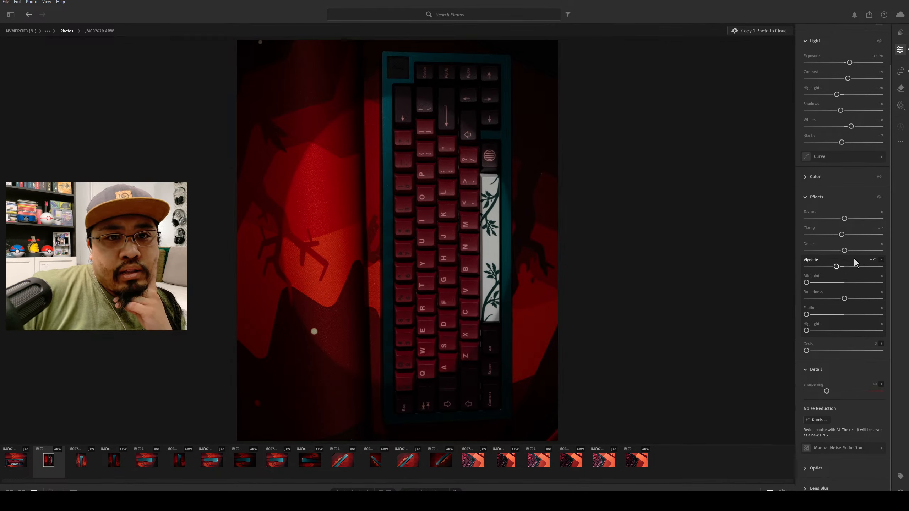
{"action": "left_click_drag", "start_coordinate": [836, 266], "coordinate": [845, 268]}
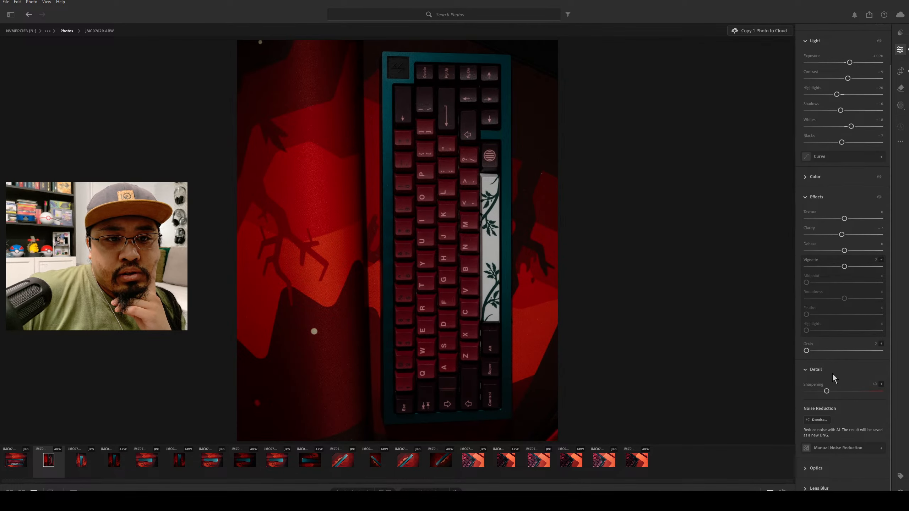
Raise the photo's sharpening to 50.
{"action": "left_click_drag", "start_coordinate": [828, 392], "coordinate": [831, 392]}
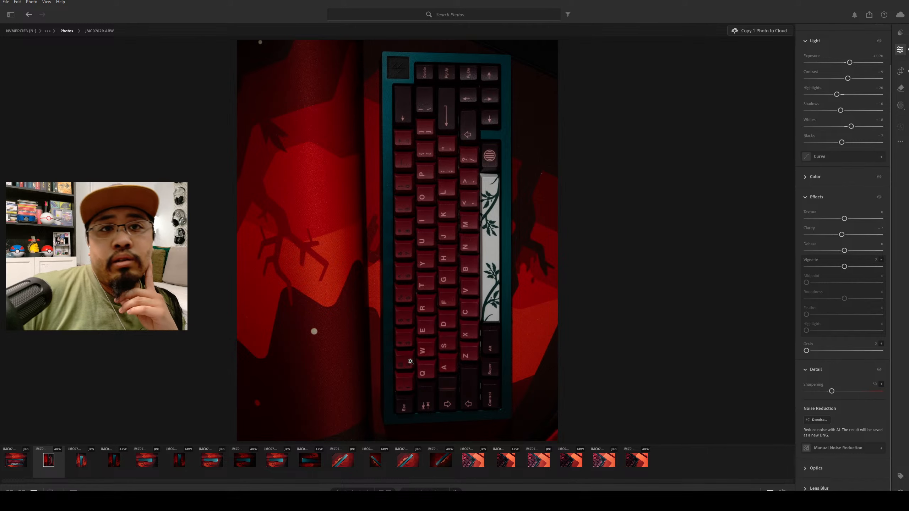
Activate the Remove tool and reduce its brush to a small size for close-up speck cleanup.
{"action": "left_click", "coordinate": [902, 90]}
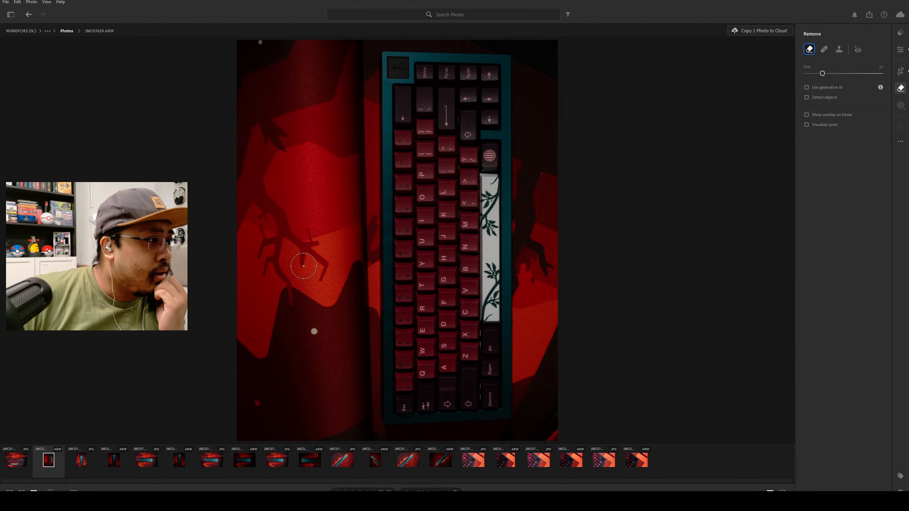
{"action": "scroll", "coordinate": [317, 224], "scroll_direction": "up", "scroll_amount": 1}
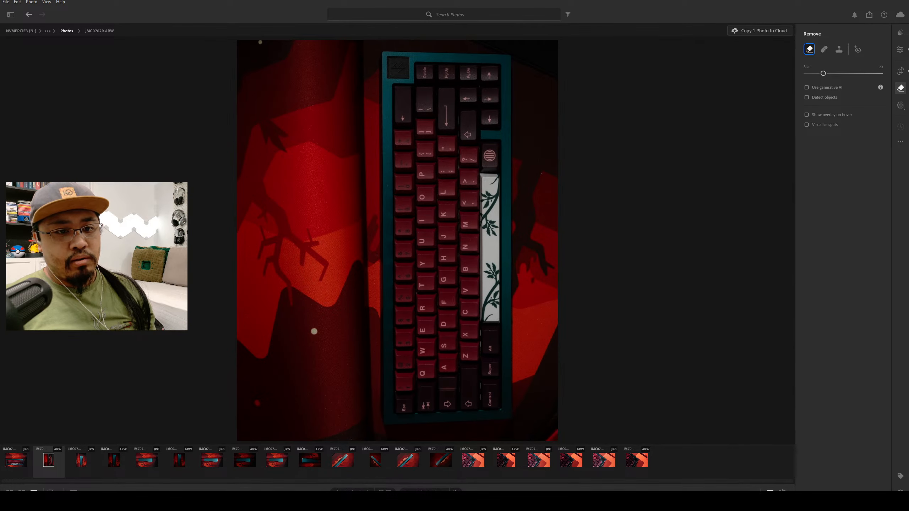
{"action": "key", "text": "z"}
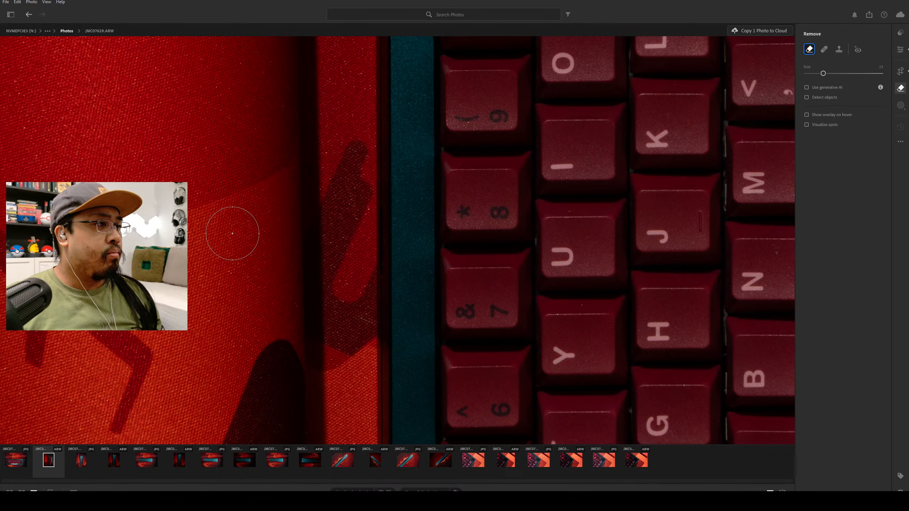
{"action": "scroll", "coordinate": [247, 238], "scroll_direction": "up", "scroll_amount": 4}
{"action": "scroll", "coordinate": [263, 237], "scroll_direction": "down", "scroll_amount": 1}
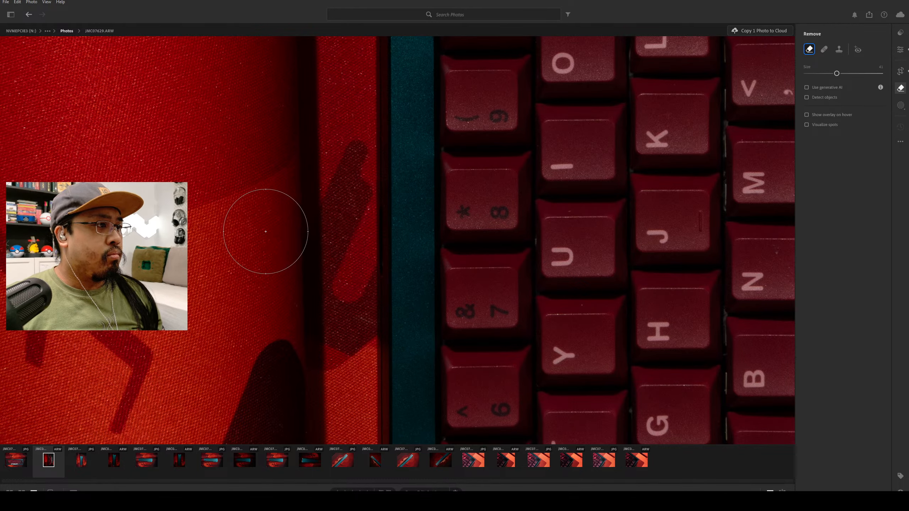
{"action": "scroll", "coordinate": [266, 231], "scroll_direction": "down", "scroll_amount": 5}
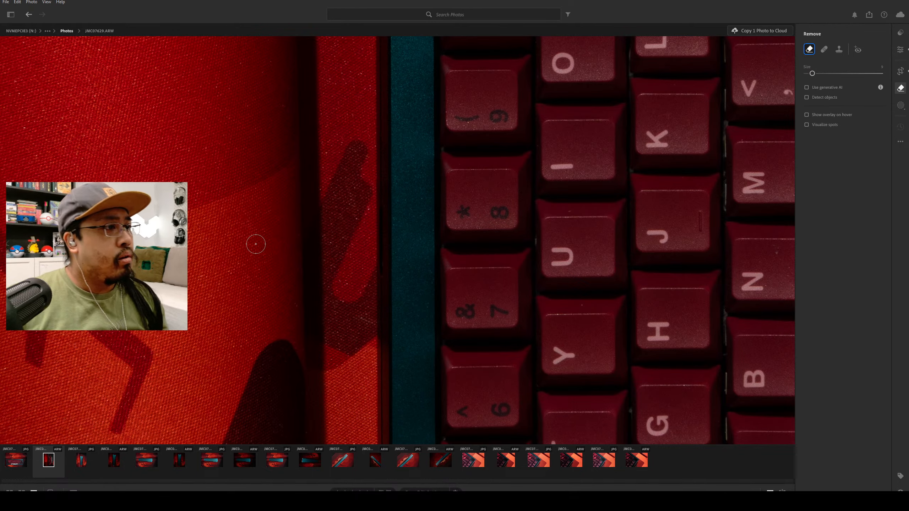
{"action": "scroll", "coordinate": [219, 234], "scroll_direction": "down", "scroll_amount": 1}
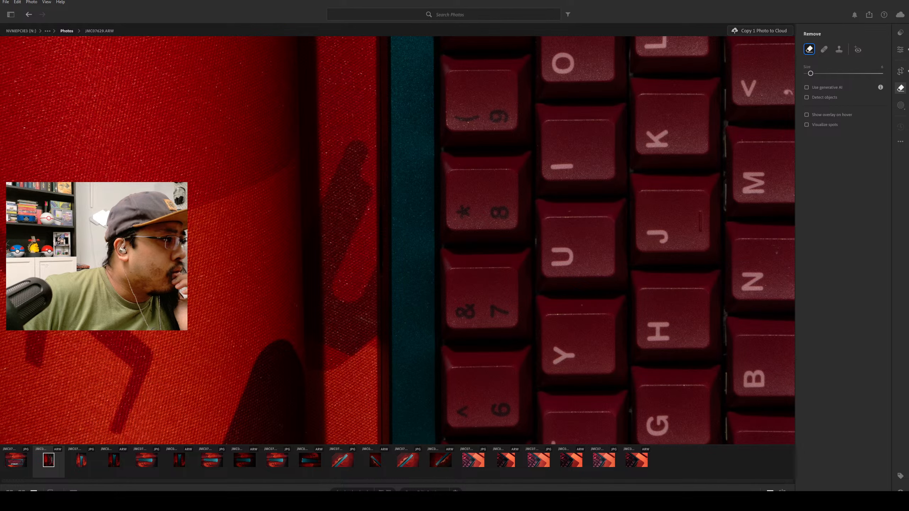
{"action": "scroll", "coordinate": [179, 235], "scroll_direction": "up", "scroll_amount": 1}
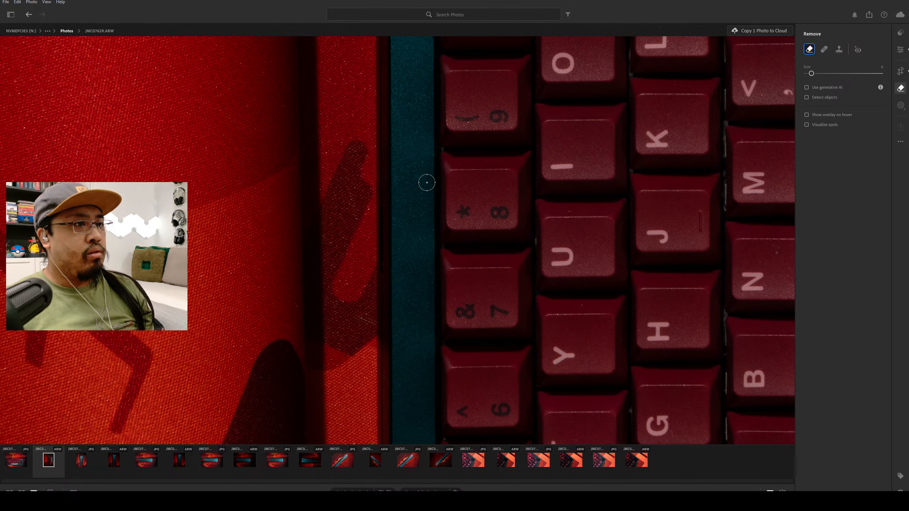
Try removing a speck from the red fabric beside the keyboard, and undo the spot removal.
{"action": "left_click_drag", "start_coordinate": [426, 182], "coordinate": [444, 189]}
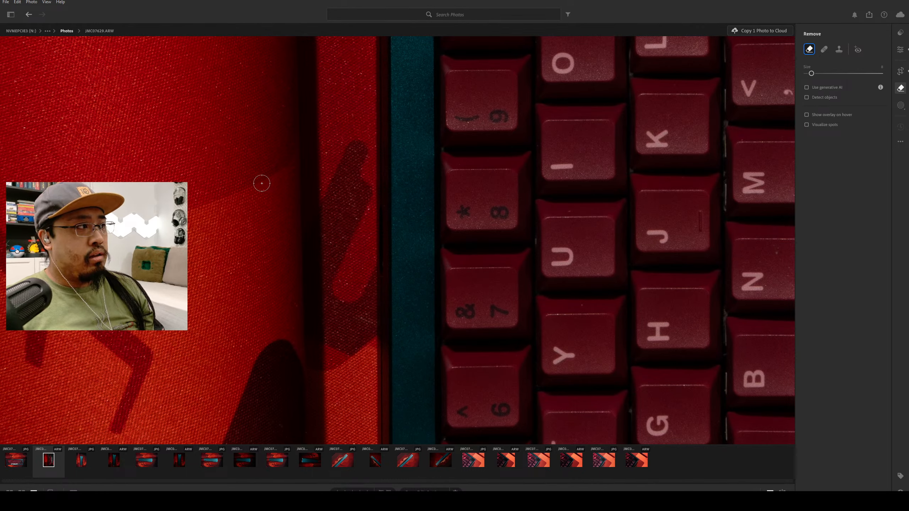
{"action": "mouse_move", "coordinate": [313, 188]}
{"action": "left_mouse_down"}
{"action": "mouse_move", "coordinate": [245, 266]}
{"action": "mouse_move", "coordinate": [271, 250]}
{"action": "left_mouse_up"}
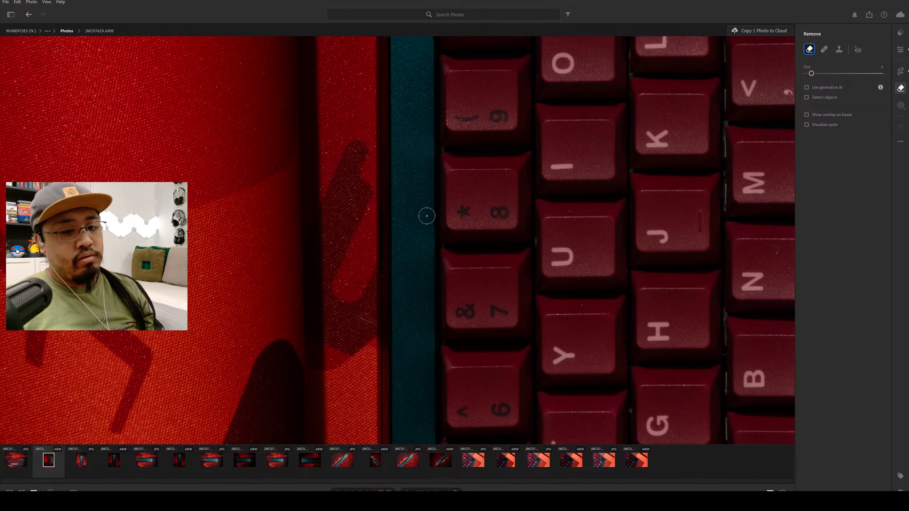
{"action": "left_click", "coordinate": [251, 221]}
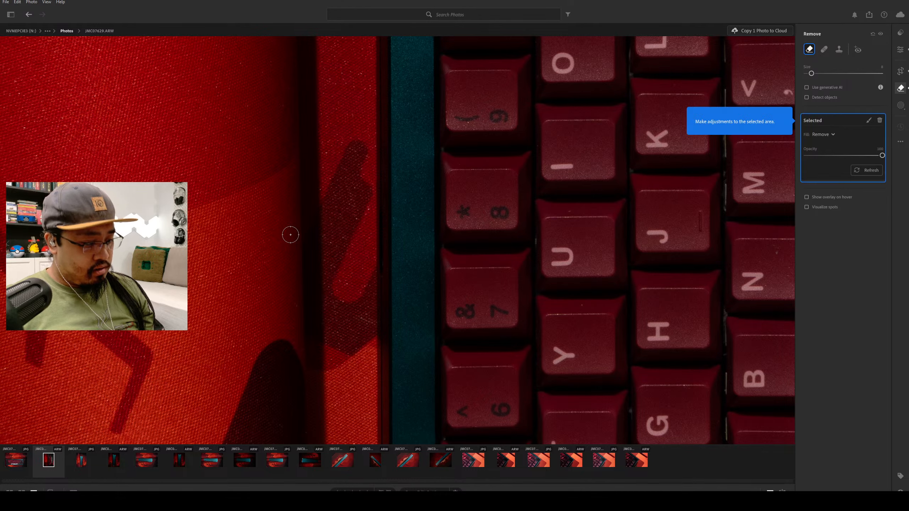
{"action": "key", "text": "ctrl+z"}
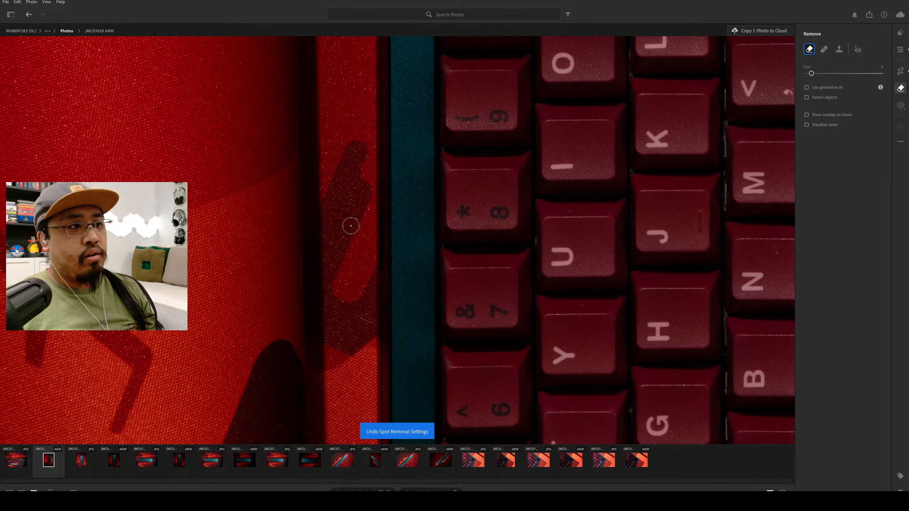
Shrink the Remove brush to nearly its minimum size and return to viewing the whole photo.
{"action": "key", "text": "bracketleft"}
{"action": "key", "text": "bracketleft"}
{"action": "key", "text": "bracketleft"}
{"action": "key", "text": "bracketleft"}
{"action": "key", "text": "bracketleft"}
{"action": "key", "text": "bracketleft"}
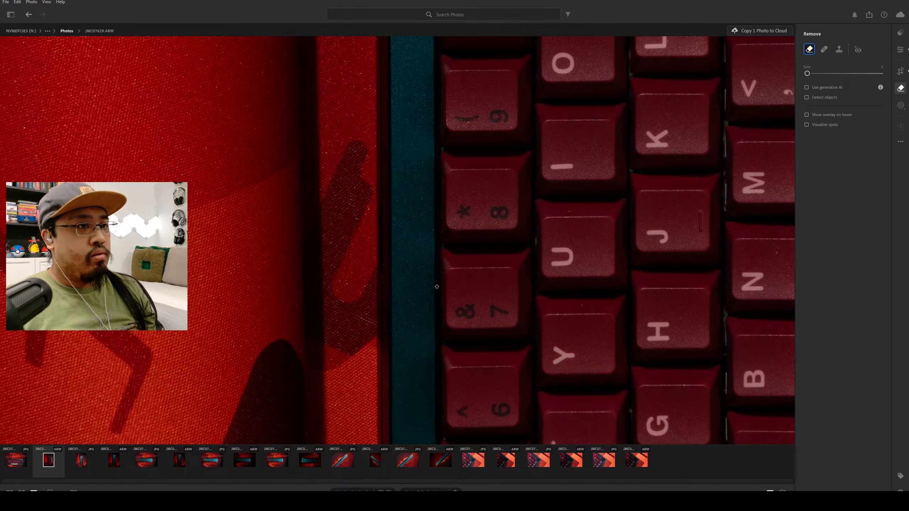
{"action": "key", "text": "z"}
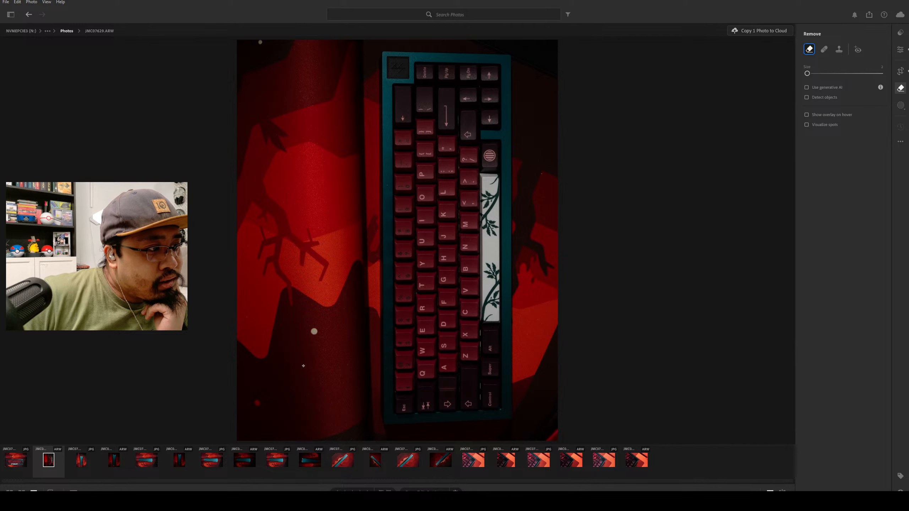
{"action": "key", "text": "bracketright"}
{"action": "key", "text": "bracketright"}
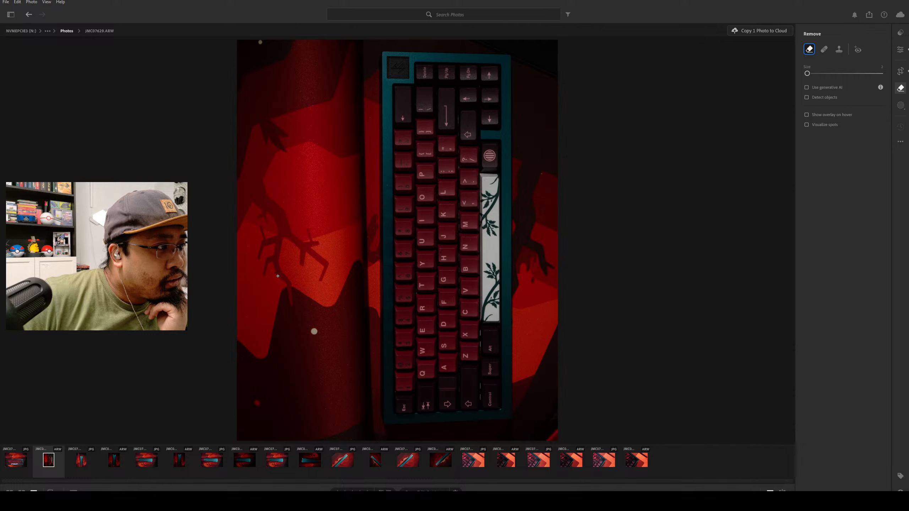
Remove the small bright speck near the branch pattern left of the keyboard and shrink the Remove brush to its minimum size.
{"action": "left_click", "coordinate": [314, 329]}
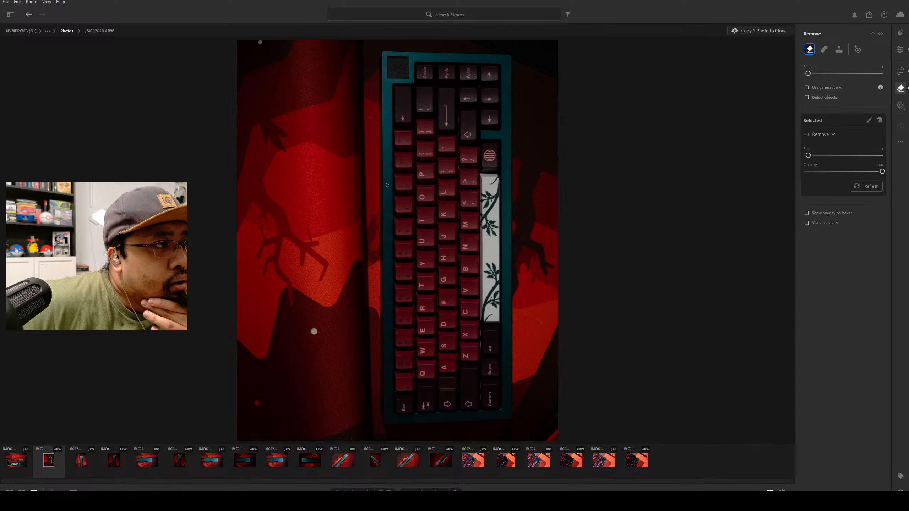
{"action": "key", "text": "bracketright"}
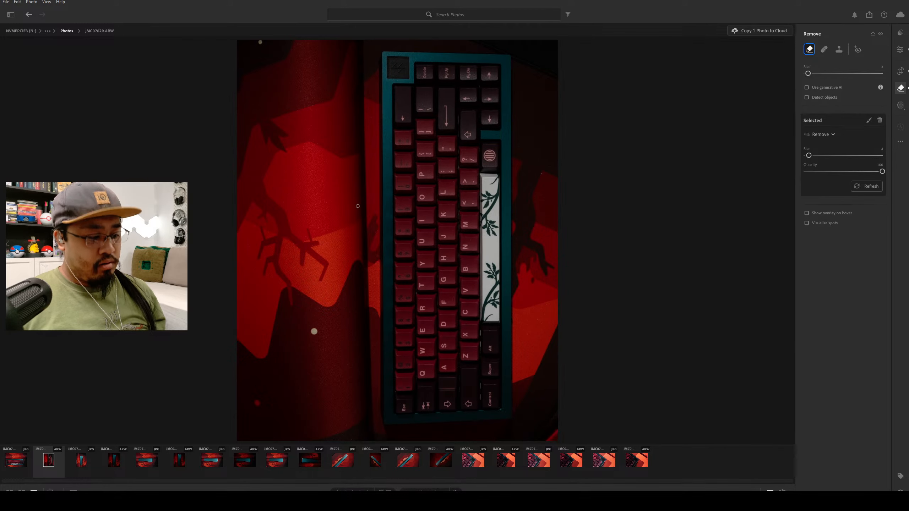
{"action": "key", "text": "z"}
{"action": "scroll", "coordinate": [365, 161], "scroll_direction": "up", "scroll_amount": 3}
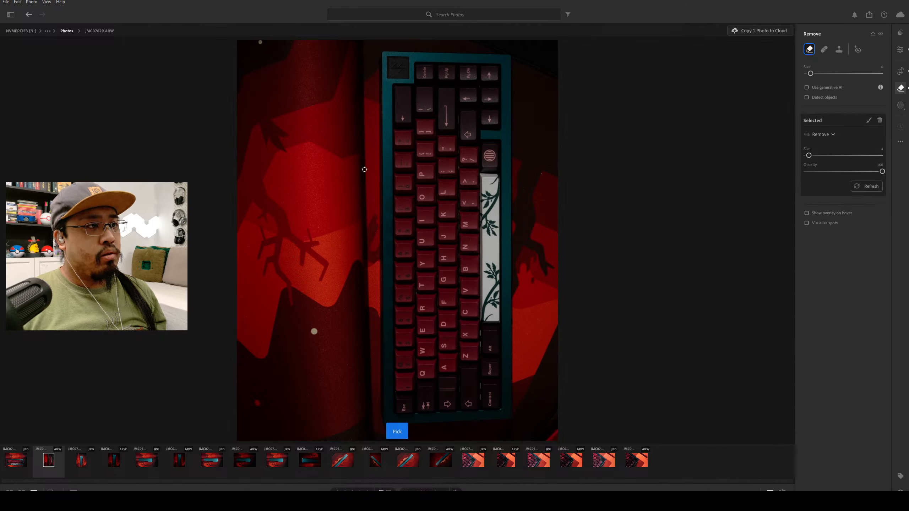
{"action": "scroll", "coordinate": [364, 170], "scroll_direction": "down", "scroll_amount": 2}
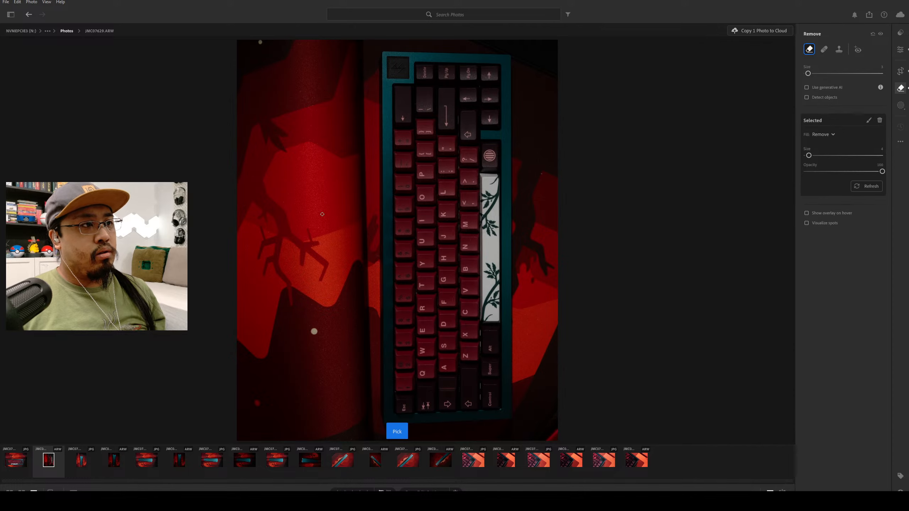
{"action": "scroll", "coordinate": [357, 219], "scroll_direction": "down", "scroll_amount": 1}
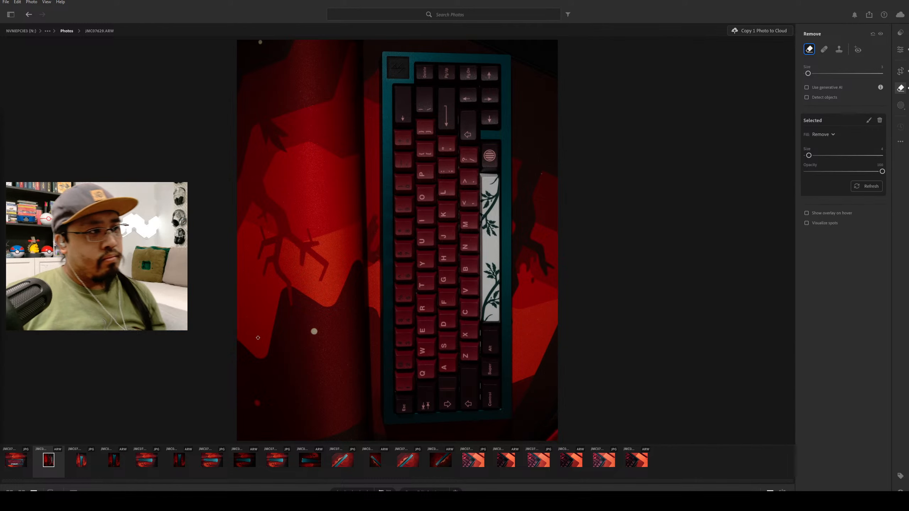
{"action": "scroll", "coordinate": [314, 380], "scroll_direction": "up", "scroll_amount": 5}
{"action": "scroll", "coordinate": [313, 383], "scroll_direction": "down", "scroll_amount": 4}
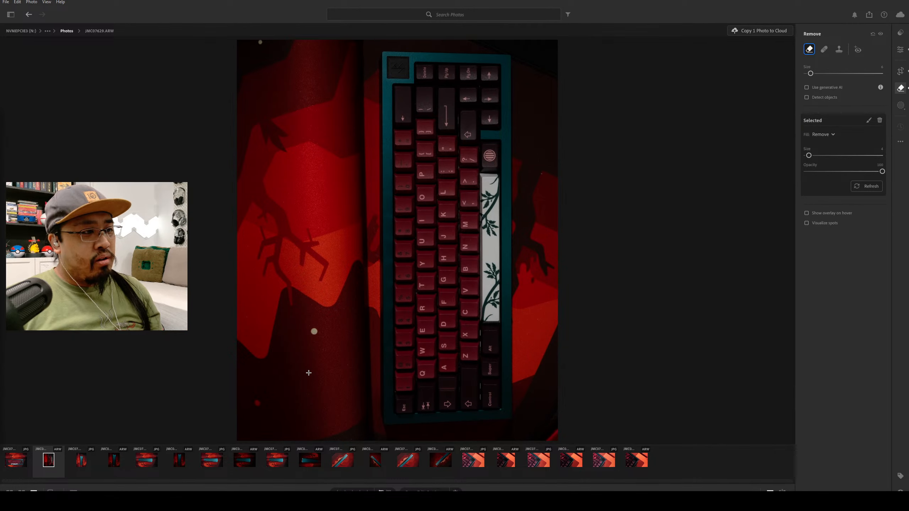
{"action": "scroll", "coordinate": [573, 390], "scroll_direction": "down", "scroll_amount": 3}
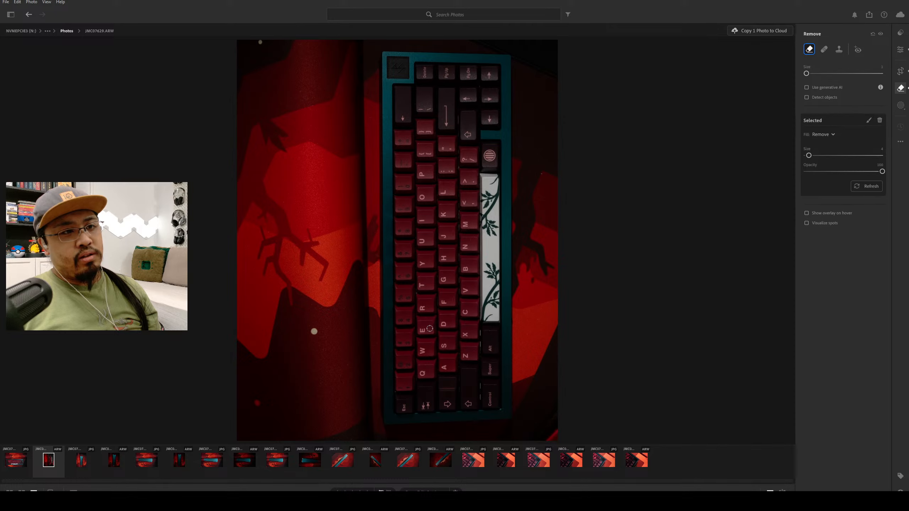
{"action": "scroll", "coordinate": [437, 327], "scroll_direction": "down", "scroll_amount": 2}
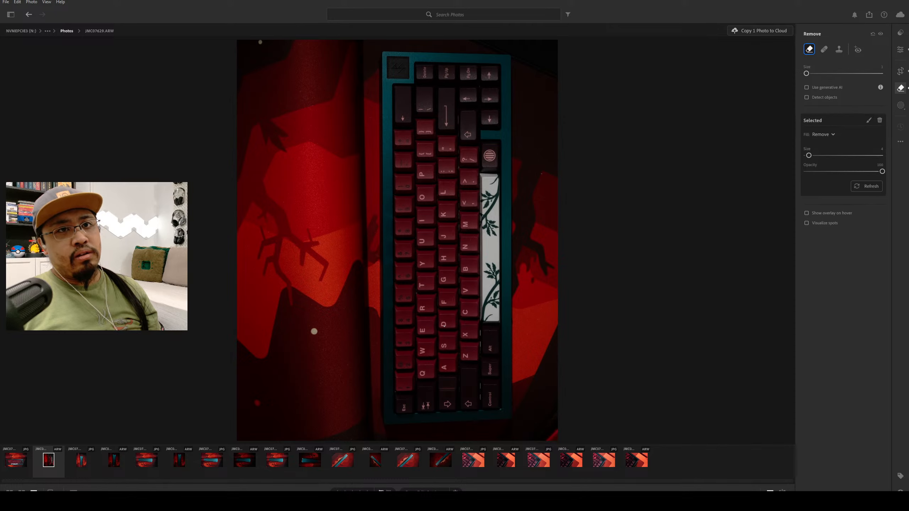
Leave the Remove tool, show the presets, view the preceding horizontal keyboard JPG, and return to JMC07628.ARW.
{"action": "left_click", "coordinate": [901, 34]}
{"action": "left_click", "coordinate": [901, 34]}
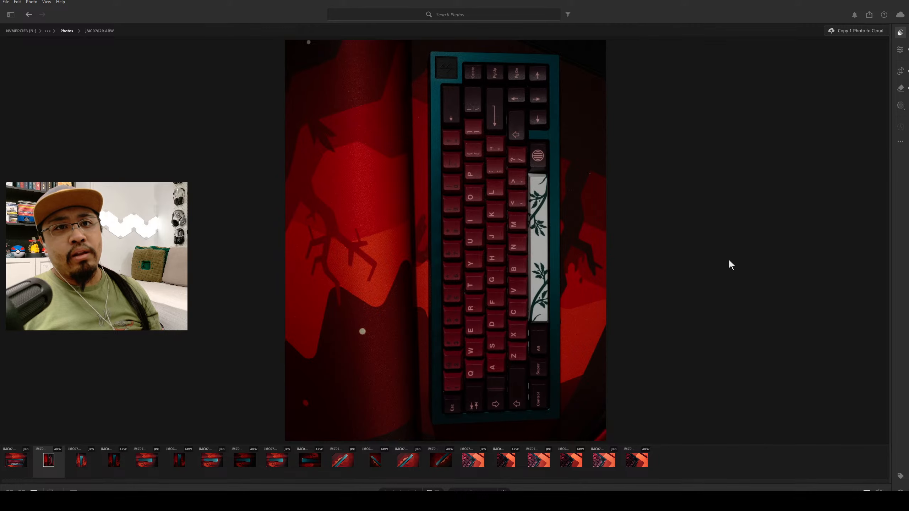
{"action": "key", "text": "Left"}
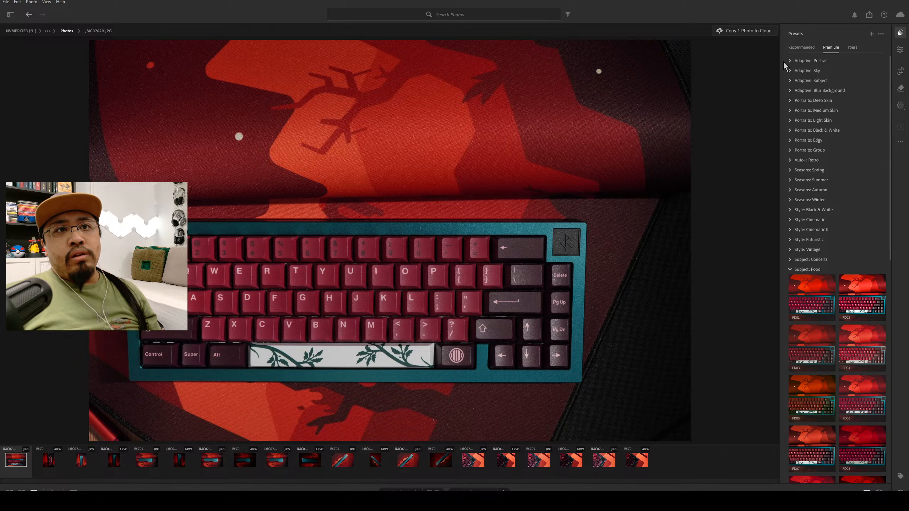
{"action": "left_click", "coordinate": [48, 460]}
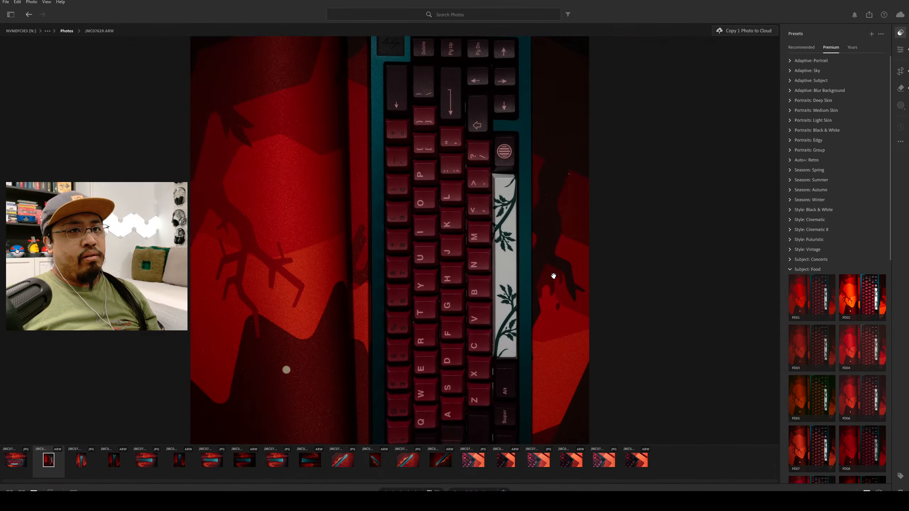
Examine the keycaps, spacebar, case and surrounding fabric up close for remaining specks.
{"action": "scroll", "coordinate": [634, 292], "scroll_direction": "down", "scroll_amount": 7}
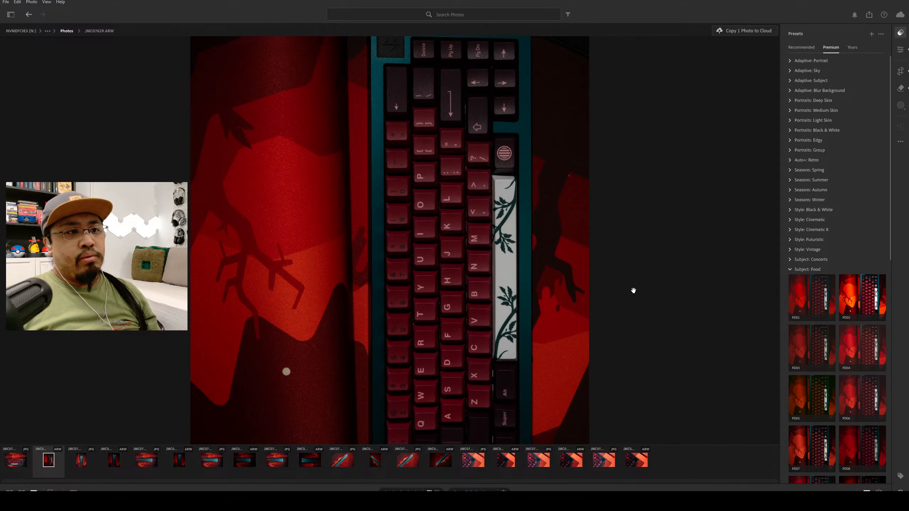
{"action": "scroll", "coordinate": [544, 233], "scroll_direction": "up", "scroll_amount": 9}
{"action": "scroll", "coordinate": [532, 228], "scroll_direction": "down", "scroll_amount": 5}
{"action": "left_click_drag", "start_coordinate": [478, 199], "coordinate": [424, 391]}
{"action": "left_click_drag", "start_coordinate": [454, 339], "coordinate": [509, 231]}
{"action": "left_click", "coordinate": [509, 228]}
{"action": "left_click", "coordinate": [510, 228]}
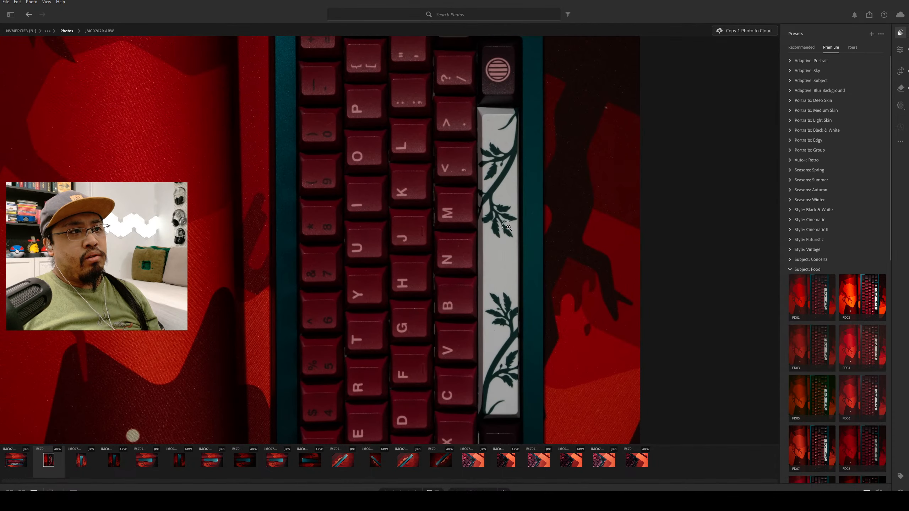
{"action": "left_click_drag", "start_coordinate": [475, 134], "coordinate": [497, 385]}
{"action": "left_click_drag", "start_coordinate": [200, 196], "coordinate": [277, 156]}
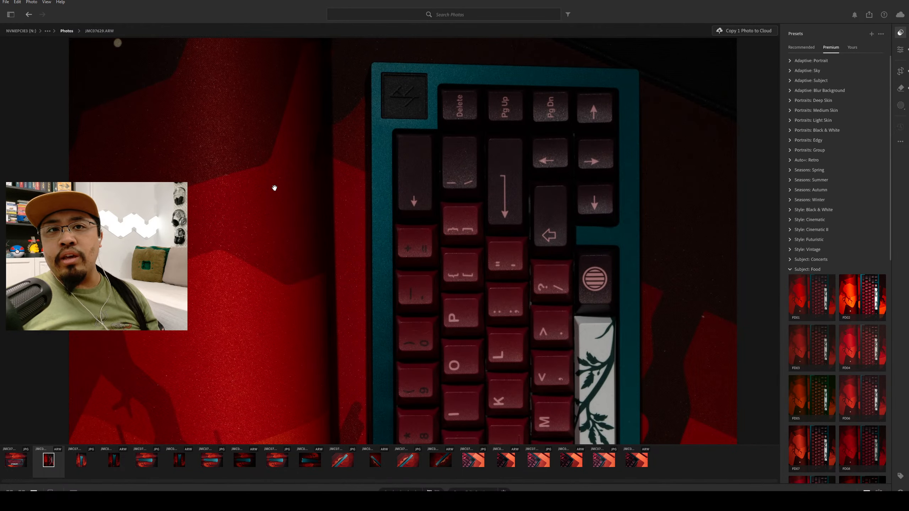
Remove the small bright speck from the fabric right of the spacebar using a slightly larger Remove brush, and shrink the brush again.
{"action": "left_click", "coordinate": [902, 89]}
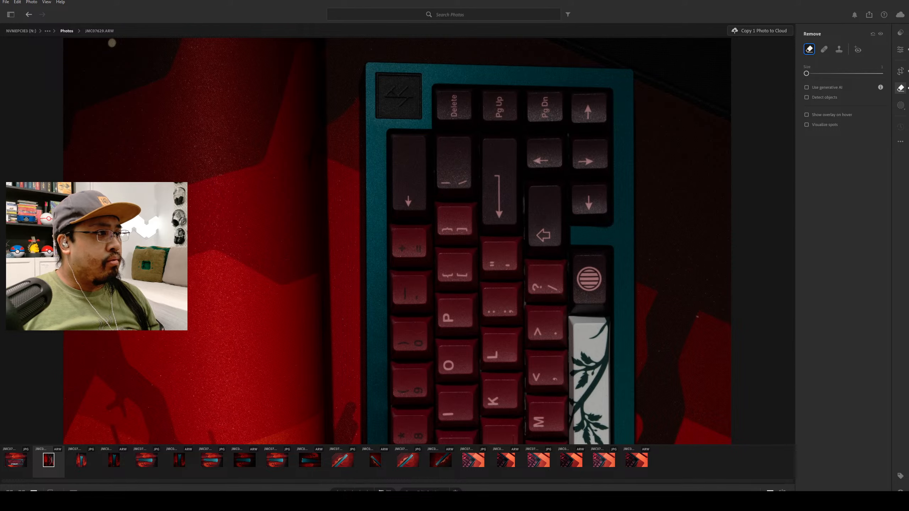
{"action": "mouse_move", "coordinate": [808, 73]}
{"action": "left_mouse_down"}
{"action": "mouse_move", "coordinate": [818, 74]}
{"action": "mouse_move", "coordinate": [808, 74]}
{"action": "left_mouse_up"}
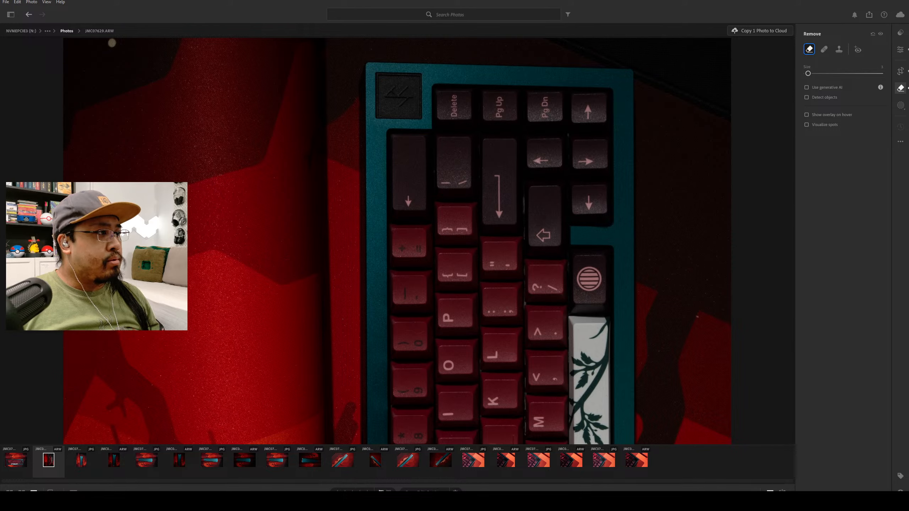
{"action": "left_click", "coordinate": [298, 366]}
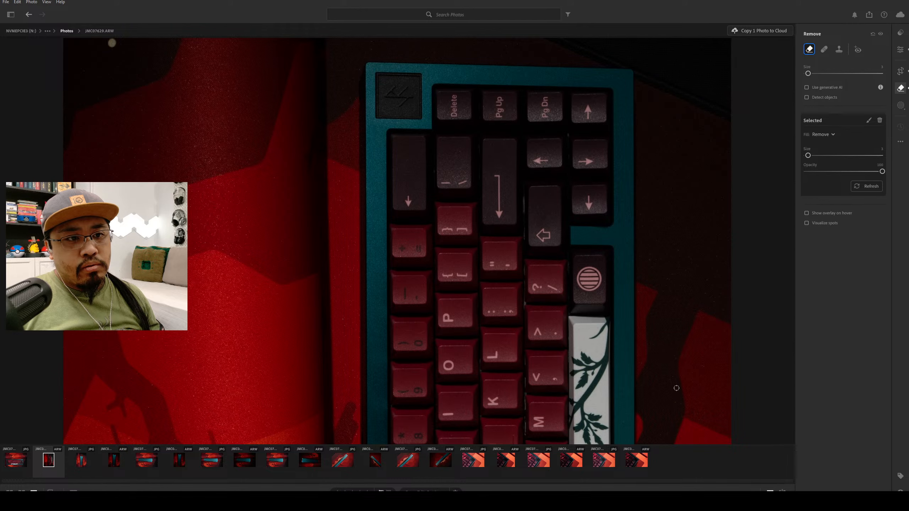
{"action": "key", "text": "bracketleft"}
{"action": "key", "text": "bracketleft"}
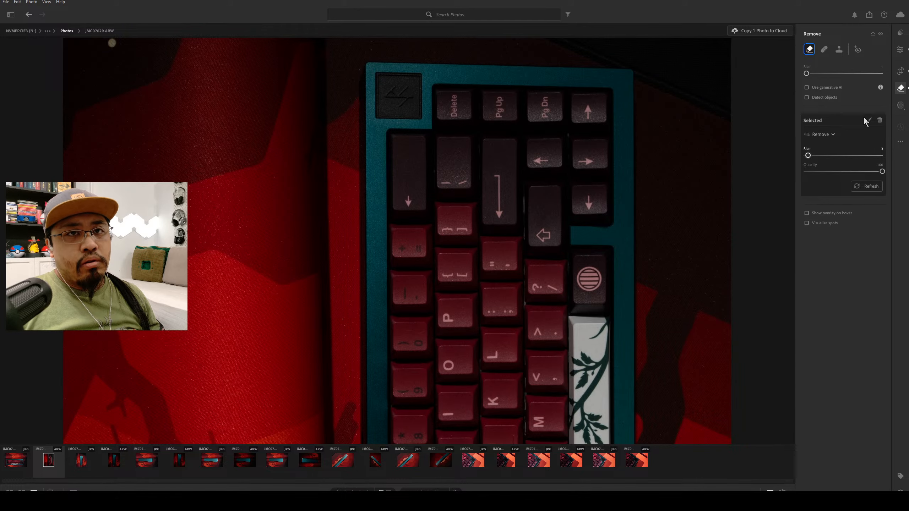
Check the middle and lower keyboard areas up close and remove a tiny speck from the red fabric at the photo's left edge.
{"action": "left_click", "coordinate": [901, 50]}
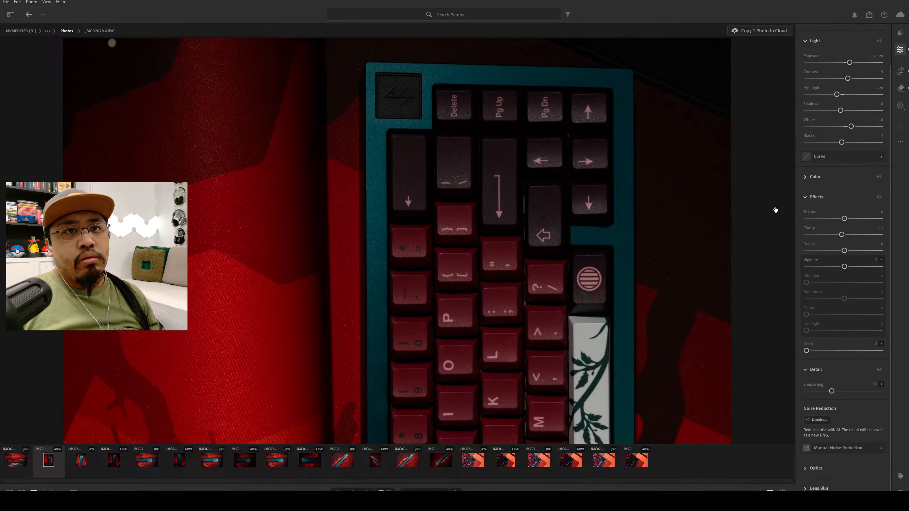
{"action": "scroll", "coordinate": [732, 272], "scroll_direction": "down", "scroll_amount": 5}
{"action": "scroll", "coordinate": [731, 262], "scroll_direction": "up", "scroll_amount": 3}
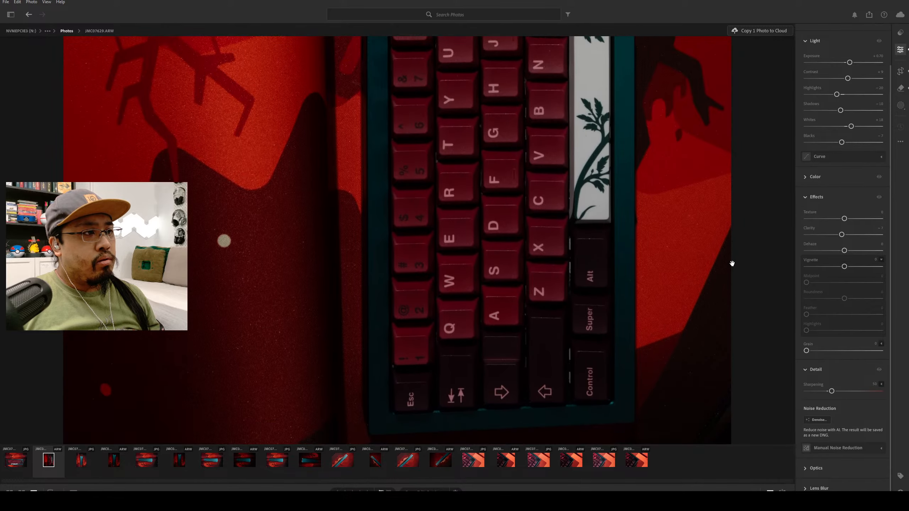
{"action": "scroll", "coordinate": [731, 260], "scroll_direction": "down", "scroll_amount": 1}
{"action": "scroll", "coordinate": [728, 255], "scroll_direction": "up", "scroll_amount": 4}
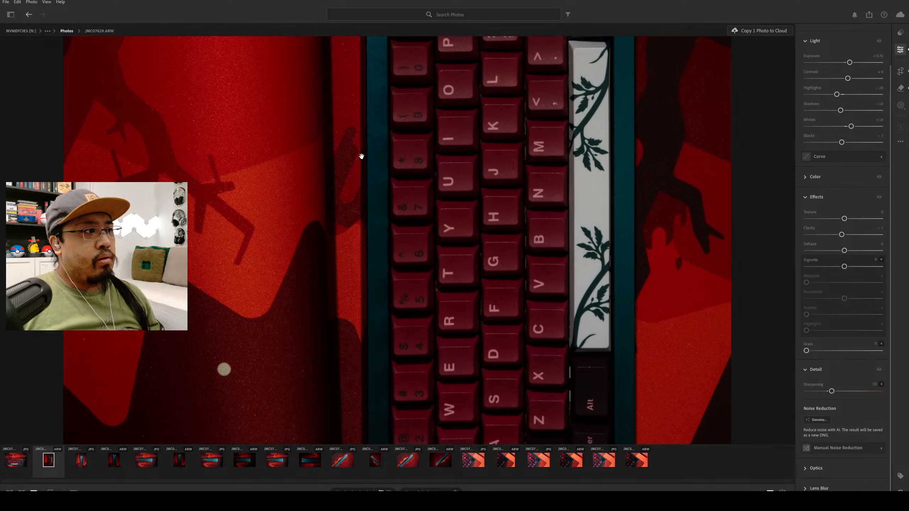
{"action": "left_click", "coordinate": [901, 88]}
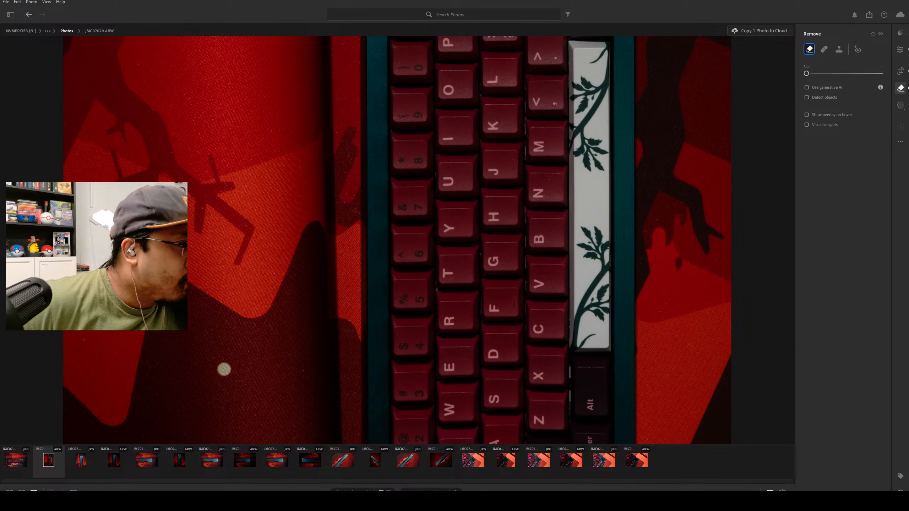
{"action": "scroll", "coordinate": [136, 358], "scroll_direction": "up", "scroll_amount": 3}
{"action": "scroll", "coordinate": [152, 368], "scroll_direction": "down", "scroll_amount": 2}
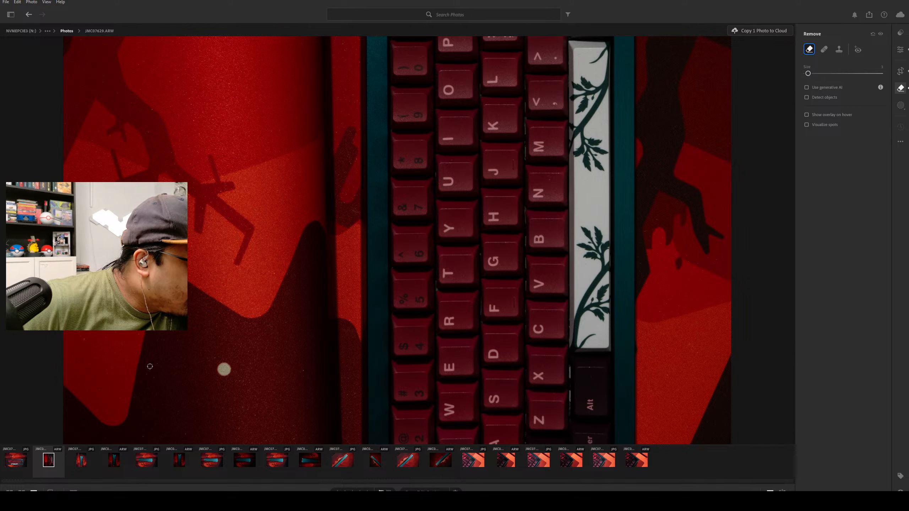
{"action": "left_click", "coordinate": [85, 340]}
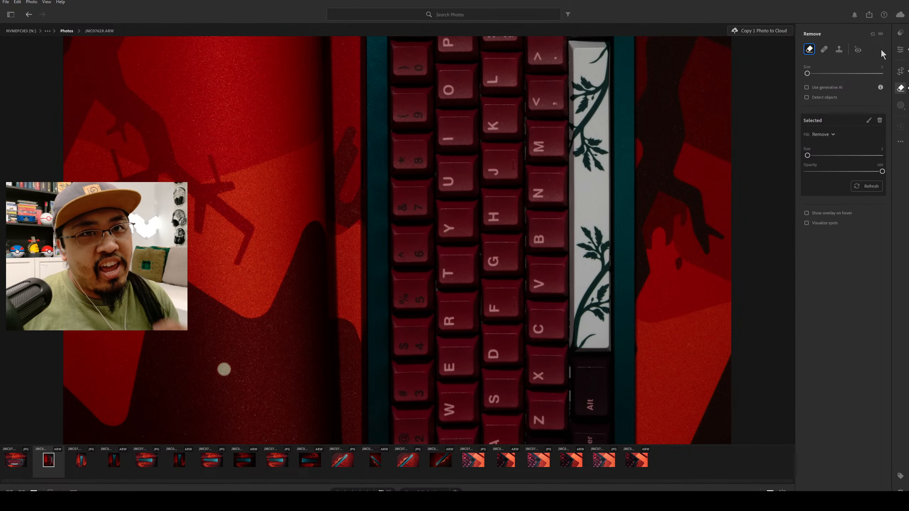
Enlarge the Remove brush to cover the large pale dot on the dark red fabric left of the keyboard and remove it.
{"action": "left_click", "coordinate": [901, 49]}
{"action": "scroll", "coordinate": [766, 205], "scroll_direction": "down", "scroll_amount": 6}
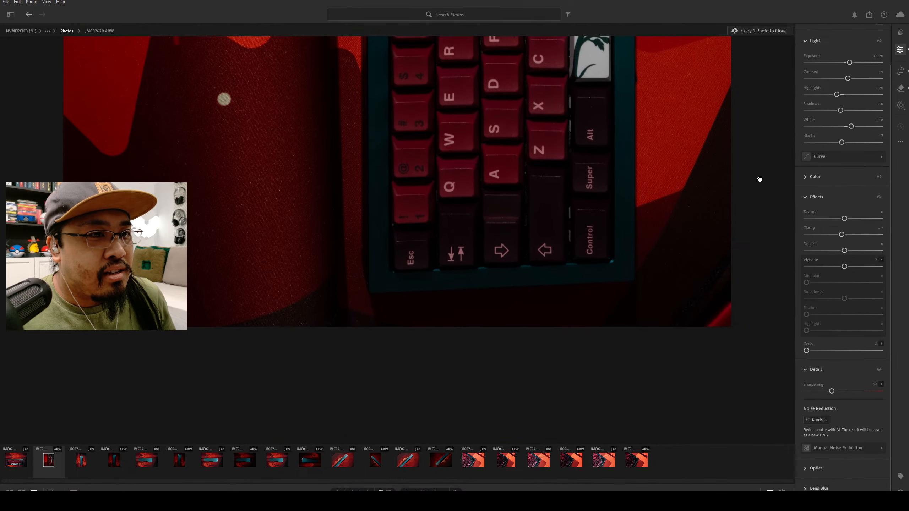
{"action": "scroll", "coordinate": [760, 179], "scroll_direction": "up", "scroll_amount": 3}
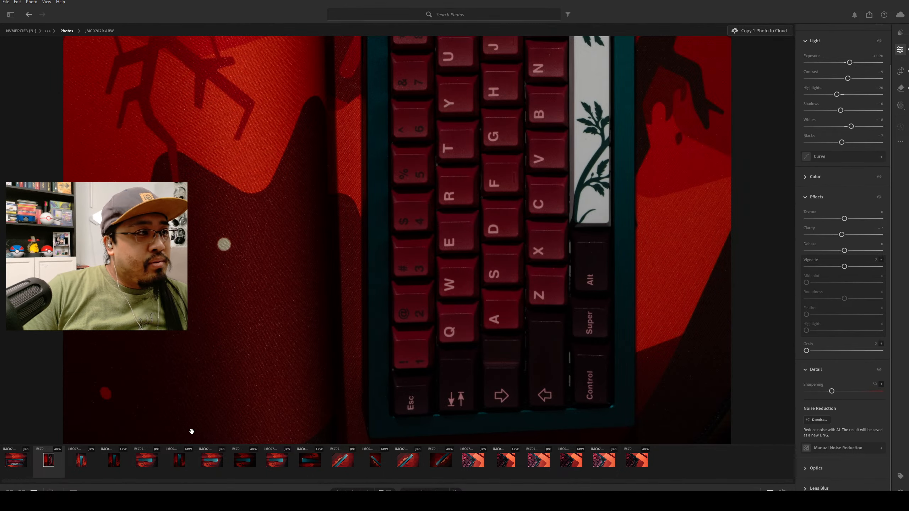
{"action": "left_click", "coordinate": [899, 90]}
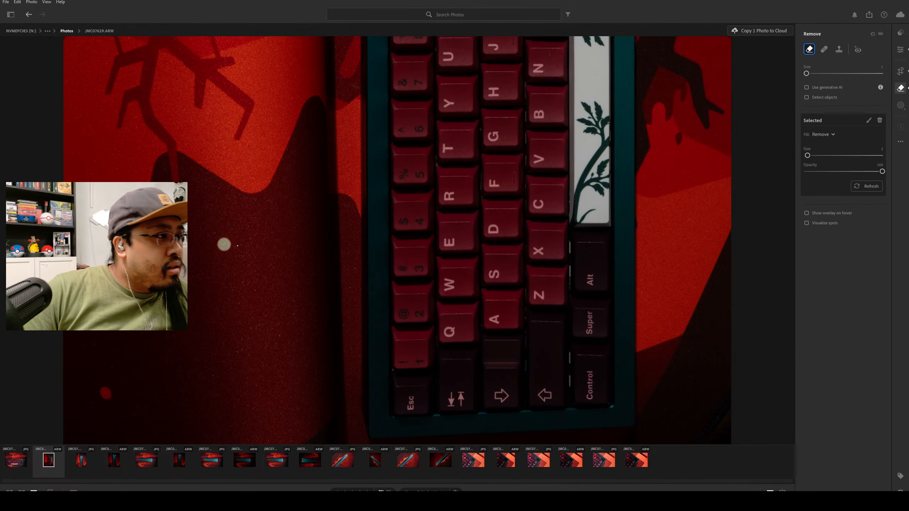
{"action": "key", "text": "bracketright"}
{"action": "key", "text": "bracketright"}
{"action": "key", "text": "bracketright"}
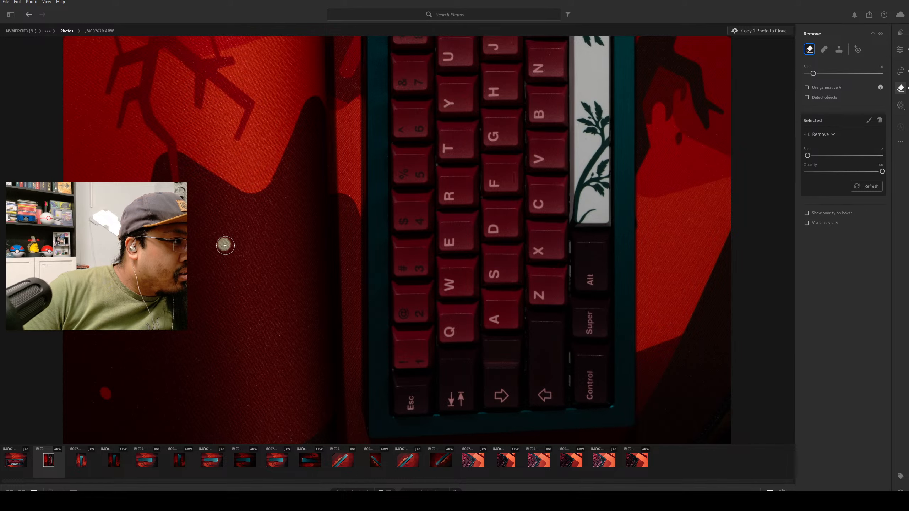
{"action": "left_click", "coordinate": [415, 293]}
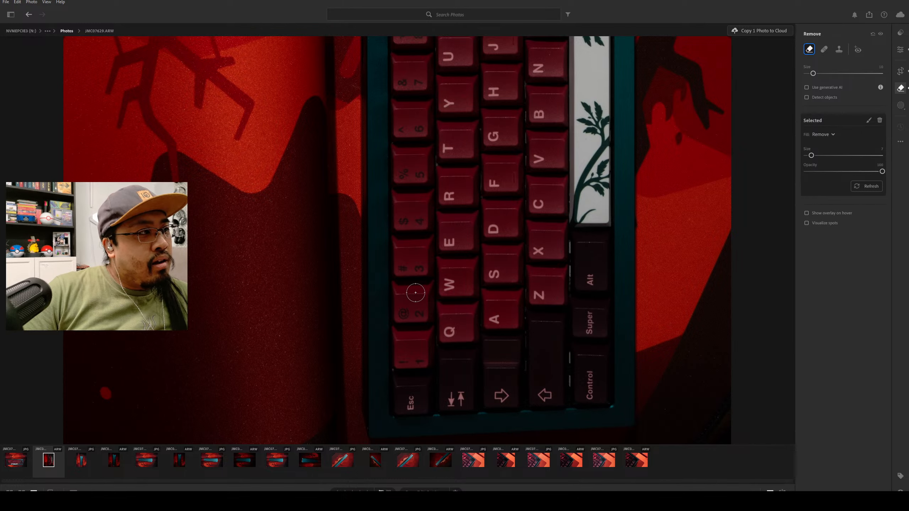
Shrink the Remove brush to a very small size and remove a tiny speck from the dark fabric left of the Esc key.
{"action": "key", "text": "bracketleft"}
{"action": "key", "text": "bracketleft"}
{"action": "key", "text": "bracketleft"}
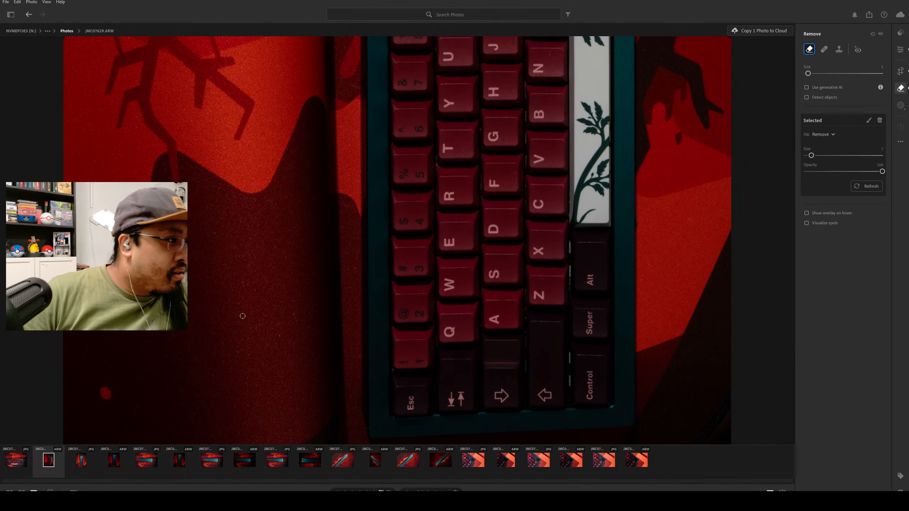
{"action": "key", "text": "bracketleft"}
{"action": "key", "text": "bracketleft"}
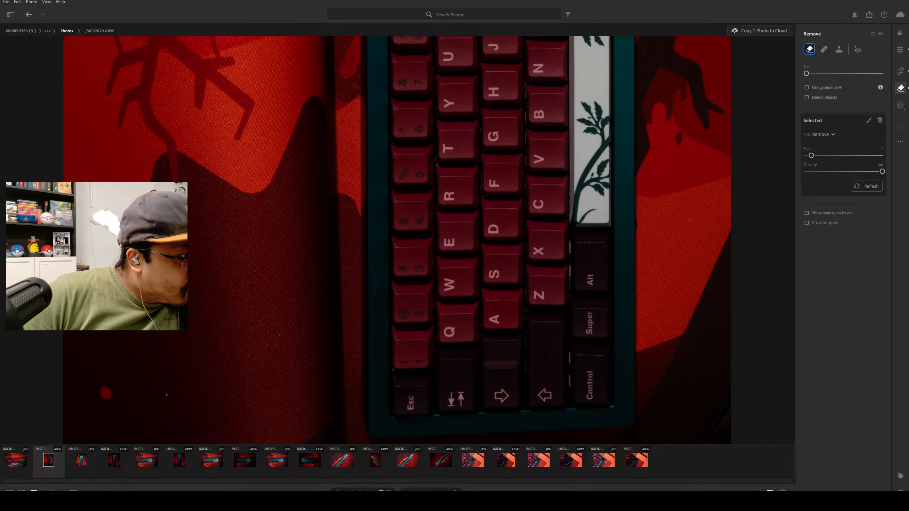
{"action": "left_click", "coordinate": [212, 375]}
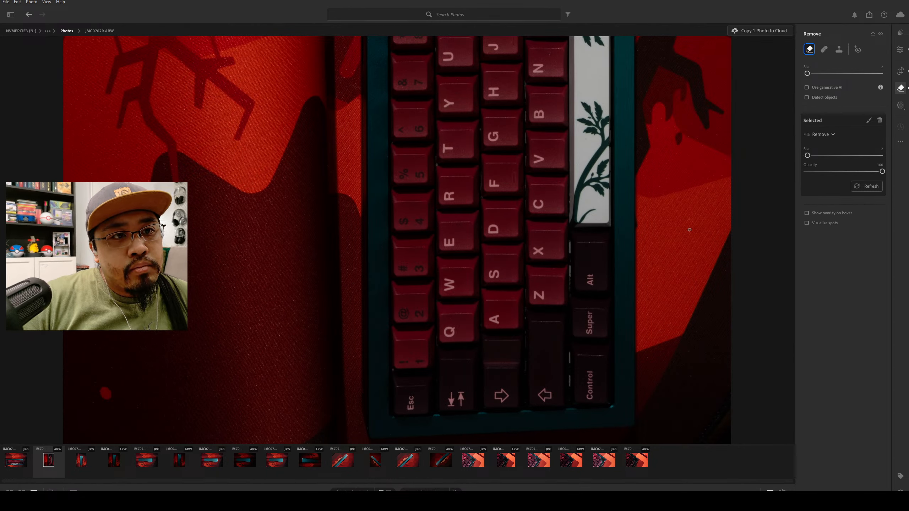
Paint out a small blemish on the bright red fabric right of the Alt key with a short Remove stroke.
{"action": "left_click_drag", "start_coordinate": [691, 228], "coordinate": [699, 228]}
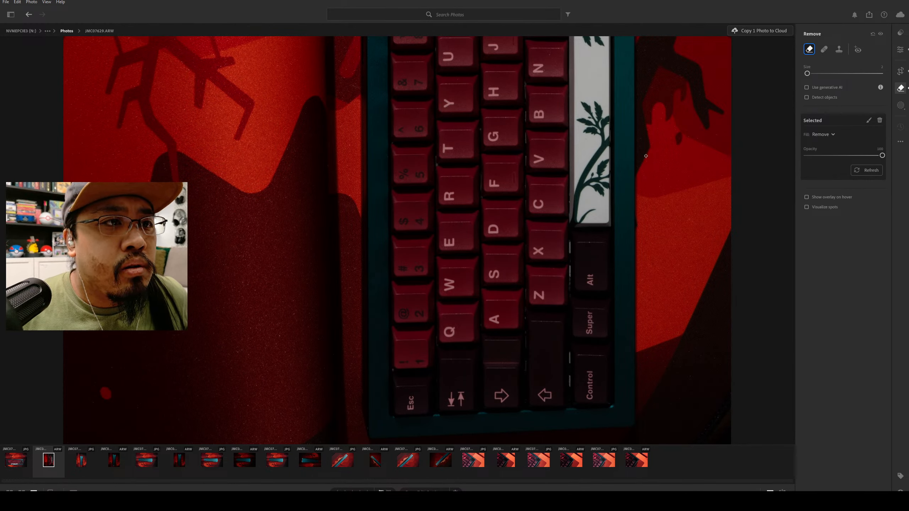
{"action": "scroll", "coordinate": [437, 176], "scroll_direction": "up", "scroll_amount": 2}
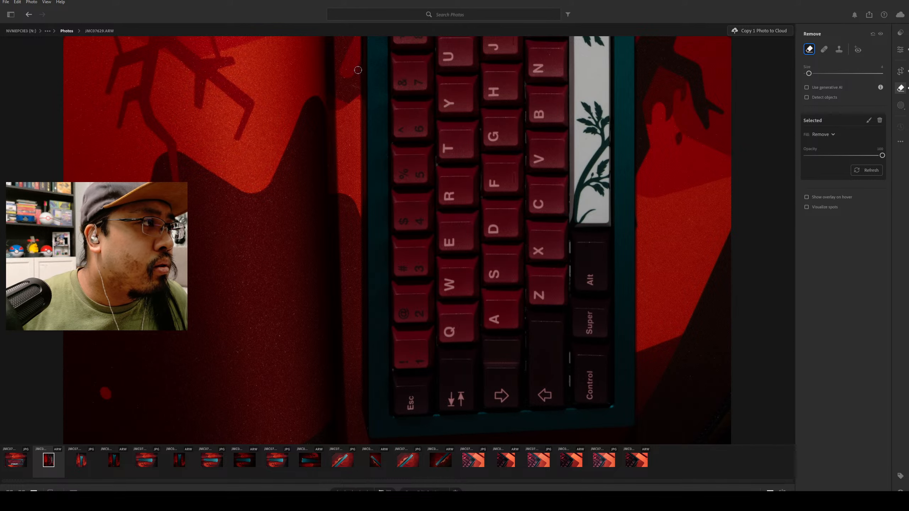
{"action": "scroll", "coordinate": [346, 145], "scroll_direction": "down", "scroll_amount": 2}
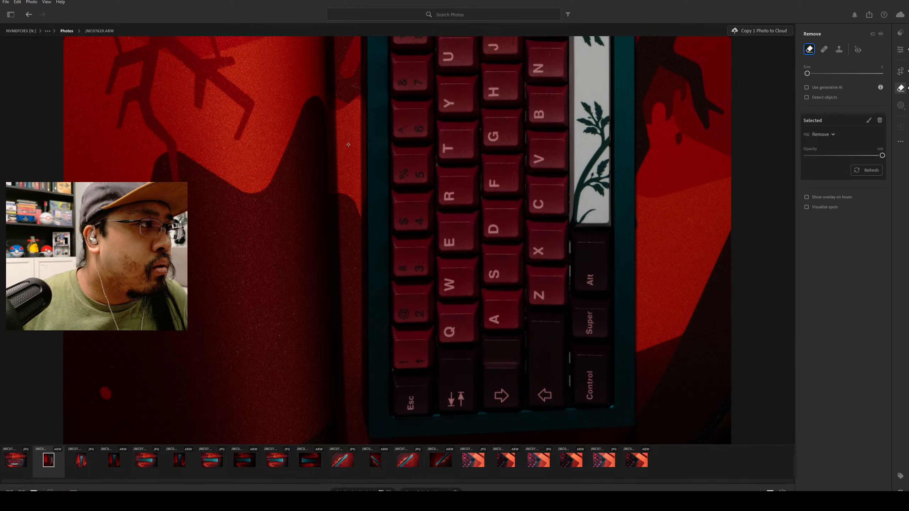
Remove a tiny speck at the left edge of the teal keyboard case, level with the R key.
{"action": "left_click", "coordinate": [367, 191]}
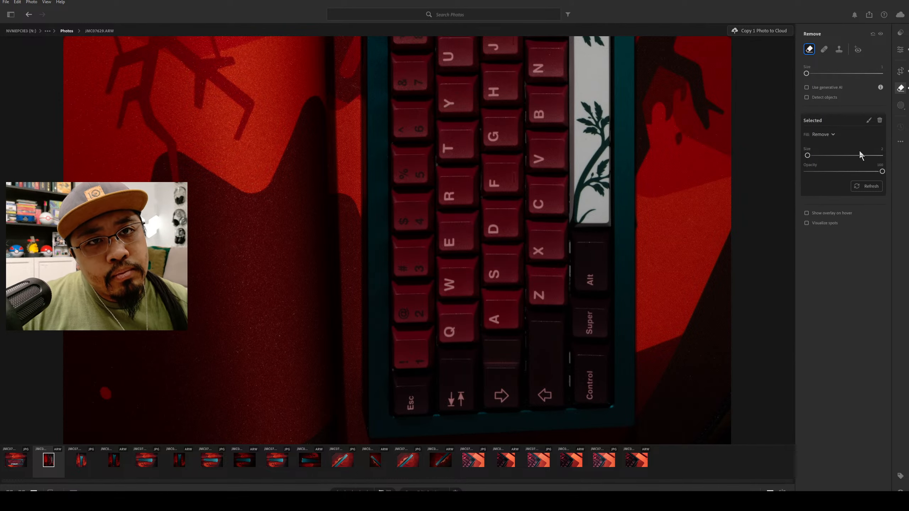
Examine the retouched photo from the close-up keyboard areas out to the full frame.
{"action": "left_click", "coordinate": [901, 51]}
{"action": "scroll", "coordinate": [706, 263], "scroll_direction": "up", "scroll_amount": 6}
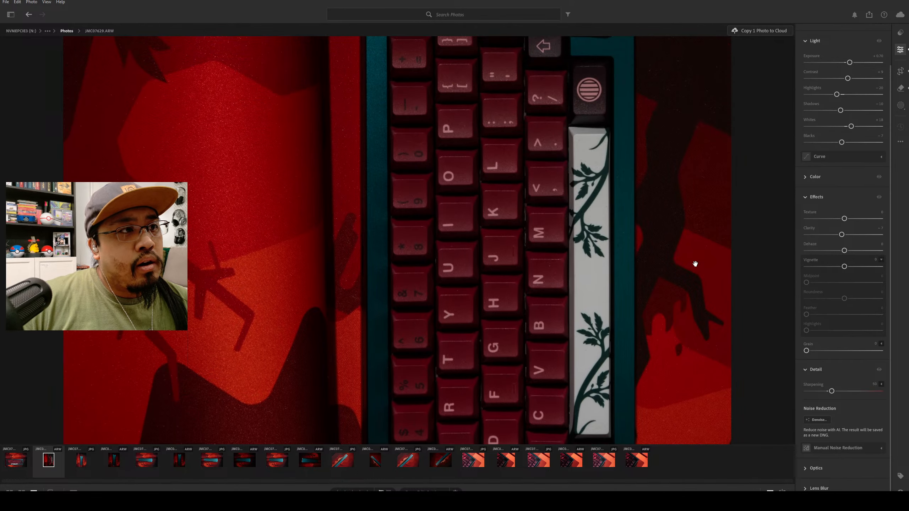
{"action": "scroll", "coordinate": [696, 261], "scroll_direction": "up", "scroll_amount": 9}
{"action": "scroll", "coordinate": [731, 212], "scroll_direction": "down", "scroll_amount": 8}
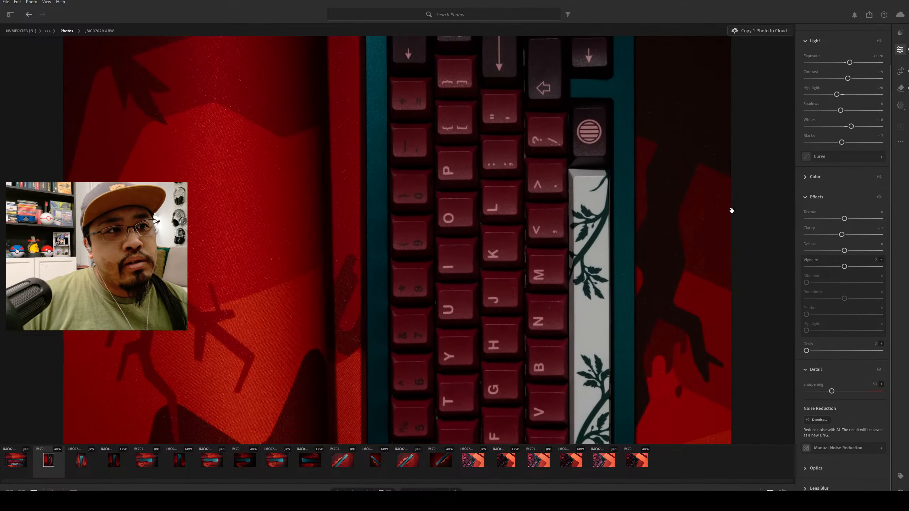
{"action": "scroll", "coordinate": [654, 237], "scroll_direction": "down", "scroll_amount": 3, "text": "ctrl"}
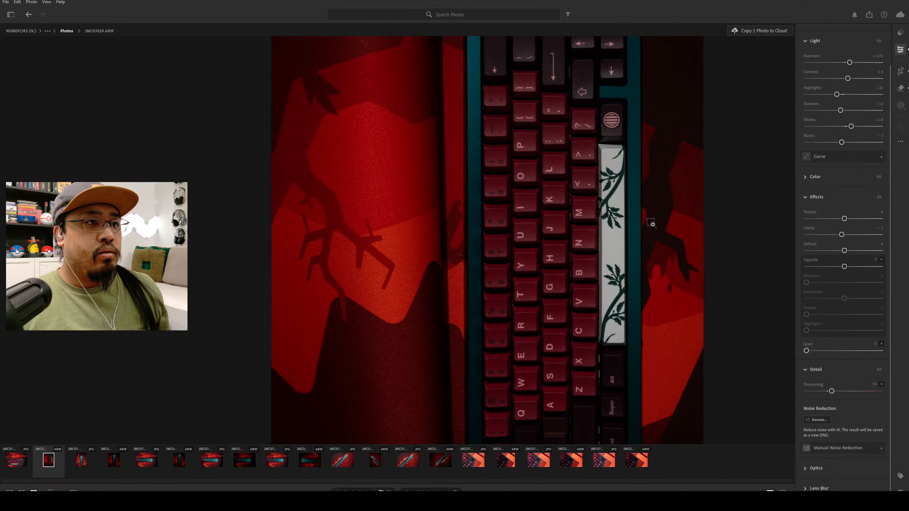
{"action": "scroll", "coordinate": [650, 223], "scroll_direction": "down", "scroll_amount": 3, "text": "ctrl"}
{"action": "scroll", "coordinate": [680, 219], "scroll_direction": "up", "scroll_amount": 2}
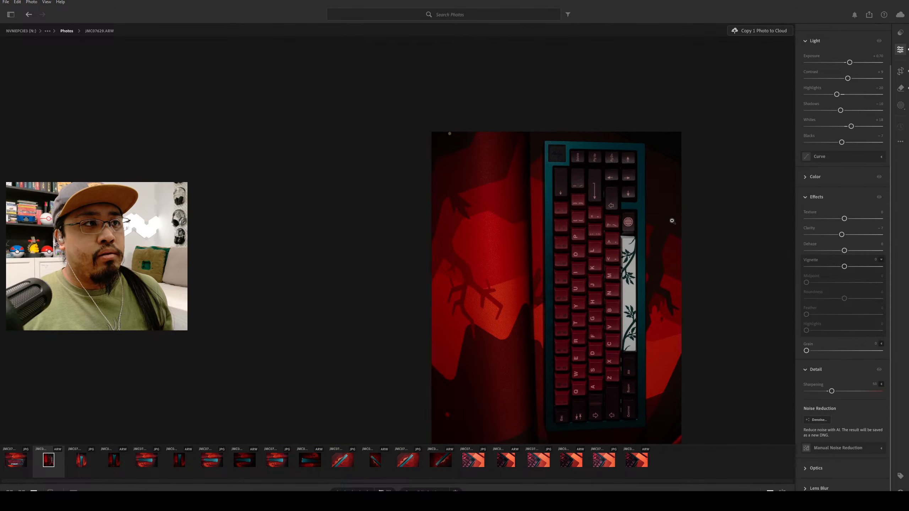
{"action": "left_click_drag", "start_coordinate": [714, 262], "coordinate": [598, 216]}
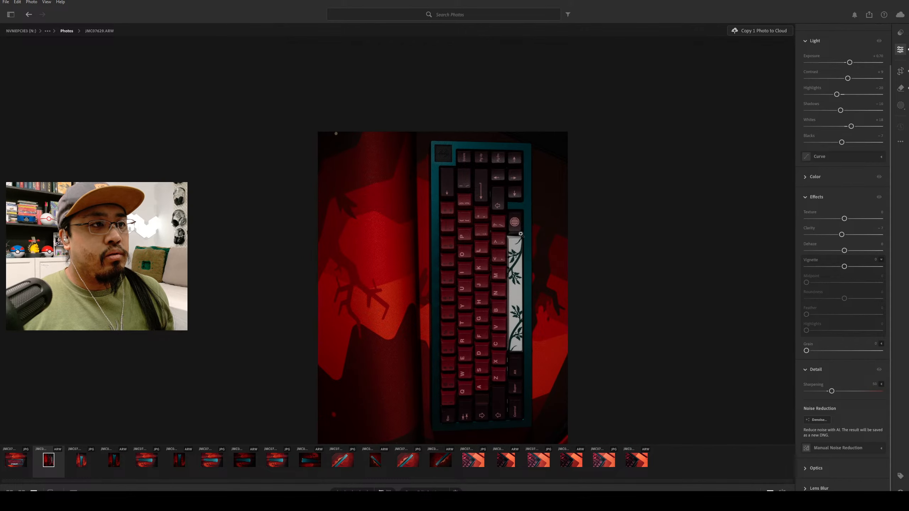
{"action": "scroll", "coordinate": [593, 225], "scroll_direction": "up", "scroll_amount": 2, "text": "ctrl"}
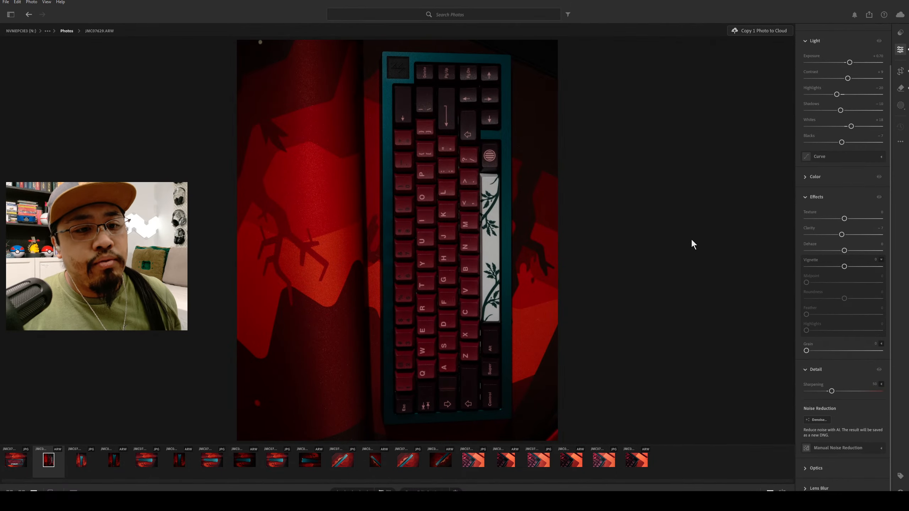
Try an object-selection mask on the lower end of the keyboard and dismiss the feedback form without submitting.
{"action": "left_click", "coordinate": [899, 104]}
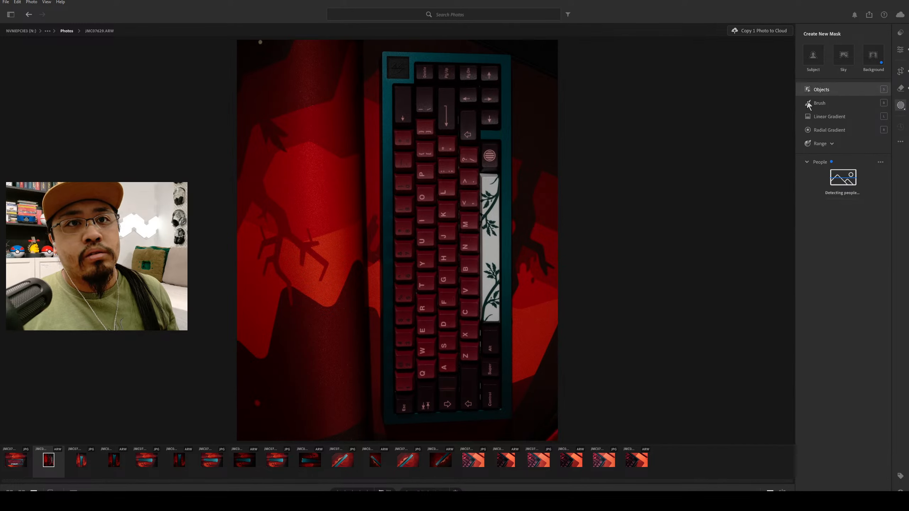
{"action": "left_click", "coordinate": [822, 90]}
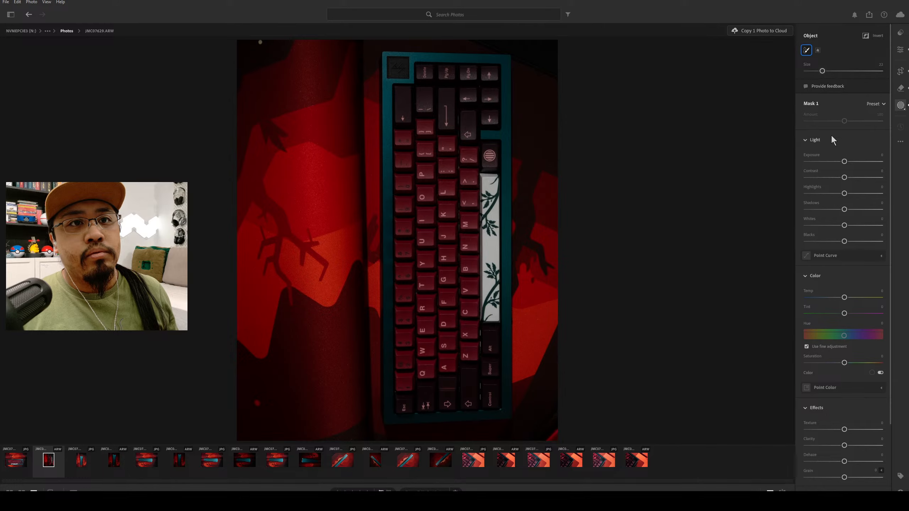
{"action": "left_click", "coordinate": [806, 49]}
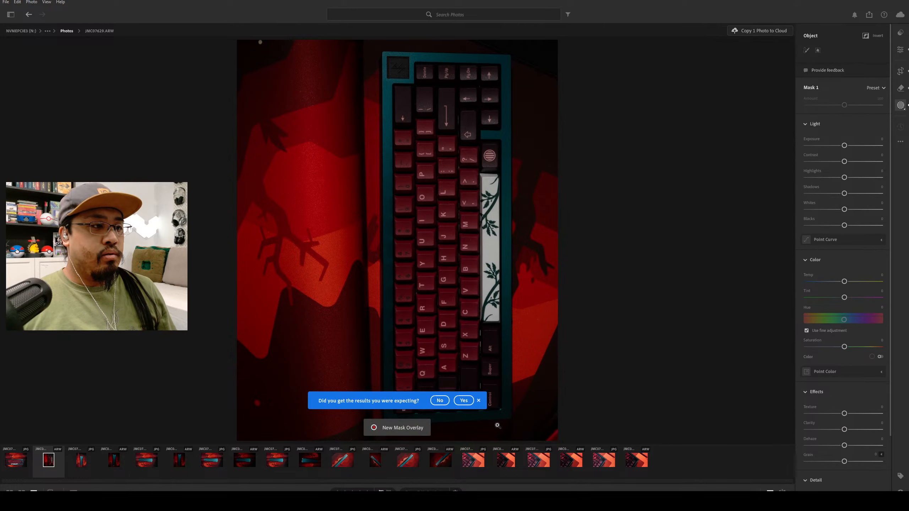
{"action": "left_click", "coordinate": [440, 401]}
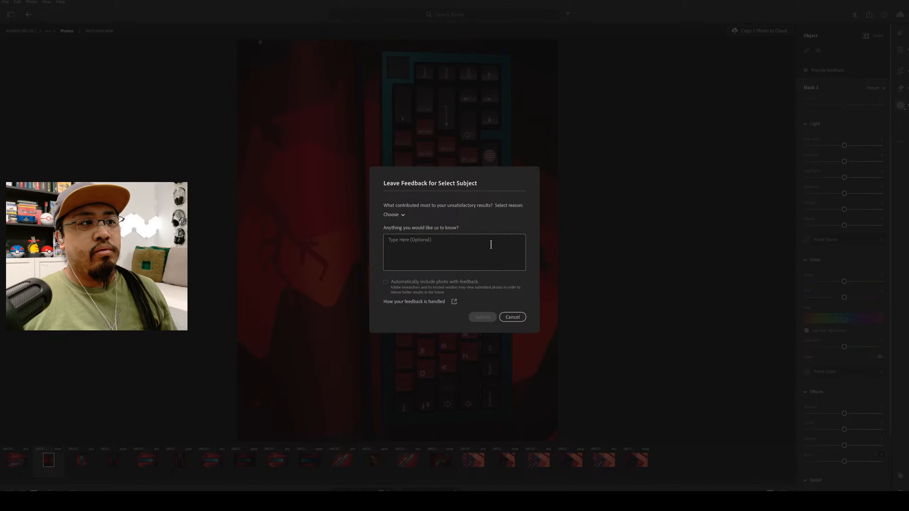
{"action": "left_click", "coordinate": [513, 317]}
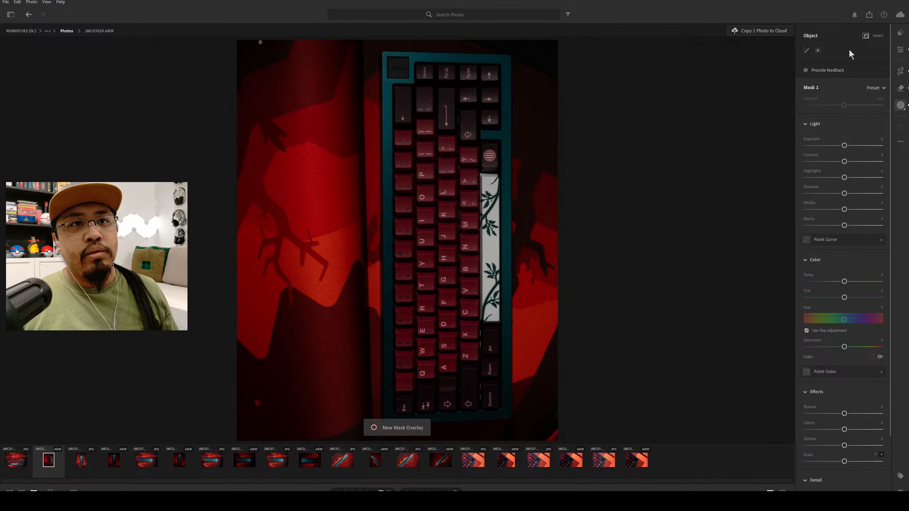
{"action": "left_click", "coordinate": [897, 107]}
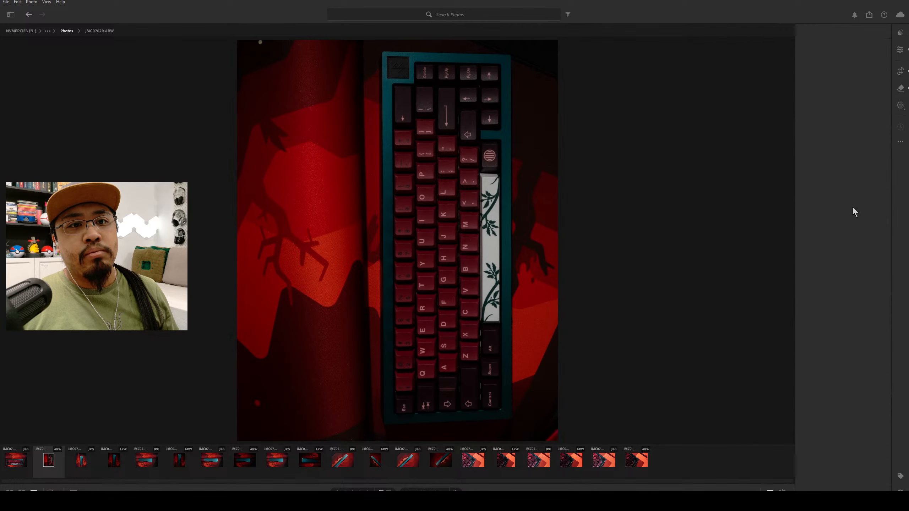
Create a subject mask of the keyboard and inspect its coverage up close around the case's upper corner.
{"action": "left_click", "coordinate": [901, 106]}
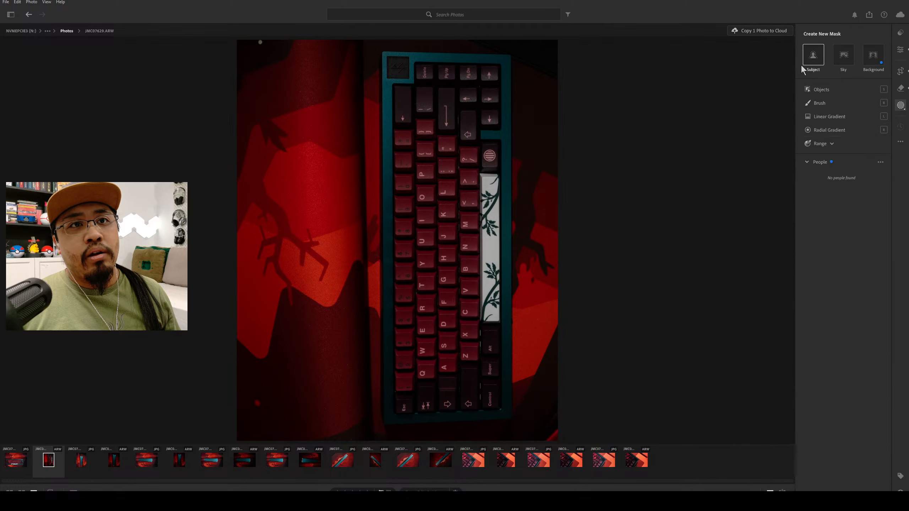
{"action": "left_click", "coordinate": [814, 56]}
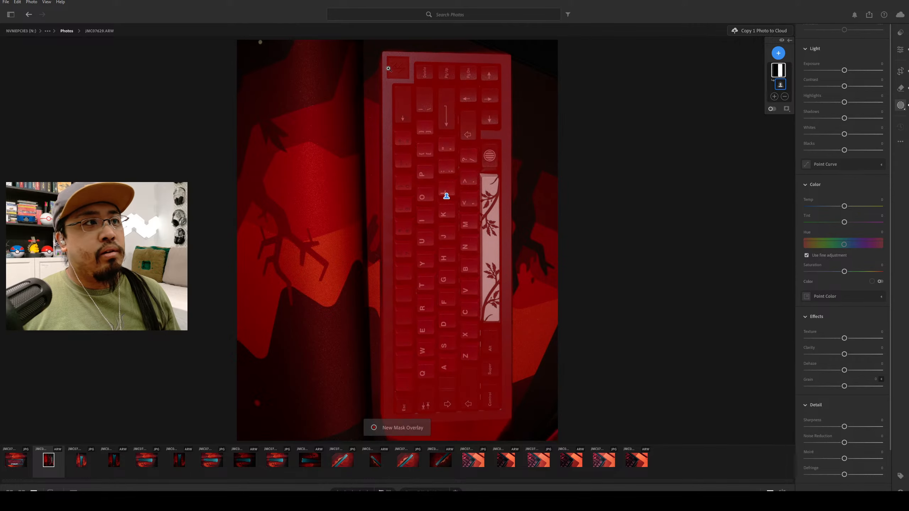
{"action": "left_click", "coordinate": [393, 66]}
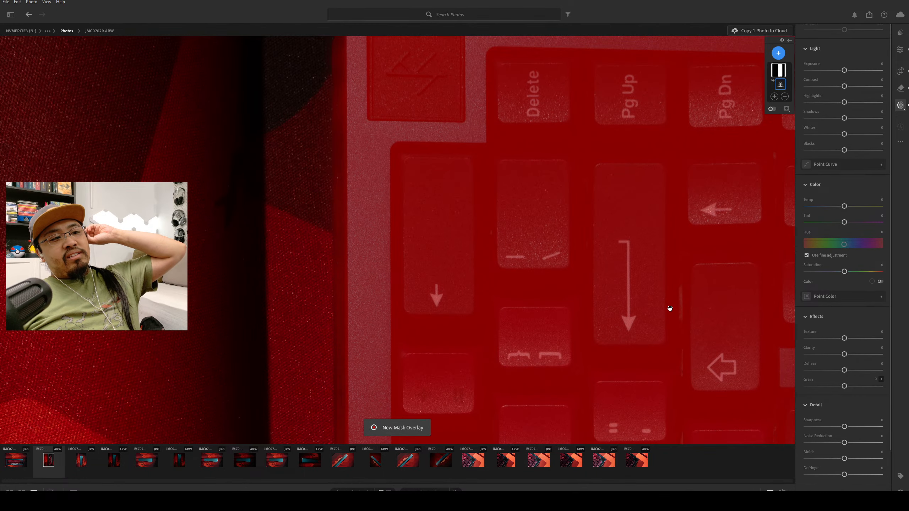
{"action": "left_click", "coordinate": [671, 309]}
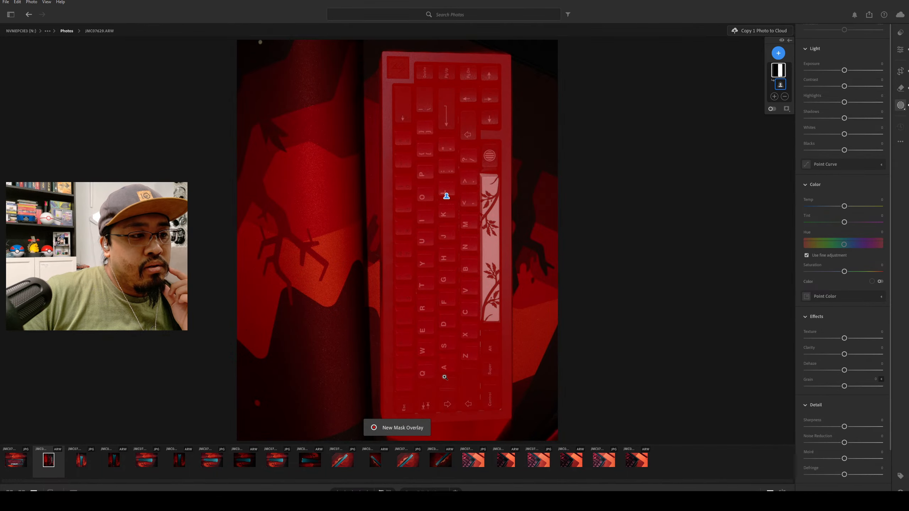
Look through the options for adding to and subtracting from the subject mask, and delete that mask.
{"action": "left_click", "coordinate": [779, 95]}
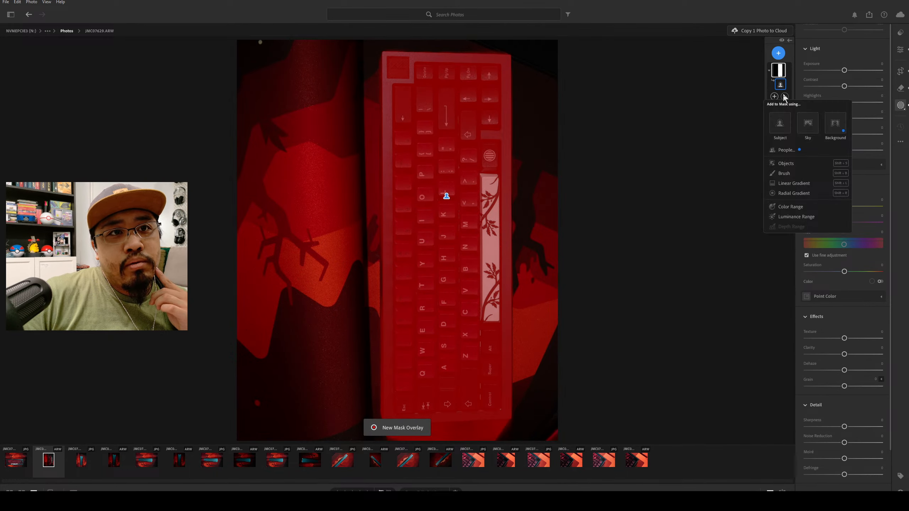
{"action": "left_click", "coordinate": [731, 121]}
{"action": "left_click", "coordinate": [785, 97]}
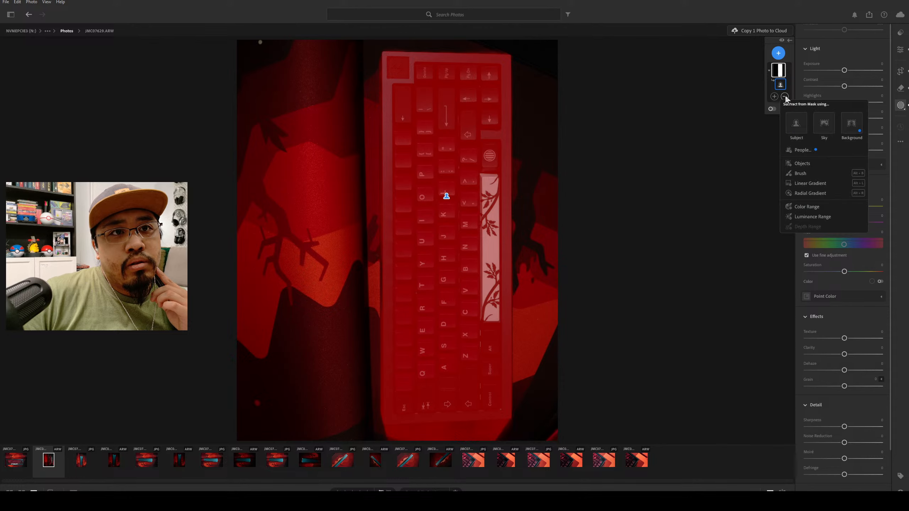
{"action": "left_click", "coordinate": [504, 401]}
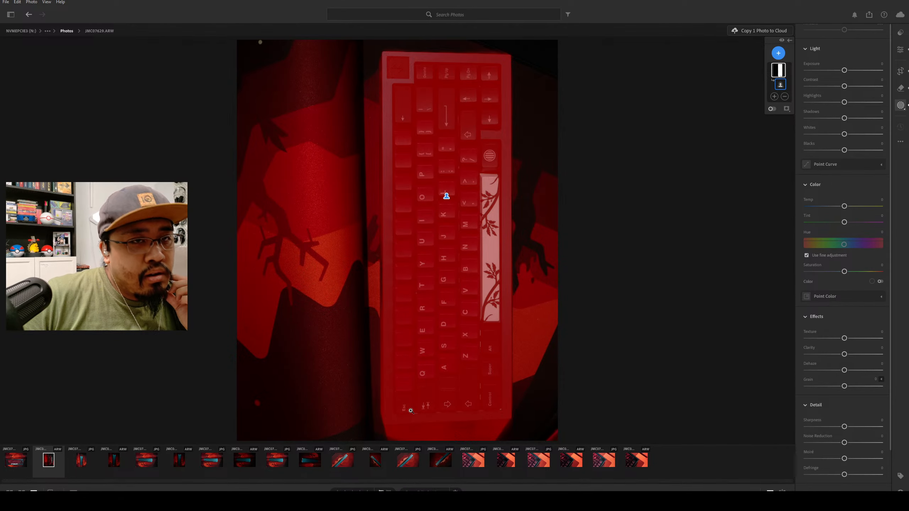
{"action": "left_click", "coordinate": [779, 53]}
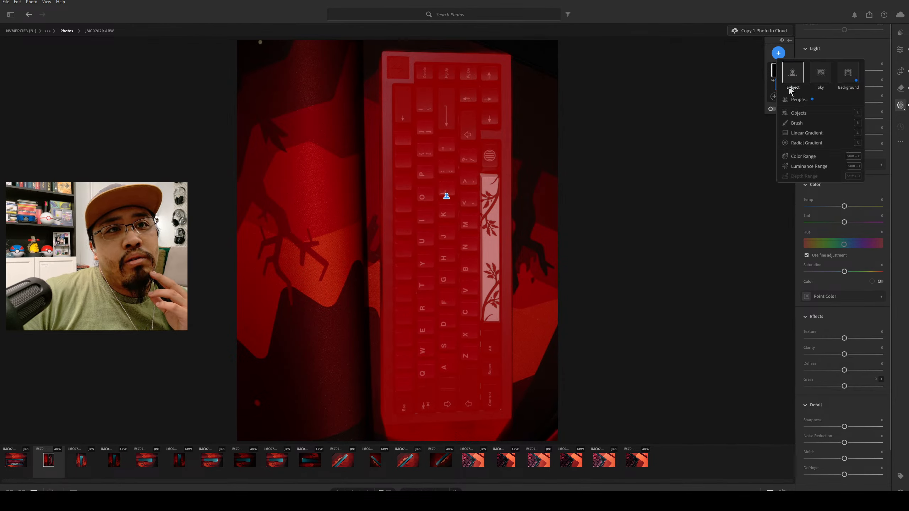
{"action": "left_click", "coordinate": [791, 75]}
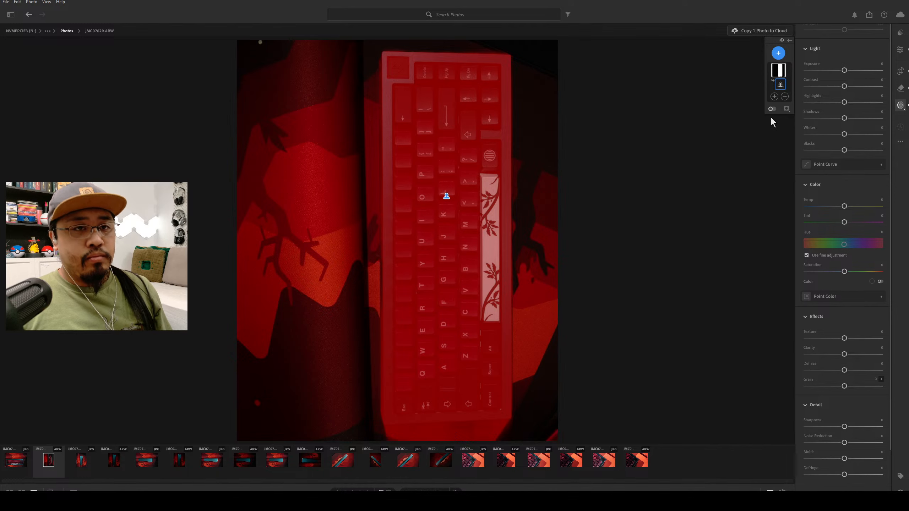
{"action": "key", "text": "Delete"}
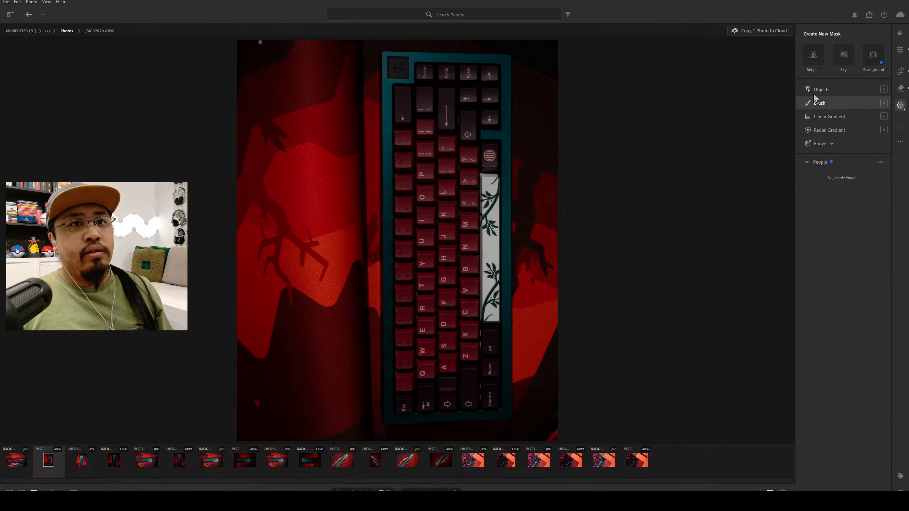
Try to start an object-selection mask and inspect the upper corner of the teal keyboard case up close.
{"action": "left_click", "coordinate": [849, 92]}
{"action": "left_click", "coordinate": [778, 54]}
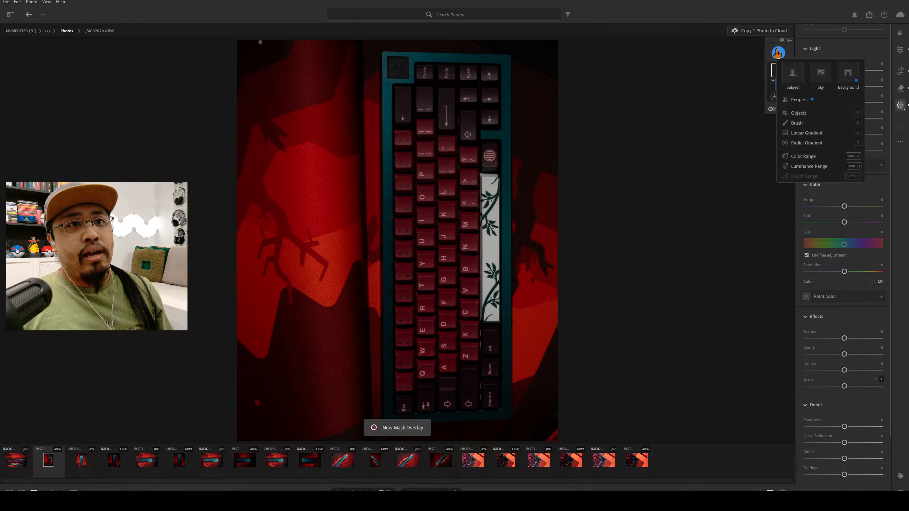
{"action": "left_click", "coordinate": [821, 113]}
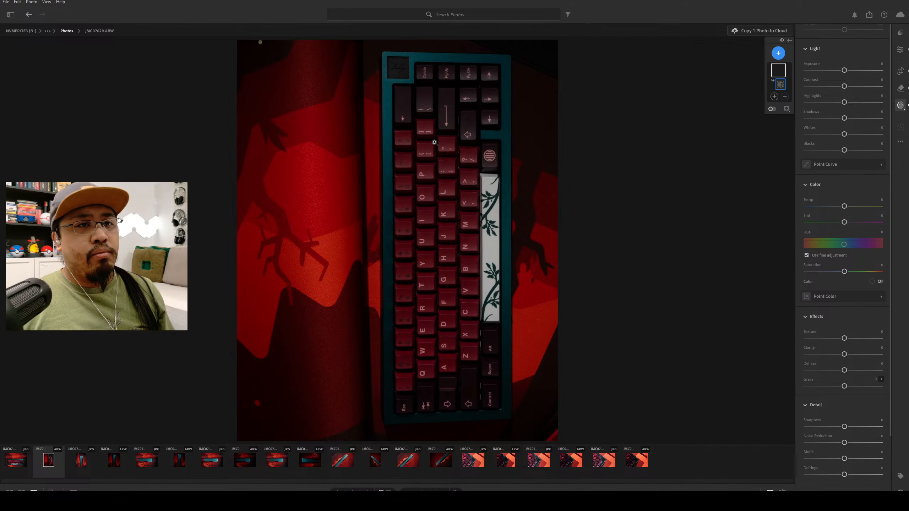
{"action": "left_click", "coordinate": [775, 97]}
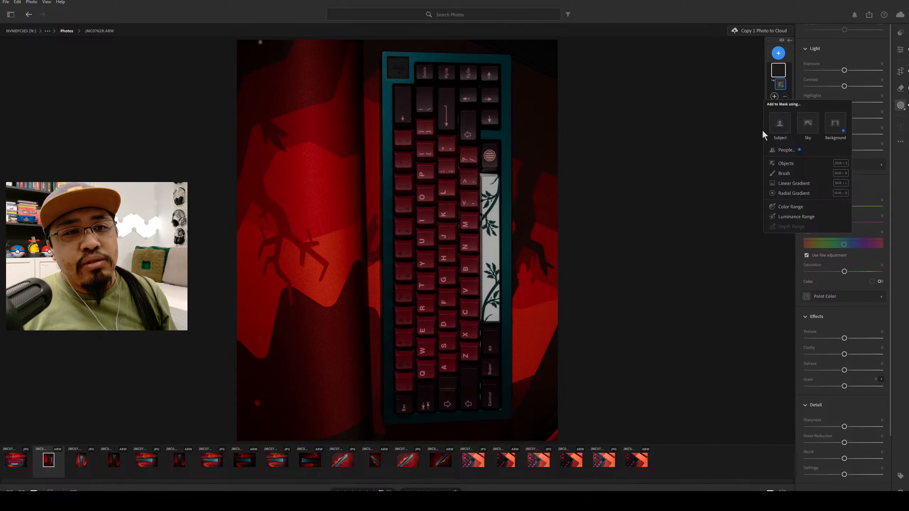
{"action": "left_click", "coordinate": [385, 56]}
{"action": "left_click", "coordinate": [385, 56]}
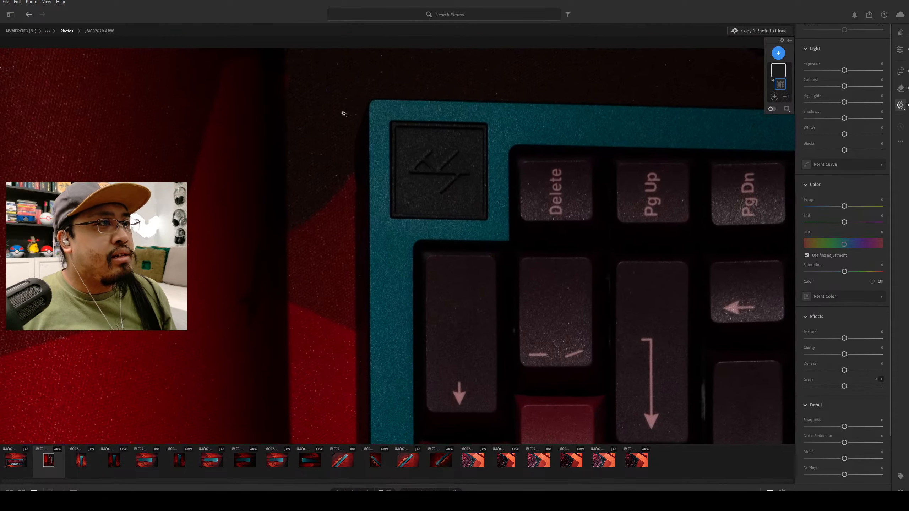
{"action": "left_click", "coordinate": [388, 126]}
{"action": "left_click", "coordinate": [399, 127]}
{"action": "left_click", "coordinate": [399, 127]}
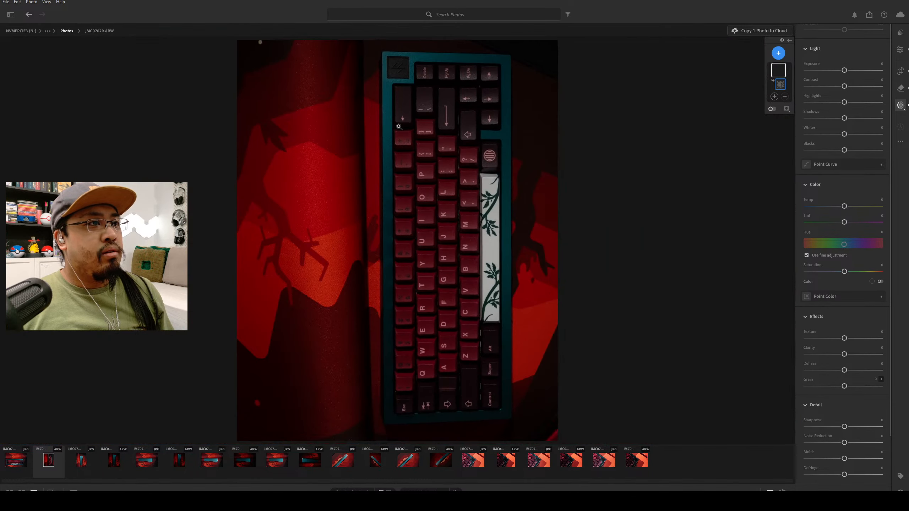
Choose Color Overlay as the mask overlay mode and close the floating mask controls.
{"action": "key", "text": "ctrl"}
{"action": "key", "text": "ctrl"}
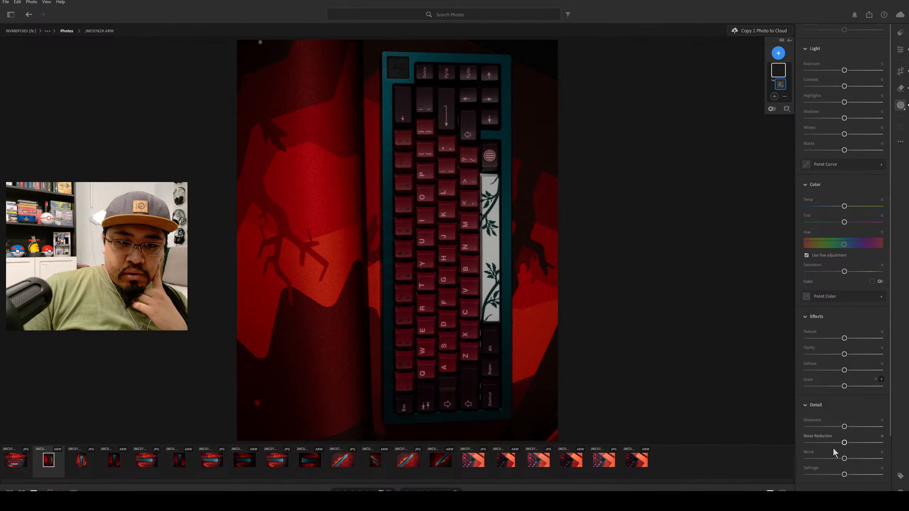
{"action": "left_click", "coordinate": [786, 109]}
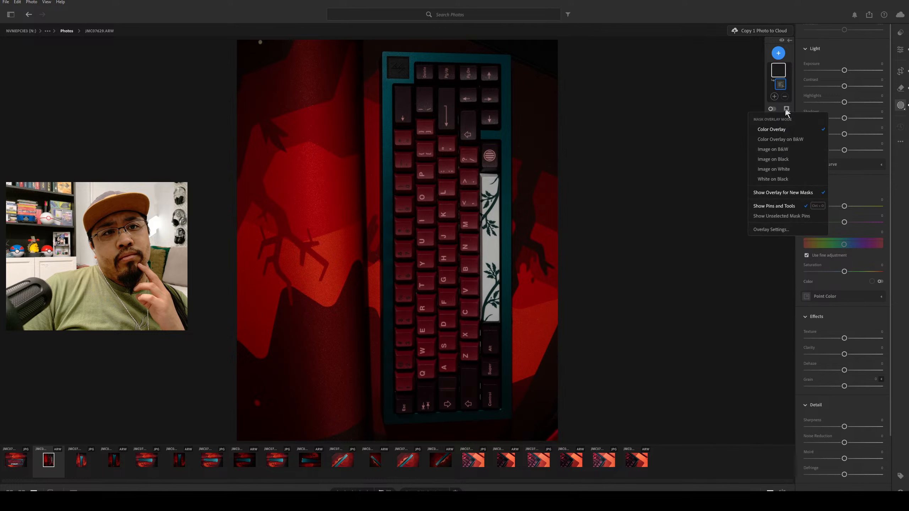
{"action": "left_click", "coordinate": [775, 129]}
{"action": "mouse_move", "coordinate": [764, 80]}
{"action": "left_mouse_down"}
{"action": "mouse_move", "coordinate": [742, 87]}
{"action": "mouse_move", "coordinate": [761, 76]}
{"action": "left_mouse_up"}
{"action": "left_click", "coordinate": [770, 43]}
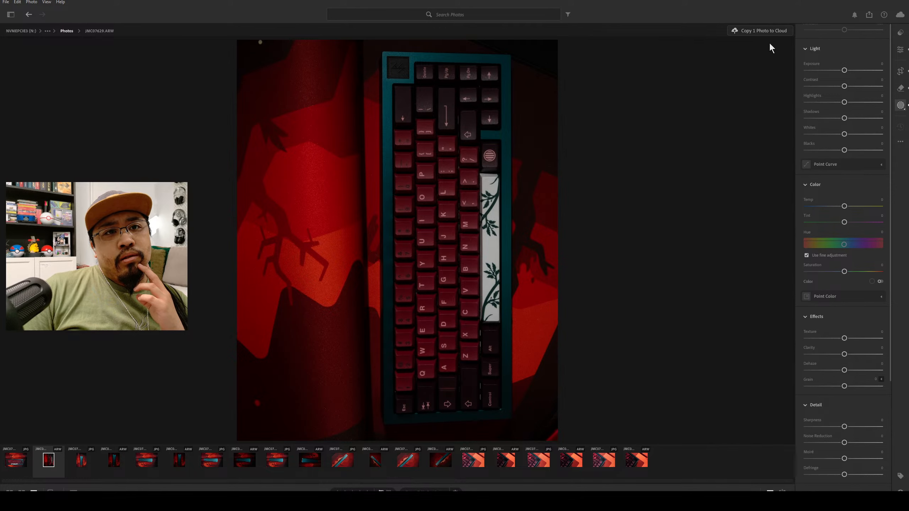
Start a new mask on the keyboard photo using object selection instead of a brush.
{"action": "left_click", "coordinate": [899, 51]}
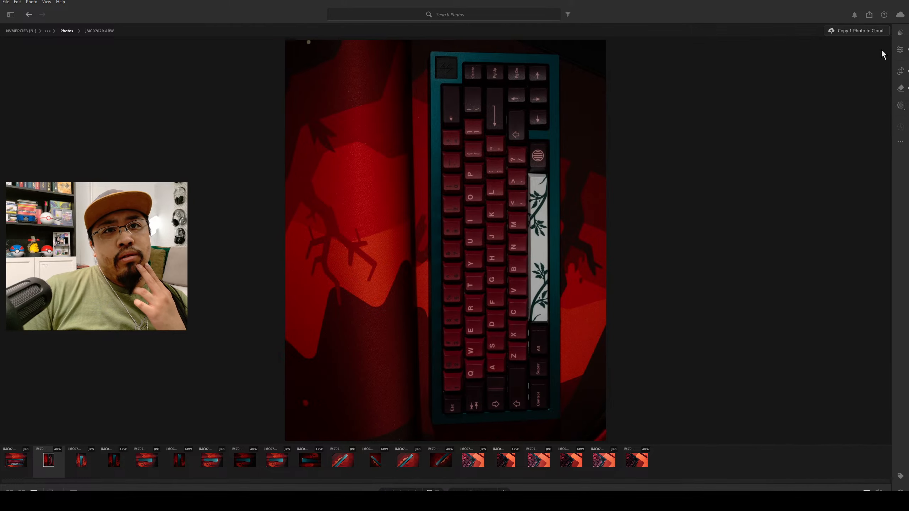
{"action": "left_click", "coordinate": [901, 33]}
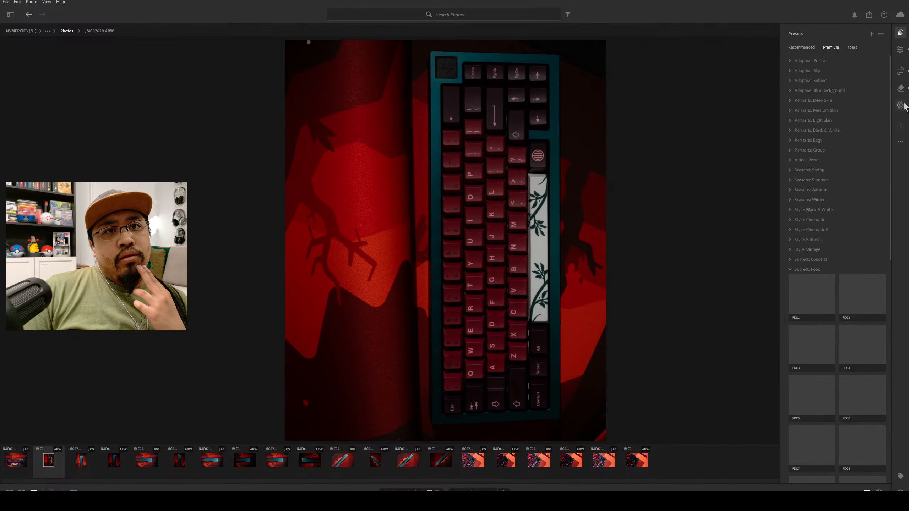
{"action": "left_click", "coordinate": [901, 106]}
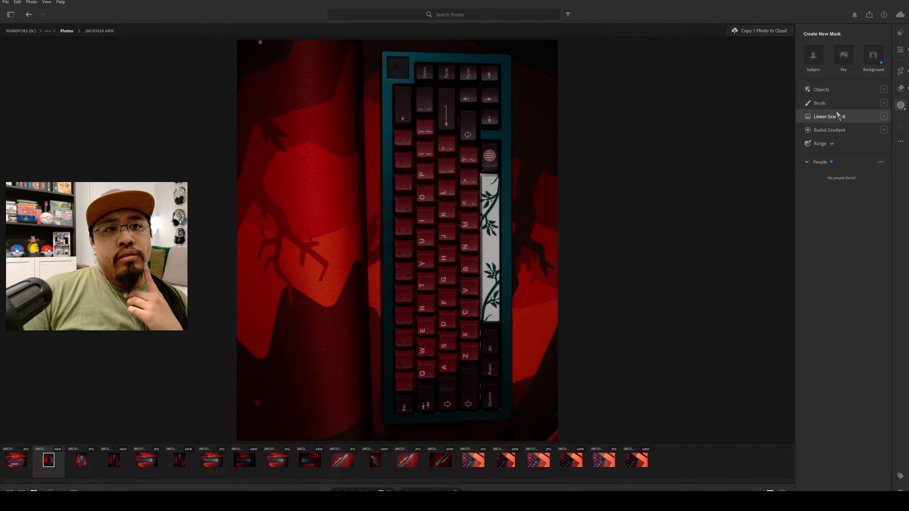
{"action": "left_click", "coordinate": [834, 102]}
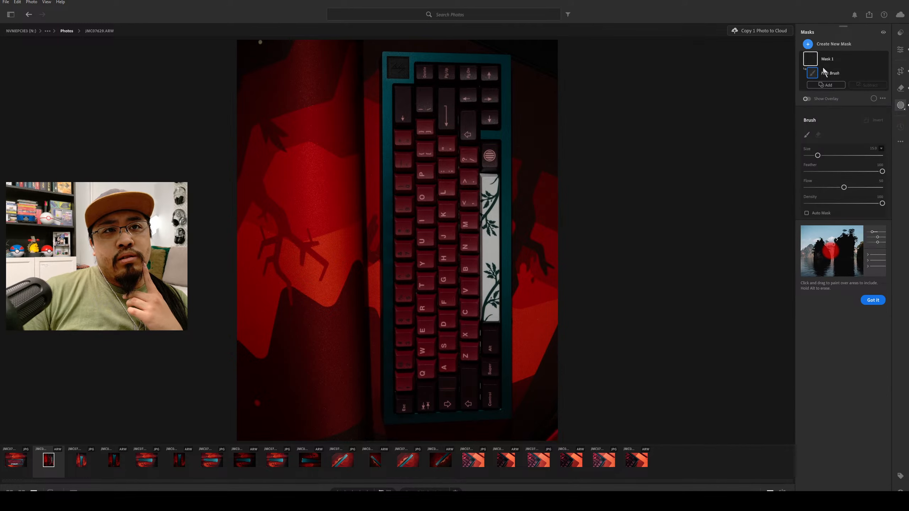
{"action": "left_click", "coordinate": [809, 44]}
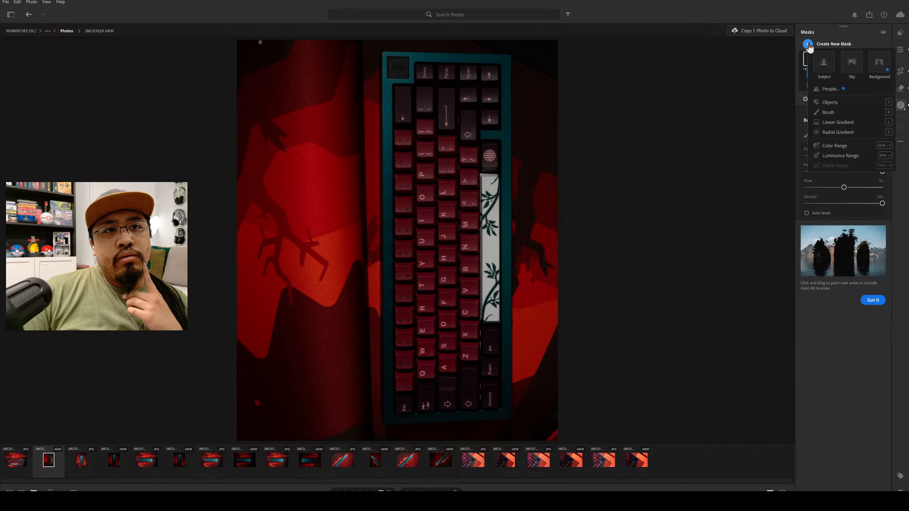
{"action": "left_click", "coordinate": [840, 101]}
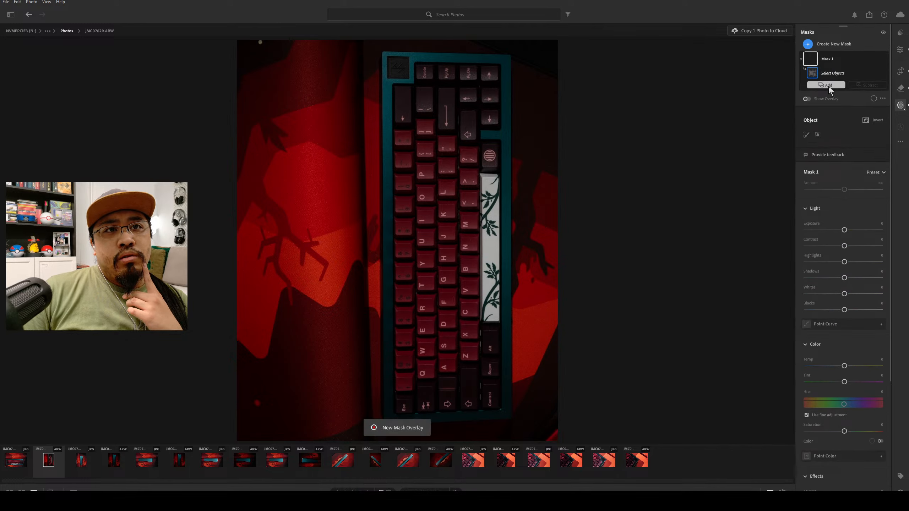
Paint roughly over the whole keyboard with the object-selection brush to mask it.
{"action": "left_click", "coordinate": [829, 85]}
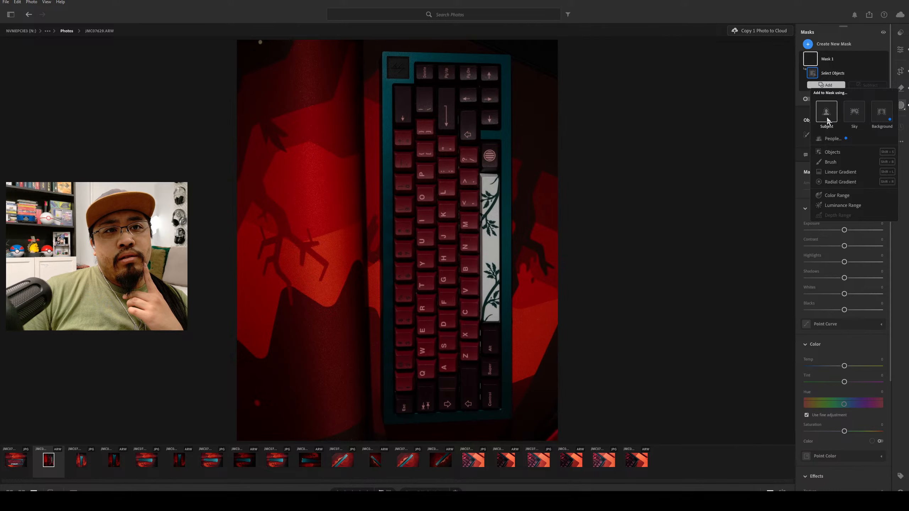
{"action": "left_click", "coordinate": [834, 153]}
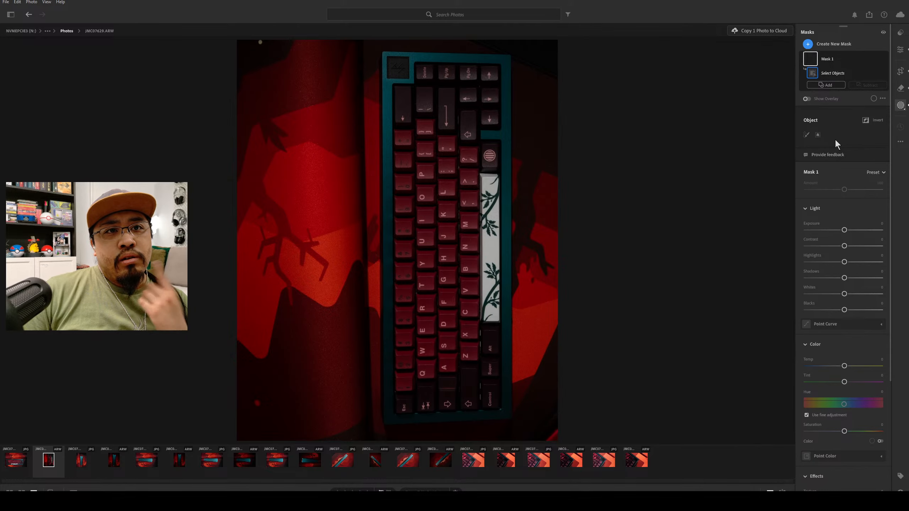
{"action": "left_click", "coordinate": [398, 77]}
{"action": "left_click", "coordinate": [398, 77]}
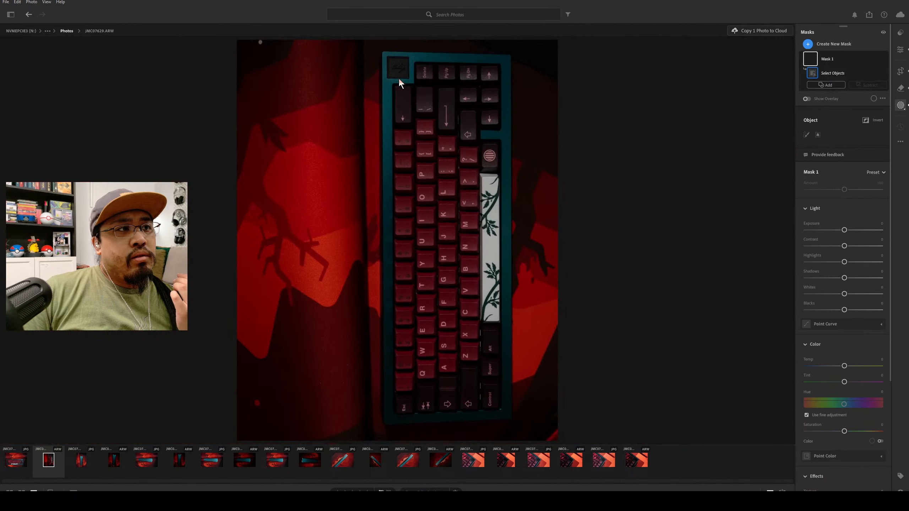
{"action": "left_click", "coordinate": [805, 135]}
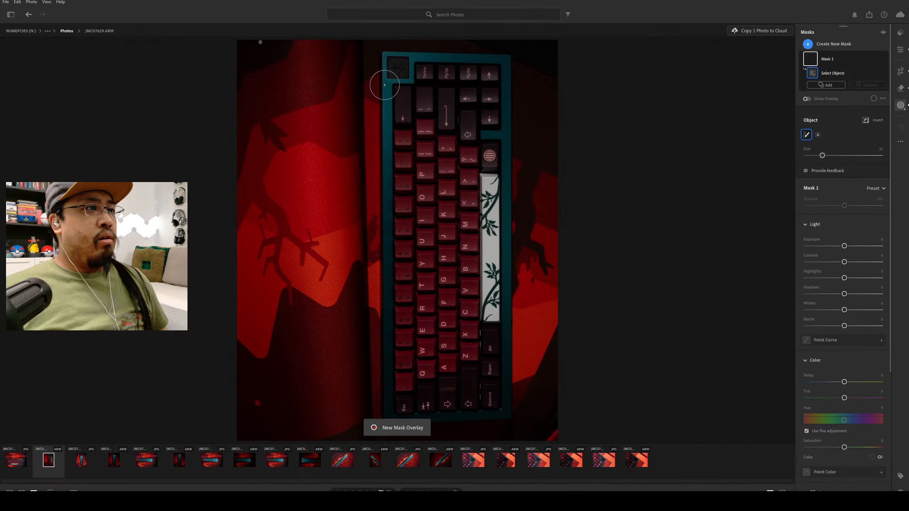
{"action": "mouse_move", "coordinate": [382, 56]}
{"action": "left_mouse_down"}
{"action": "mouse_move", "coordinate": [505, 64]}
{"action": "mouse_move", "coordinate": [524, 215]}
{"action": "mouse_move", "coordinate": [519, 407]}
{"action": "mouse_move", "coordinate": [504, 420]}
{"action": "mouse_move", "coordinate": [387, 416]}
{"action": "mouse_move", "coordinate": [376, 253]}
{"action": "mouse_move", "coordinate": [385, 77]}
{"action": "left_mouse_up"}
{"action": "mouse_move", "coordinate": [384, 294]}
{"action": "left_mouse_down"}
{"action": "mouse_move", "coordinate": [423, 77]}
{"action": "mouse_move", "coordinate": [457, 71]}
{"action": "mouse_move", "coordinate": [405, 131]}
{"action": "mouse_move", "coordinate": [484, 60]}
{"action": "mouse_move", "coordinate": [407, 171]}
{"action": "mouse_move", "coordinate": [488, 77]}
{"action": "mouse_move", "coordinate": [452, 209]}
{"action": "mouse_move", "coordinate": [478, 140]}
{"action": "mouse_move", "coordinate": [383, 207]}
{"action": "mouse_move", "coordinate": [448, 208]}
{"action": "mouse_move", "coordinate": [475, 166]}
{"action": "mouse_move", "coordinate": [500, 153]}
{"action": "mouse_move", "coordinate": [420, 276]}
{"action": "mouse_move", "coordinate": [520, 185]}
{"action": "mouse_move", "coordinate": [405, 317]}
{"action": "mouse_move", "coordinate": [505, 237]}
{"action": "mouse_move", "coordinate": [425, 342]}
{"action": "mouse_move", "coordinate": [507, 299]}
{"action": "mouse_move", "coordinate": [408, 416]}
{"action": "mouse_move", "coordinate": [490, 349]}
{"action": "mouse_move", "coordinate": [494, 407]}
{"action": "mouse_move", "coordinate": [426, 397]}
{"action": "mouse_move", "coordinate": [414, 361]}
{"action": "mouse_move", "coordinate": [464, 349]}
{"action": "left_mouse_up"}
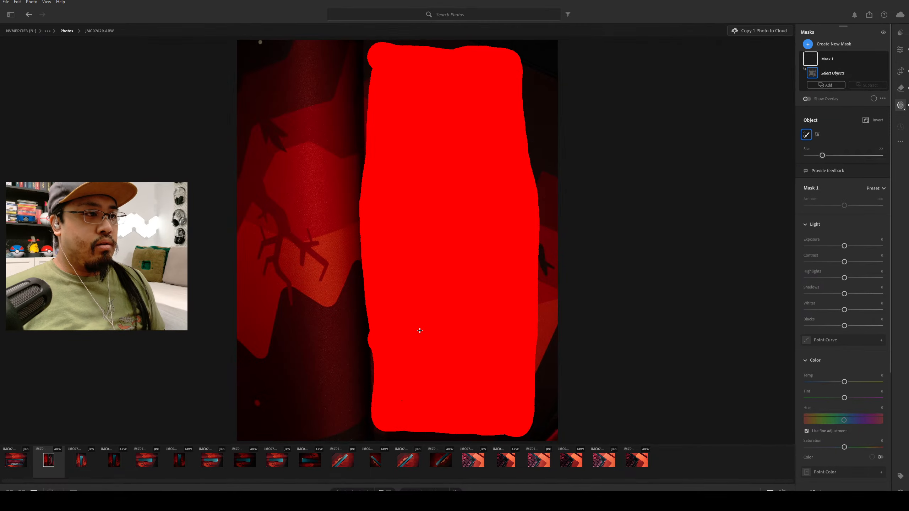
{"action": "mouse_move", "coordinate": [465, 301]}
{"action": "left_mouse_down"}
{"action": "mouse_move", "coordinate": [462, 351]}
{"action": "mouse_move", "coordinate": [472, 343]}
{"action": "left_mouse_up"}
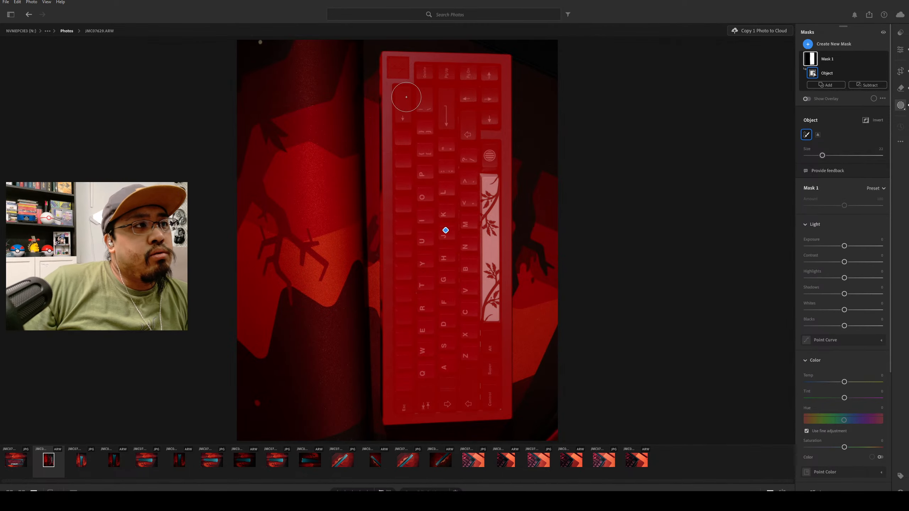
Shrink the object-selection brush and paint along the case's long left edge to add that strip to the keyboard mask.
{"action": "scroll", "coordinate": [371, 97], "scroll_direction": "down", "scroll_amount": 2}
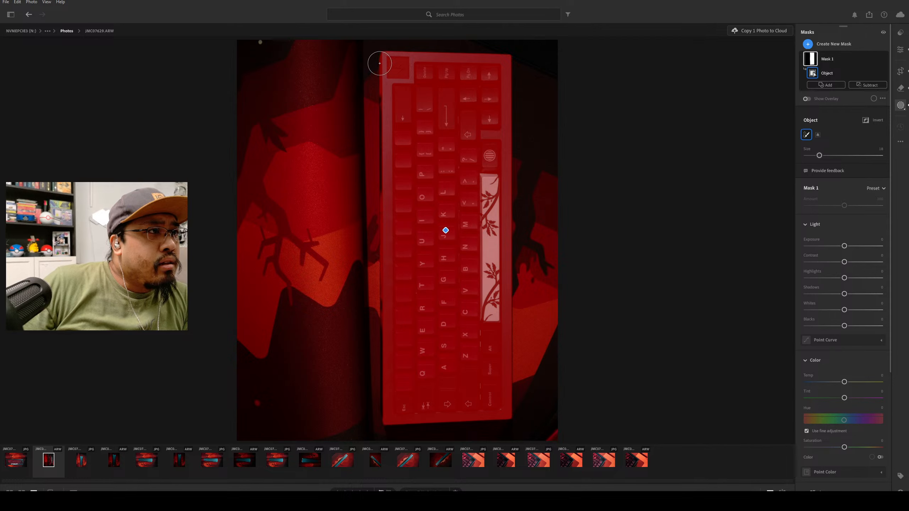
{"action": "left_click_drag", "start_coordinate": [384, 59], "coordinate": [380, 418]}
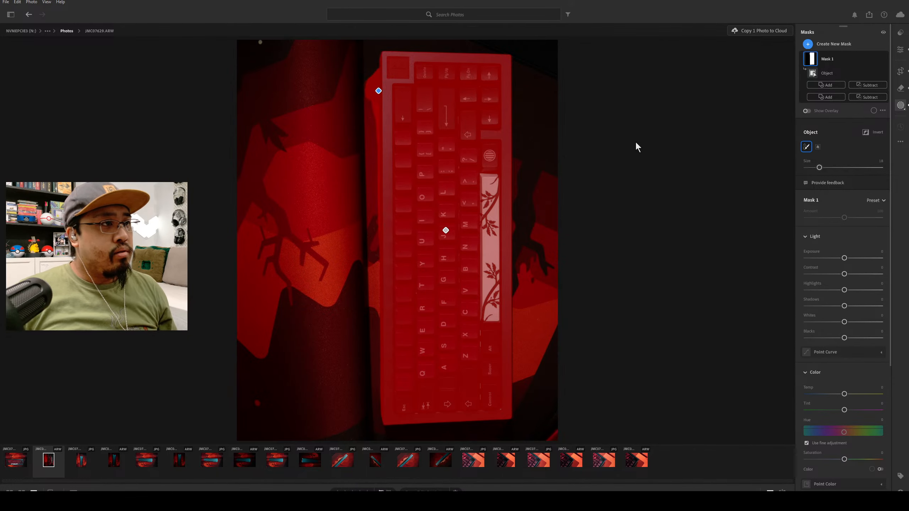
{"action": "key", "text": "ctrl+z"}
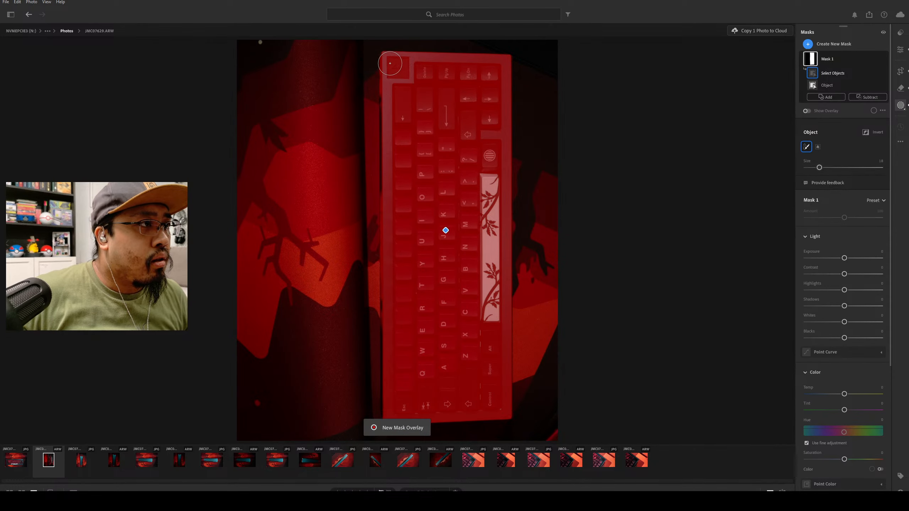
{"action": "left_click_drag", "start_coordinate": [389, 61], "coordinate": [392, 396]}
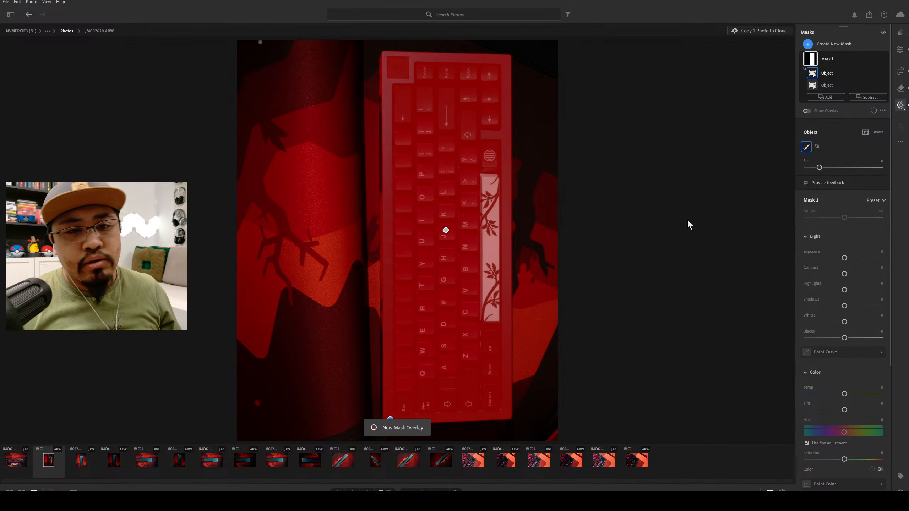
Compare the edited photo with the preceding JPG, and examine the mask's coverage up close along the teal case edge.
{"action": "left_click", "coordinate": [900, 50]}
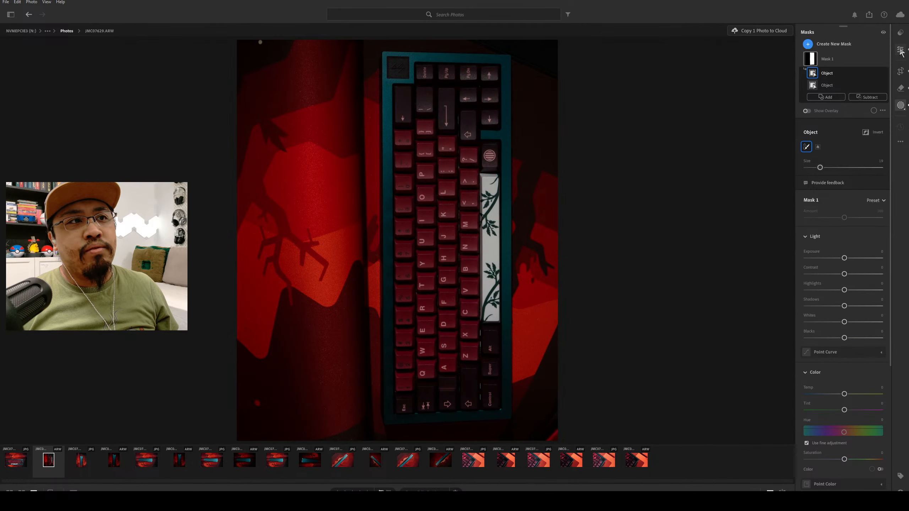
{"action": "key", "text": "Left"}
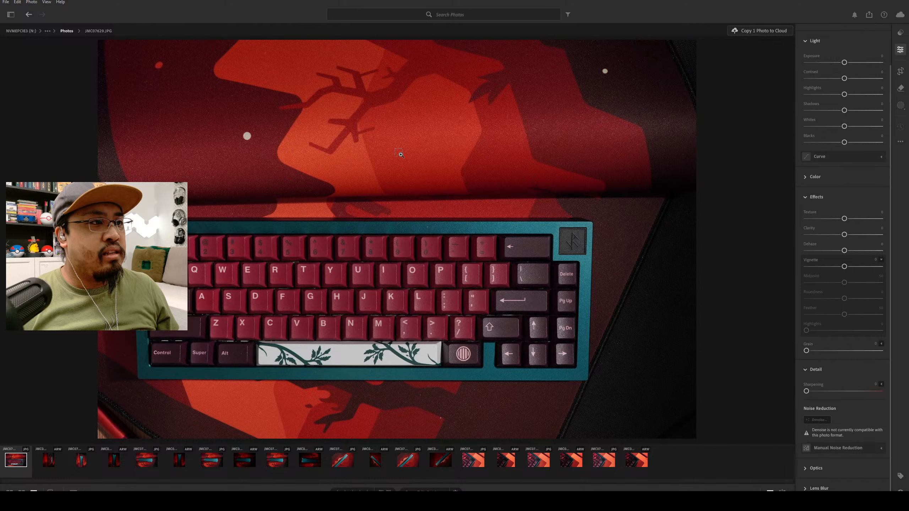
{"action": "key", "text": "Right"}
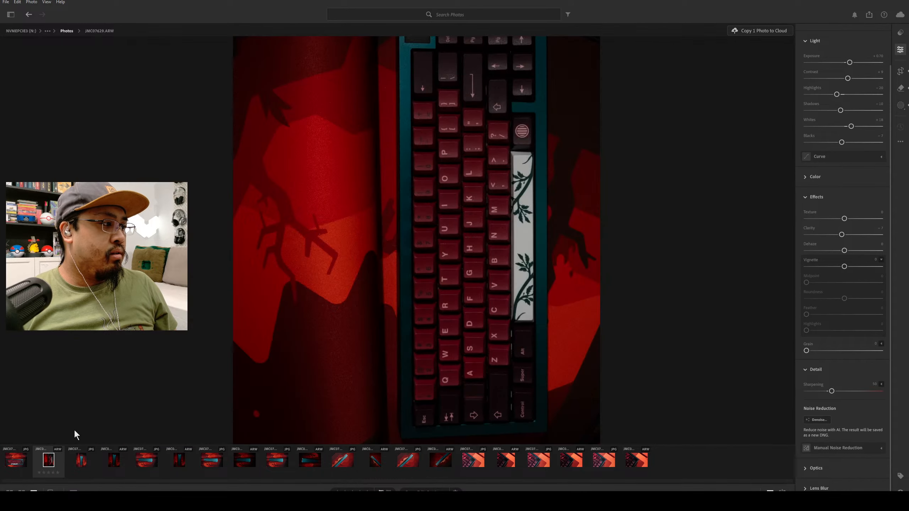
{"action": "left_click", "coordinate": [432, 209]}
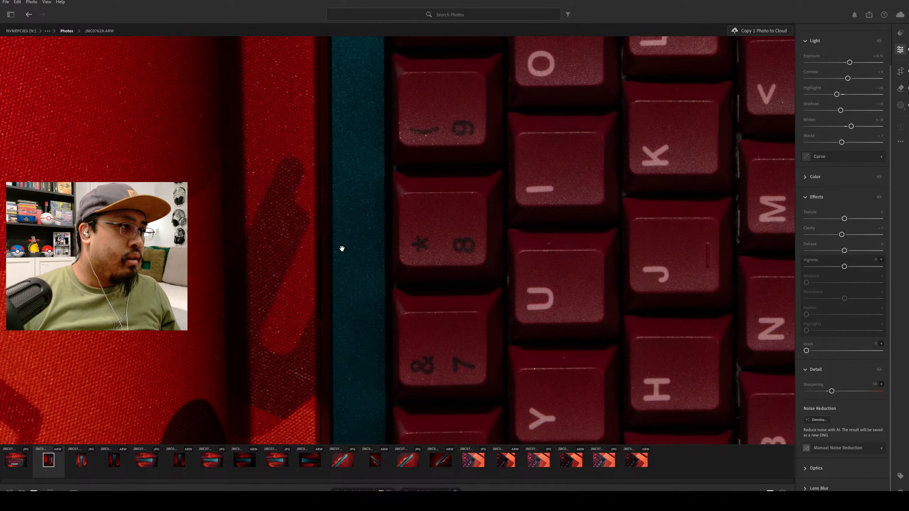
{"action": "left_click", "coordinate": [901, 105]}
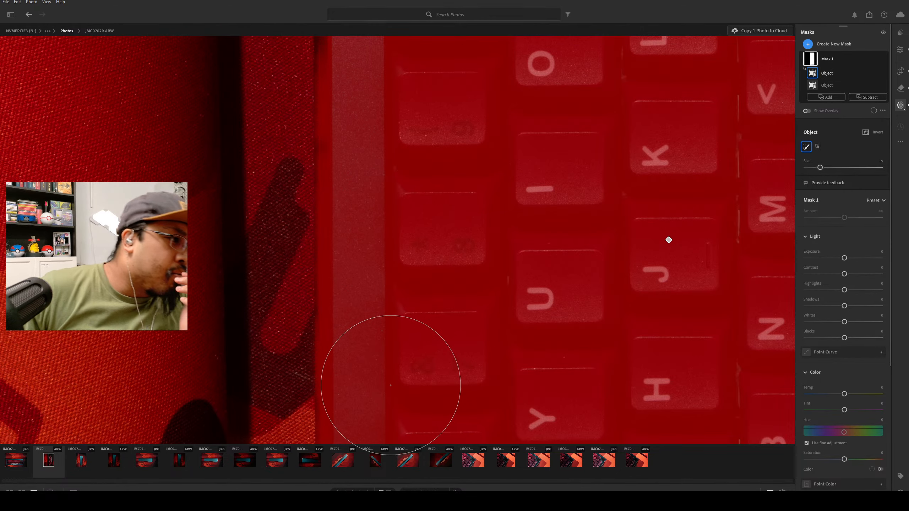
{"action": "scroll", "coordinate": [361, 165], "scroll_direction": "down", "scroll_amount": 1}
{"action": "scroll", "coordinate": [396, 175], "scroll_direction": "up", "scroll_amount": 1}
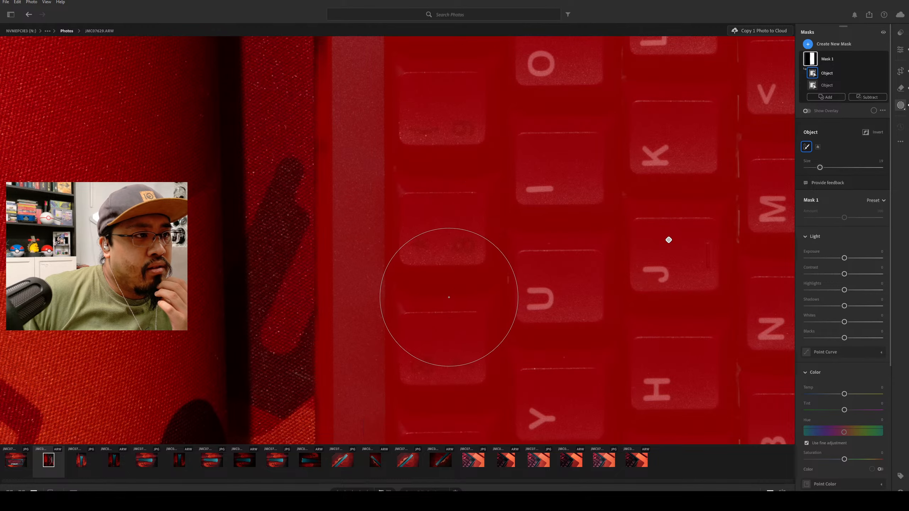
{"action": "scroll", "coordinate": [436, 291], "scroll_direction": "down", "scroll_amount": 1}
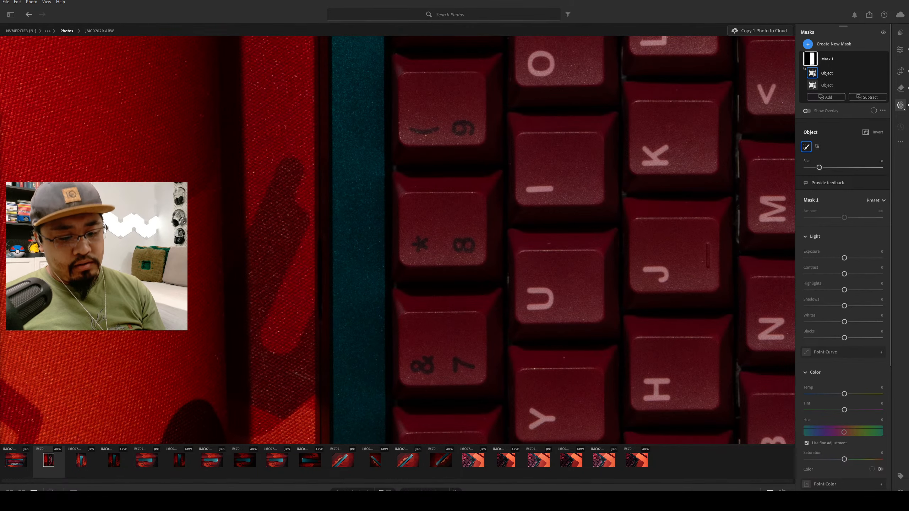
Try to add a patch of the red desk mat beside the keyboard to the mask, and undo that addition.
{"action": "left_click_drag", "start_coordinate": [8, 77], "coordinate": [361, 170]}
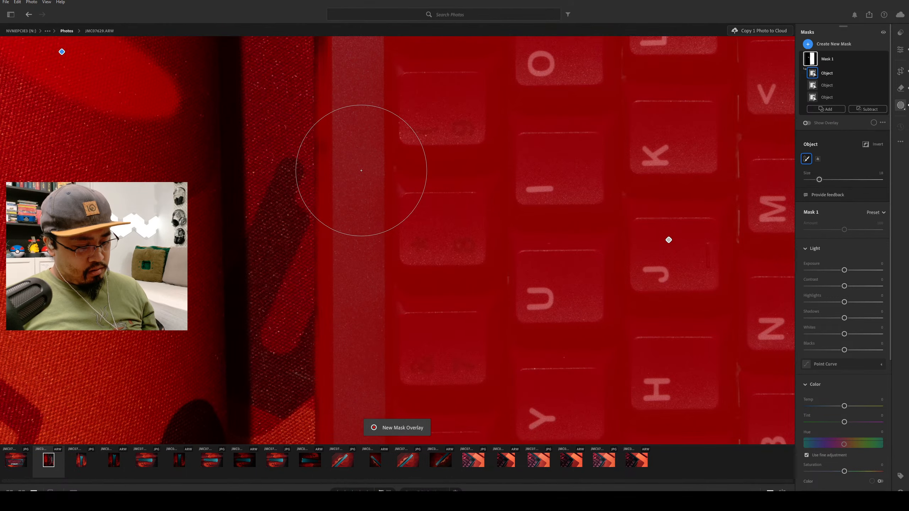
{"action": "key", "text": "ctrl+z"}
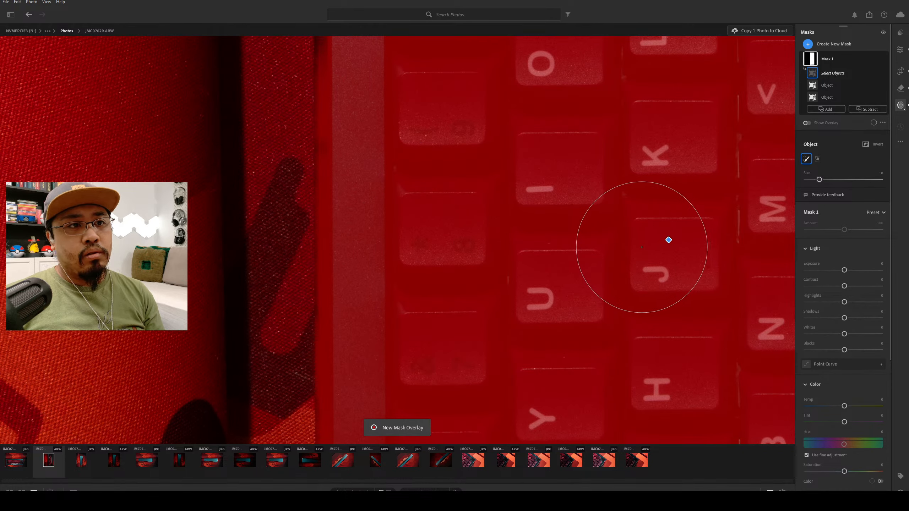
{"action": "scroll", "coordinate": [638, 239], "scroll_direction": "down", "scroll_amount": 1}
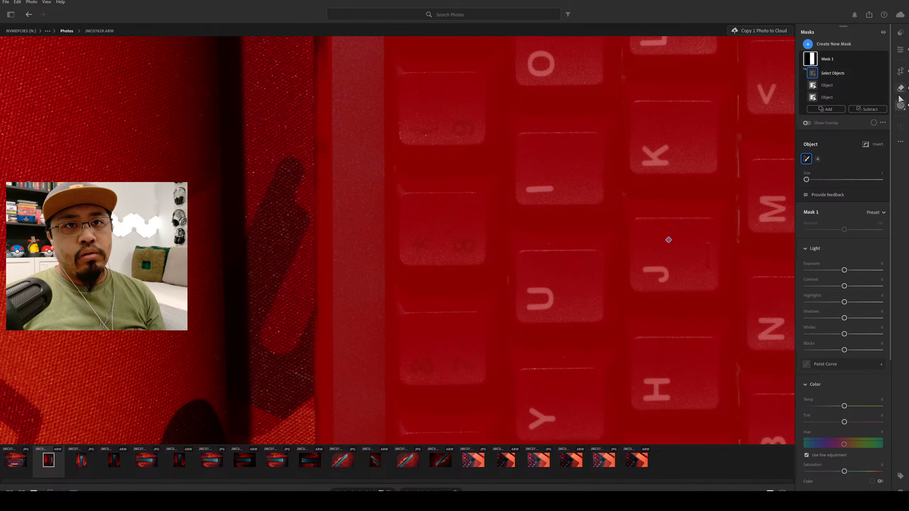
Inspect the unmasked view of the photo up close along the keys down to the Esc and Control end.
{"action": "scroll", "coordinate": [866, 60], "scroll_direction": "down", "scroll_amount": 5}
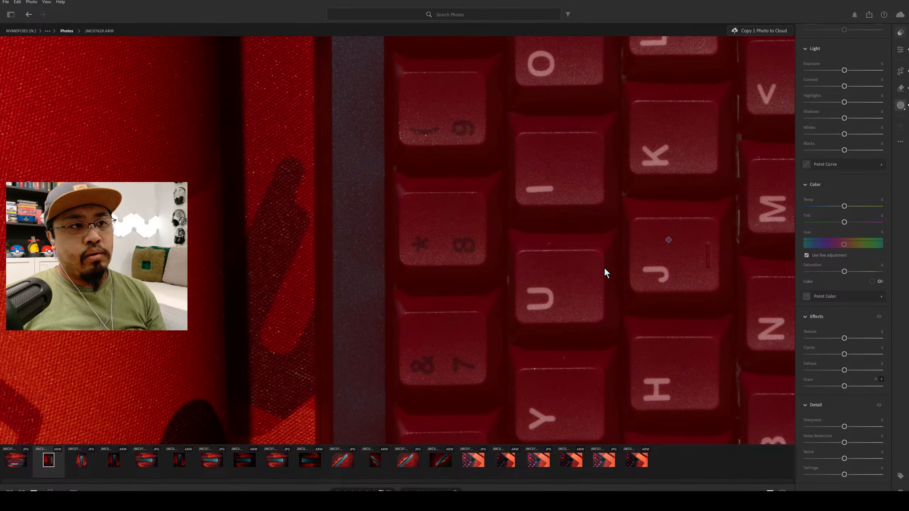
{"action": "scroll", "coordinate": [604, 267], "scroll_direction": "down", "scroll_amount": 8}
{"action": "scroll", "coordinate": [608, 259], "scroll_direction": "down", "scroll_amount": 3}
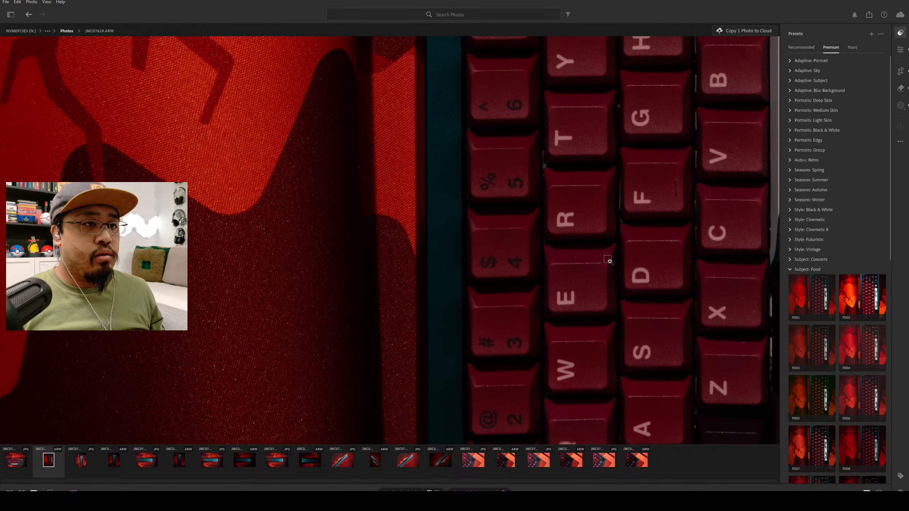
{"action": "scroll", "coordinate": [608, 261], "scroll_direction": "down", "scroll_amount": 2}
{"action": "scroll", "coordinate": [588, 205], "scroll_direction": "down", "scroll_amount": 6}
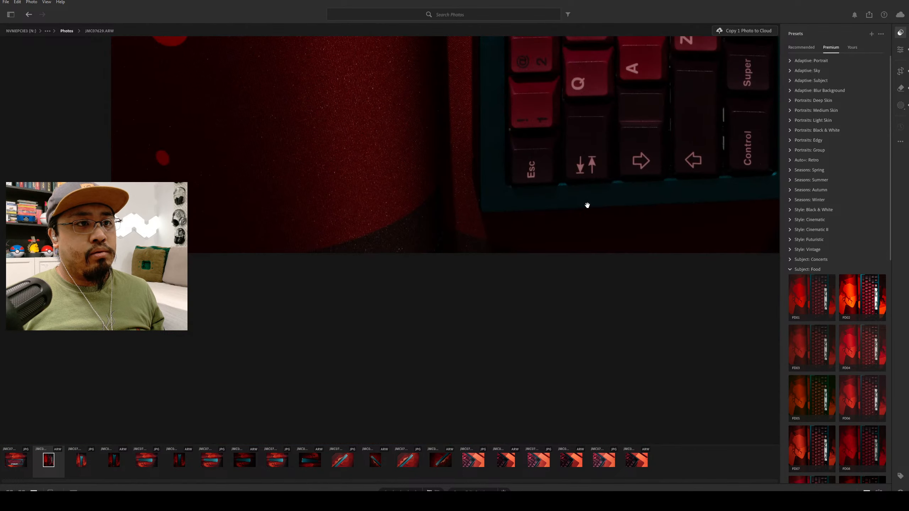
{"action": "scroll", "coordinate": [588, 205], "scroll_direction": "up", "scroll_amount": 8}
{"action": "left_click", "coordinate": [587, 204]}
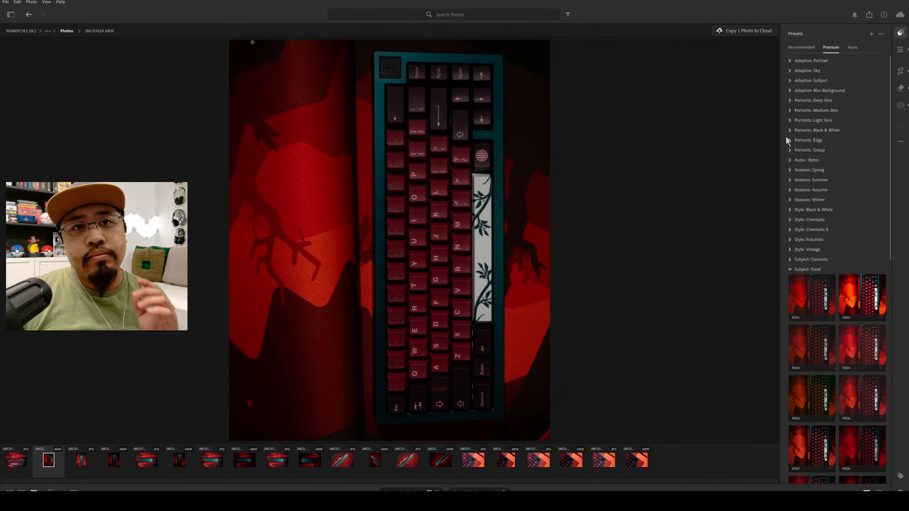
Compare the whole photo with the preceding one, and examine the keys and case around the Delete and arrow keys up close.
{"action": "left_click", "coordinate": [901, 106]}
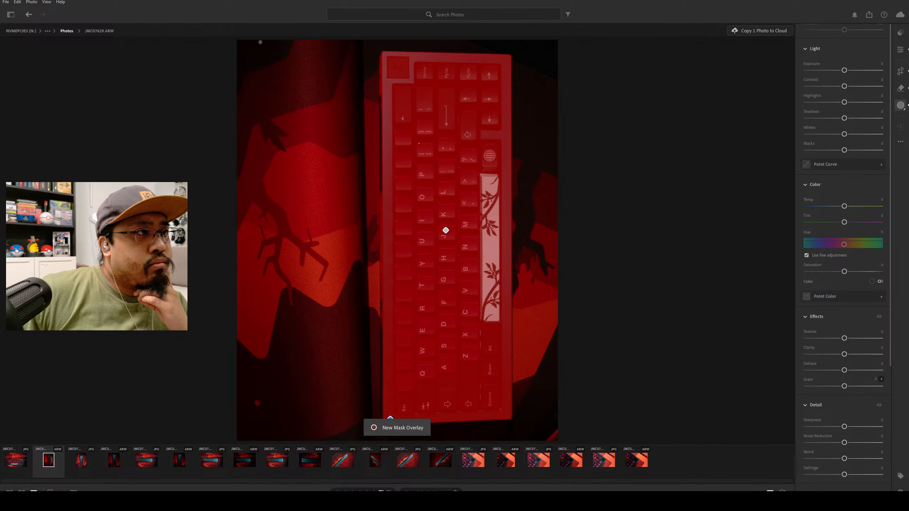
{"action": "left_click", "coordinate": [900, 50]}
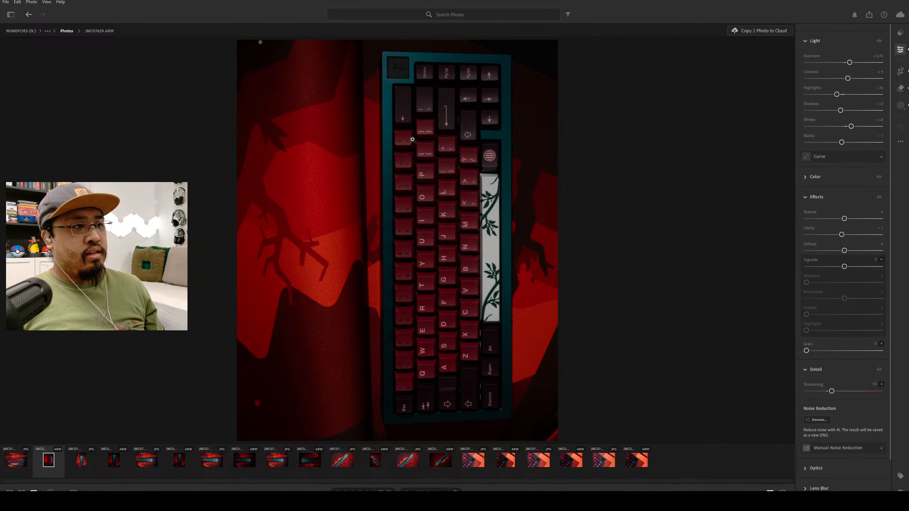
{"action": "key", "text": "Left"}
{"action": "key", "text": "Right"}
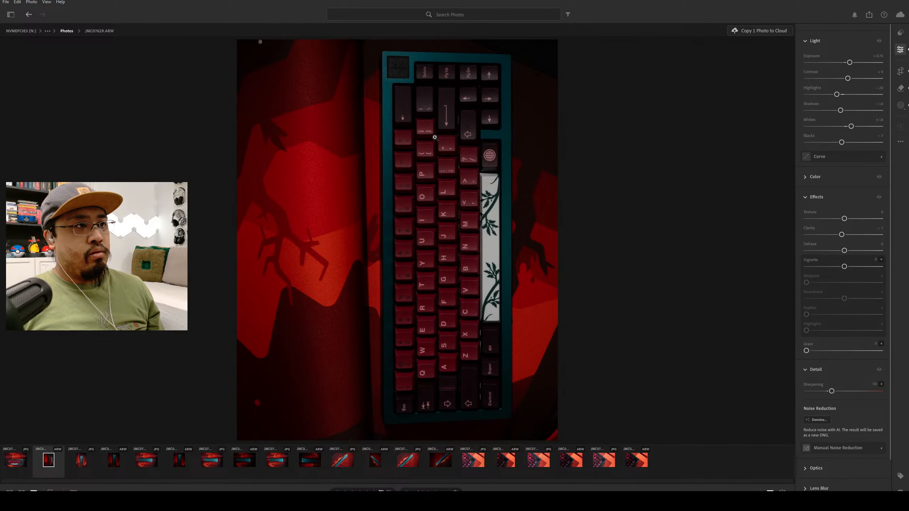
{"action": "left_click_drag", "start_coordinate": [450, 120], "coordinate": [439, 145]}
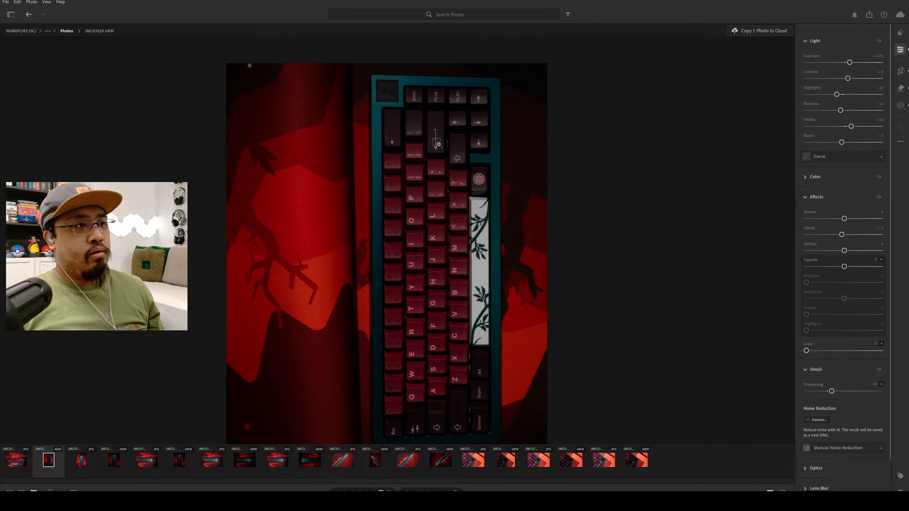
{"action": "left_click", "coordinate": [439, 144]}
{"action": "left_click_drag", "start_coordinate": [373, 80], "coordinate": [409, 182]}
{"action": "scroll", "coordinate": [400, 157], "scroll_direction": "up", "scroll_amount": 2}
{"action": "left_click_drag", "start_coordinate": [411, 315], "coordinate": [406, 252]}
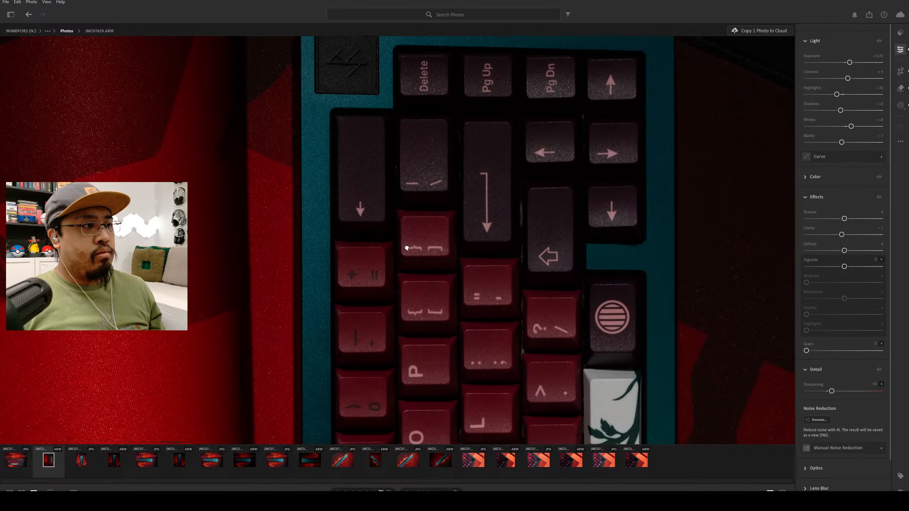
Add the teal case edge beside the Backspace key and number row to Mask 1 with object brush strokes.
{"action": "scroll", "coordinate": [821, 191], "scroll_direction": "up", "scroll_amount": 2}
{"action": "key", "text": "m"}
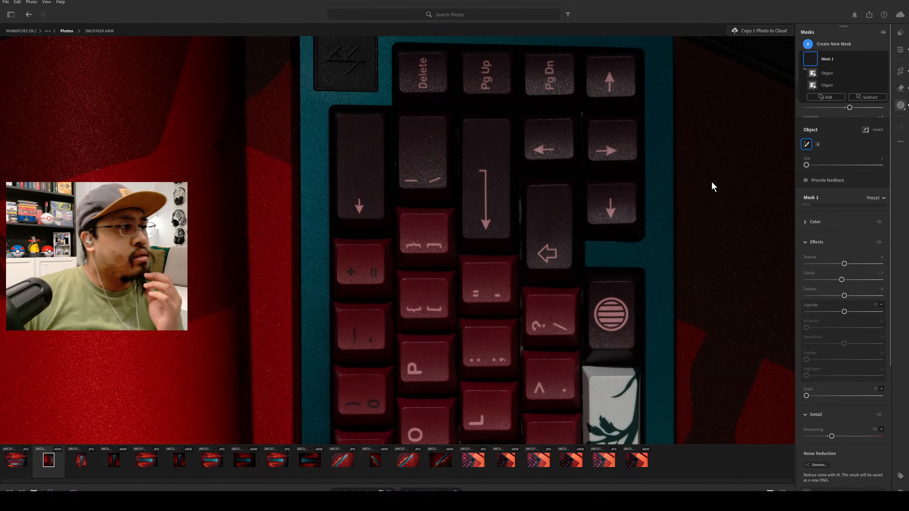
{"action": "mouse_move", "coordinate": [820, 65]}
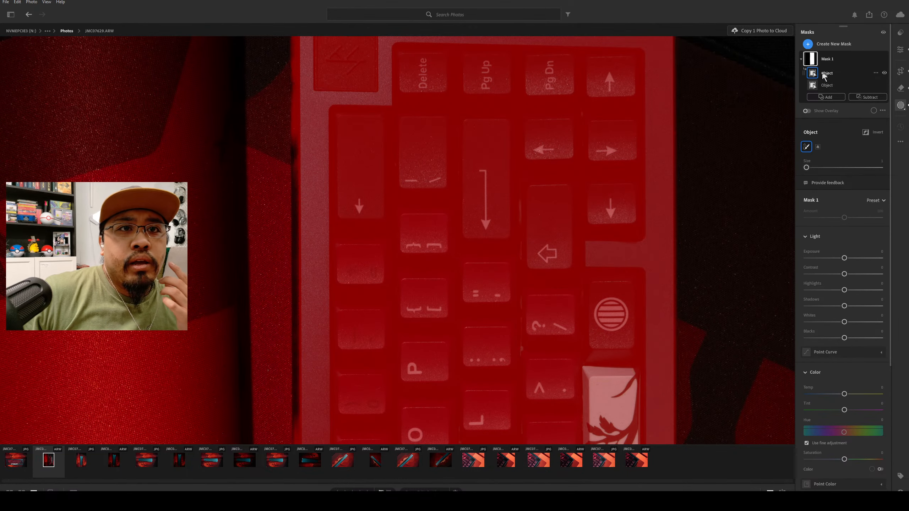
{"action": "left_click", "coordinate": [828, 98]}
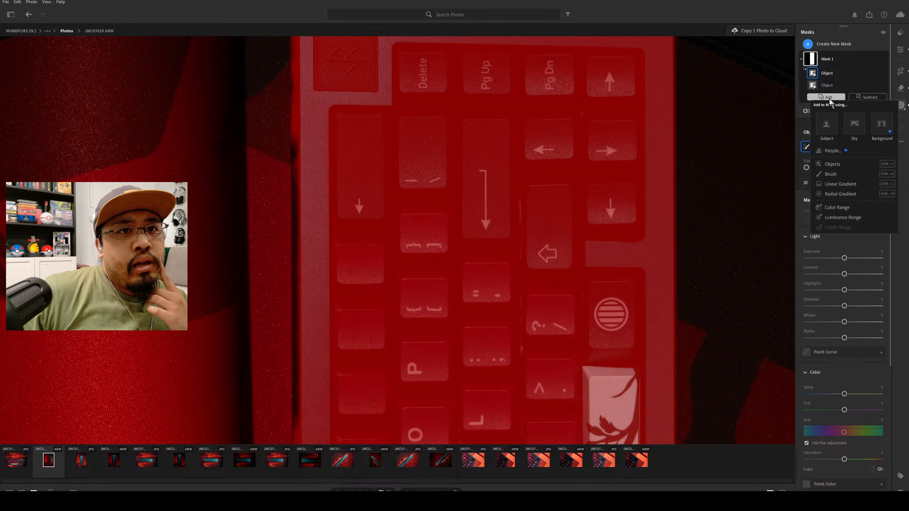
{"action": "left_click", "coordinate": [826, 123]}
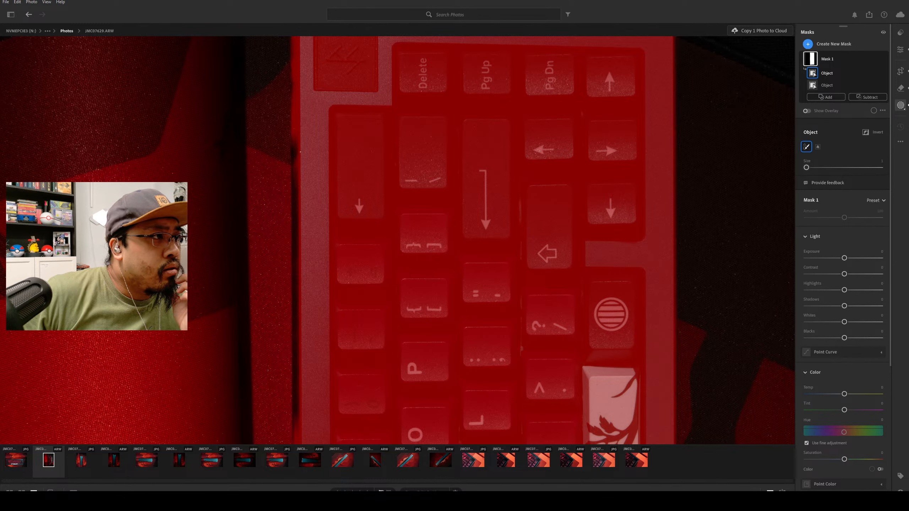
{"action": "scroll", "coordinate": [312, 160], "scroll_direction": "up", "scroll_amount": 1}
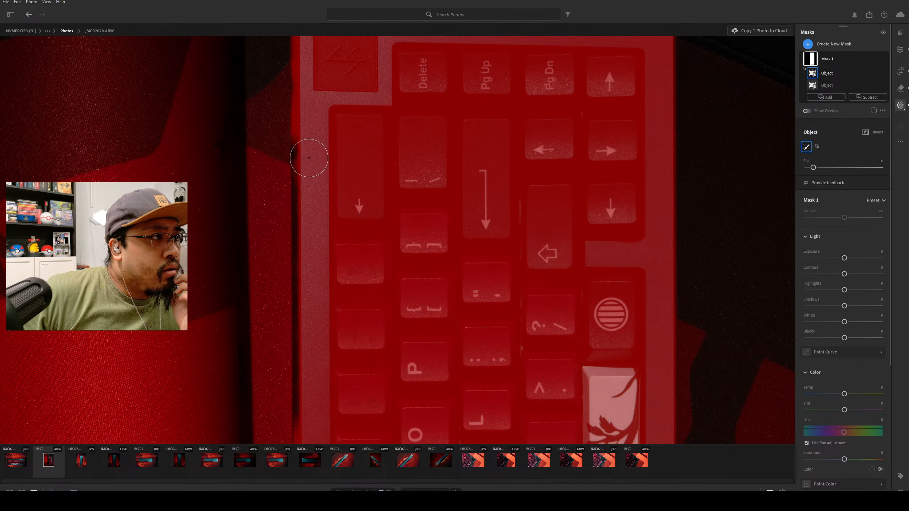
{"action": "left_click", "coordinate": [310, 152]}
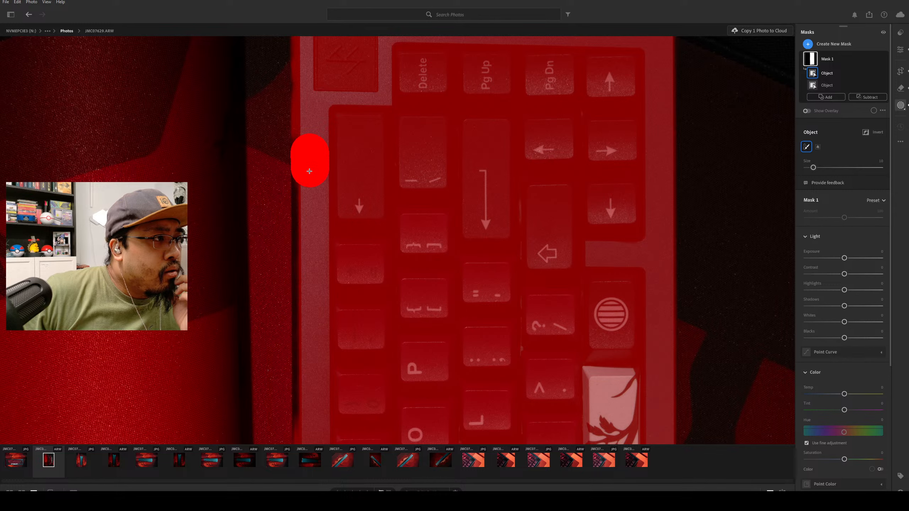
{"action": "left_click_drag", "start_coordinate": [309, 190], "coordinate": [312, 416]}
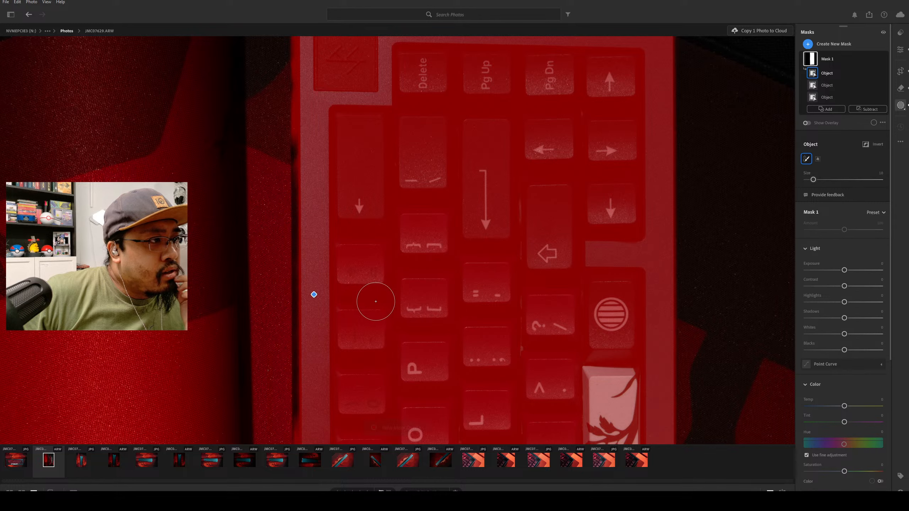
{"action": "left_click_drag", "start_coordinate": [306, 422], "coordinate": [296, 140]}
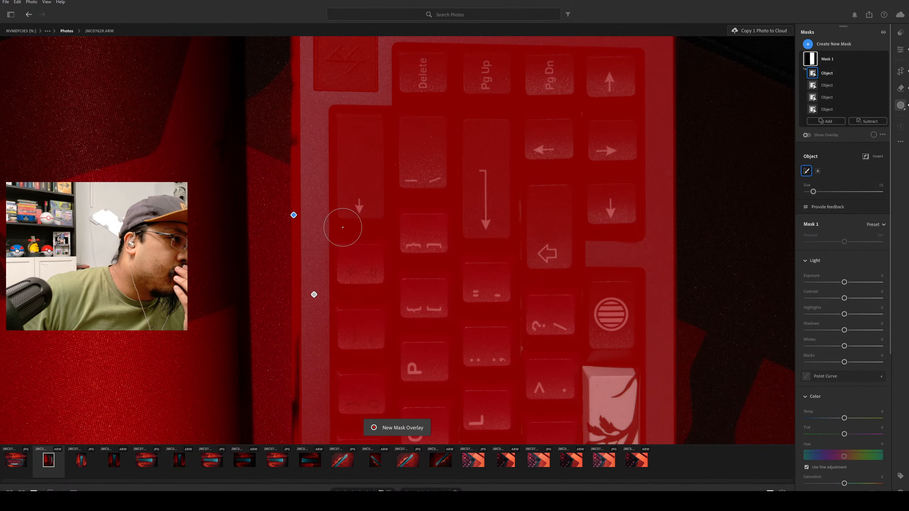
Try to add more of the case edge beside the number row to the mask, and undo those additions.
{"action": "left_click_drag", "start_coordinate": [302, 428], "coordinate": [305, 385]}
{"action": "left_click_drag", "start_coordinate": [300, 338], "coordinate": [289, 437]}
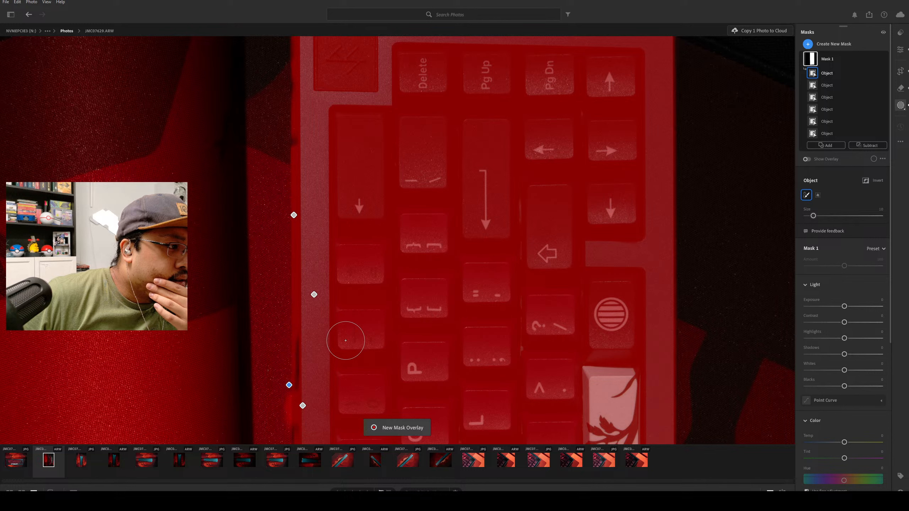
{"action": "key", "text": "bracketleft"}
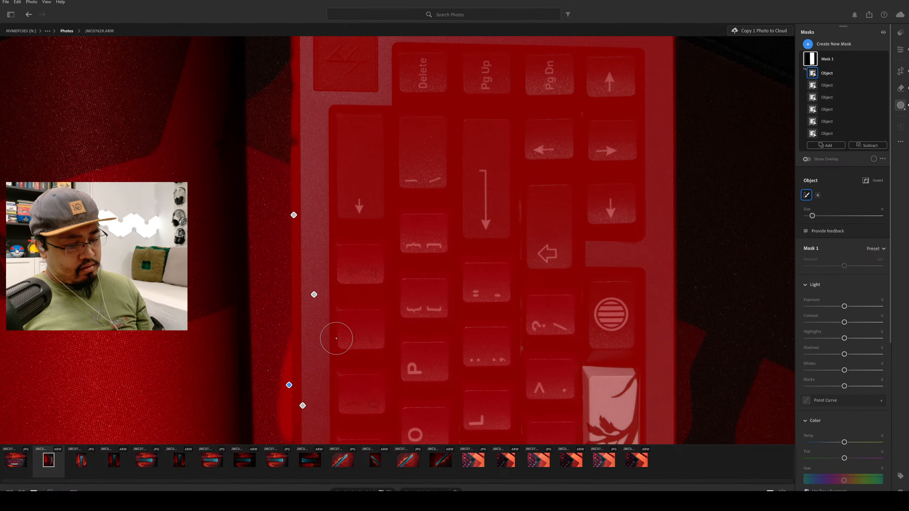
{"action": "key", "text": "ctrl+z"}
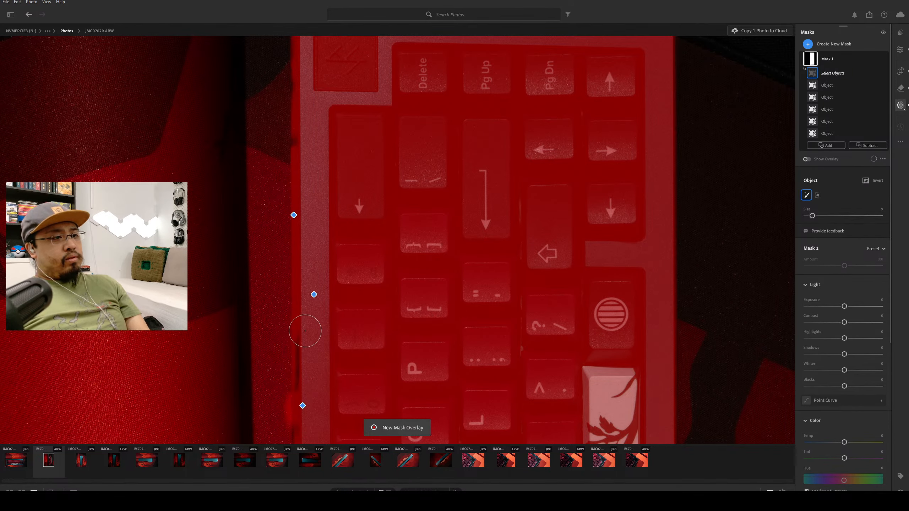
{"action": "left_click_drag", "start_coordinate": [304, 346], "coordinate": [301, 424]}
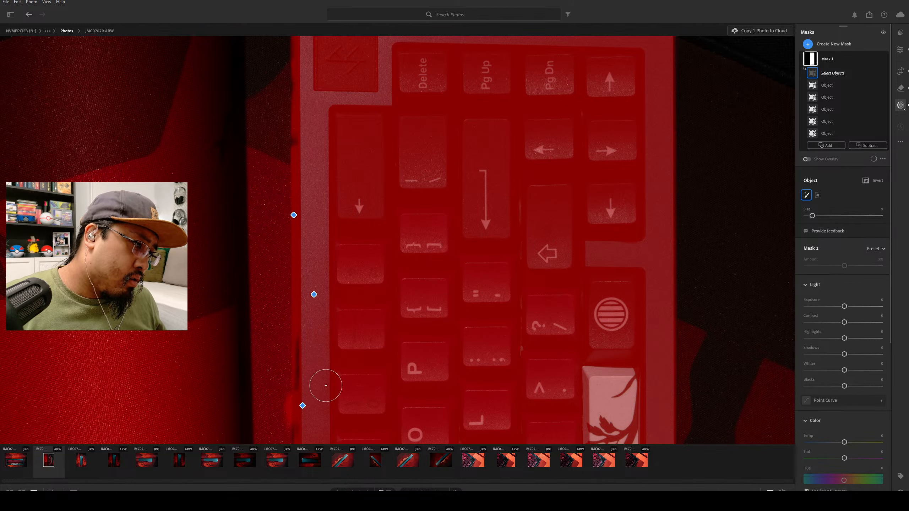
{"action": "key", "text": "ctrl+z"}
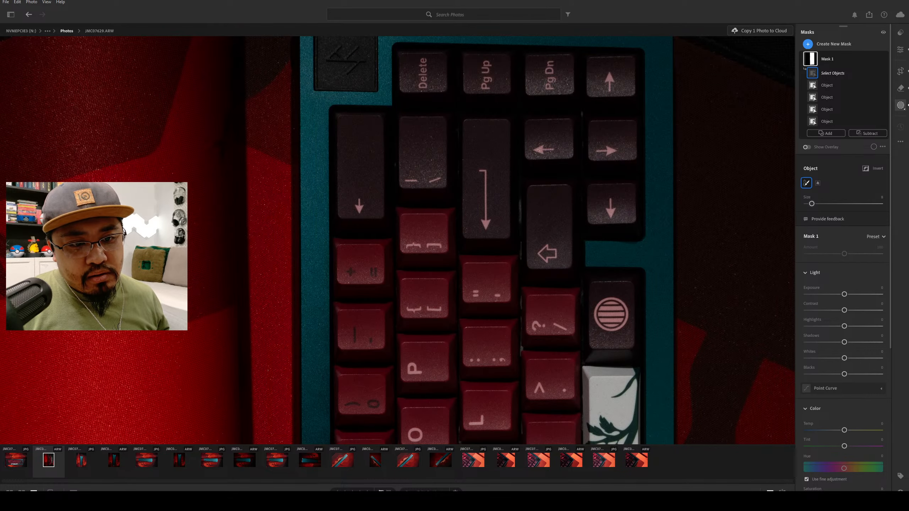
Examine the case edges with and without the mask overlay, down to the Esc and Control end of the keyboard.
{"action": "left_click", "coordinate": [770, 491]}
{"action": "left_click", "coordinate": [765, 394]}
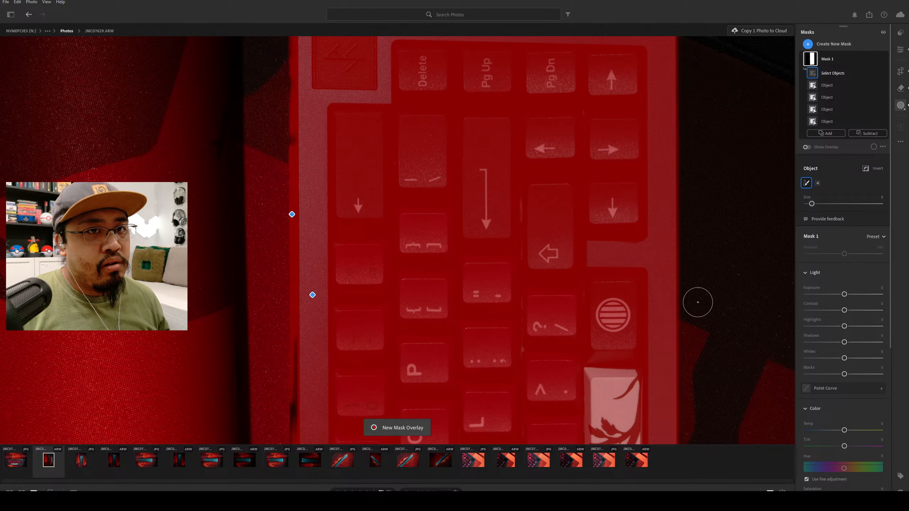
{"action": "key", "text": "bracketleft"}
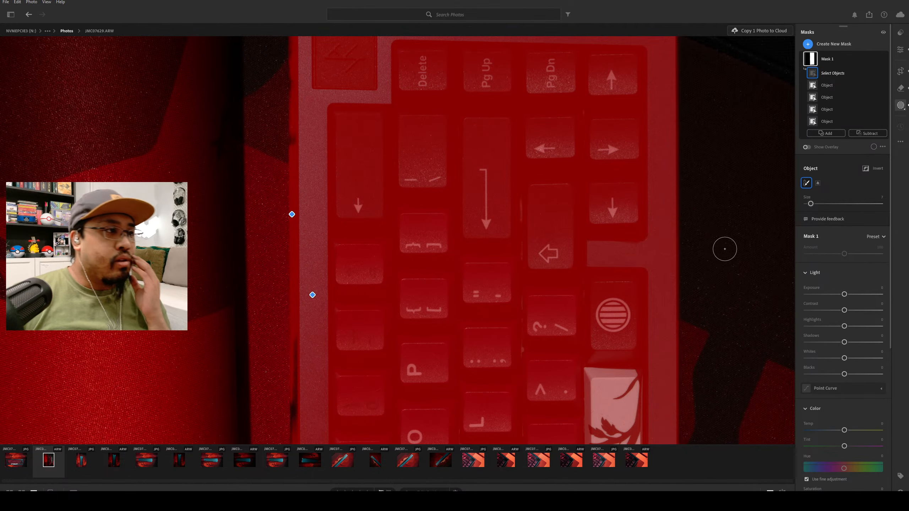
{"action": "left_click", "coordinate": [901, 50]}
{"action": "scroll", "coordinate": [698, 284], "scroll_direction": "down", "scroll_amount": 10}
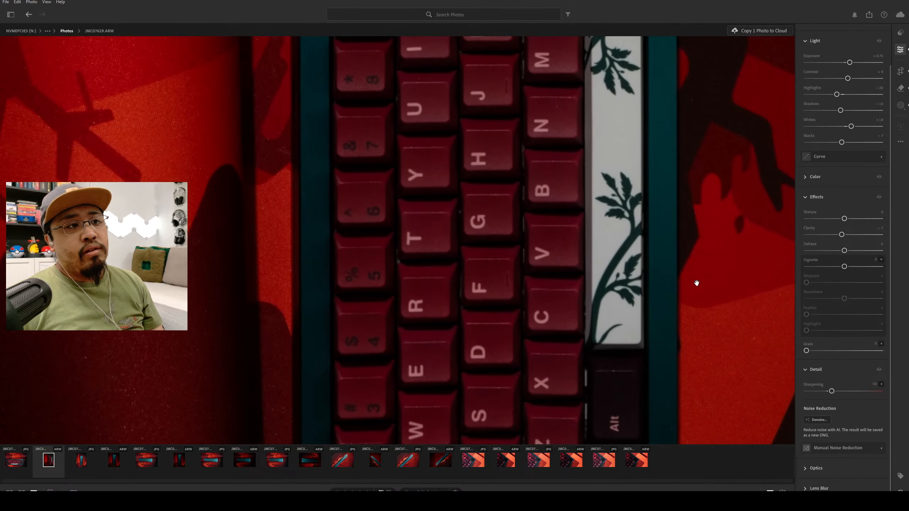
{"action": "left_click", "coordinate": [898, 108]}
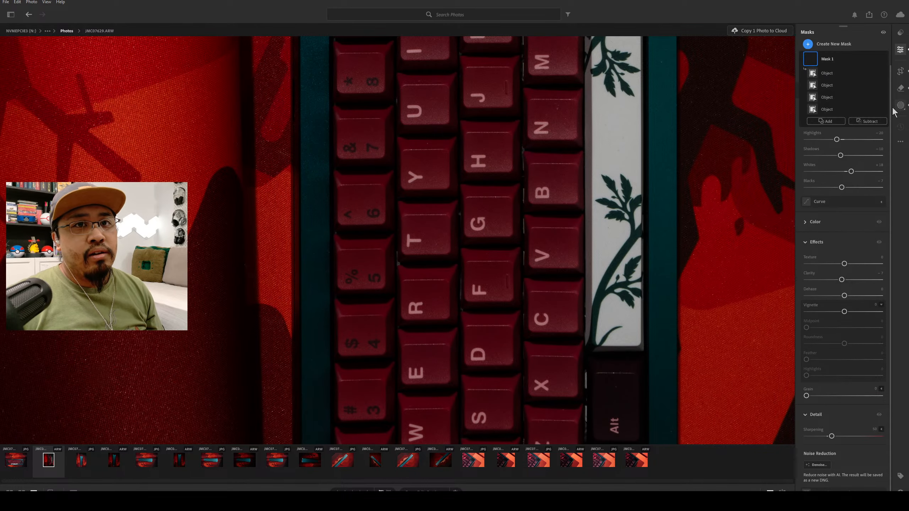
{"action": "key", "text": "o"}
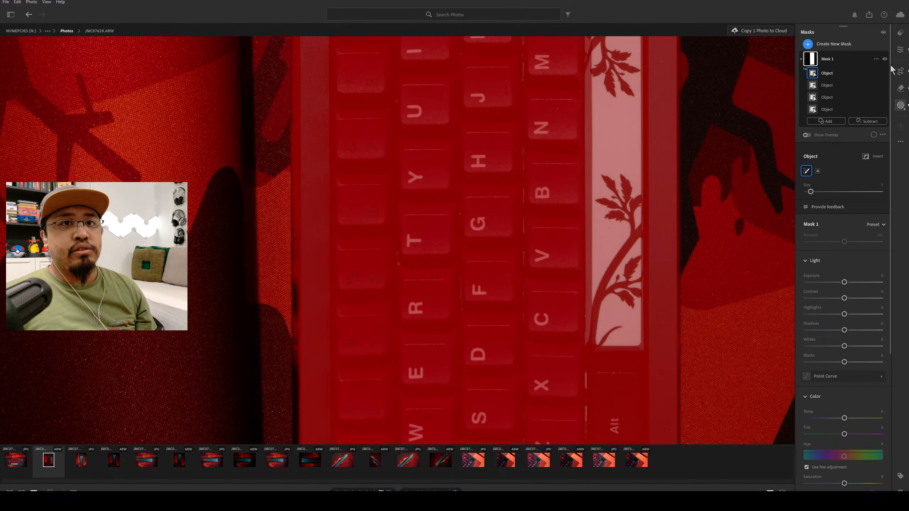
{"action": "scroll", "coordinate": [877, 126], "scroll_direction": "down", "scroll_amount": 5}
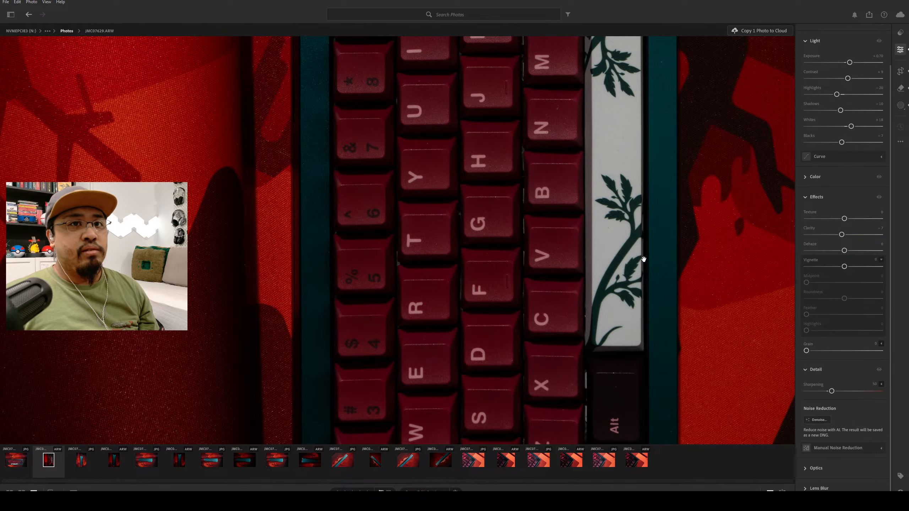
{"action": "scroll", "coordinate": [650, 289], "scroll_direction": "down", "scroll_amount": 7}
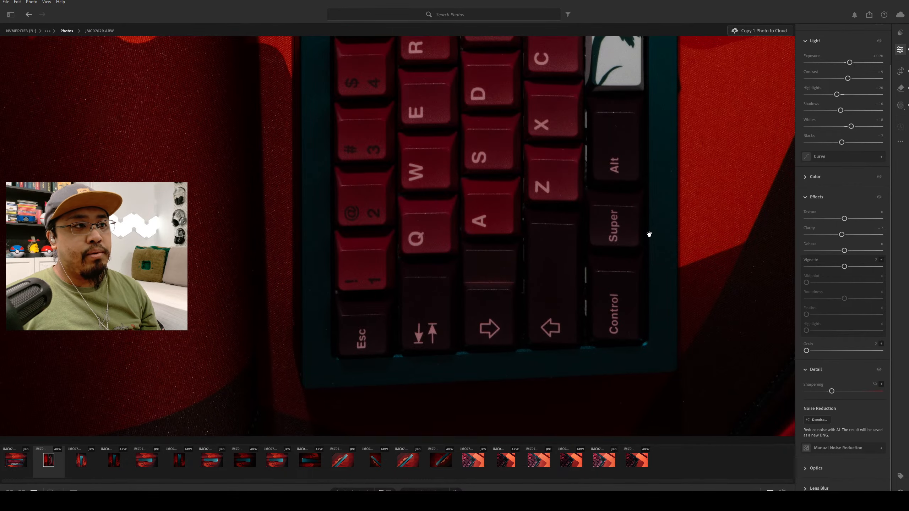
{"action": "left_click", "coordinate": [646, 226]}
{"action": "scroll", "coordinate": [647, 226], "scroll_direction": "up", "scroll_amount": 2}
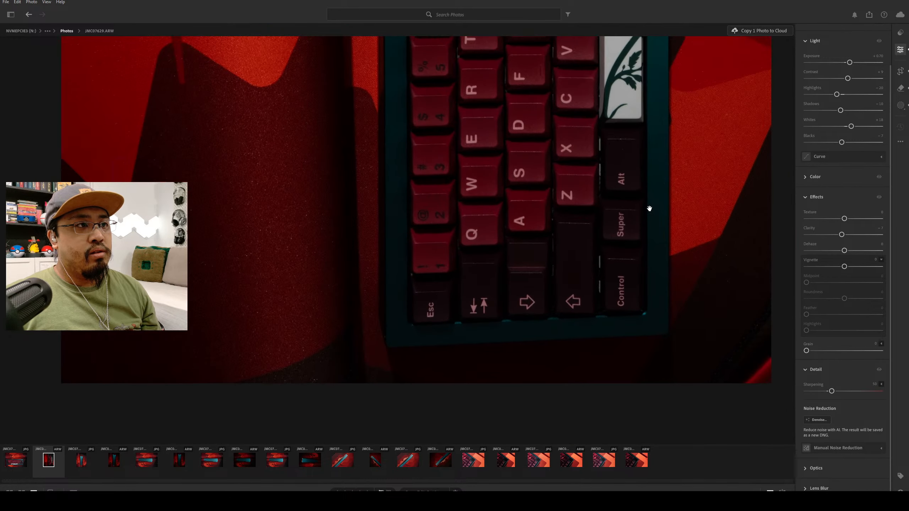
{"action": "left_click_drag", "start_coordinate": [645, 166], "coordinate": [608, 230]}
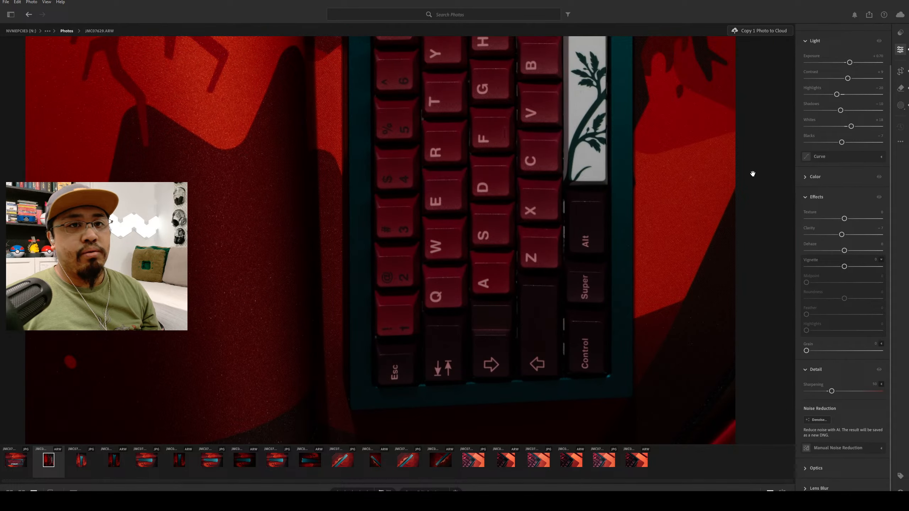
Add the case edge from the Esc corner up along the number row to Mask 1 with object brush strokes.
{"action": "left_click", "coordinate": [901, 105]}
{"action": "key", "text": "o"}
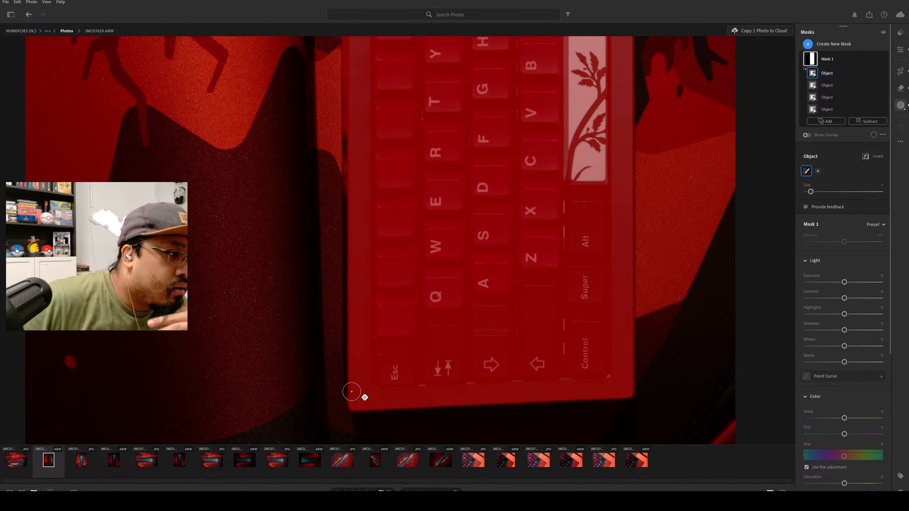
{"action": "left_click_drag", "start_coordinate": [355, 399], "coordinate": [347, 138]}
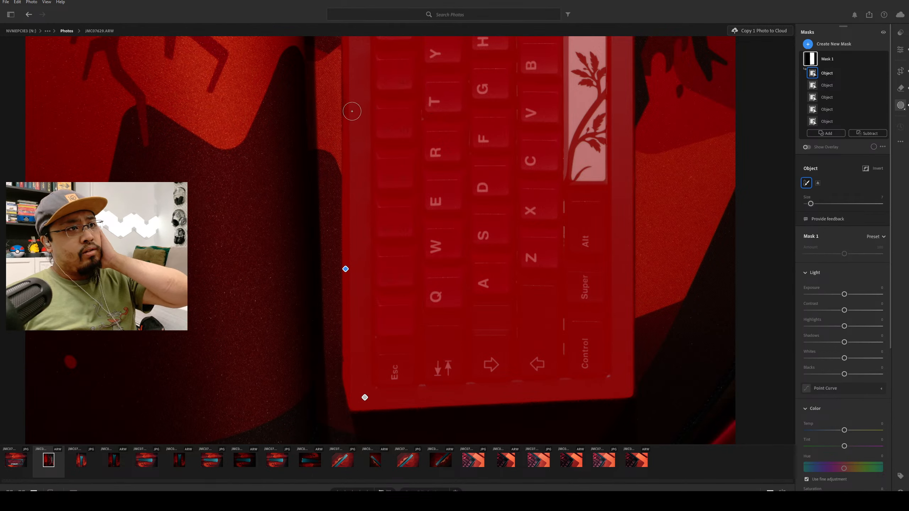
{"action": "left_click_drag", "start_coordinate": [352, 115], "coordinate": [353, 95]}
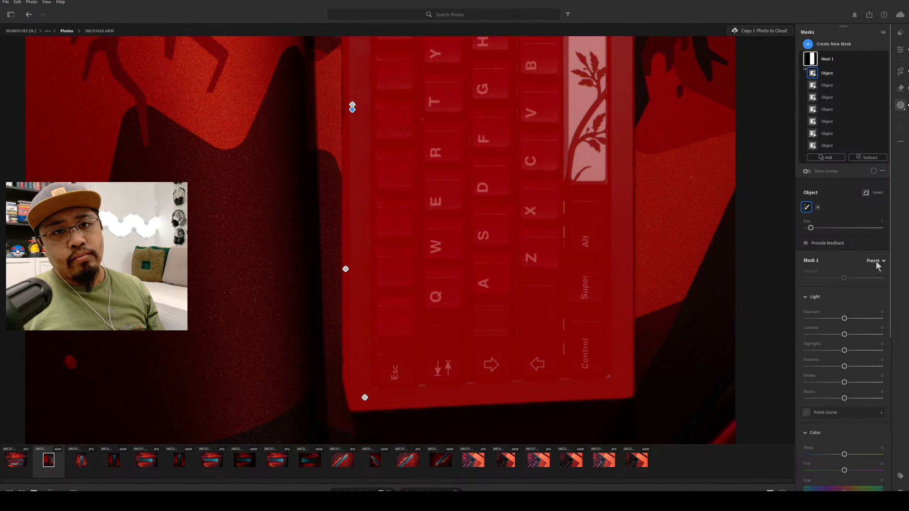
Raise the keyboard mask's exposure slightly, and set its contrast to +13 and saturation to +9.
{"action": "scroll", "coordinate": [885, 334], "scroll_direction": "down", "scroll_amount": 3}
{"action": "scroll", "coordinate": [886, 334], "scroll_direction": "up", "scroll_amount": 3}
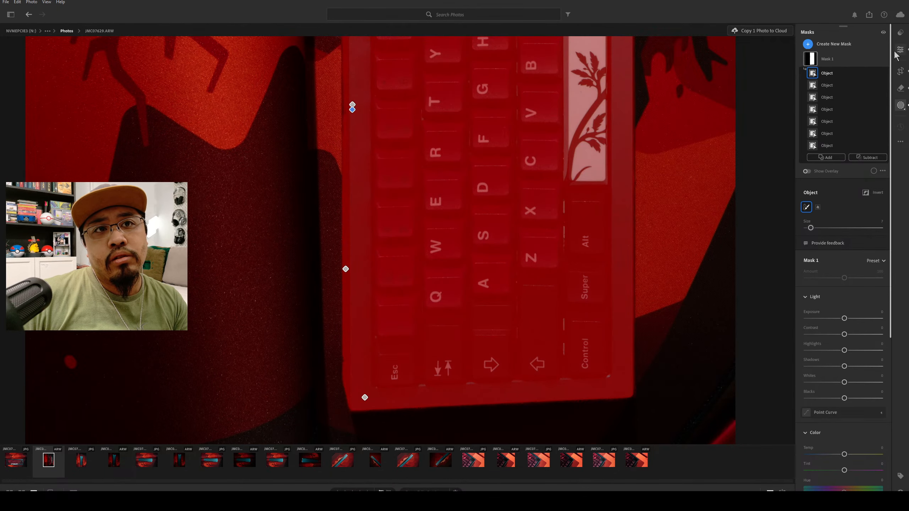
{"action": "left_click", "coordinate": [900, 105]}
{"action": "left_click", "coordinate": [901, 105]}
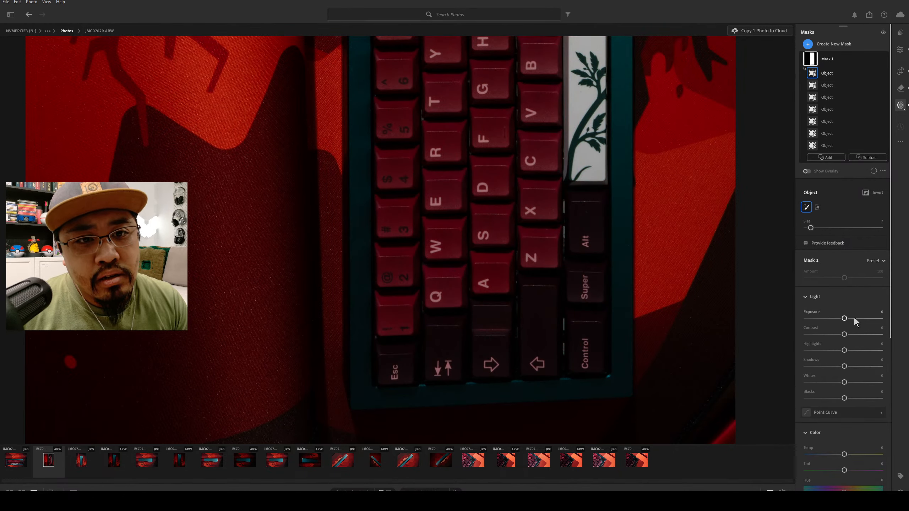
{"action": "mouse_move", "coordinate": [845, 319]}
{"action": "left_mouse_down"}
{"action": "mouse_move", "coordinate": [872, 319]}
{"action": "mouse_move", "coordinate": [852, 319]}
{"action": "mouse_move", "coordinate": [834, 335]}
{"action": "mouse_move", "coordinate": [850, 335]}
{"action": "left_mouse_up"}
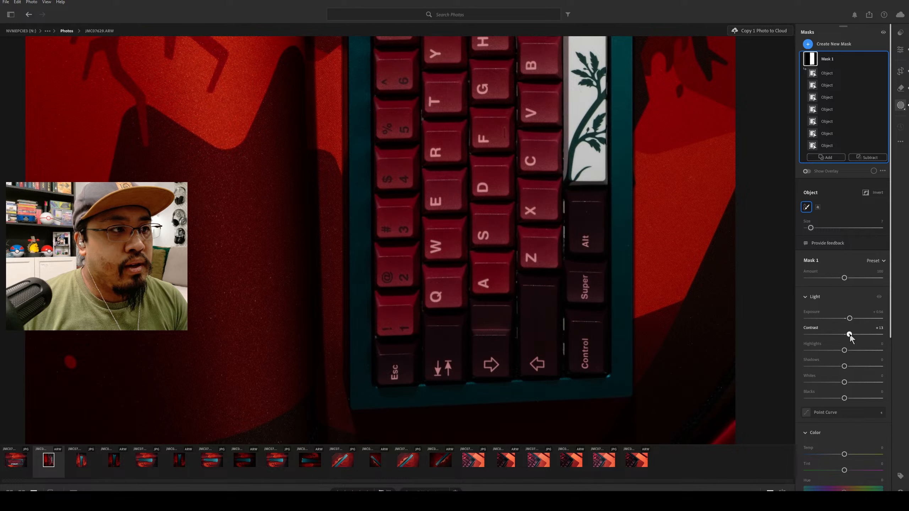
{"action": "scroll", "coordinate": [853, 354], "scroll_direction": "down", "scroll_amount": 3}
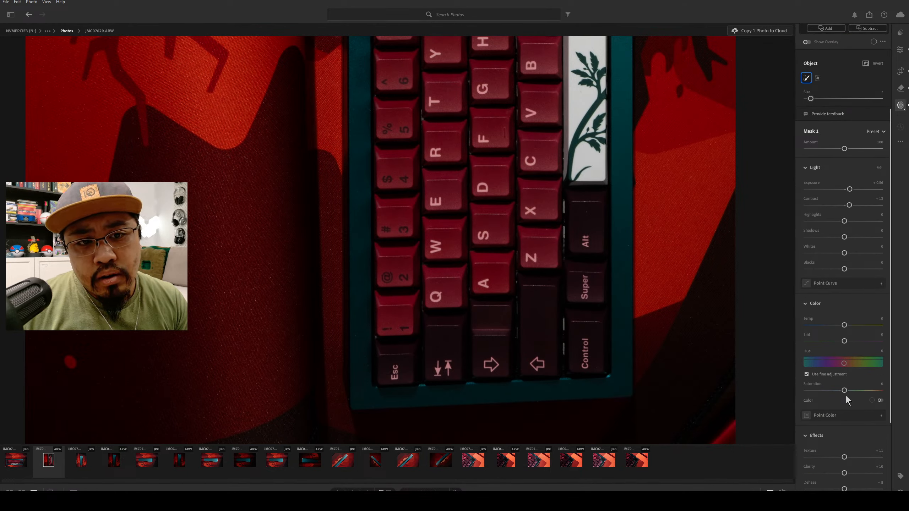
{"action": "mouse_move", "coordinate": [845, 391]}
{"action": "left_mouse_down"}
{"action": "mouse_move", "coordinate": [861, 391]}
{"action": "mouse_move", "coordinate": [848, 392]}
{"action": "left_mouse_up"}
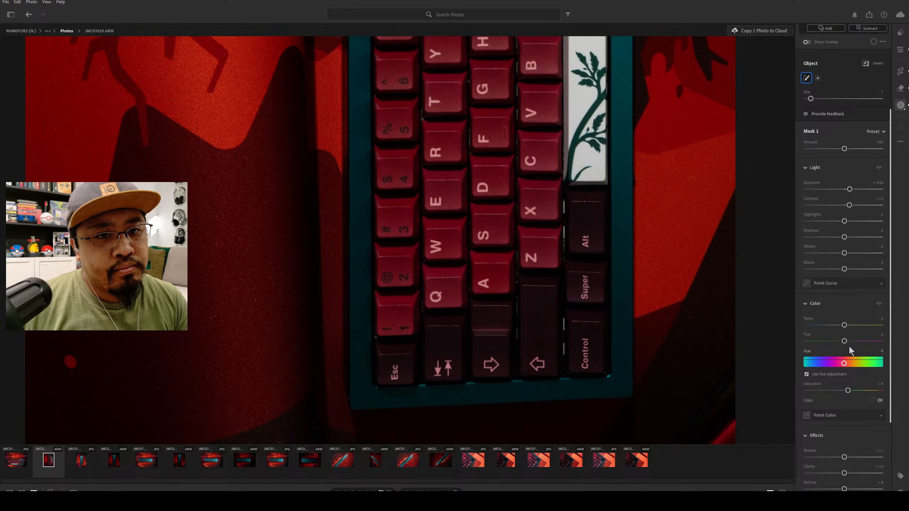
Set the keyboard mask's sharpness to +11 and raise its noise reduction.
{"action": "scroll", "coordinate": [843, 394], "scroll_direction": "down", "scroll_amount": 3}
{"action": "double_click", "coordinate": [846, 427]}
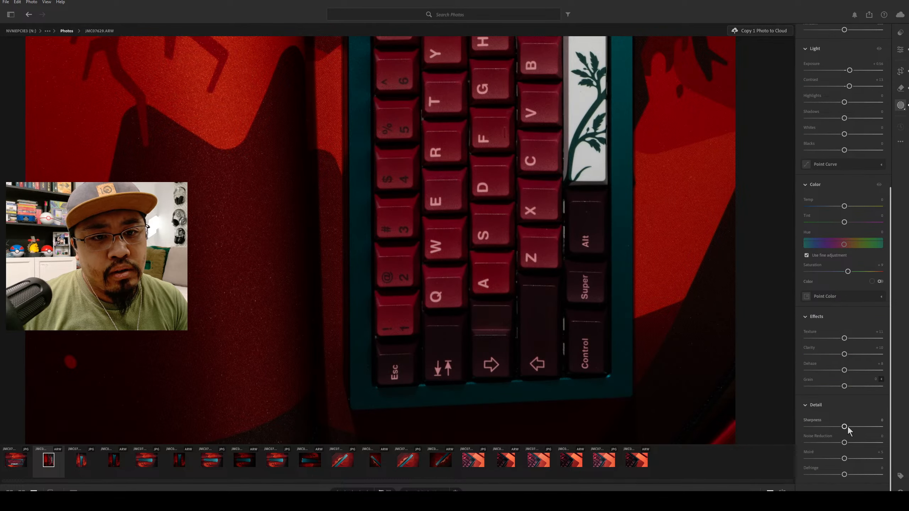
{"action": "left_click_drag", "start_coordinate": [846, 427], "coordinate": [878, 448]}
{"action": "left_click", "coordinate": [878, 452]}
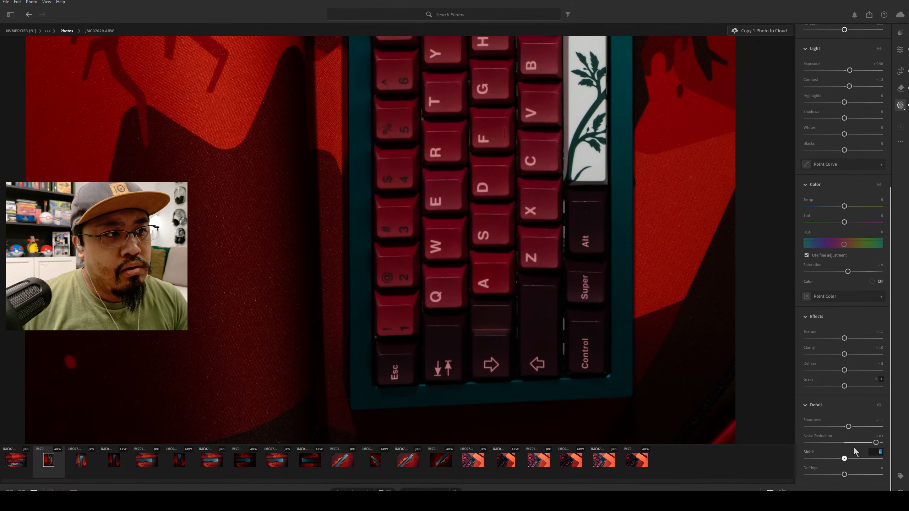
{"action": "left_click_drag", "start_coordinate": [866, 442], "coordinate": [851, 446]}
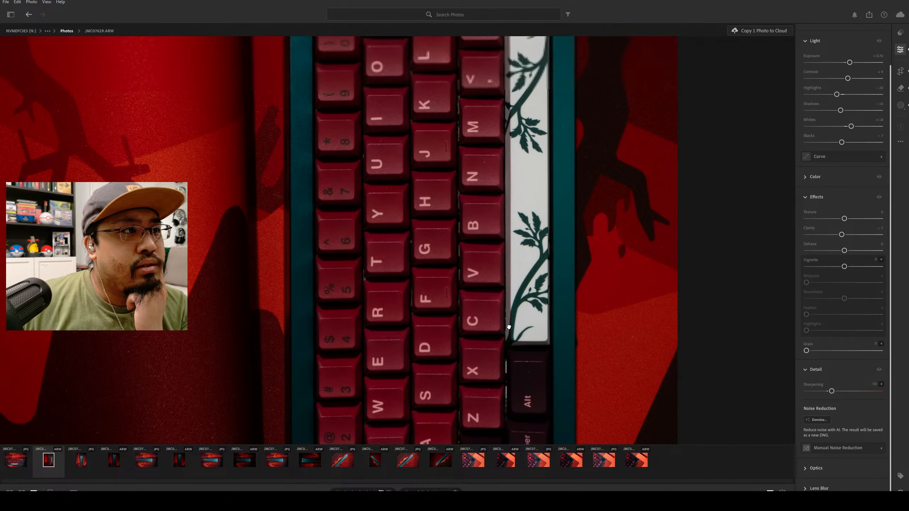
View the photo among the others in the grid, reopen JMC07628.ARW in full and bring up its mask.
{"action": "key", "text": "g"}
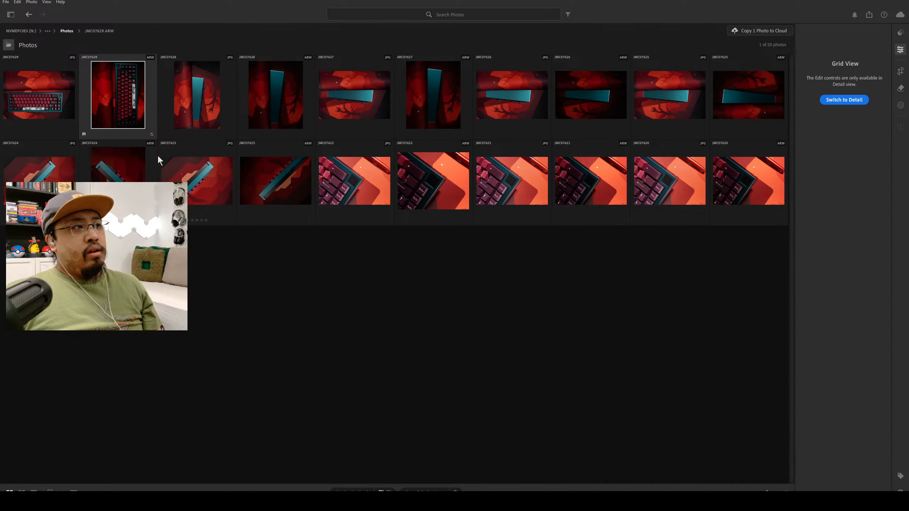
{"action": "double_click", "coordinate": [129, 111]}
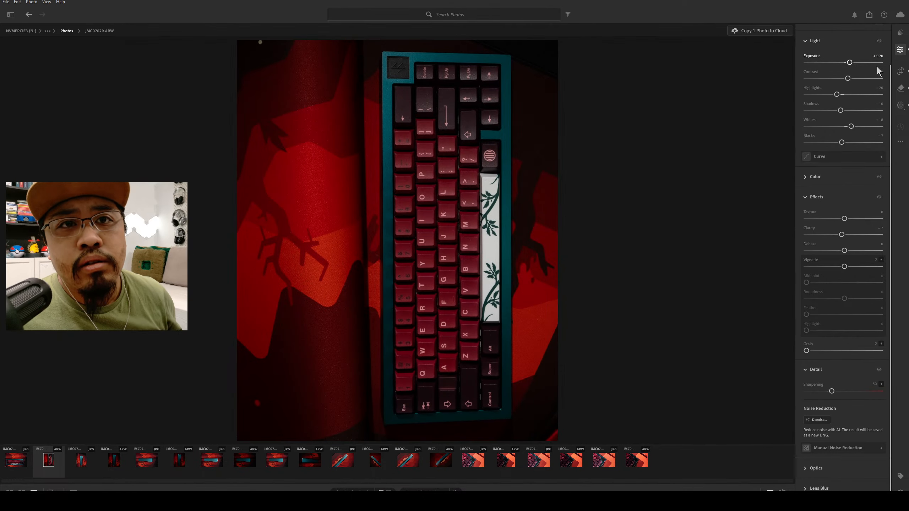
{"action": "scroll", "coordinate": [890, 77], "scroll_direction": "up", "scroll_amount": 2}
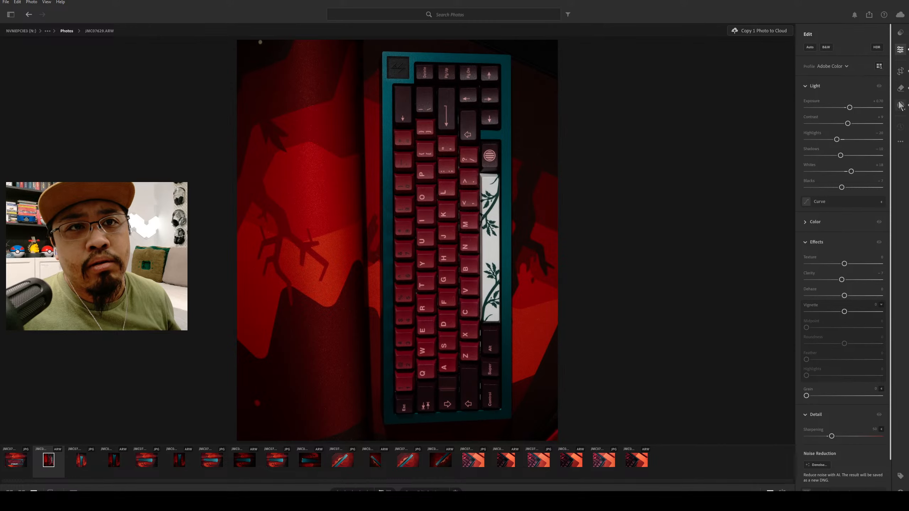
{"action": "left_click", "coordinate": [901, 105]}
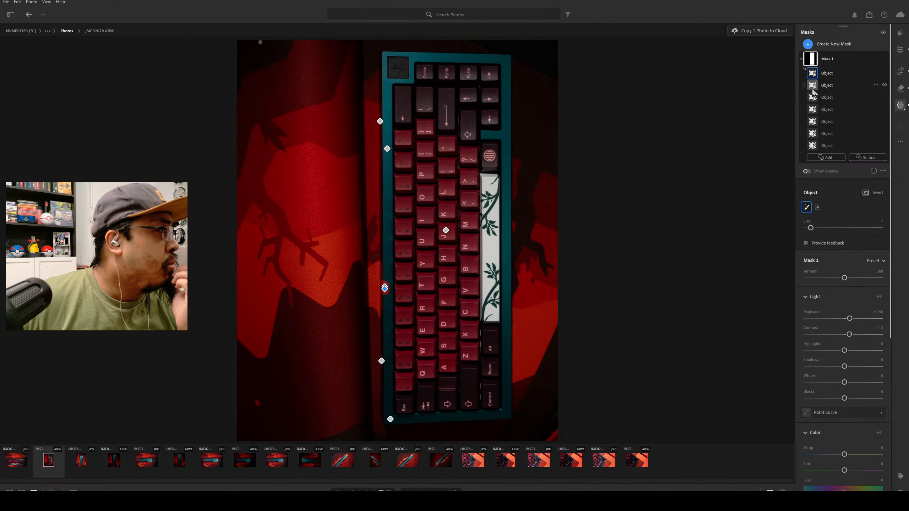
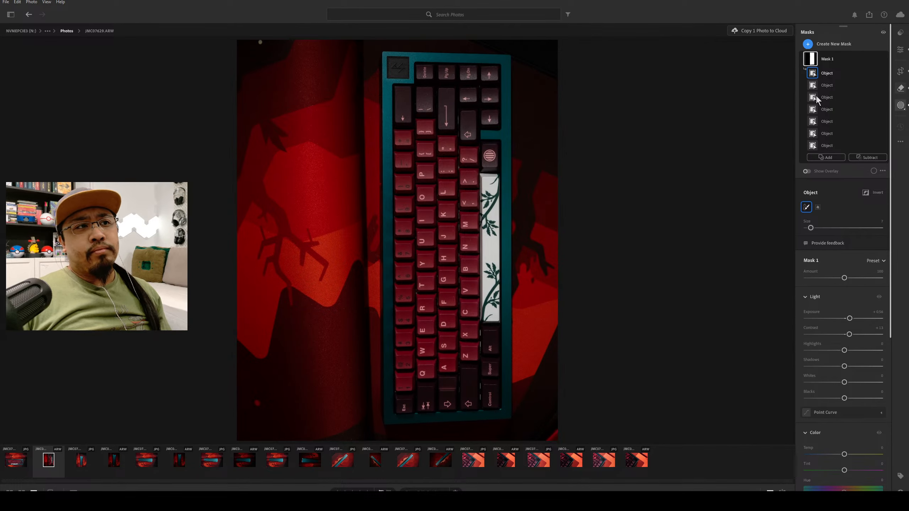
Zoom into the neighbouring JPG keyboard photo for comparison, and return to JMC07628.ARW at the same close-up magnification.
{"action": "key", "text": "h"}
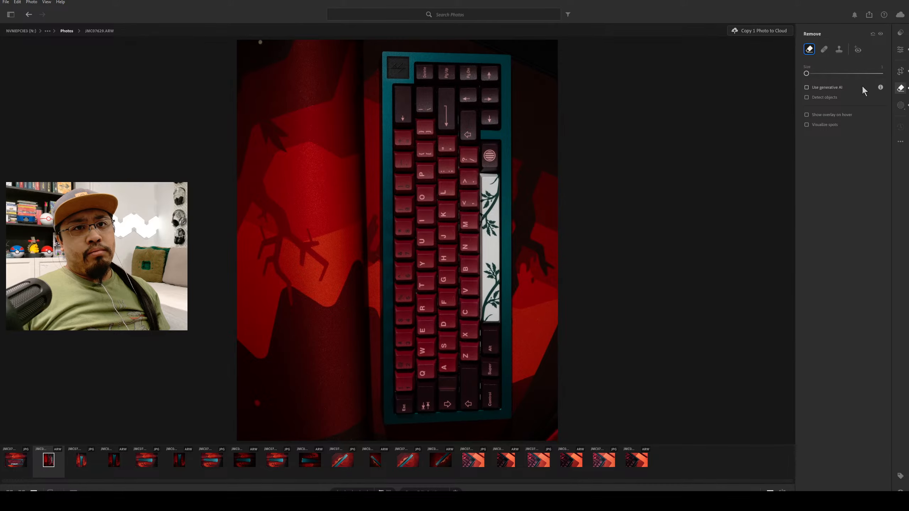
{"action": "scroll", "coordinate": [429, 75], "scroll_direction": "up", "scroll_amount": 2}
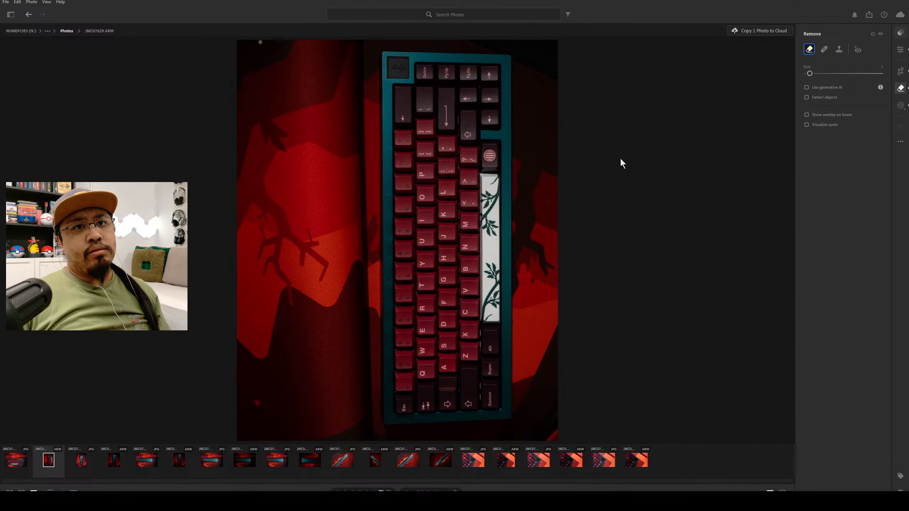
{"action": "key", "text": "Left"}
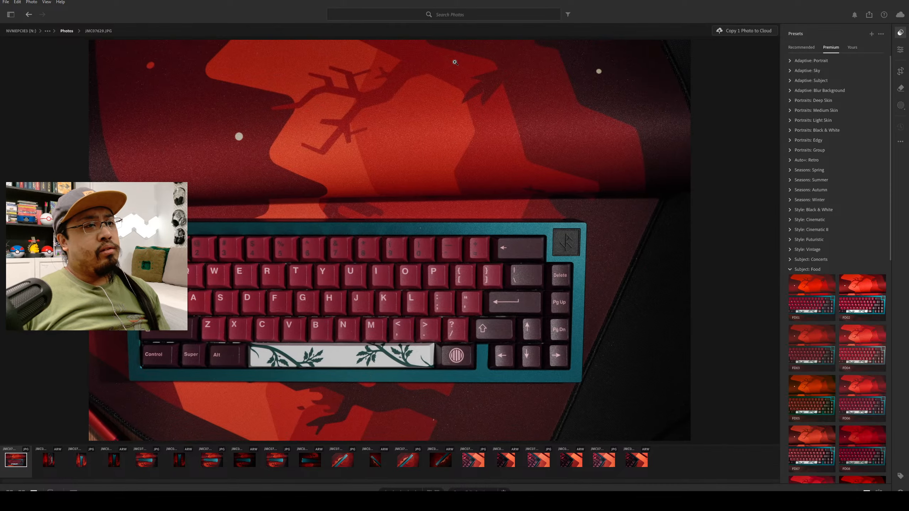
{"action": "left_click", "coordinate": [455, 62]}
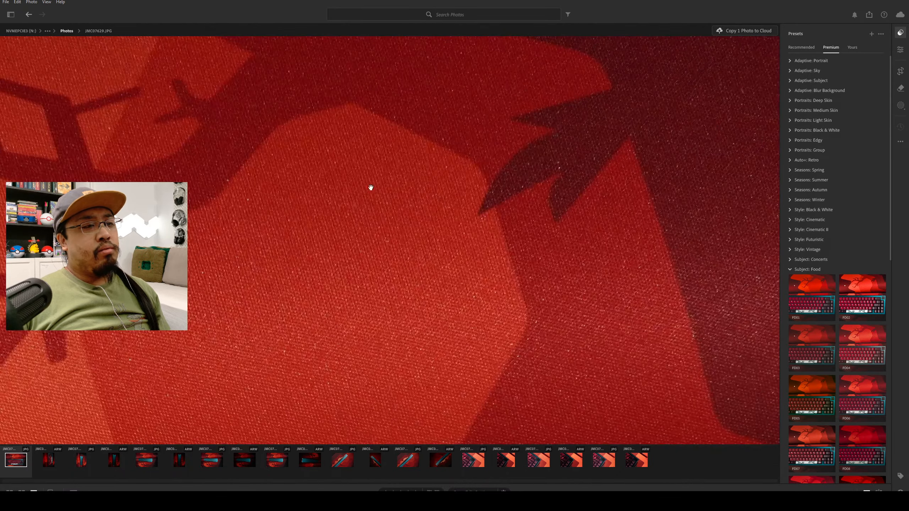
{"action": "left_click", "coordinate": [53, 455]}
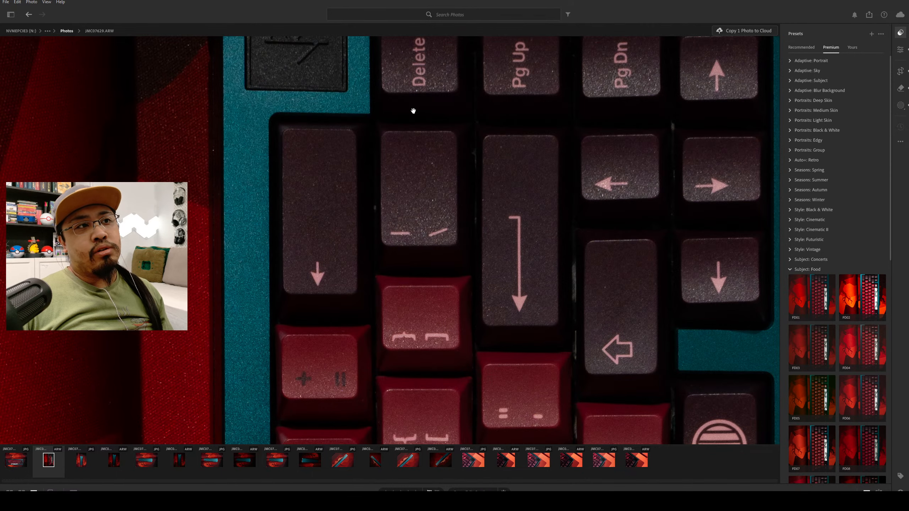
Remove the dust specks around the Delete, Pg Up and Enter keys using the Remove tool with a smaller brush.
{"action": "left_click_drag", "start_coordinate": [397, 110], "coordinate": [398, 246]}
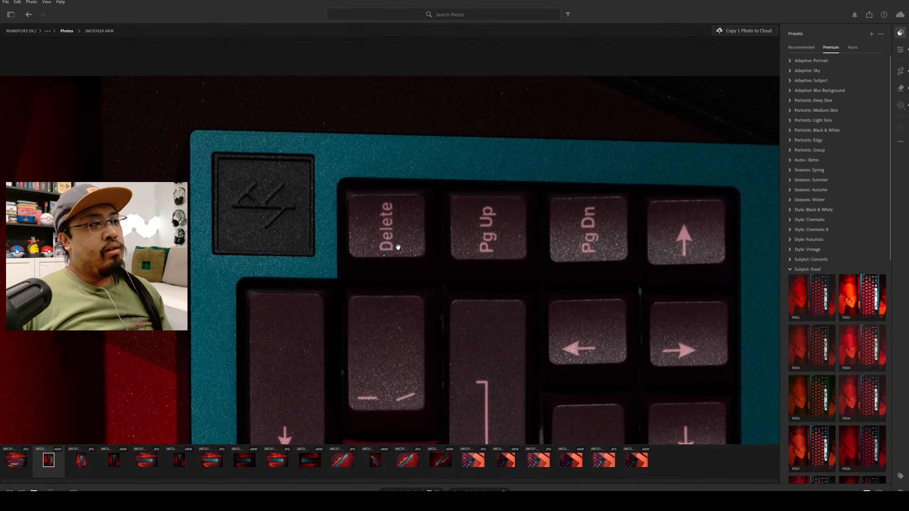
{"action": "left_click_drag", "start_coordinate": [380, 285], "coordinate": [394, 230]}
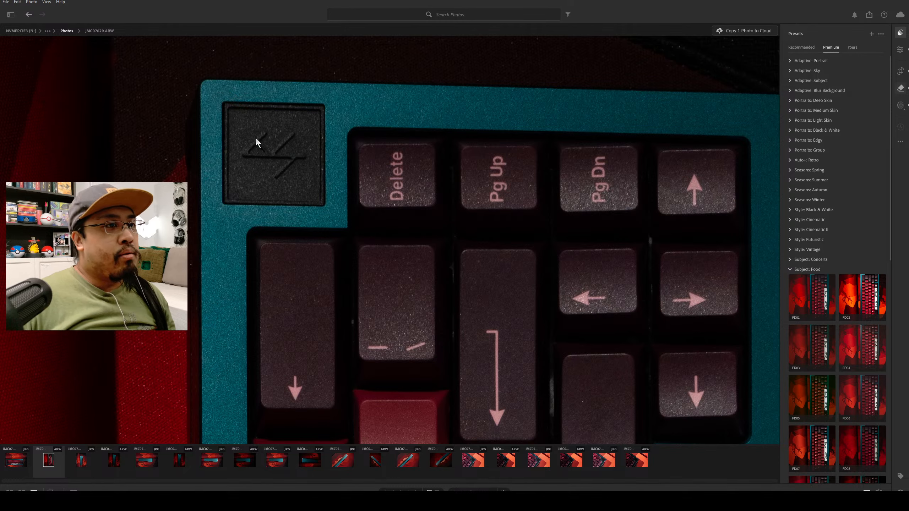
{"action": "key", "text": "h"}
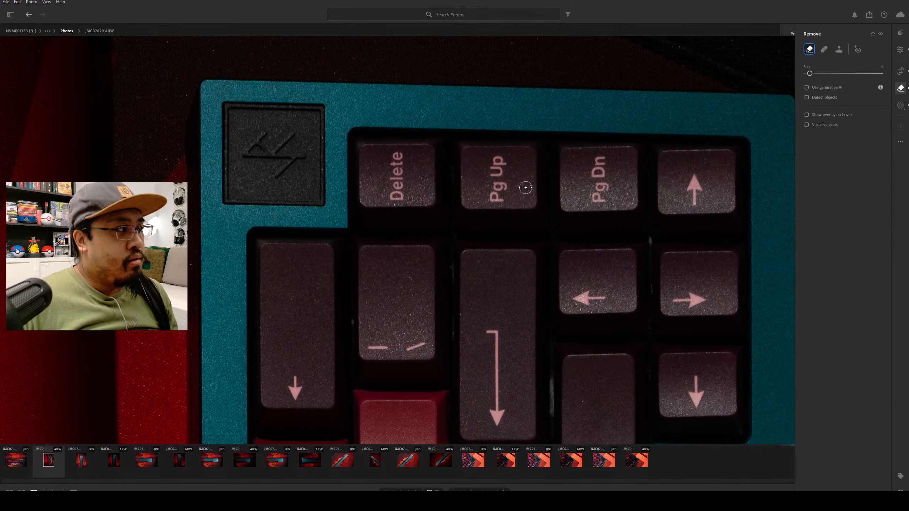
{"action": "key", "text": "bracketleft"}
{"action": "key", "text": "bracketleft"}
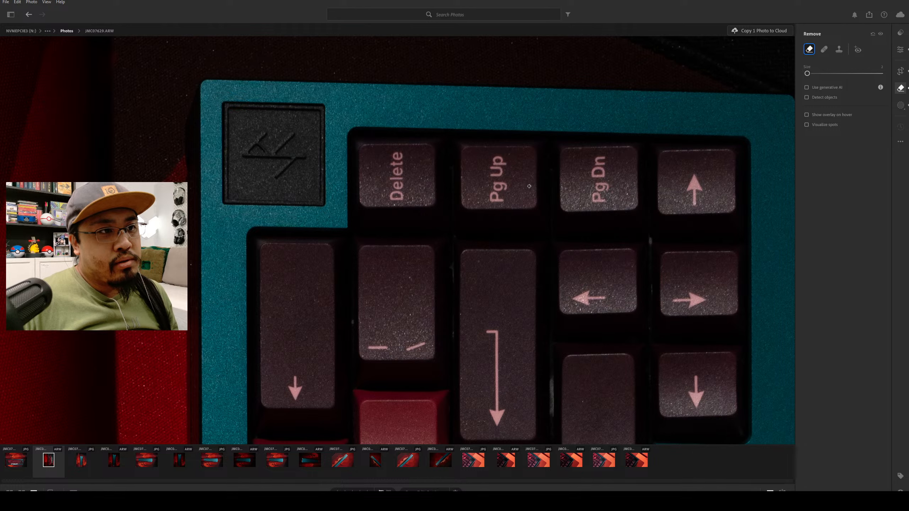
{"action": "left_click", "coordinate": [498, 230]}
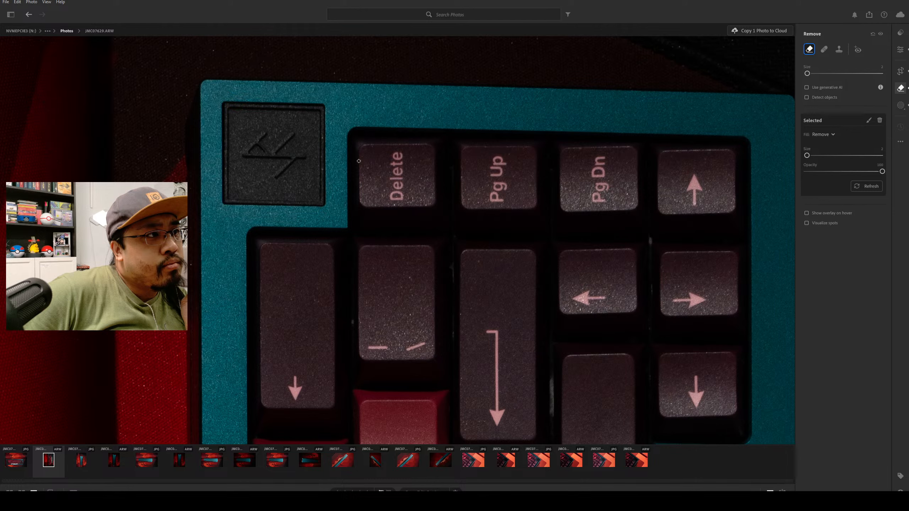
{"action": "key", "text": "shift+p"}
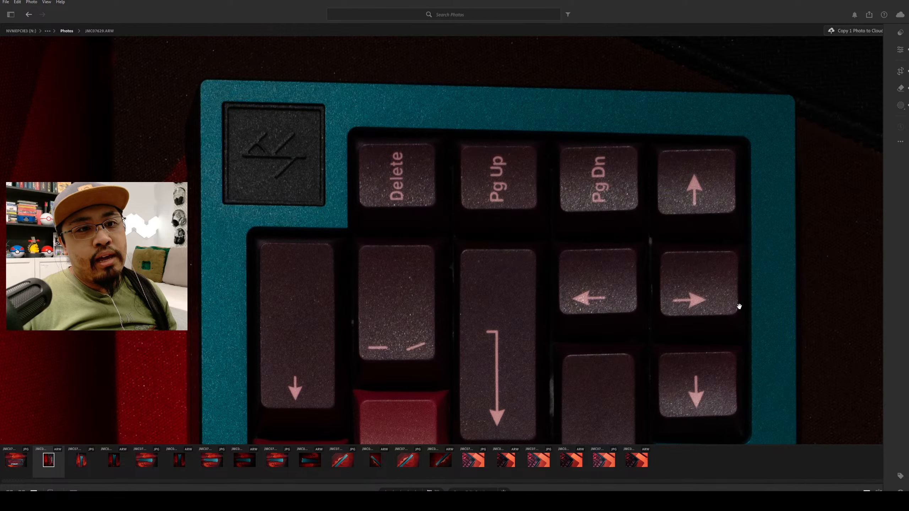
Remove the dust specks on the middle letter keys around Y, with the Remove tool's fill kept on Remove.
{"action": "scroll", "coordinate": [730, 326], "scroll_direction": "down", "scroll_amount": 3}
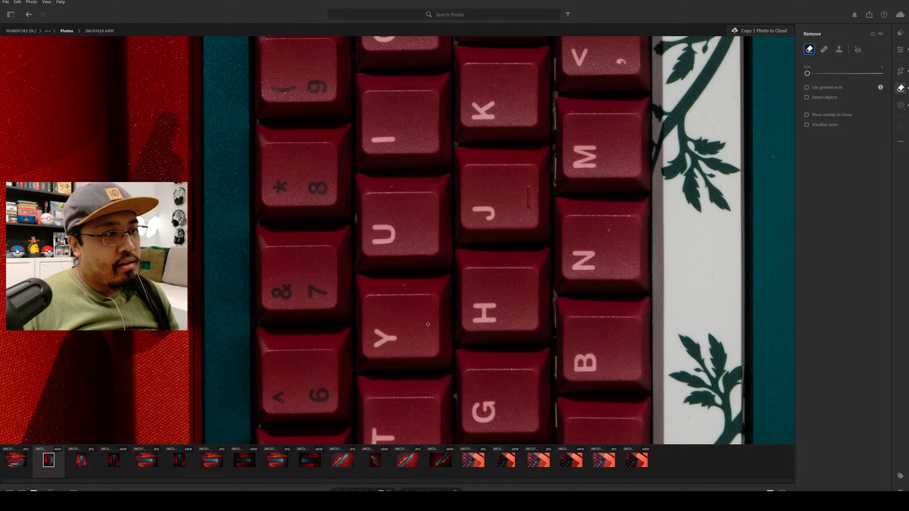
{"action": "left_click", "coordinate": [428, 324]}
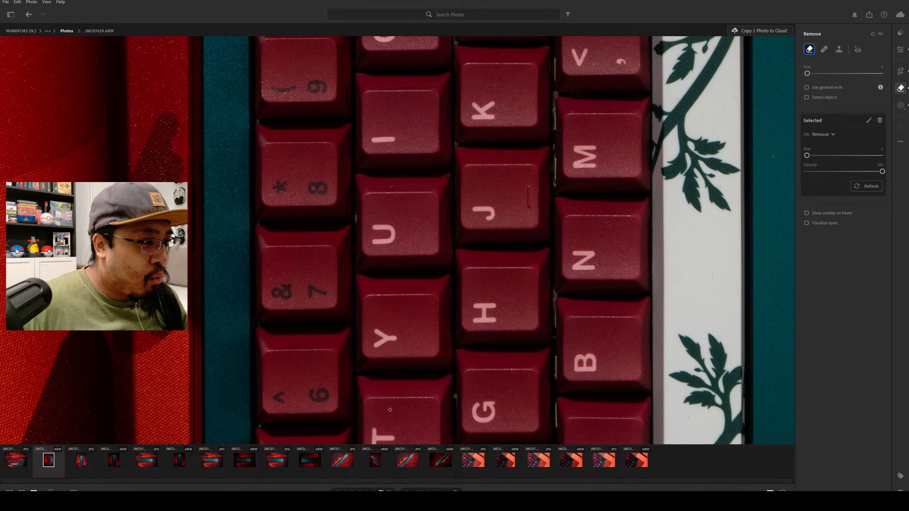
{"action": "scroll", "coordinate": [774, 164], "scroll_direction": "down", "scroll_amount": 1}
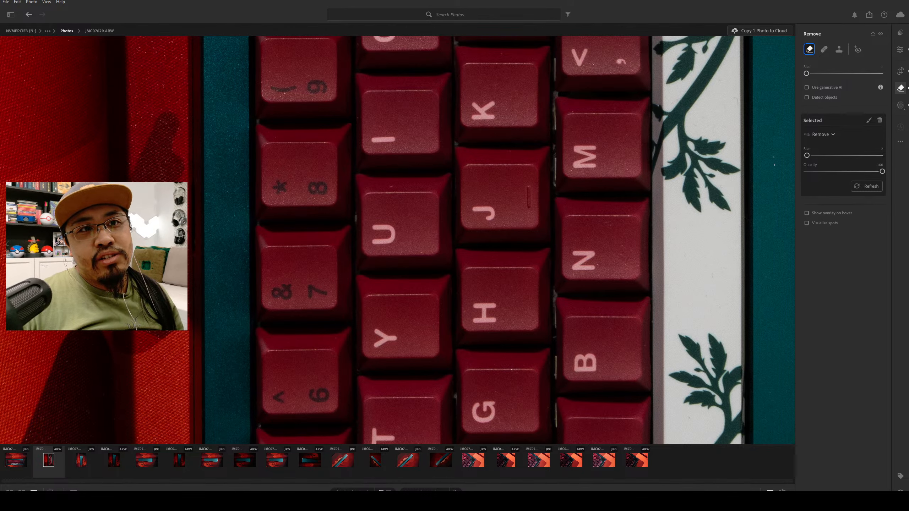
{"action": "scroll", "coordinate": [772, 158], "scroll_direction": "up", "scroll_amount": 2}
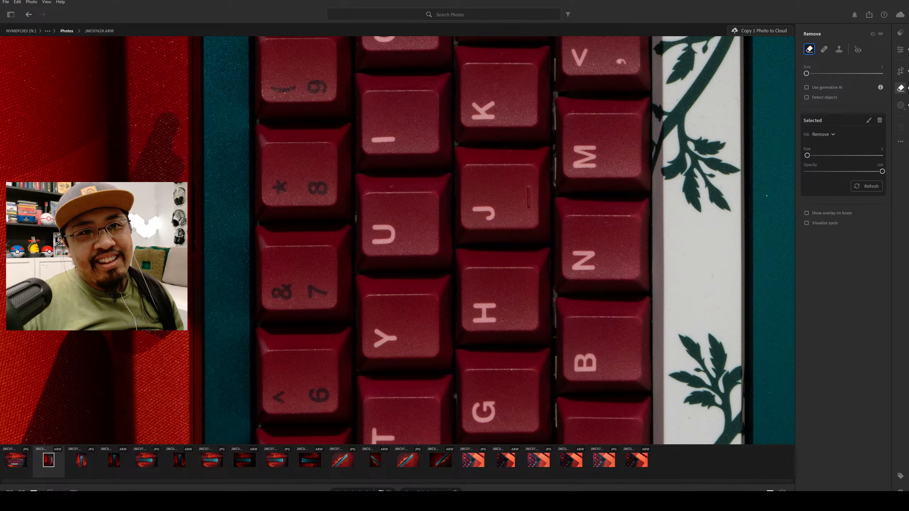
Remove the dust specks around the Alt key and the adjacent teal case with a slightly larger Remove brush.
{"action": "left_click", "coordinate": [901, 49]}
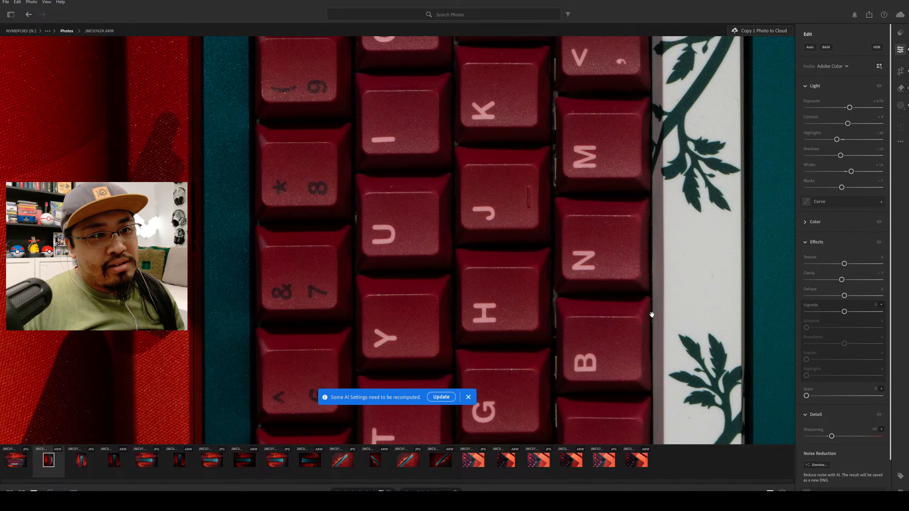
{"action": "scroll", "coordinate": [651, 315], "scroll_direction": "down", "scroll_amount": 10}
{"action": "scroll", "coordinate": [611, 223], "scroll_direction": "down", "scroll_amount": 6}
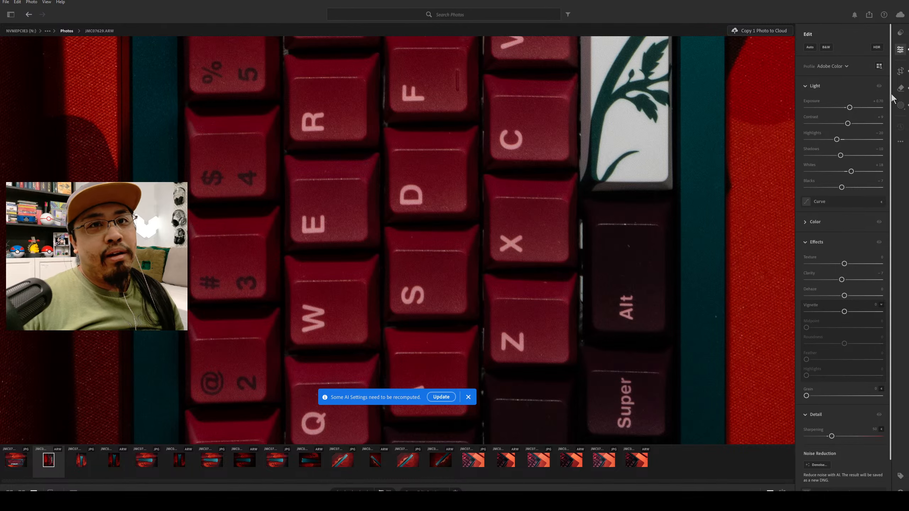
{"action": "left_click", "coordinate": [901, 88]}
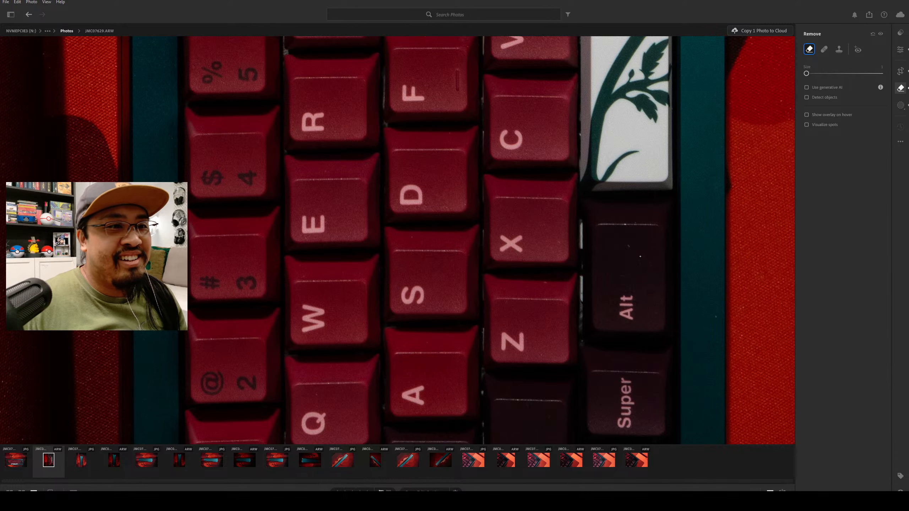
{"action": "key", "text": "bracketright"}
{"action": "key", "text": "bracketright"}
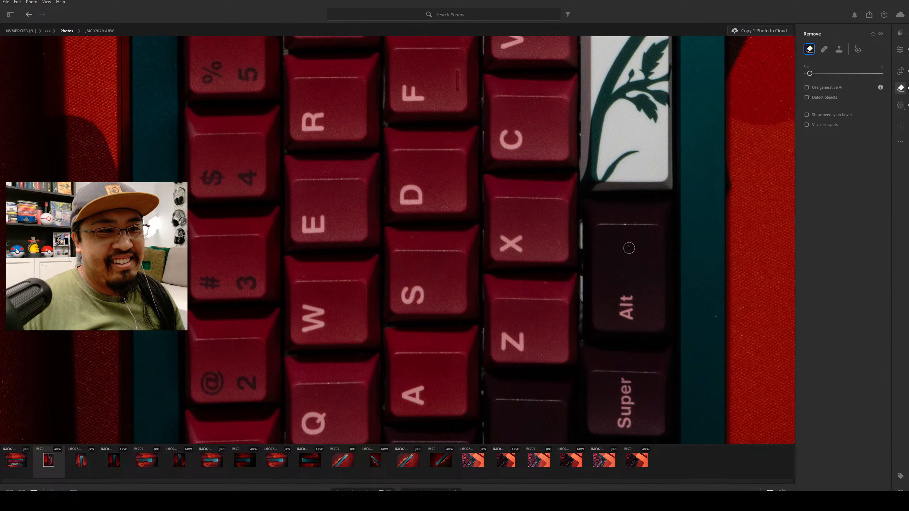
{"action": "left_click", "coordinate": [634, 278]}
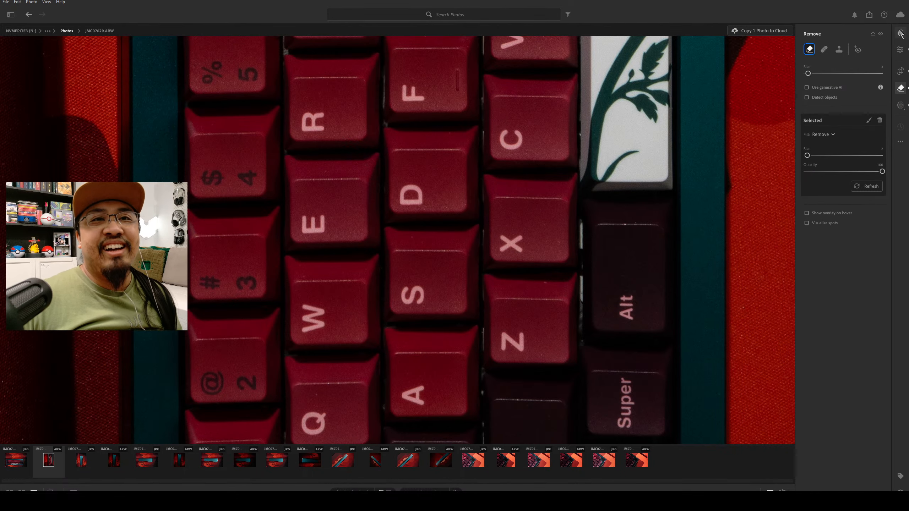
Remove the dust specks along the teal case edge at the Esc corner with a small Remove brush.
{"action": "left_click", "coordinate": [900, 50]}
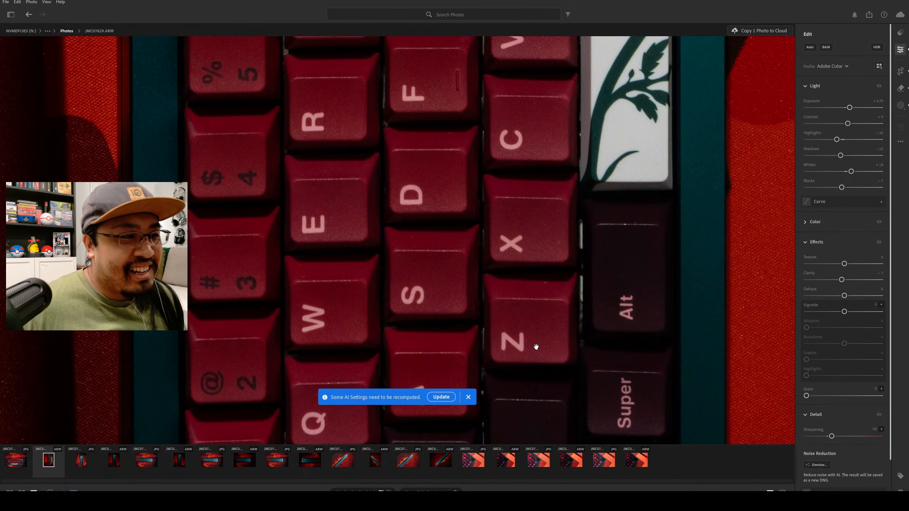
{"action": "left_click_drag", "start_coordinate": [536, 347], "coordinate": [562, 137]}
{"action": "left_click_drag", "start_coordinate": [466, 313], "coordinate": [432, 299]}
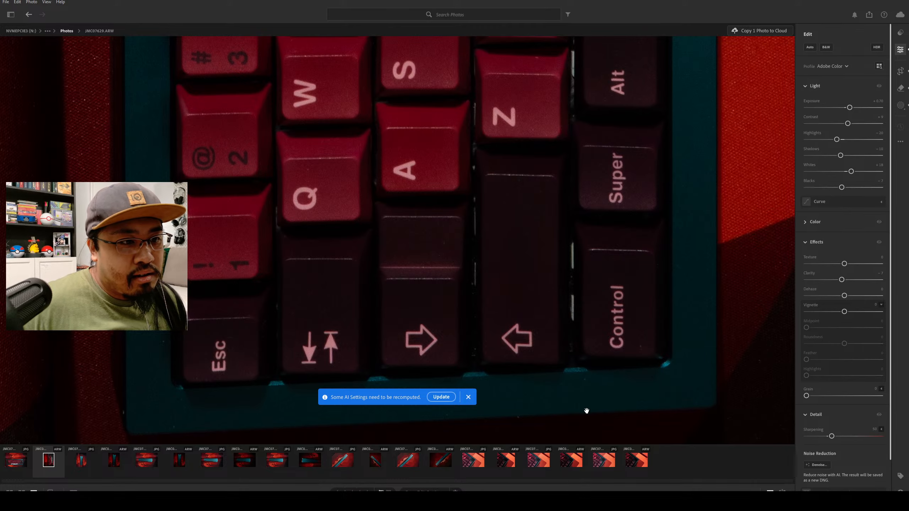
{"action": "left_click_drag", "start_coordinate": [587, 411], "coordinate": [569, 345]}
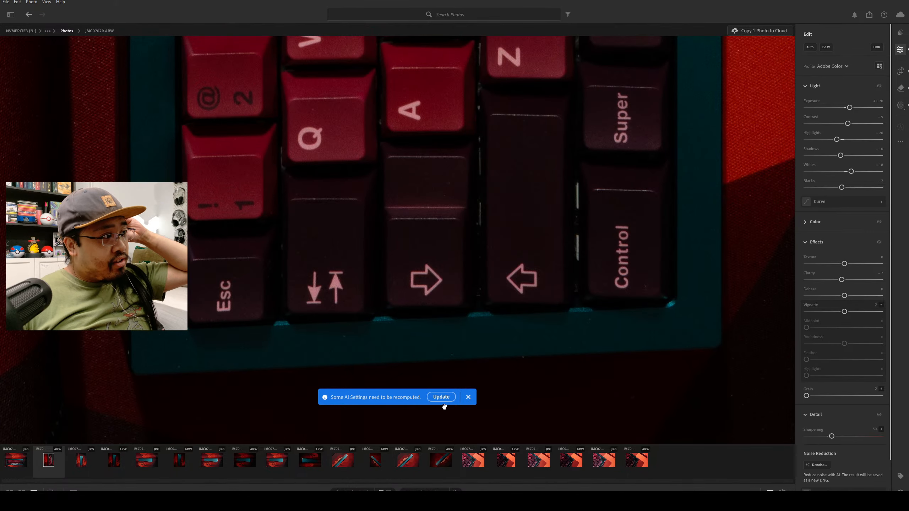
{"action": "left_click", "coordinate": [901, 87]}
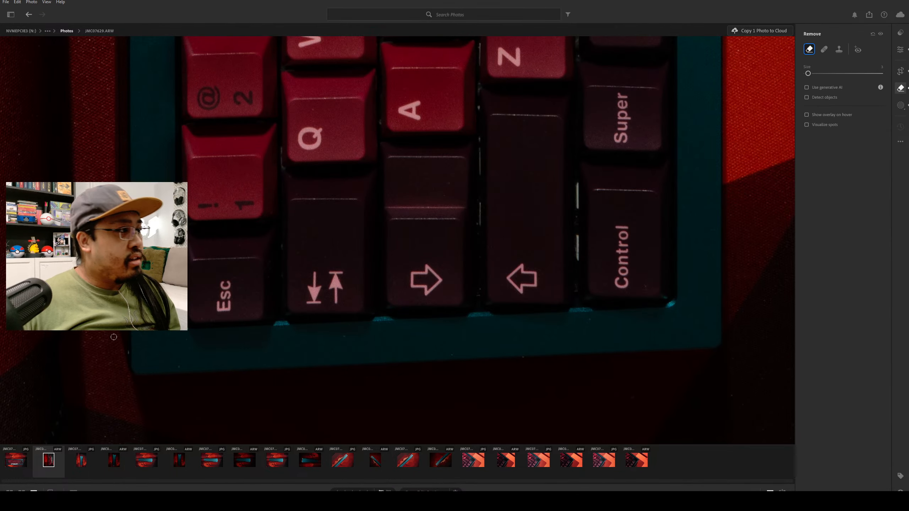
{"action": "scroll", "coordinate": [397, 240], "scroll_direction": "up", "scroll_amount": 1}
{"action": "scroll", "coordinate": [398, 241], "scroll_direction": "down", "scroll_amount": 2}
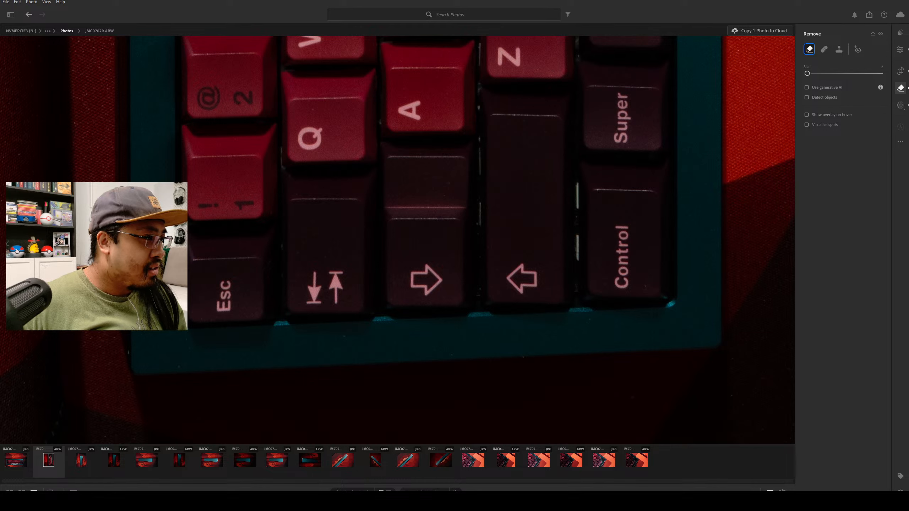
{"action": "left_click", "coordinate": [131, 338]}
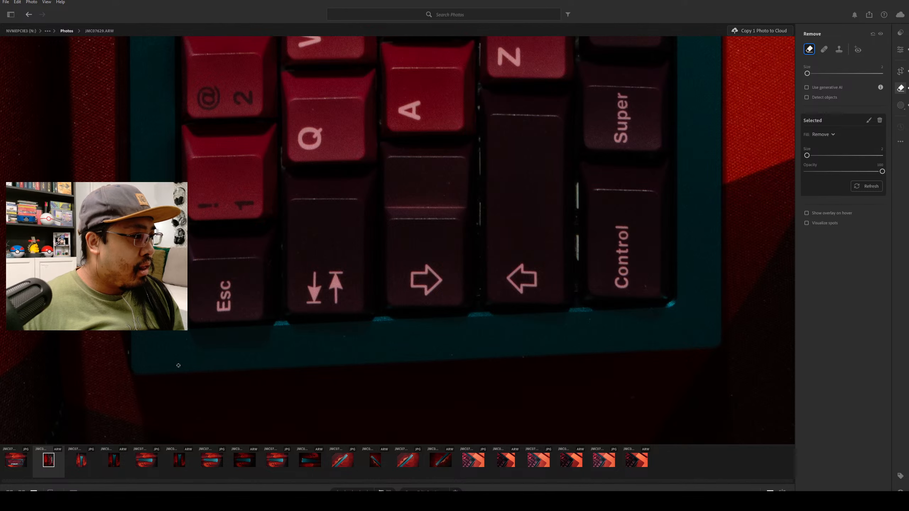
{"action": "key", "text": "bracketright"}
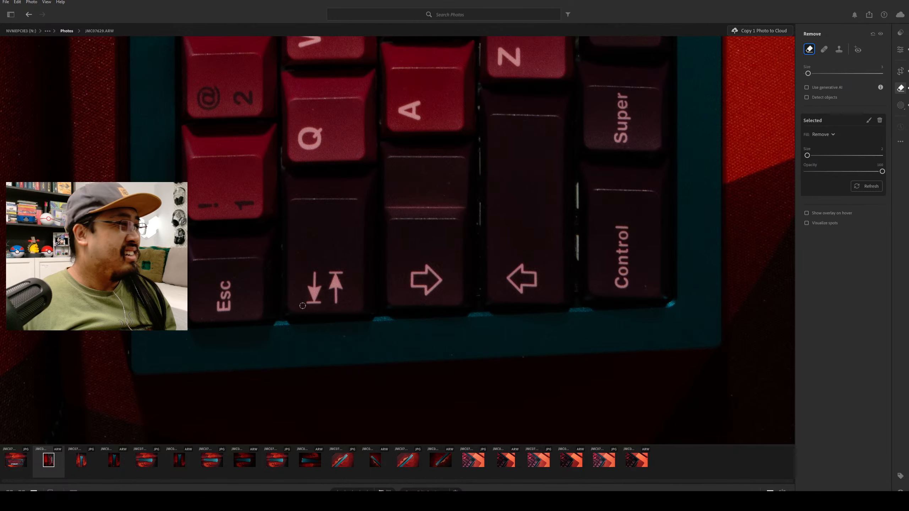
Remove the dust specks between the B and V keys and on the white spacebar next to the N key.
{"action": "left_click", "coordinate": [901, 49]}
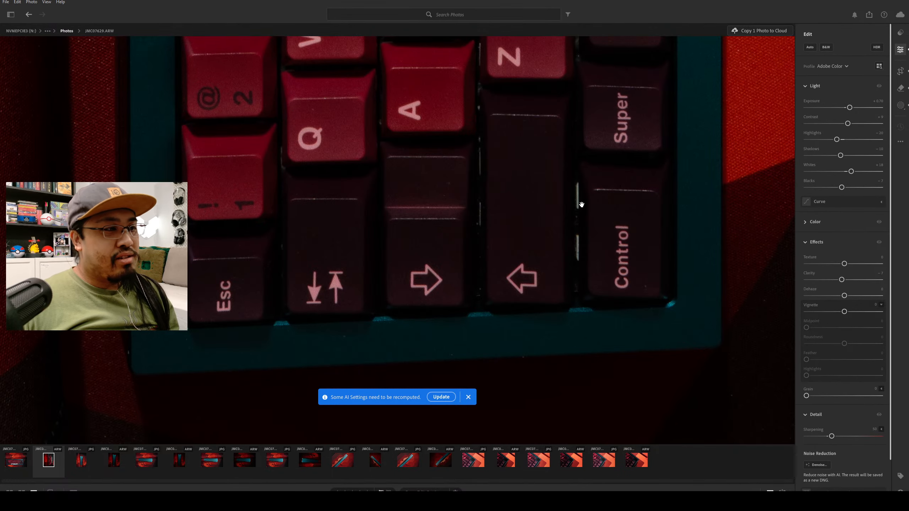
{"action": "left_click_drag", "start_coordinate": [547, 102], "coordinate": [529, 325]}
{"action": "left_click_drag", "start_coordinate": [494, 202], "coordinate": [458, 370]}
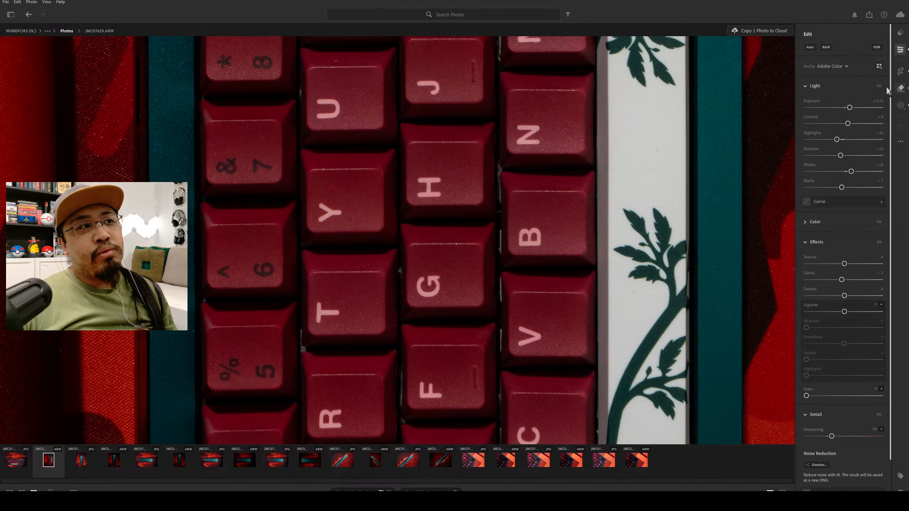
{"action": "left_click", "coordinate": [901, 87]}
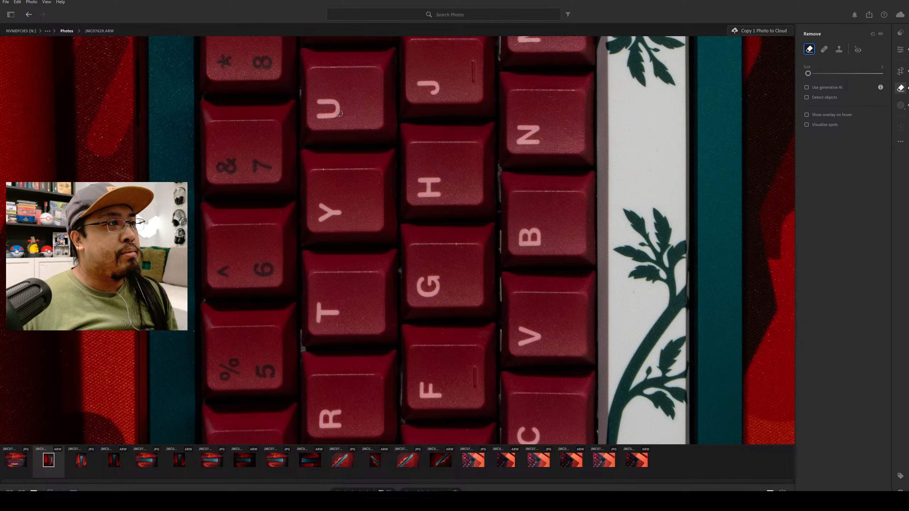
{"action": "left_click", "coordinate": [581, 262]}
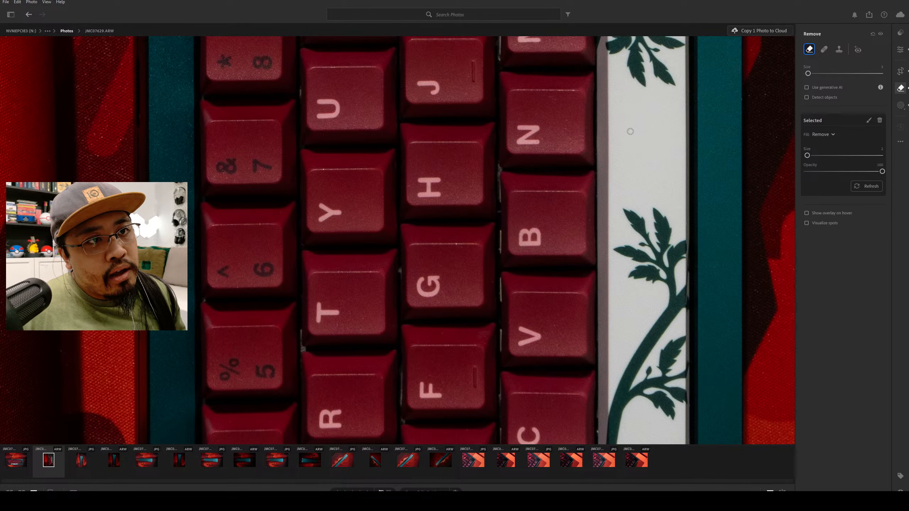
{"action": "left_click_drag", "start_coordinate": [630, 129], "coordinate": [631, 134]}
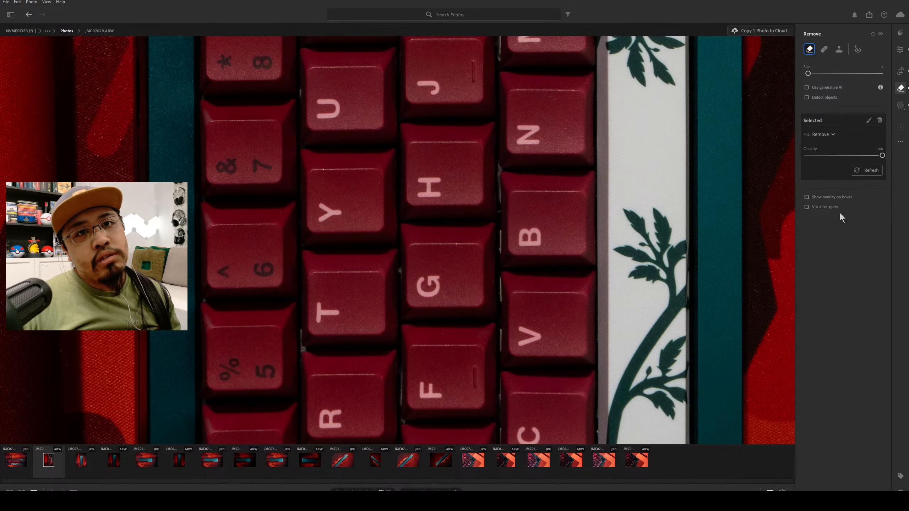
Remove the speck on the upper white spacebar and the curved hair across the 0 key with the Remove tool.
{"action": "left_click", "coordinate": [901, 49]}
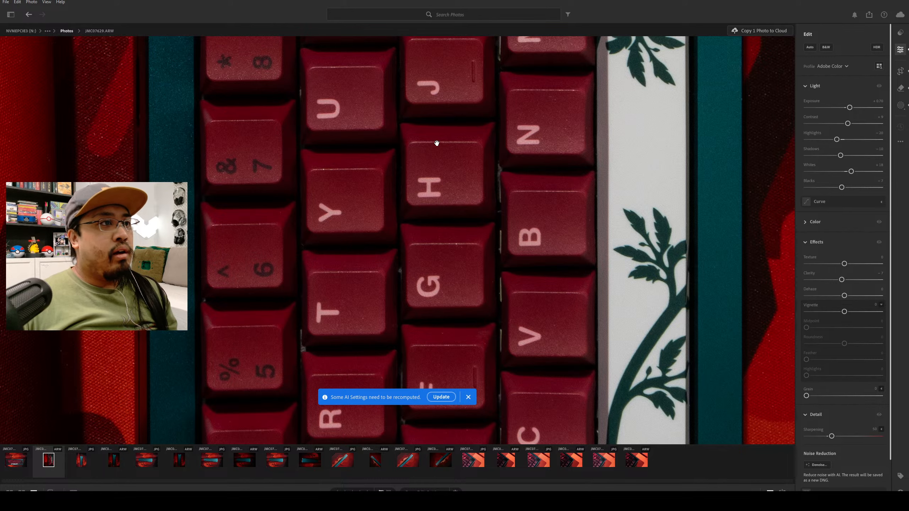
{"action": "left_click_drag", "start_coordinate": [422, 136], "coordinate": [447, 301]}
{"action": "left_click_drag", "start_coordinate": [370, 148], "coordinate": [392, 209]}
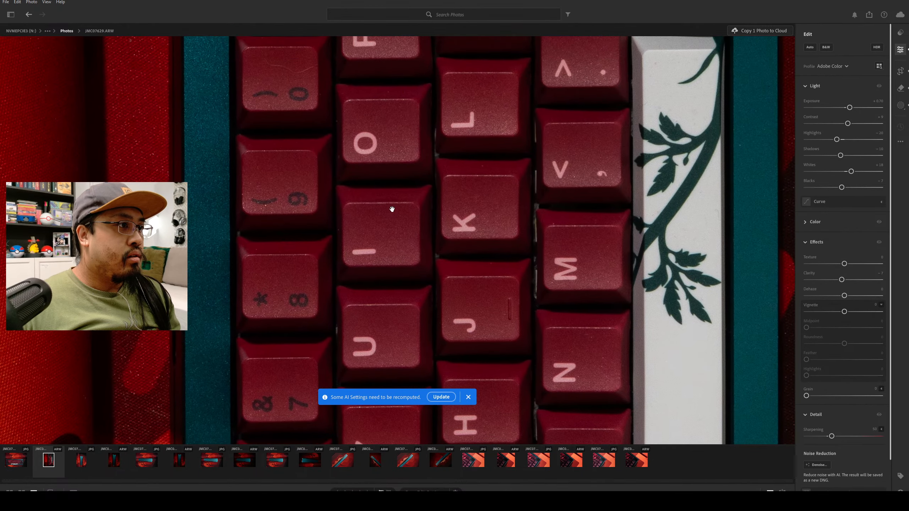
{"action": "left_click_drag", "start_coordinate": [412, 121], "coordinate": [398, 209]}
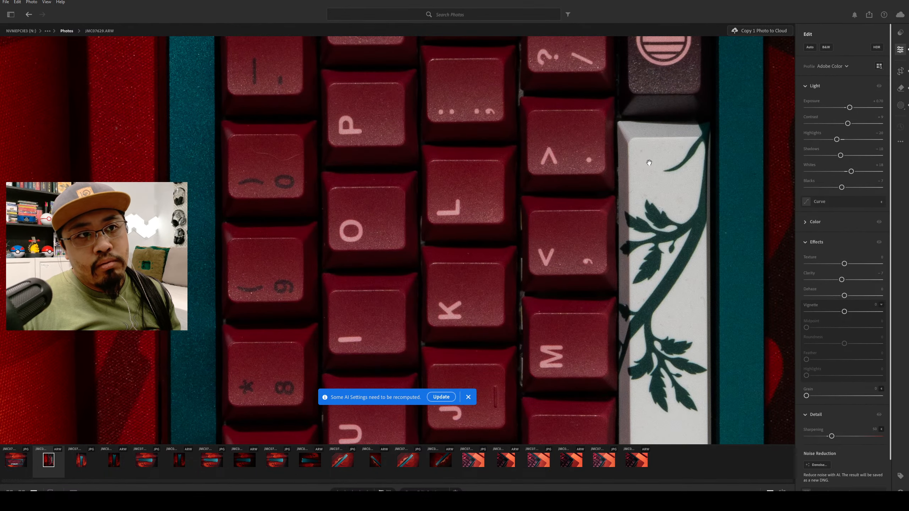
{"action": "left_click", "coordinate": [901, 106]}
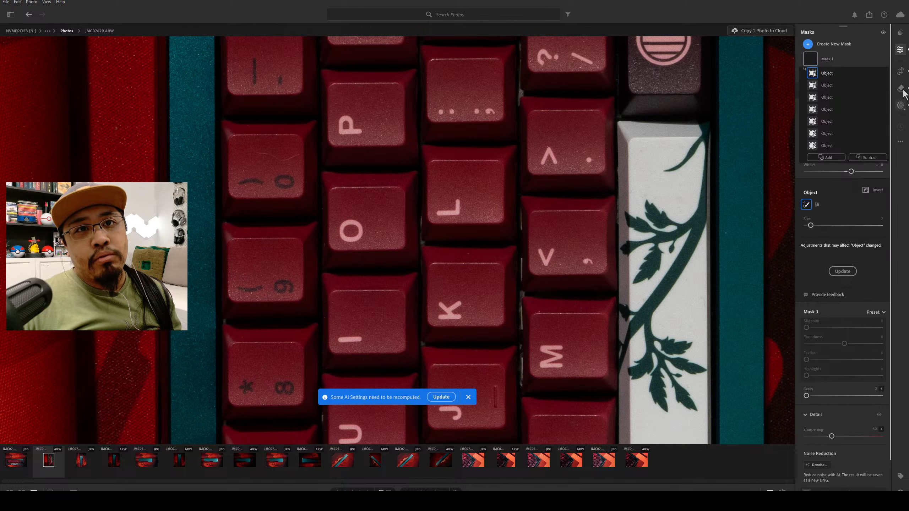
{"action": "left_click", "coordinate": [901, 89]}
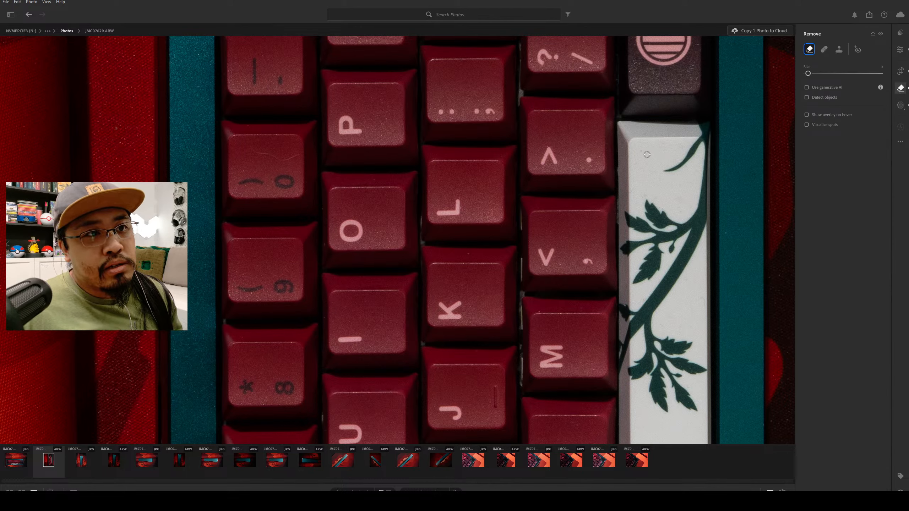
{"action": "left_click", "coordinate": [645, 190]}
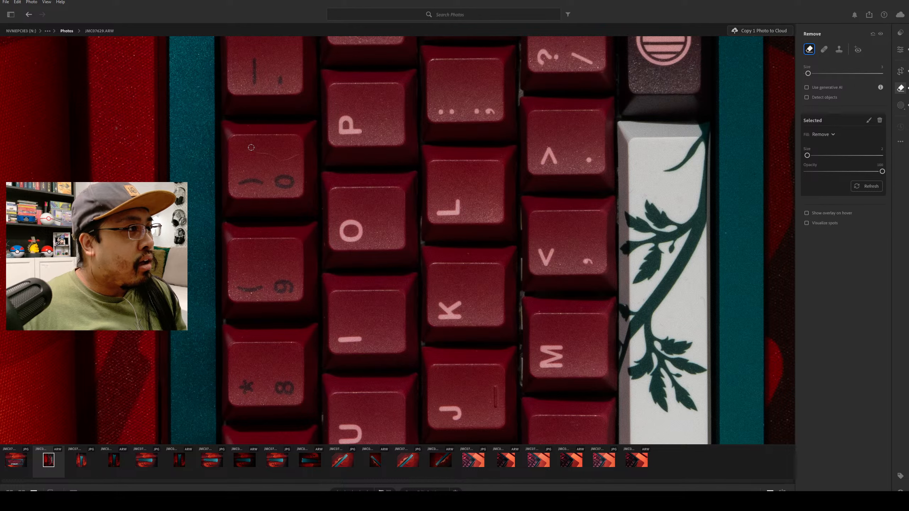
{"action": "mouse_move", "coordinate": [251, 147]}
{"action": "left_mouse_down"}
{"action": "mouse_move", "coordinate": [280, 160]}
{"action": "mouse_move", "coordinate": [299, 155]}
{"action": "left_mouse_up"}
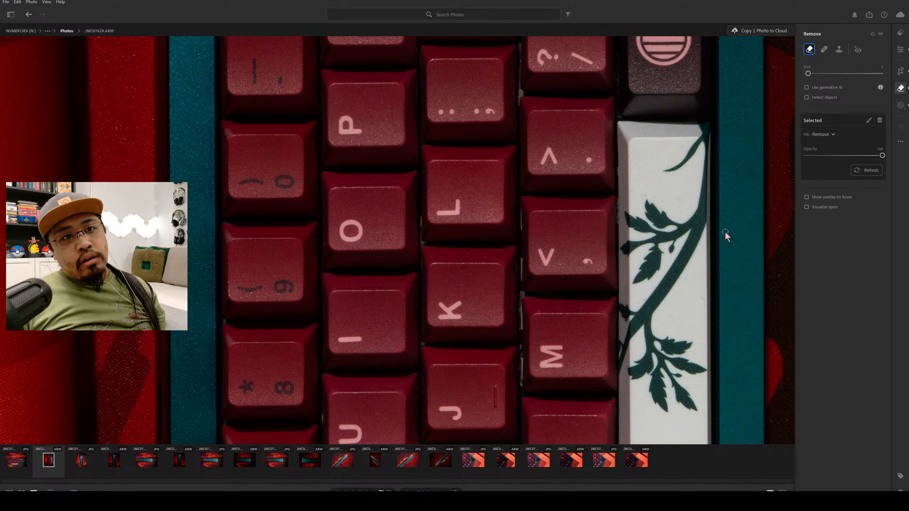
Remove the dust specks on the white spacebar around the leafy branch beside the M key.
{"action": "left_click", "coordinate": [699, 293]}
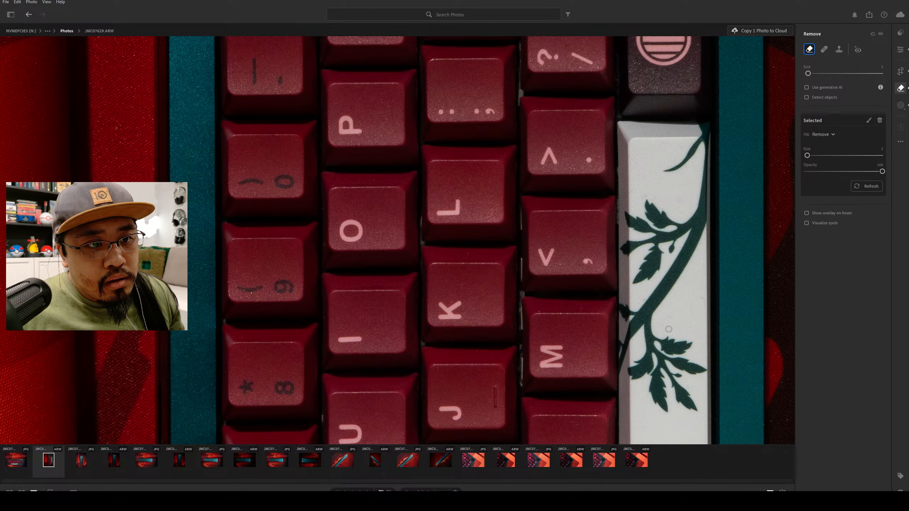
{"action": "left_click_drag", "start_coordinate": [661, 324], "coordinate": [664, 325]}
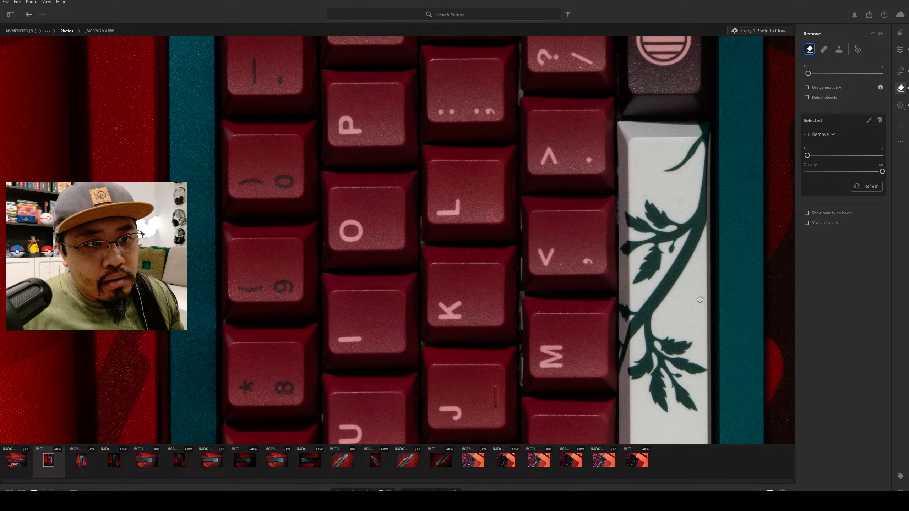
{"action": "left_click_drag", "start_coordinate": [701, 298], "coordinate": [703, 308]}
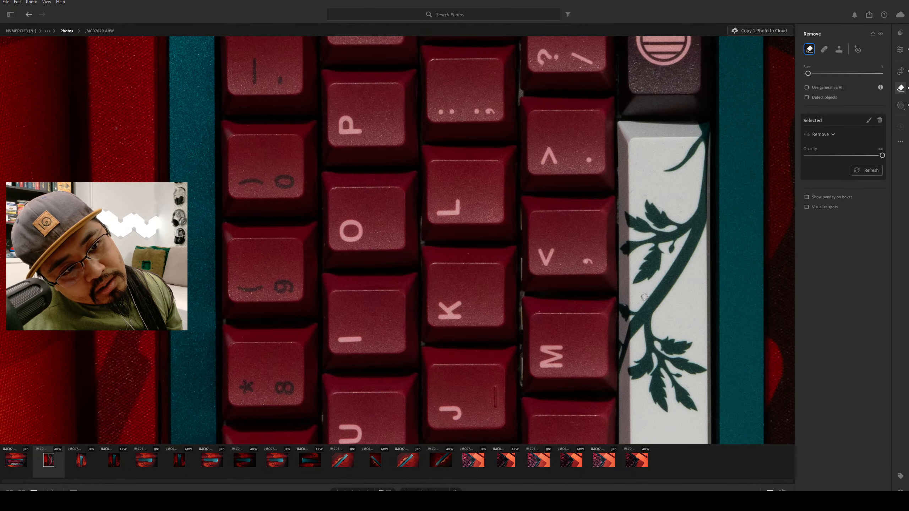
{"action": "left_click_drag", "start_coordinate": [645, 297], "coordinate": [637, 305]}
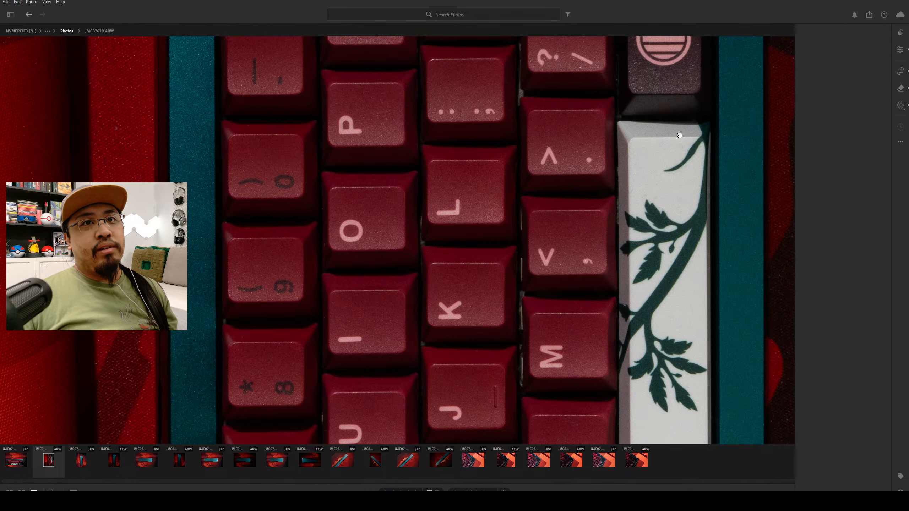
Remove the dust specks on the N, T and F keys with a smaller Remove brush.
{"action": "scroll", "coordinate": [561, 147], "scroll_direction": "down", "scroll_amount": 4}
{"action": "scroll", "coordinate": [517, 334], "scroll_direction": "down", "scroll_amount": 5}
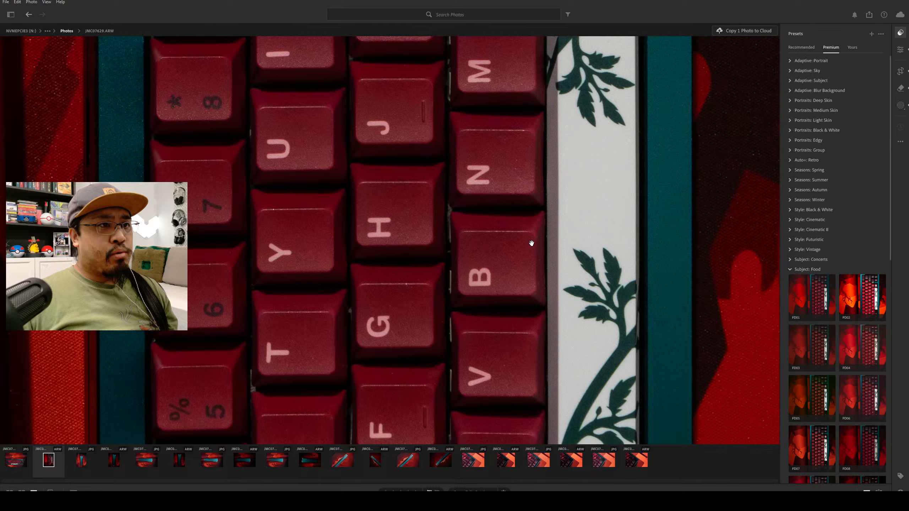
{"action": "left_click_drag", "start_coordinate": [532, 243], "coordinate": [570, 219]}
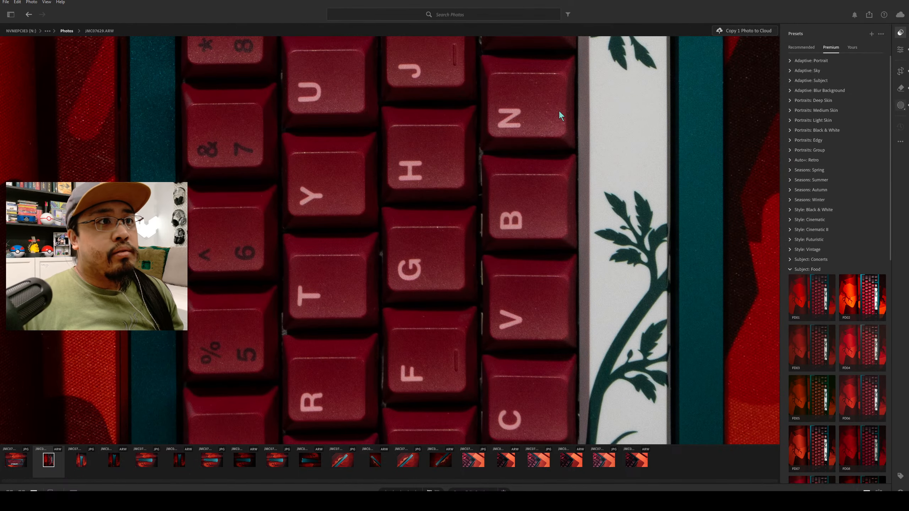
{"action": "left_click", "coordinate": [901, 88]}
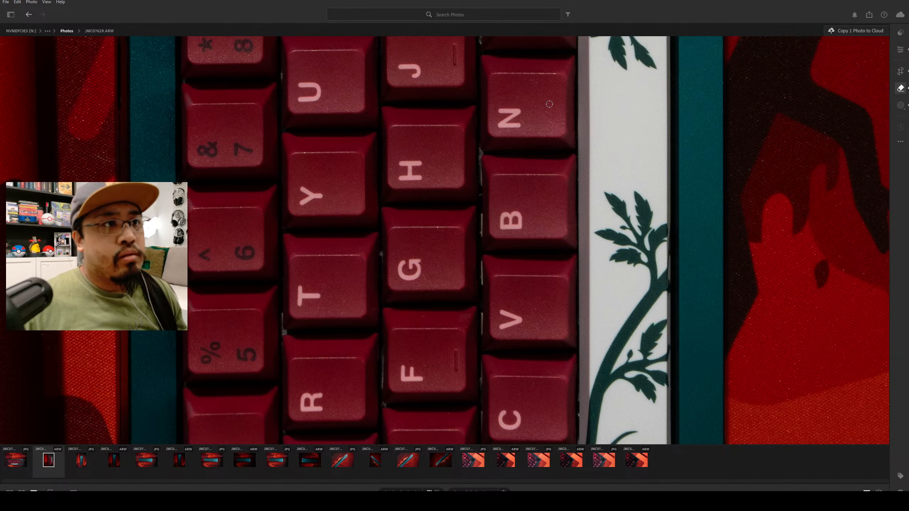
{"action": "left_click", "coordinate": [901, 88]}
{"action": "key", "text": "bracketright"}
{"action": "key", "text": "bracketleft"}
{"action": "key", "text": "bracketleft"}
{"action": "left_click", "coordinate": [524, 122]}
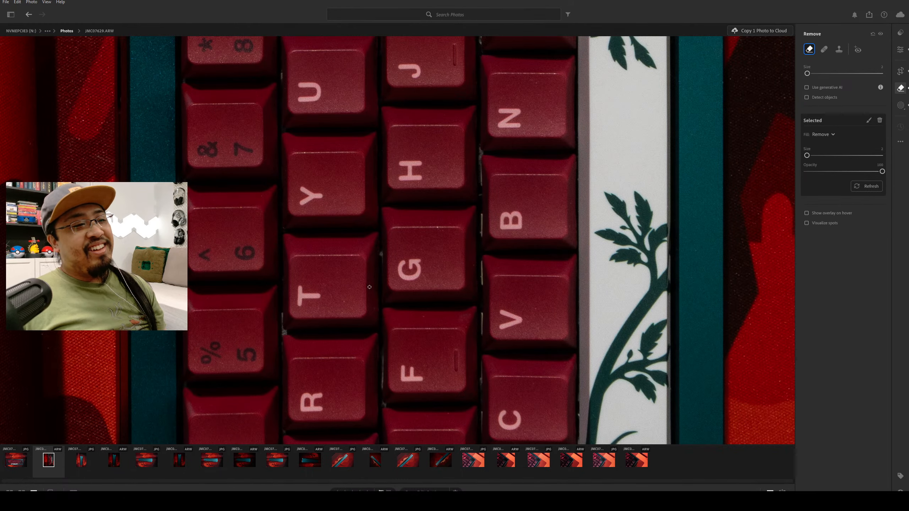
{"action": "left_click", "coordinate": [344, 301]}
{"action": "left_click", "coordinate": [425, 319]}
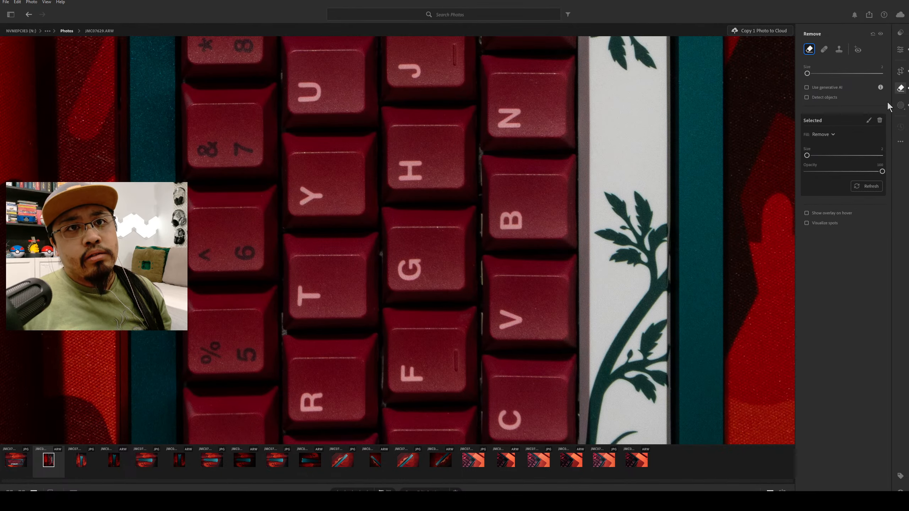
Update the photo's AI settings that need to be recomputed.
{"action": "left_click", "coordinate": [901, 49]}
{"action": "scroll", "coordinate": [508, 358], "scroll_direction": "down", "scroll_amount": 5}
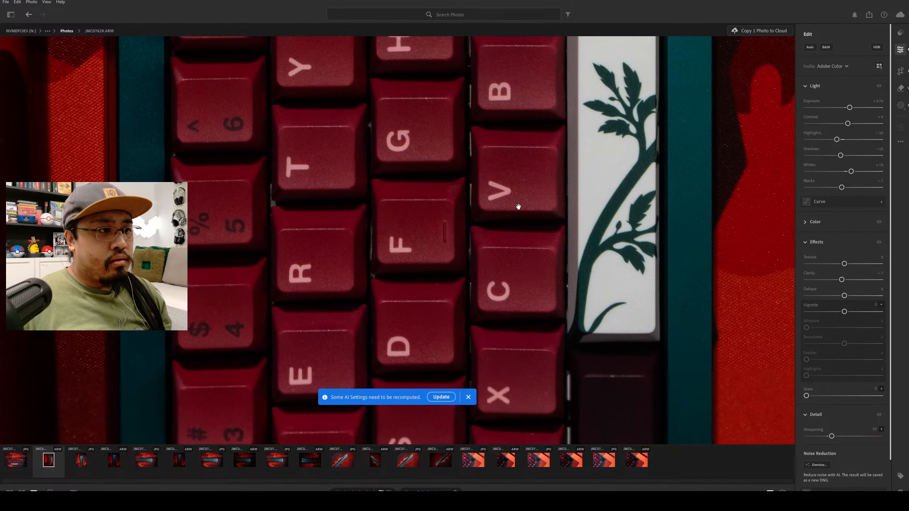
{"action": "scroll", "coordinate": [537, 326], "scroll_direction": "down", "scroll_amount": 5}
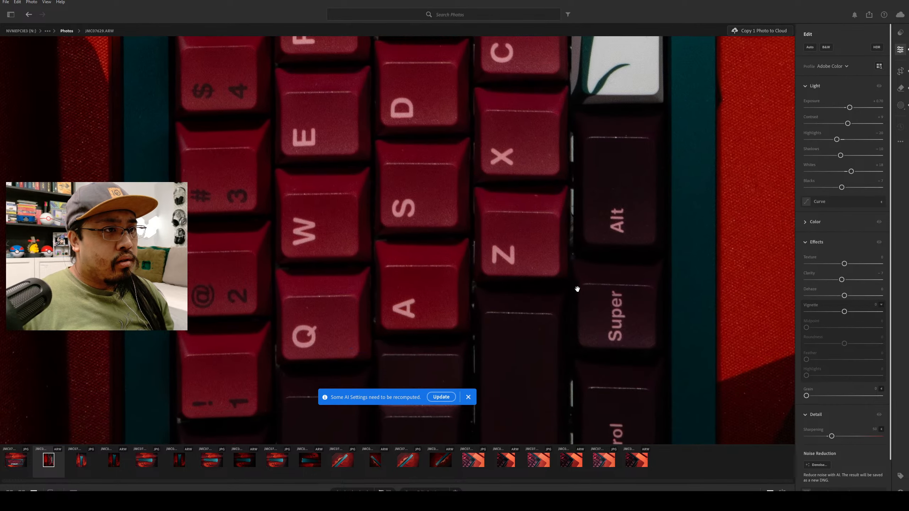
{"action": "scroll", "coordinate": [361, 329], "scroll_direction": "down", "scroll_amount": 3}
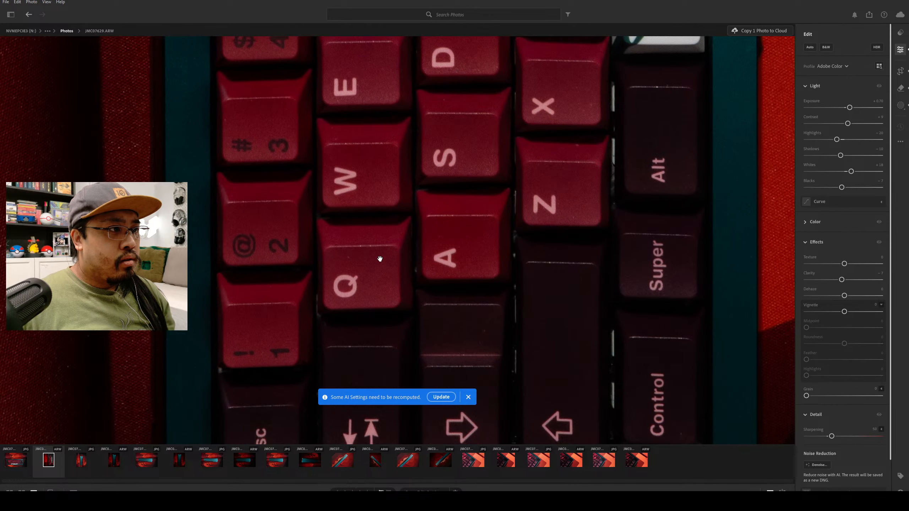
{"action": "left_click", "coordinate": [443, 399]}
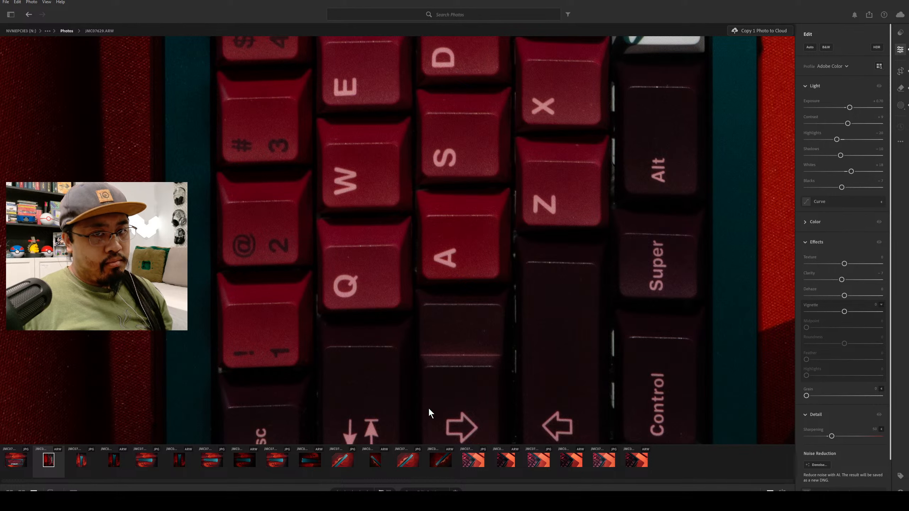
Remove the dust specks on the dark key below A, the Esc key and the Control key.
{"action": "left_click", "coordinate": [901, 88]}
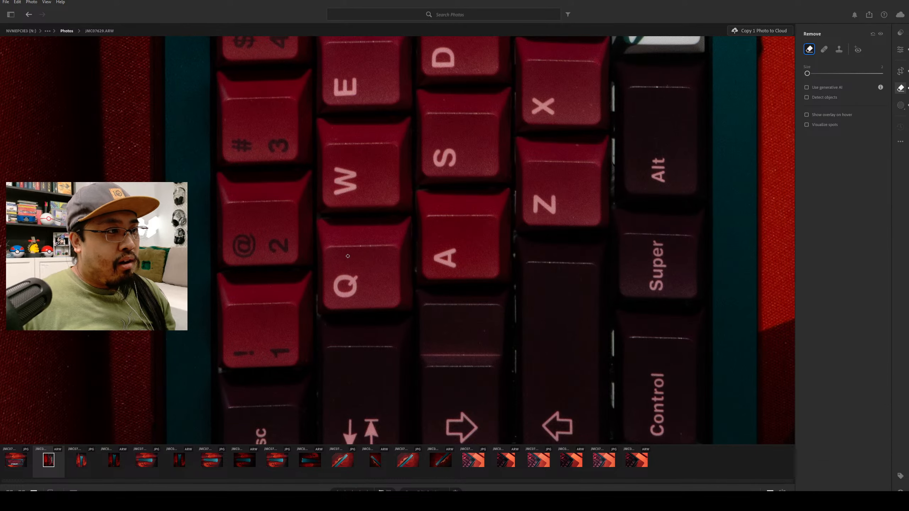
{"action": "left_click", "coordinate": [484, 333]}
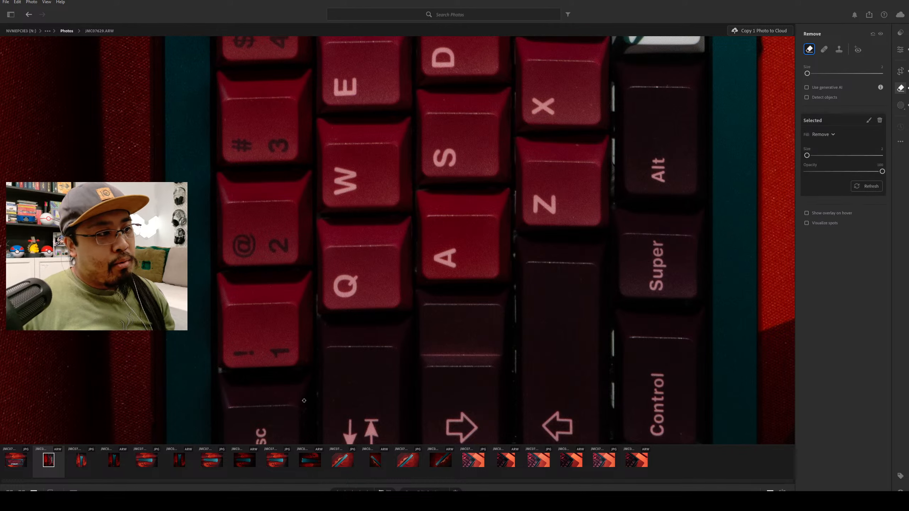
{"action": "left_click", "coordinate": [269, 426]}
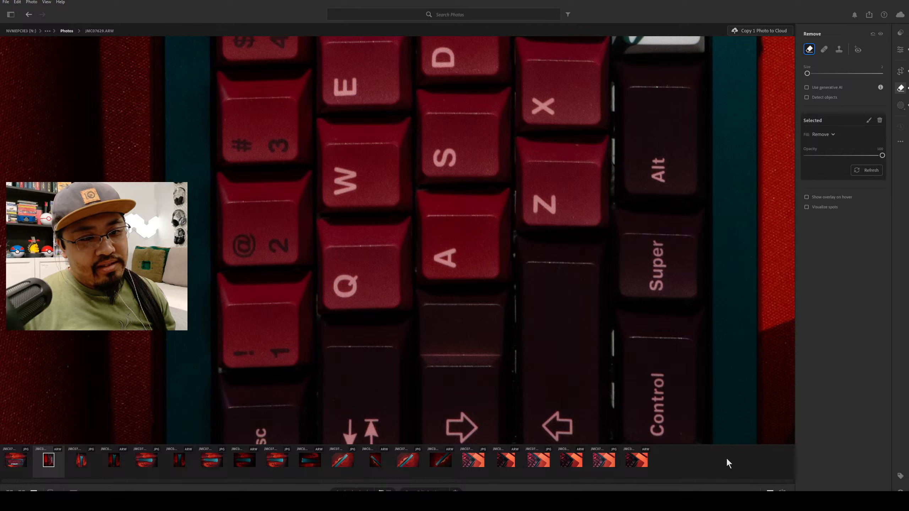
{"action": "left_click", "coordinate": [680, 431]}
{"action": "left_click_drag", "start_coordinate": [629, 404], "coordinate": [641, 422]}
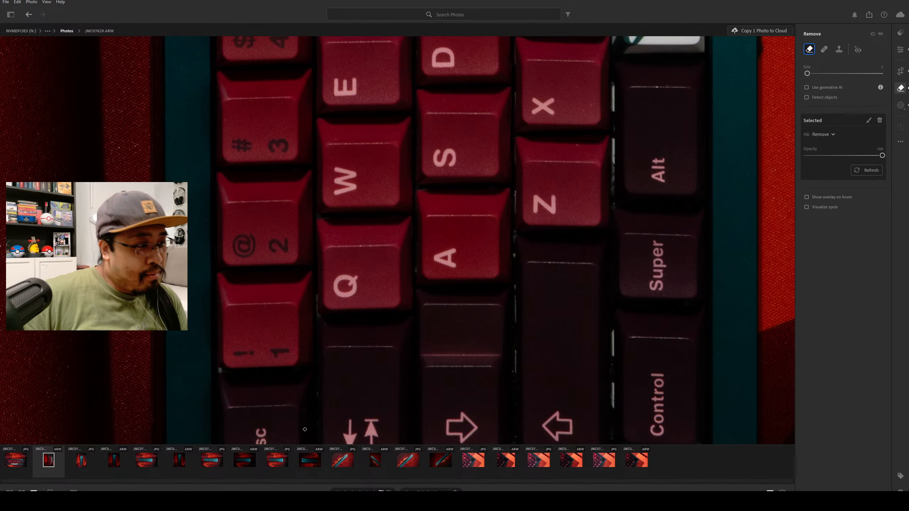
Remove the dust specks at the Esc key's upper edge and on the teal case corner below it.
{"action": "left_click", "coordinate": [901, 36]}
{"action": "left_click_drag", "start_coordinate": [534, 367], "coordinate": [485, 254]}
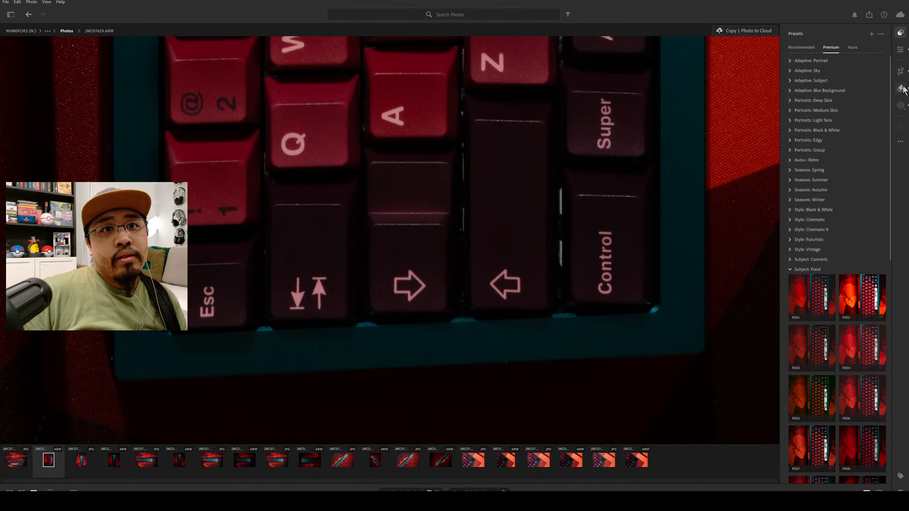
{"action": "key", "text": "h"}
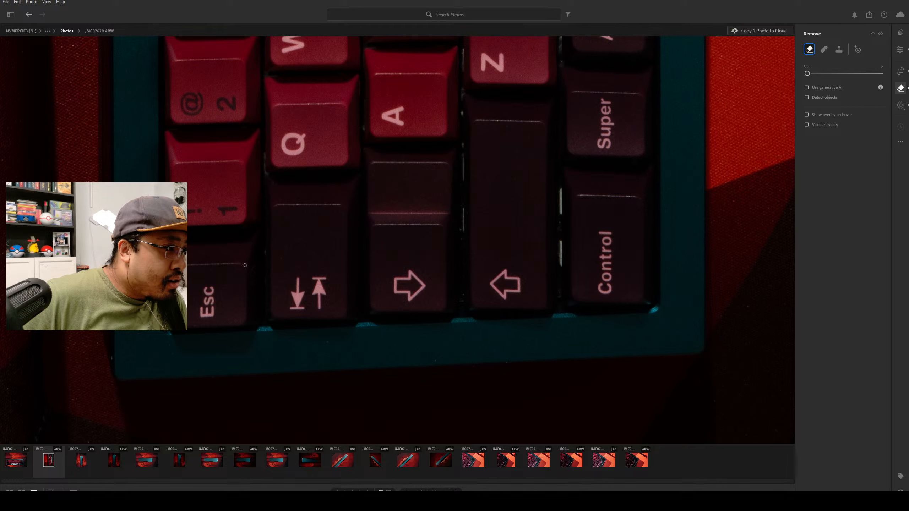
{"action": "mouse_move", "coordinate": [253, 267]}
{"action": "left_mouse_down"}
{"action": "mouse_move", "coordinate": [248, 278]}
{"action": "mouse_move", "coordinate": [258, 279]}
{"action": "mouse_move", "coordinate": [247, 266]}
{"action": "left_mouse_up"}
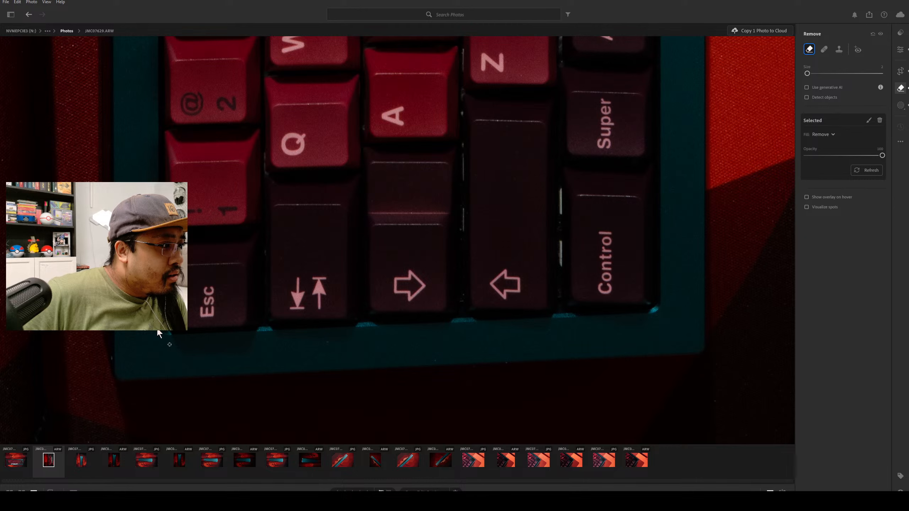
{"action": "left_click", "coordinate": [162, 349]}
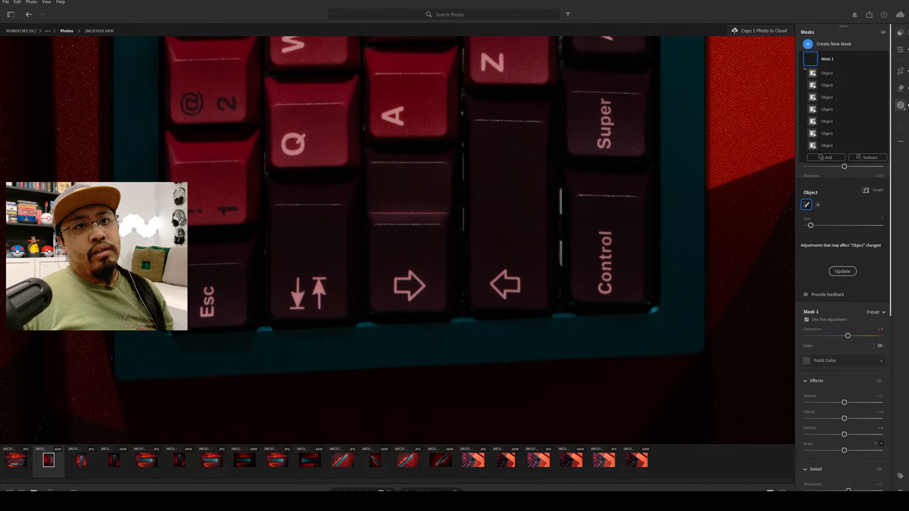
Show the whole photo with its masks and recompute the outdated AI settings.
{"action": "left_click", "coordinate": [902, 33]}
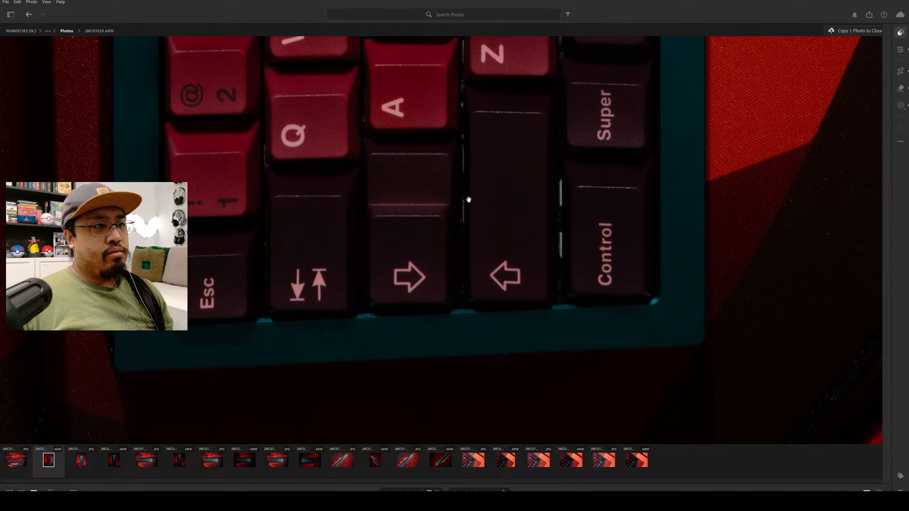
{"action": "left_click", "coordinate": [673, 268]}
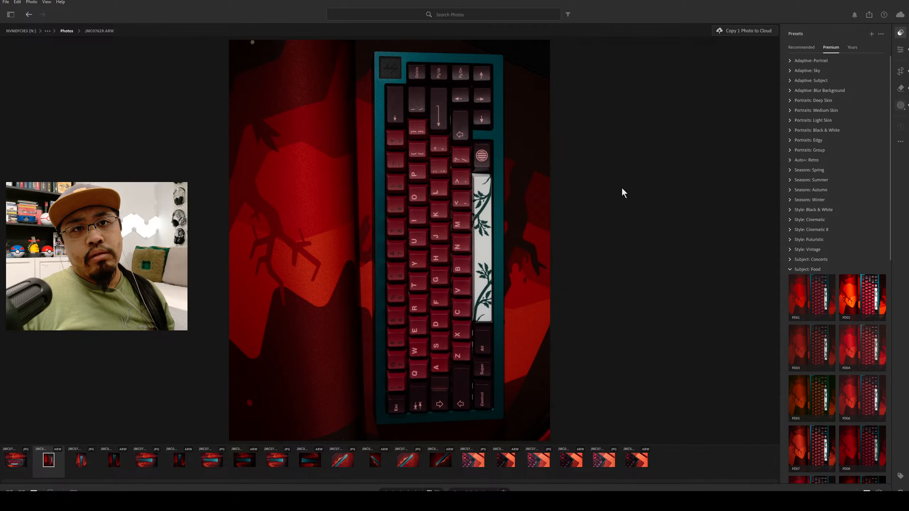
{"action": "key", "text": "m"}
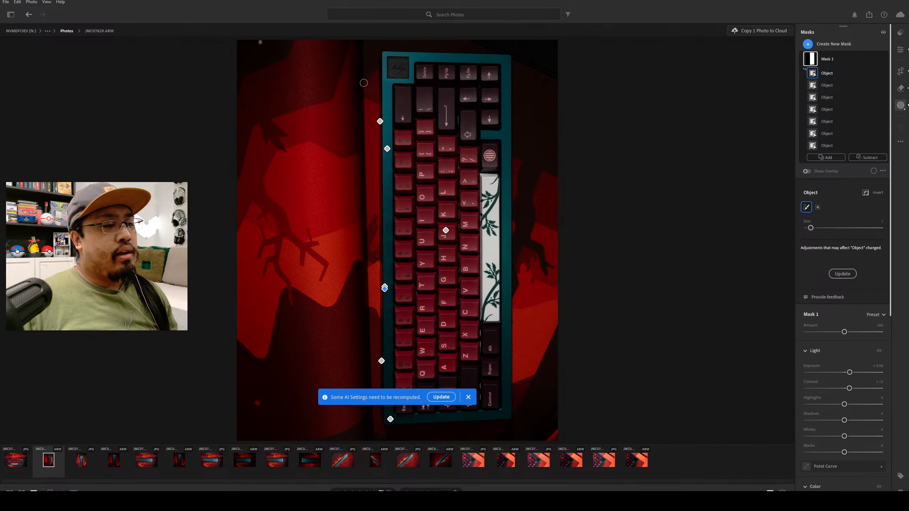
{"action": "left_click", "coordinate": [441, 397]}
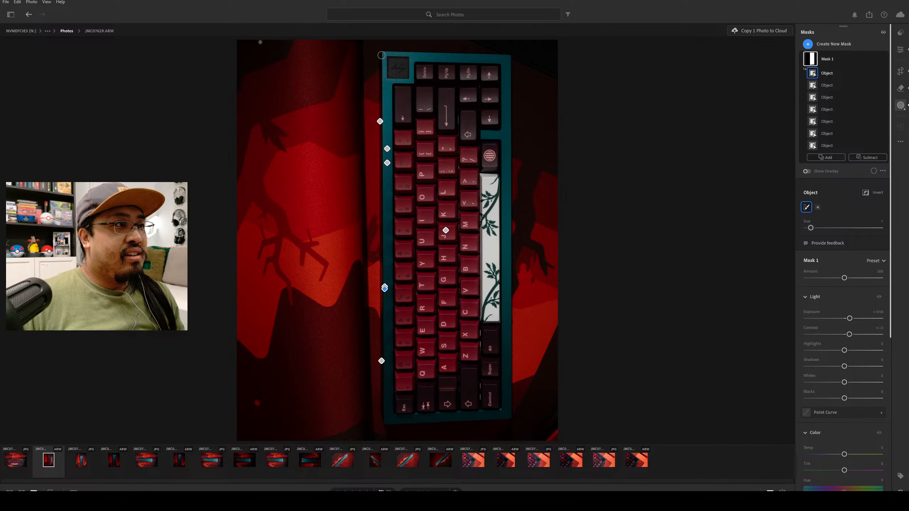
Try to add the keyboard case's long edge beside the number row to Mask 1 as an object, and undo it.
{"action": "left_click_drag", "start_coordinate": [382, 71], "coordinate": [384, 418]}
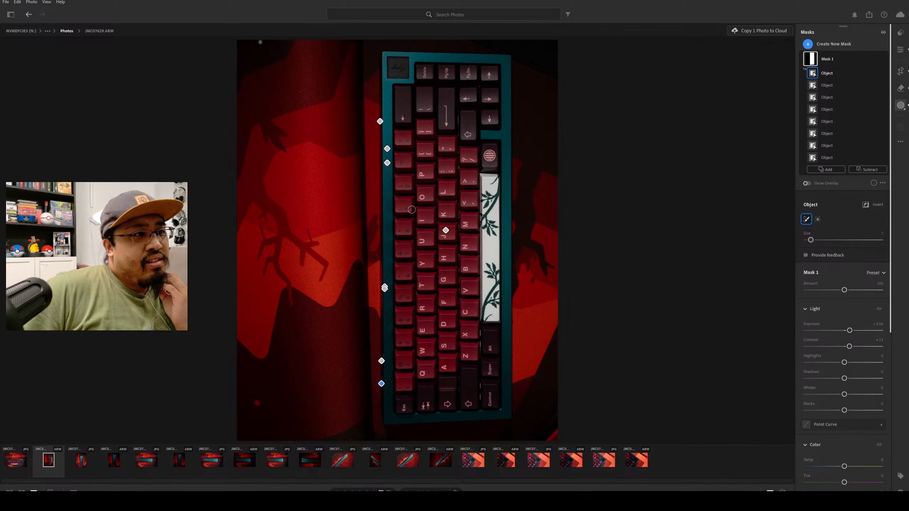
{"action": "key", "text": "ctrl+z"}
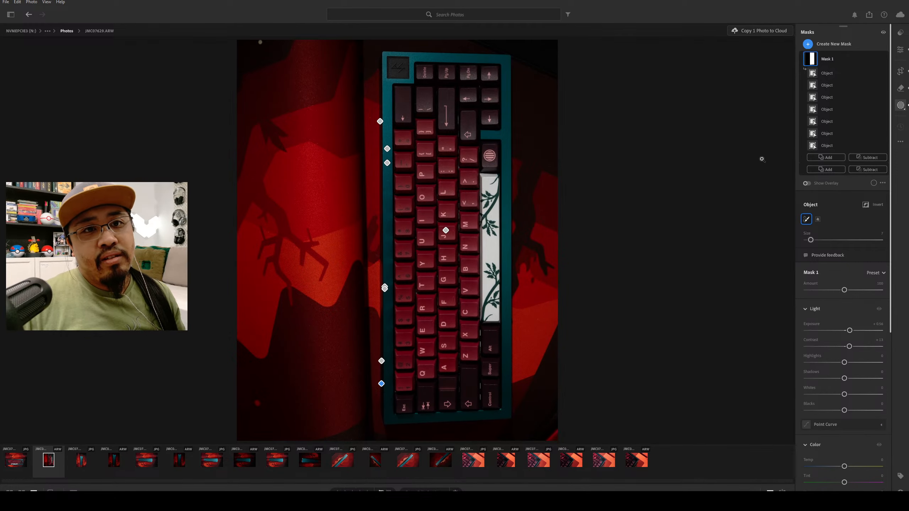
Create a new object mask, Mask 2, covering the keyboard case's long edge beside the number row.
{"action": "left_click", "coordinate": [808, 44]}
{"action": "left_click", "coordinate": [830, 104]}
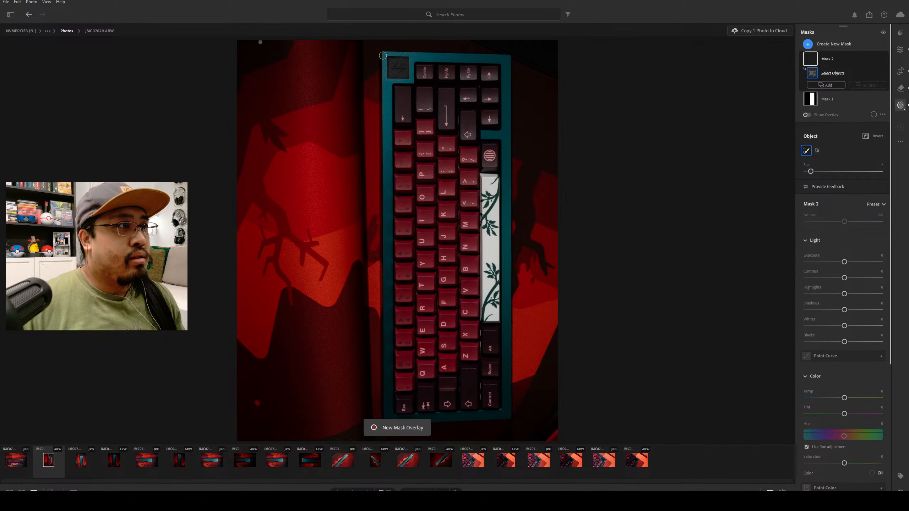
{"action": "scroll", "coordinate": [382, 55], "scroll_direction": "up", "scroll_amount": 2}
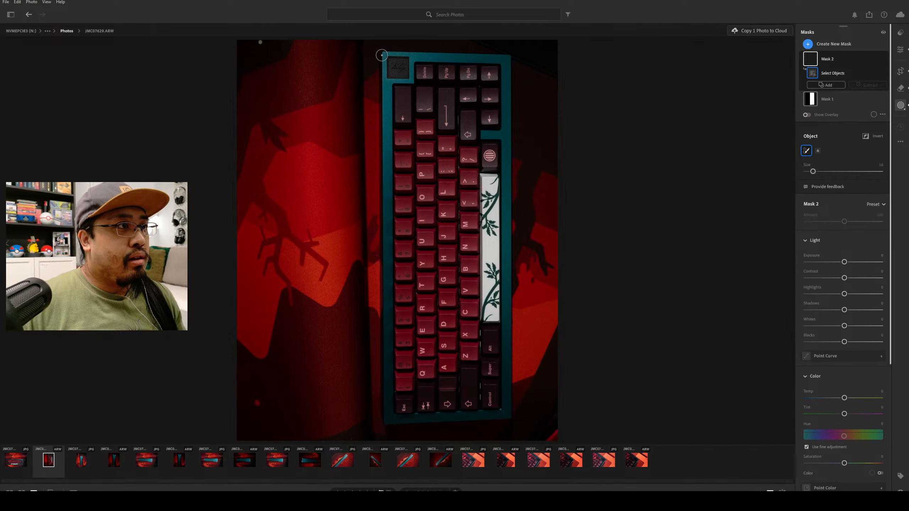
{"action": "left_click_drag", "start_coordinate": [380, 56], "coordinate": [385, 419]}
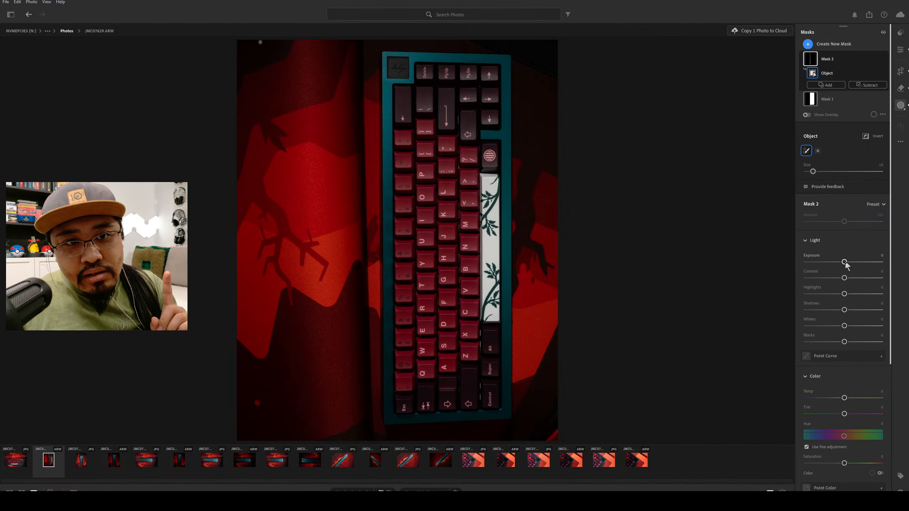
Raise Mask 2's exposure to +0.52 and its shadows to +20 to brighten the case edge.
{"action": "left_click_drag", "start_coordinate": [844, 262], "coordinate": [859, 265]}
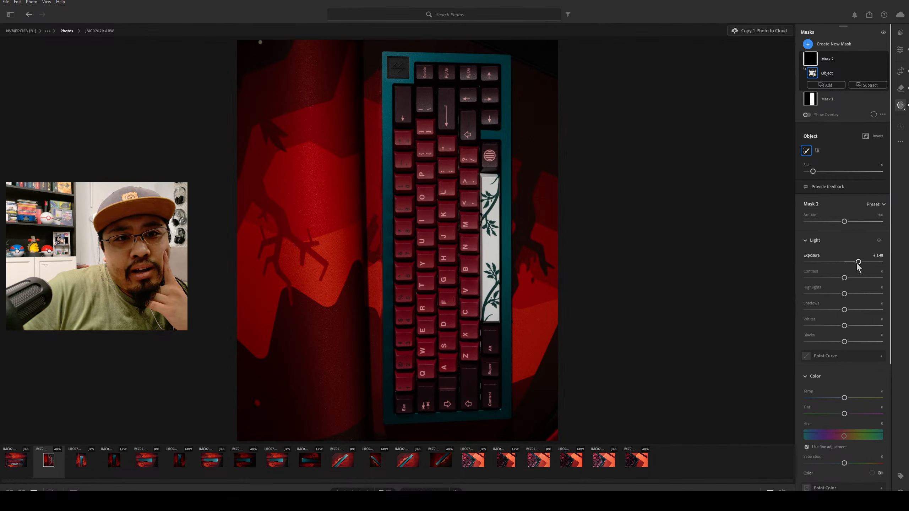
{"action": "left_click_drag", "start_coordinate": [858, 262], "coordinate": [850, 264]}
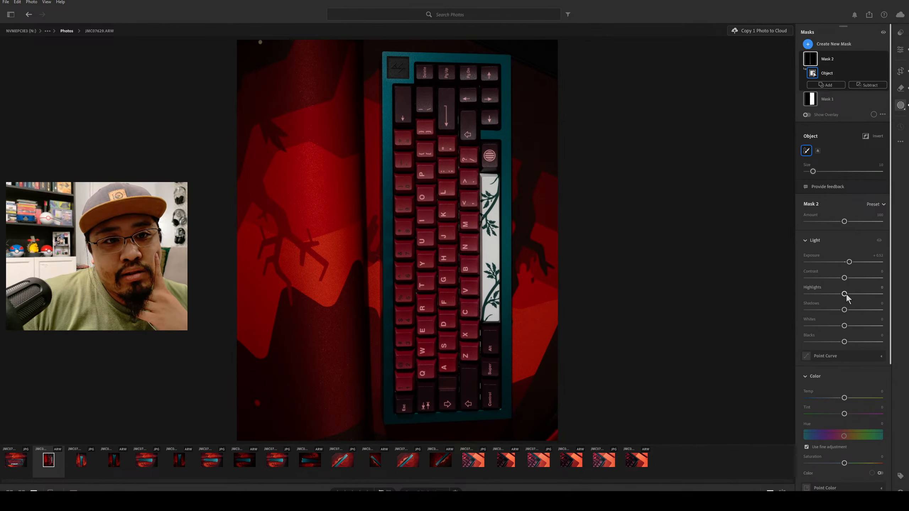
{"action": "mouse_move", "coordinate": [844, 310]}
{"action": "left_mouse_down"}
{"action": "mouse_move", "coordinate": [823, 312]}
{"action": "mouse_move", "coordinate": [882, 309]}
{"action": "mouse_move", "coordinate": [848, 312]}
{"action": "left_mouse_up"}
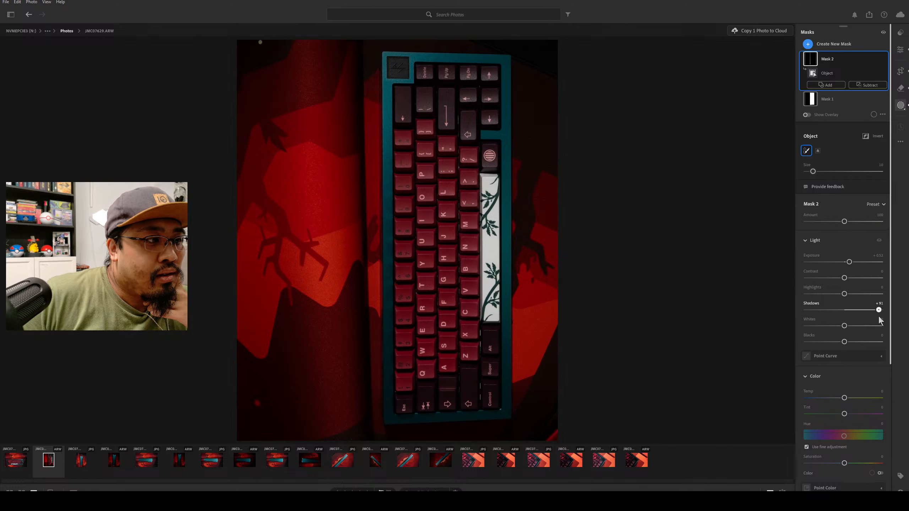
{"action": "left_click_drag", "start_coordinate": [880, 317], "coordinate": [872, 316]}
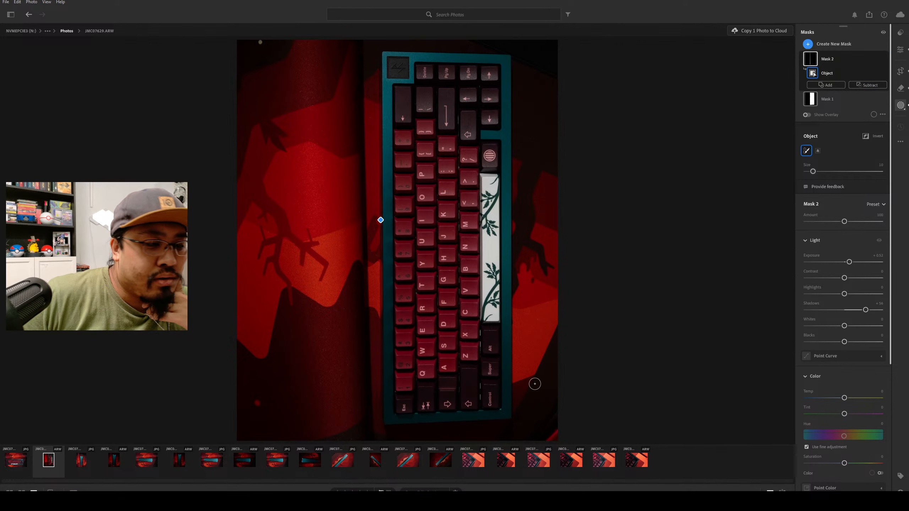
{"action": "left_click_drag", "start_coordinate": [864, 312], "coordinate": [853, 312]}
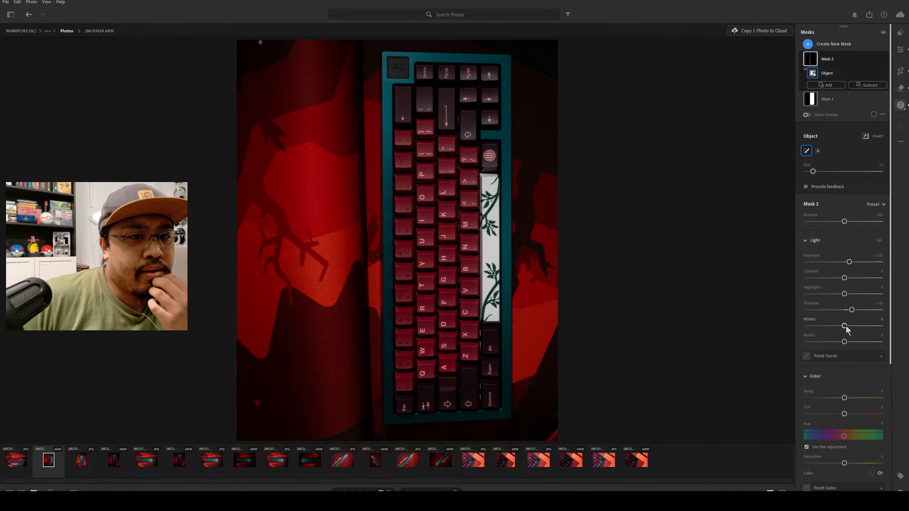
Set Mask 2's whites to +12 and raise its blacks slightly.
{"action": "left_click", "coordinate": [824, 326]}
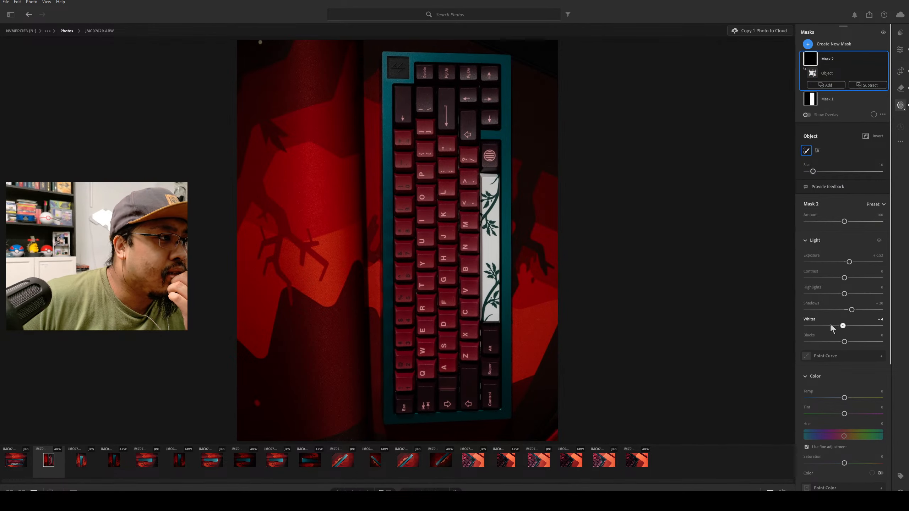
{"action": "left_click_drag", "start_coordinate": [830, 326], "coordinate": [867, 326]}
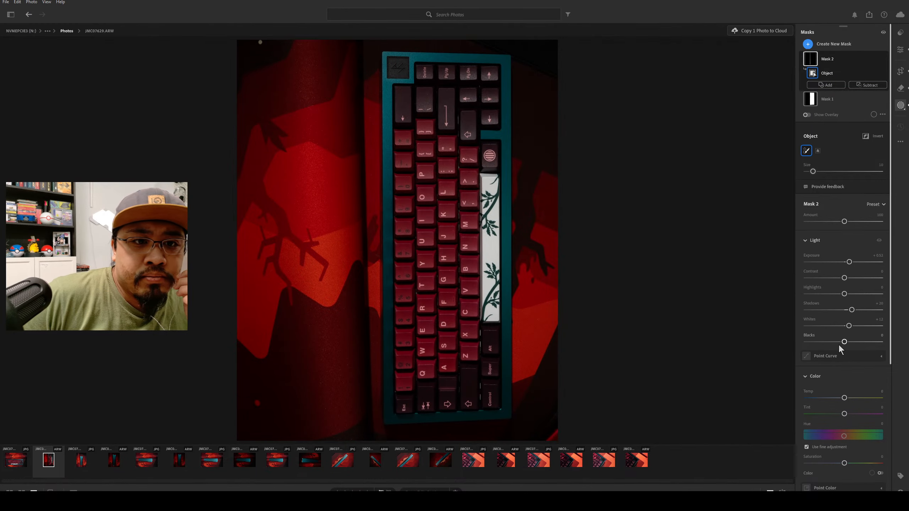
{"action": "left_click_drag", "start_coordinate": [842, 343], "coordinate": [863, 346]}
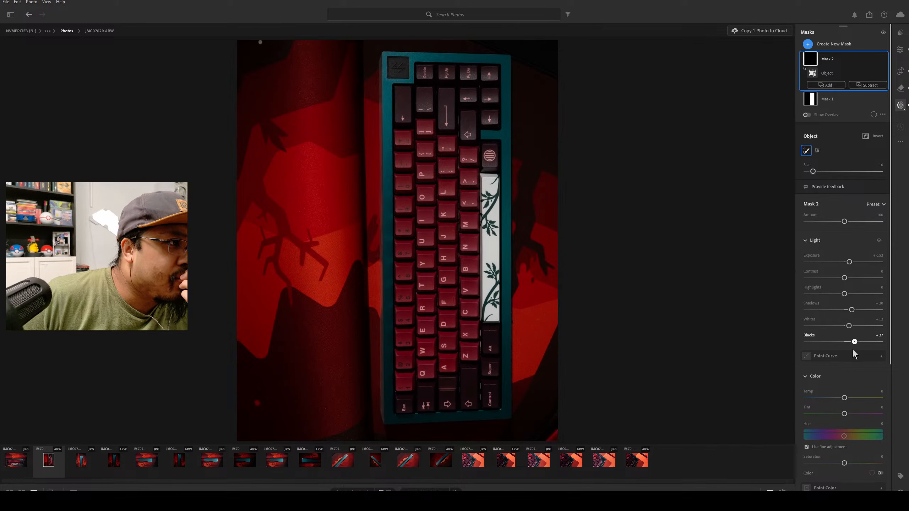
{"action": "left_click_drag", "start_coordinate": [851, 351], "coordinate": [849, 351]}
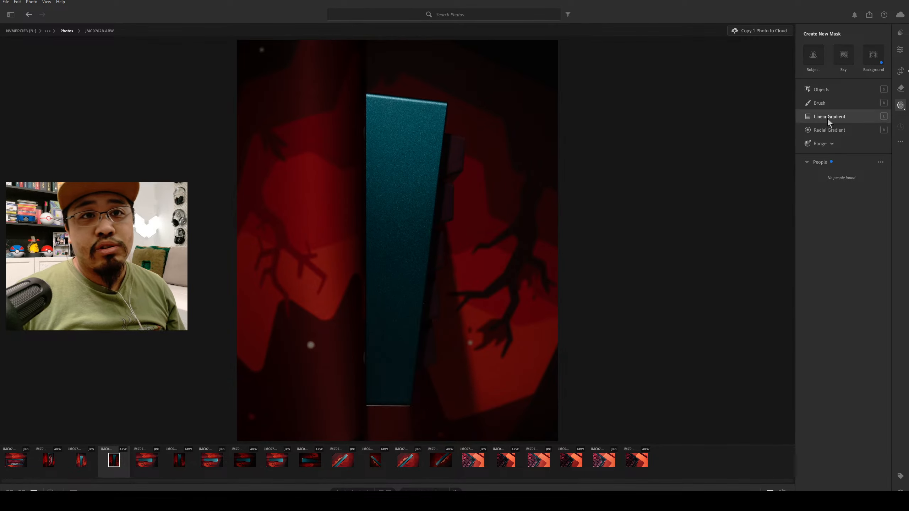
Set the exposure of the photo showing the teal case's underside to +0.37 and raise its contrast to about +9.
{"action": "key", "text": "e"}
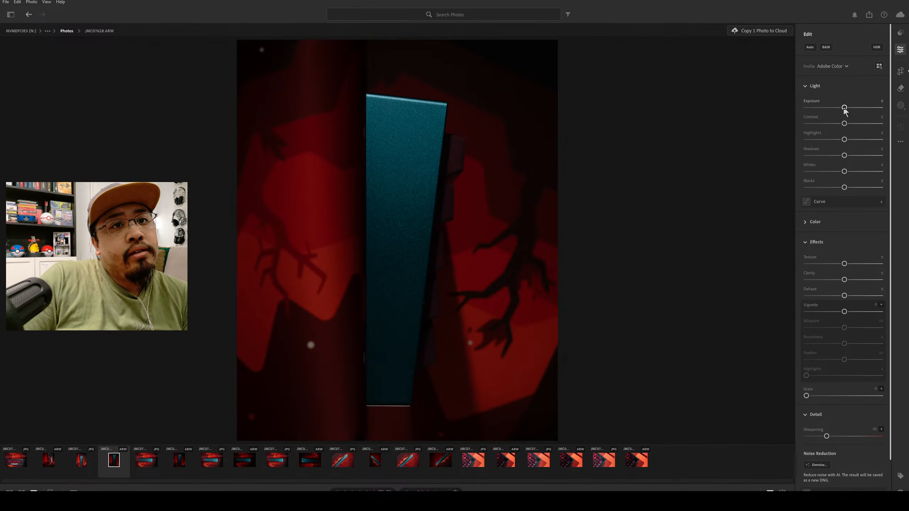
{"action": "left_click_drag", "start_coordinate": [845, 108], "coordinate": [847, 107]}
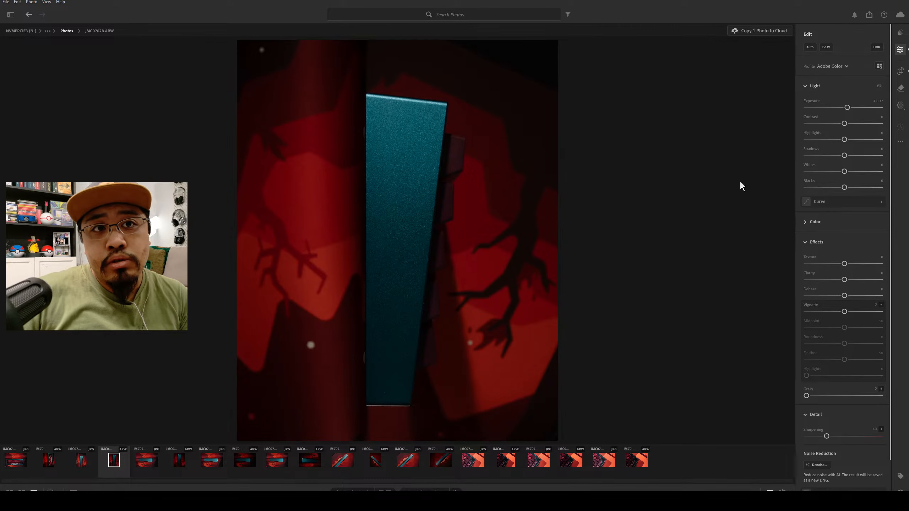
{"action": "left_click_drag", "start_coordinate": [845, 123], "coordinate": [848, 124]}
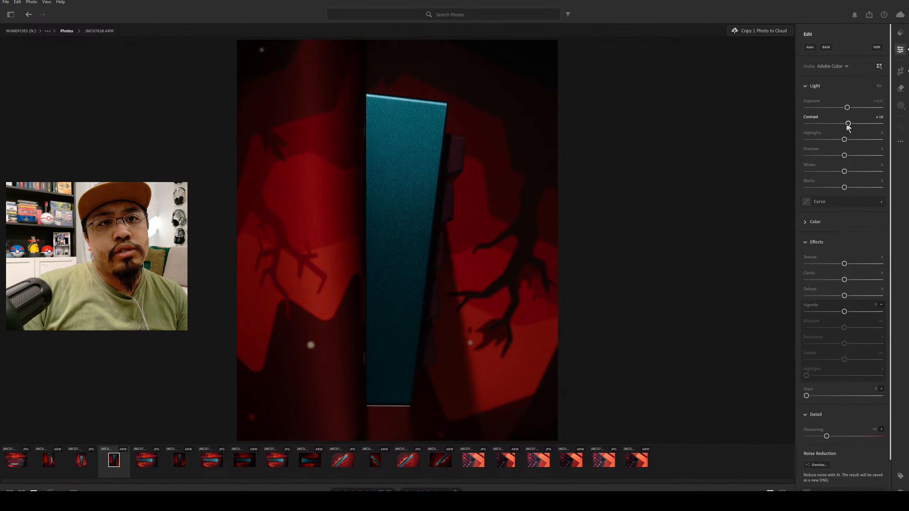
{"action": "mouse_move", "coordinate": [848, 124]}
{"action": "left_mouse_down"}
{"action": "mouse_move", "coordinate": [898, 122]}
{"action": "mouse_move", "coordinate": [848, 124]}
{"action": "left_mouse_up"}
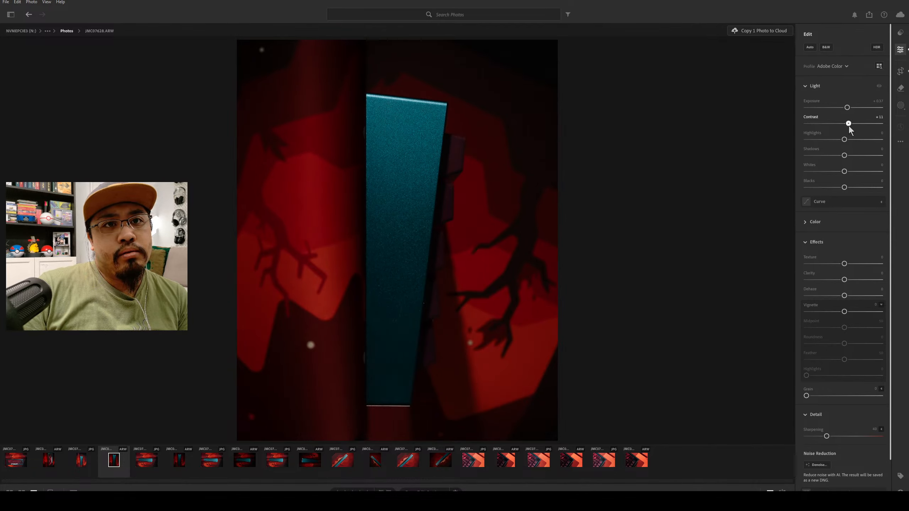
Set highlights to -9, shadows to -8, whites to +14 and blacks to +12 for the whole photo.
{"action": "left_click_drag", "start_coordinate": [850, 125], "coordinate": [838, 140]}
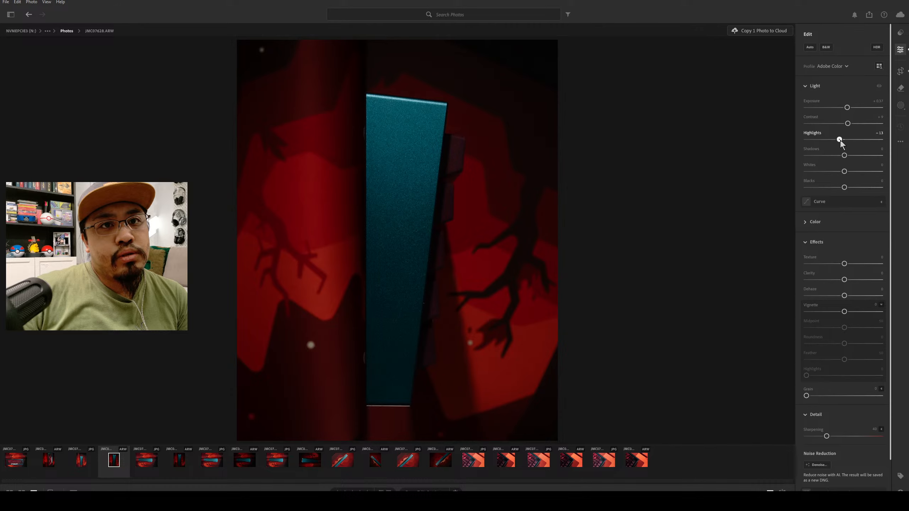
{"action": "left_click_drag", "start_coordinate": [840, 140], "coordinate": [842, 176]}
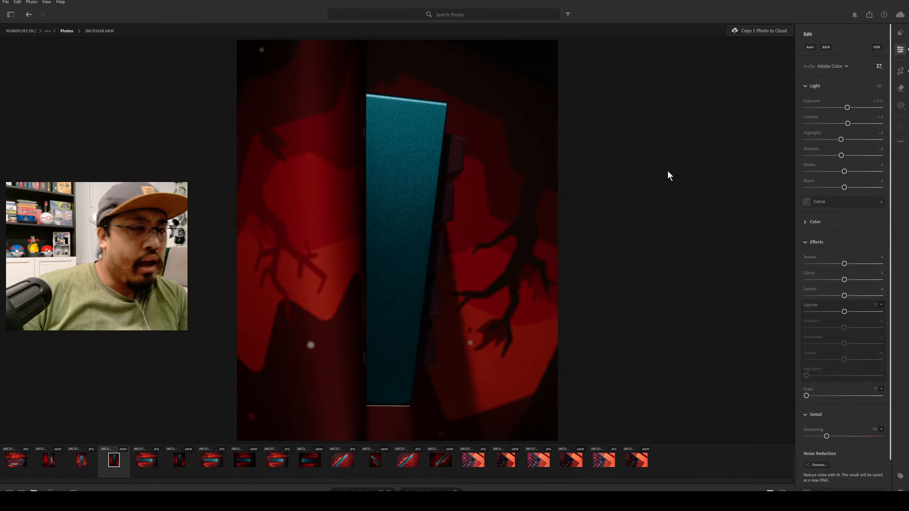
{"action": "mouse_move", "coordinate": [845, 172]}
{"action": "left_mouse_down"}
{"action": "mouse_move", "coordinate": [899, 186]}
{"action": "mouse_move", "coordinate": [850, 186]}
{"action": "left_mouse_up"}
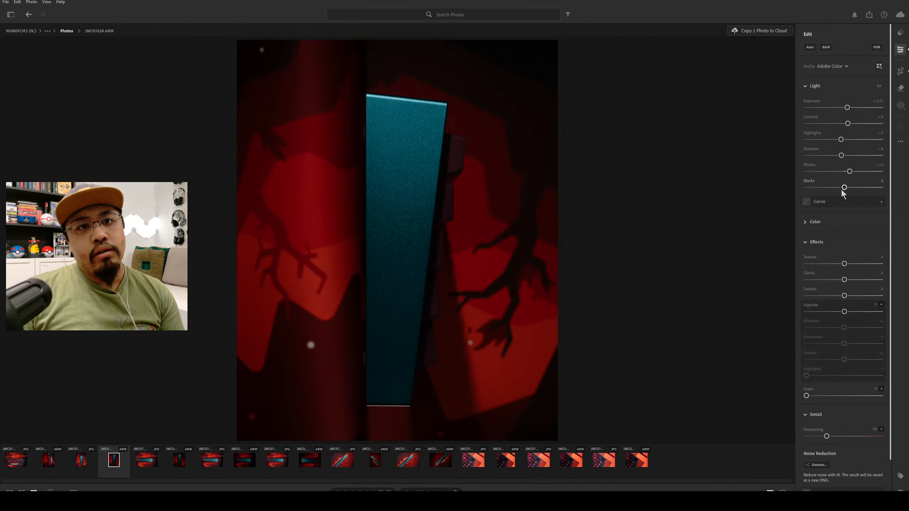
{"action": "left_click_drag", "start_coordinate": [842, 191], "coordinate": [850, 191]}
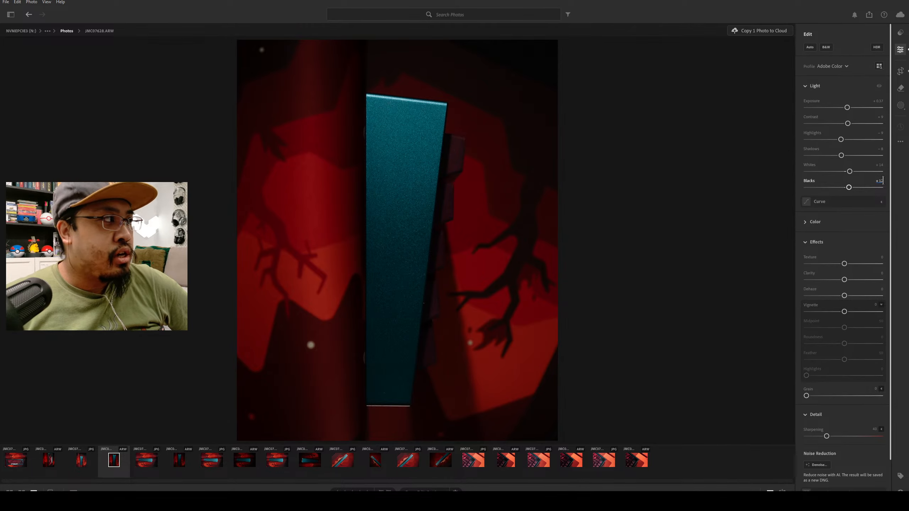
Remove the bright specks on the dark red area below the left branch and beside the right branch, fitting the brush size to each.
{"action": "left_click", "coordinate": [901, 88]}
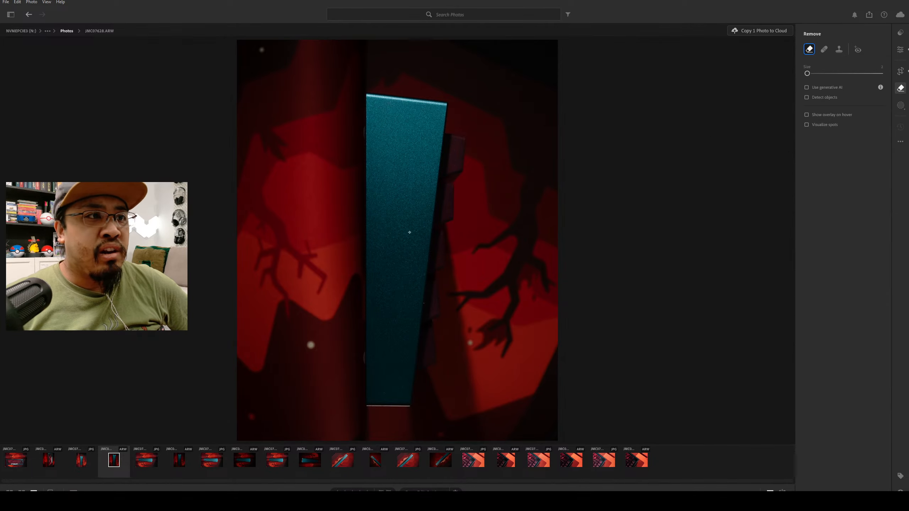
{"action": "key", "text": "bracketright"}
{"action": "key", "text": "bracketright"}
{"action": "key", "text": "bracketright"}
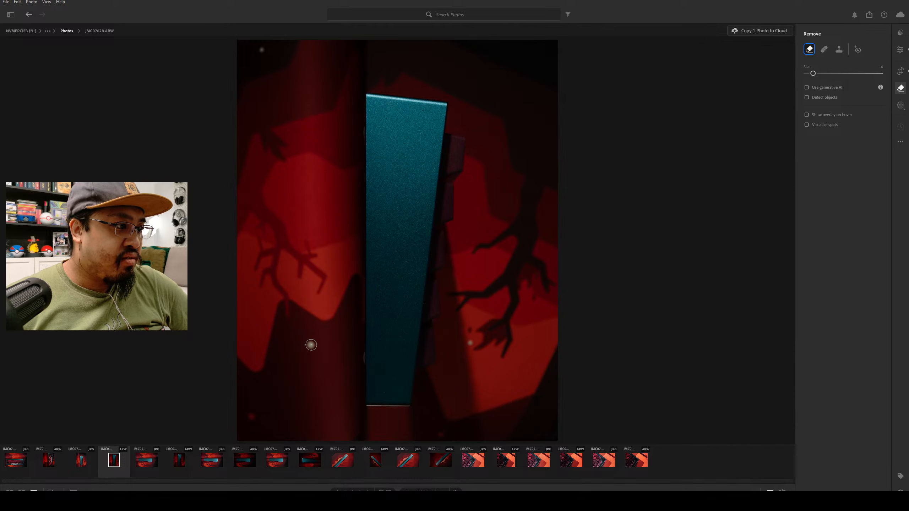
{"action": "left_click", "coordinate": [312, 345]}
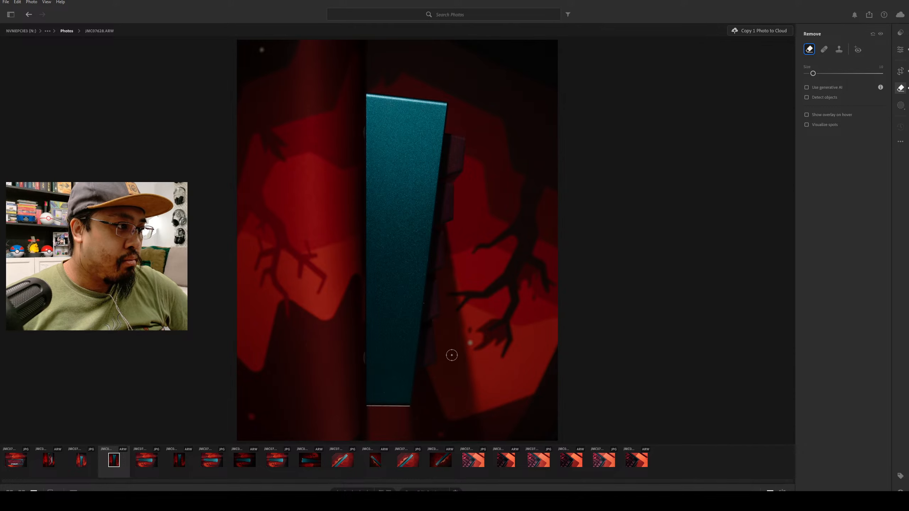
{"action": "key", "text": "bracketleft"}
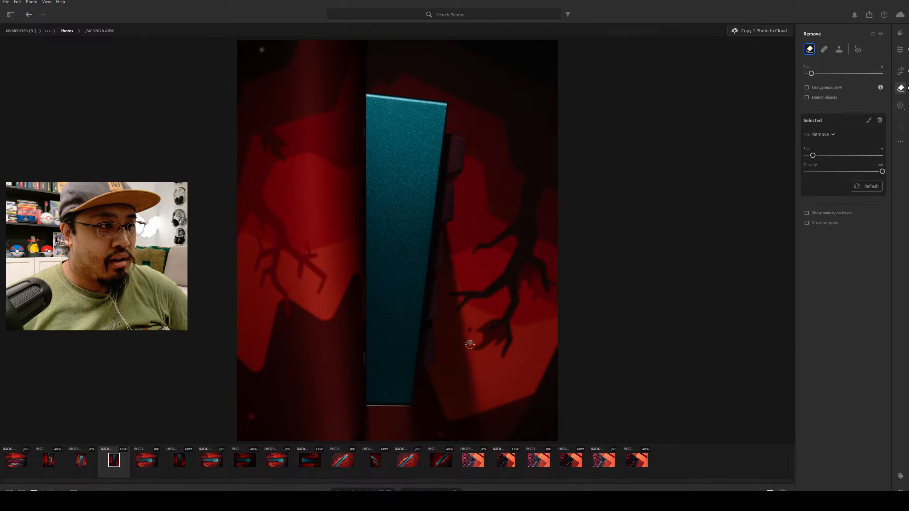
{"action": "left_click", "coordinate": [470, 344]}
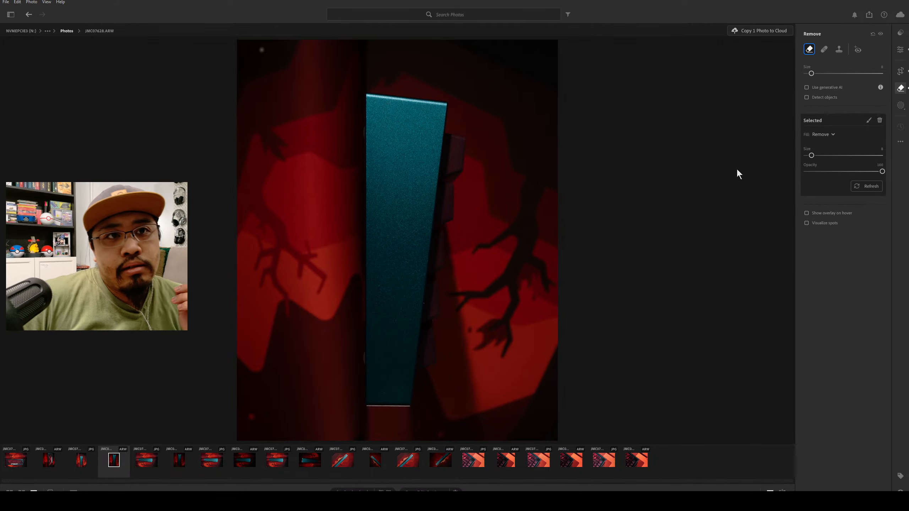
Set the photo's texture to +5 and dehaze to +2, leaving clarity at 0.
{"action": "left_click", "coordinate": [899, 51]}
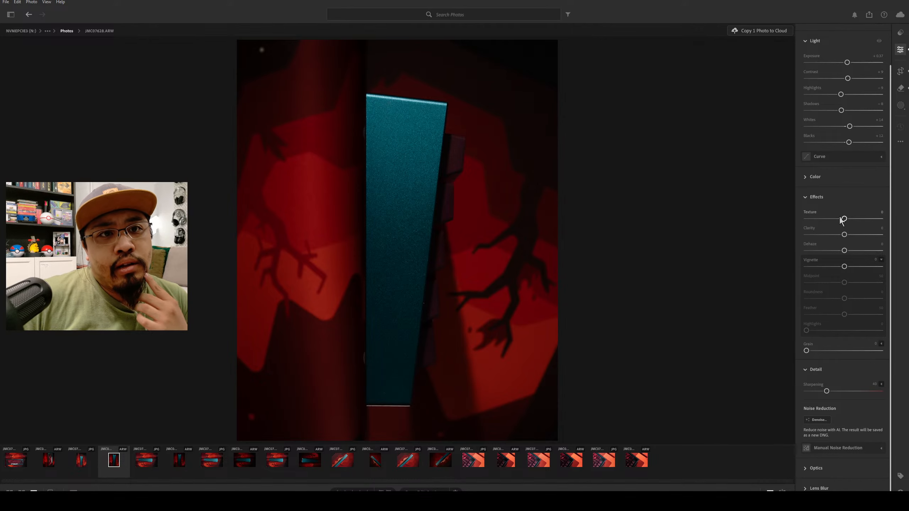
{"action": "mouse_move", "coordinate": [845, 219]}
{"action": "left_mouse_down"}
{"action": "mouse_move", "coordinate": [899, 215]}
{"action": "mouse_move", "coordinate": [848, 219]}
{"action": "left_mouse_up"}
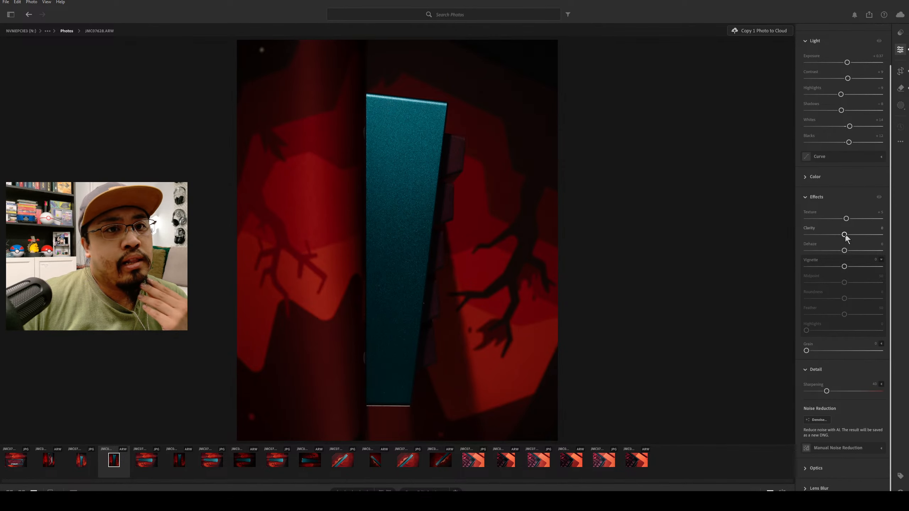
{"action": "left_click_drag", "start_coordinate": [846, 235], "coordinate": [906, 263]}
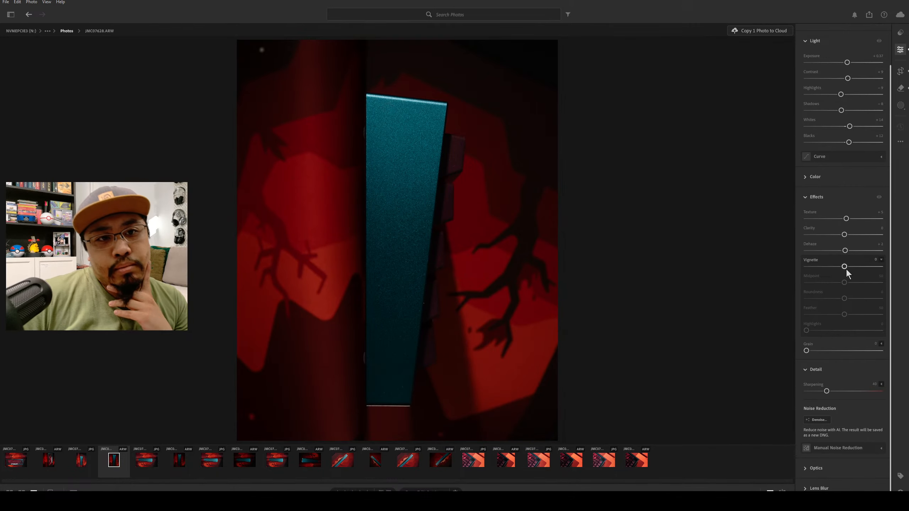
Add a vignette of -11 with midpoint 35, feather 52 and highlights 0.
{"action": "mouse_move", "coordinate": [845, 267]}
{"action": "left_mouse_down"}
{"action": "mouse_move", "coordinate": [756, 273]}
{"action": "mouse_move", "coordinate": [835, 269]}
{"action": "left_mouse_up"}
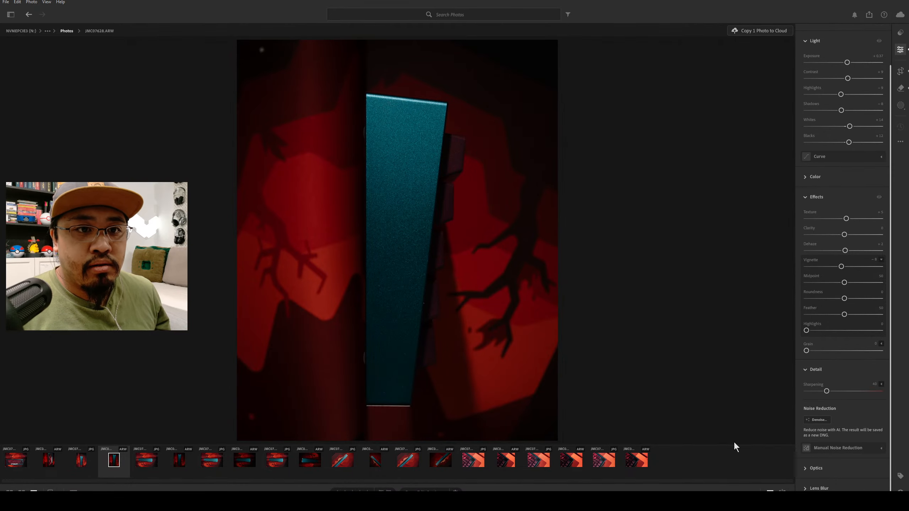
{"action": "mouse_move", "coordinate": [845, 315]}
{"action": "left_mouse_down"}
{"action": "mouse_move", "coordinate": [814, 314]}
{"action": "mouse_move", "coordinate": [849, 314]}
{"action": "left_mouse_up"}
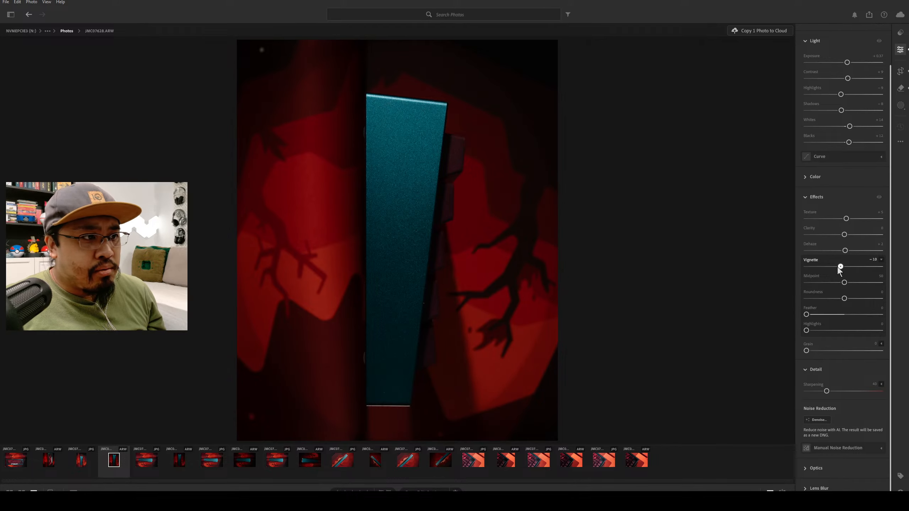
{"action": "mouse_move", "coordinate": [839, 267]}
{"action": "left_mouse_down"}
{"action": "mouse_move", "coordinate": [839, 283]}
{"action": "mouse_move", "coordinate": [833, 280]}
{"action": "left_mouse_up"}
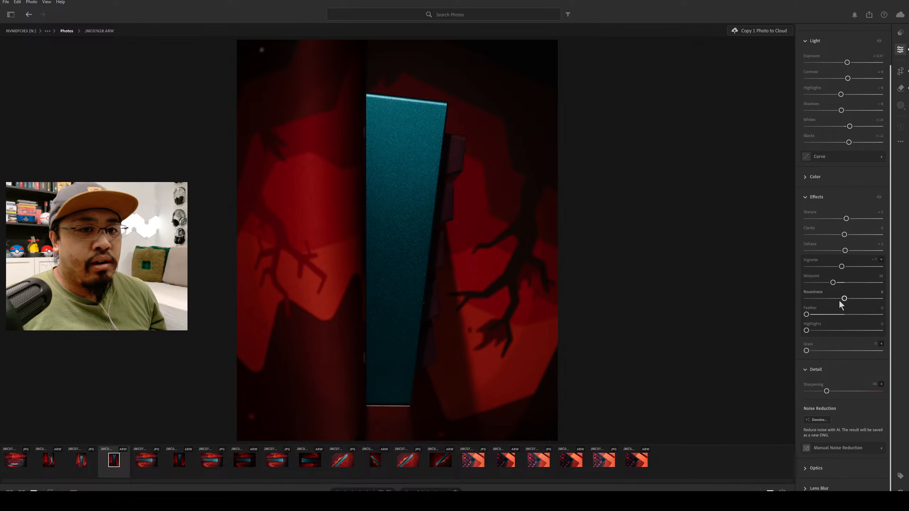
{"action": "left_click_drag", "start_coordinate": [806, 315], "coordinate": [846, 315]}
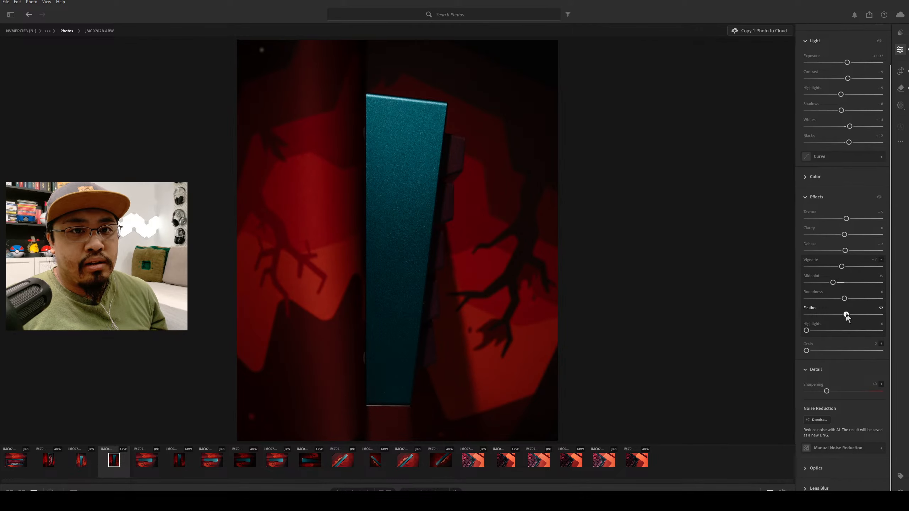
{"action": "left_click_drag", "start_coordinate": [842, 267], "coordinate": [840, 267]}
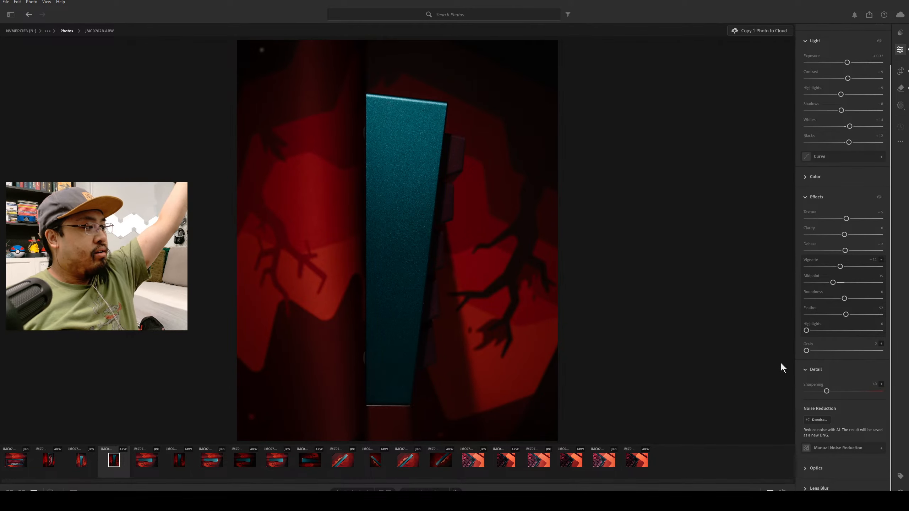
{"action": "scroll", "coordinate": [877, 313], "scroll_direction": "up", "scroll_amount": 3}
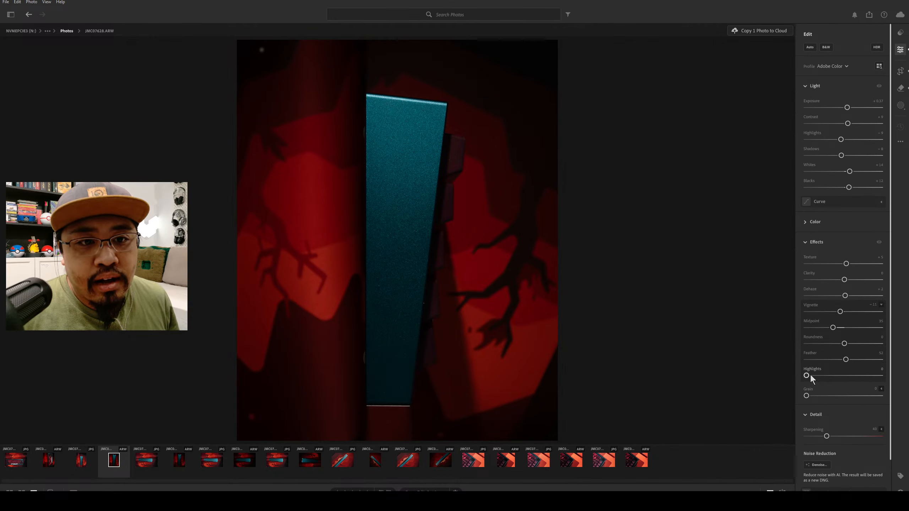
{"action": "mouse_move", "coordinate": [812, 376]}
{"action": "left_mouse_down"}
{"action": "mouse_move", "coordinate": [878, 376]}
{"action": "mouse_move", "coordinate": [805, 377]}
{"action": "left_mouse_up"}
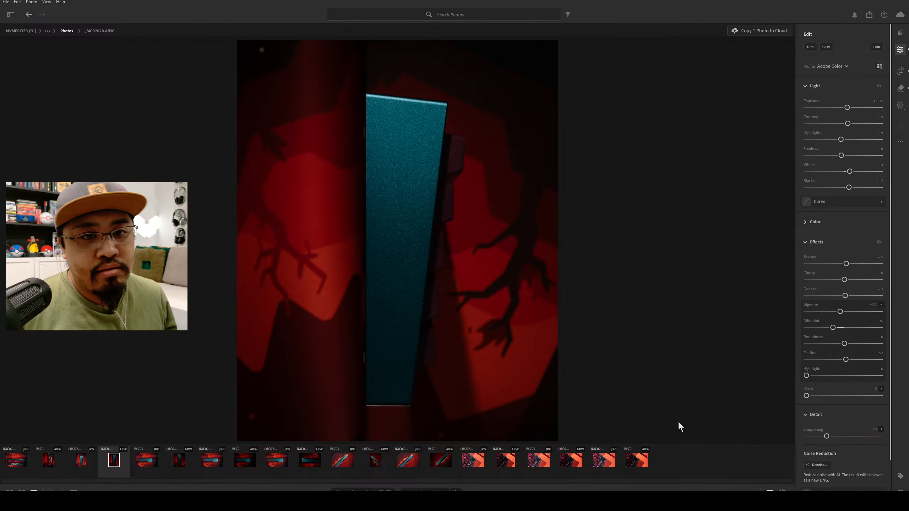
Set the photo's sharpening to 60.
{"action": "left_click", "coordinate": [841, 415]}
{"action": "left_click", "coordinate": [822, 419]}
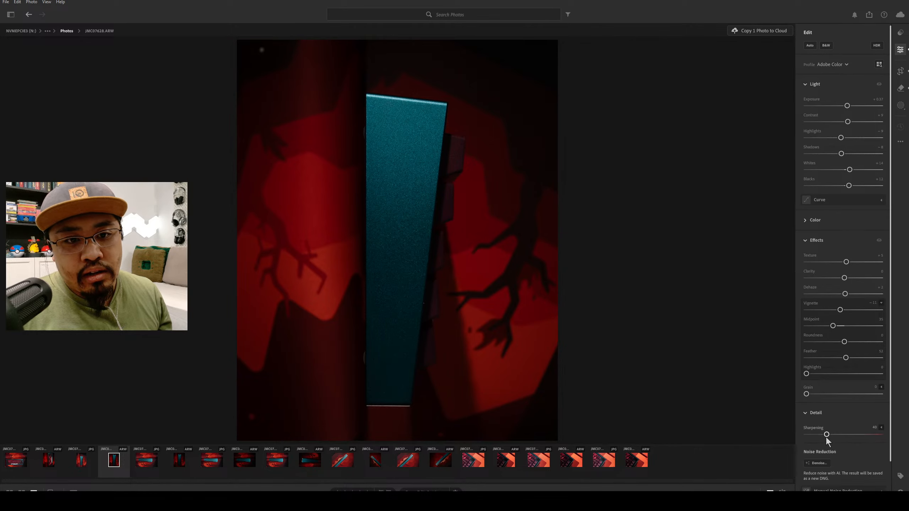
{"action": "left_click_drag", "start_coordinate": [827, 434], "coordinate": [830, 434]}
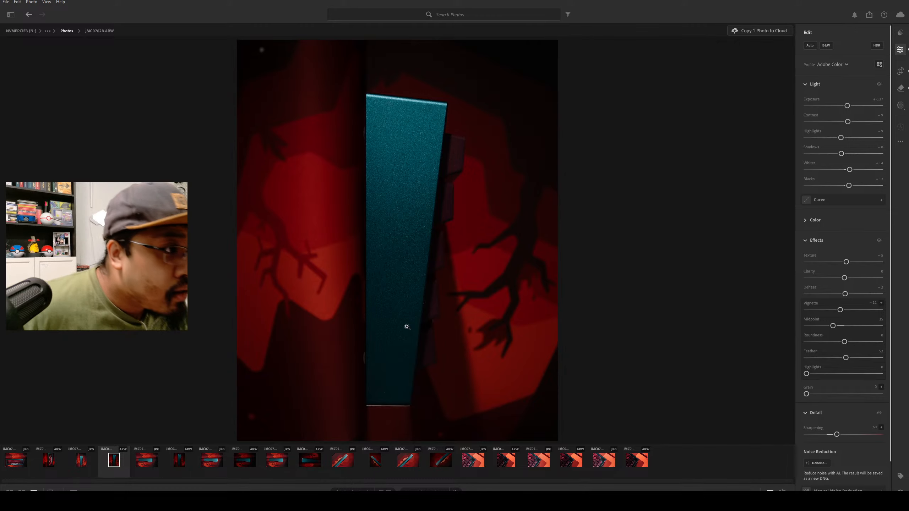
Remove the bright mark beside the teal case's right edge and the small specks on the lower keycaps with a very small Remove brush.
{"action": "left_click", "coordinate": [900, 88]}
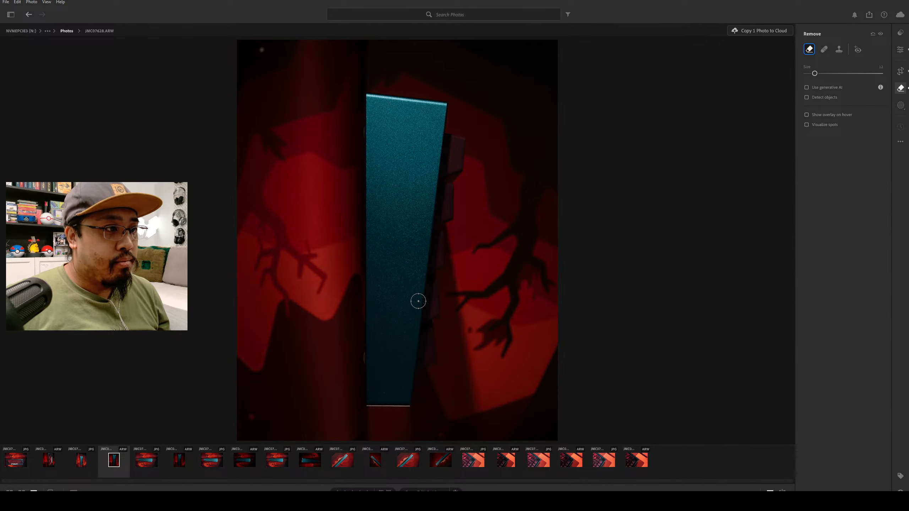
{"action": "key", "text": "bracketleft"}
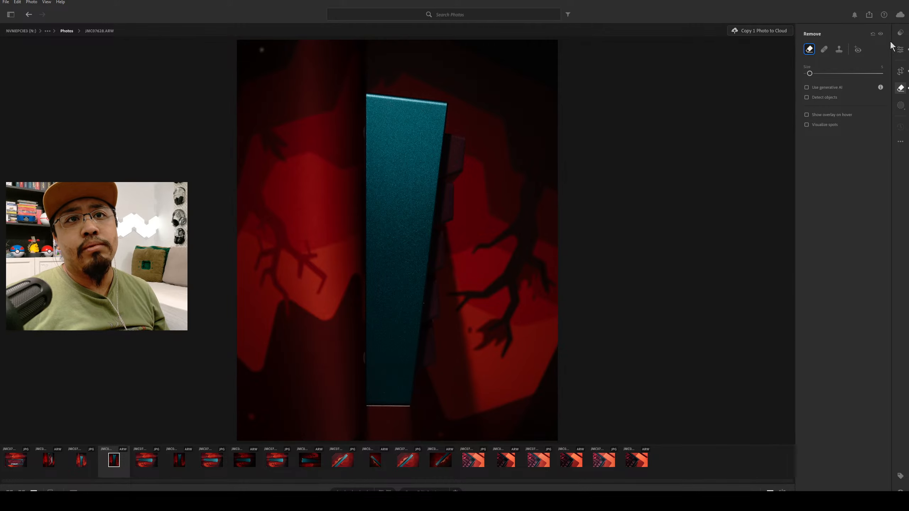
{"action": "left_click", "coordinate": [901, 34]}
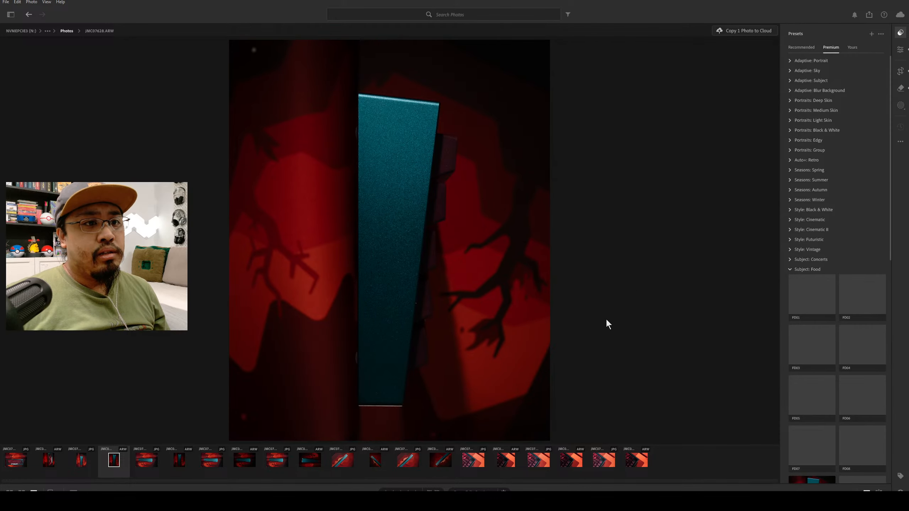
{"action": "left_click", "coordinate": [417, 309]}
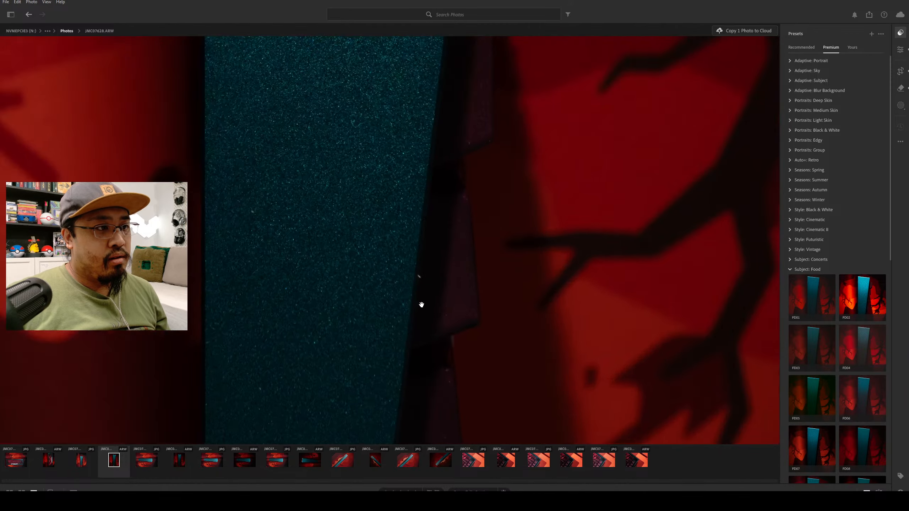
{"action": "left_click", "coordinate": [901, 88]}
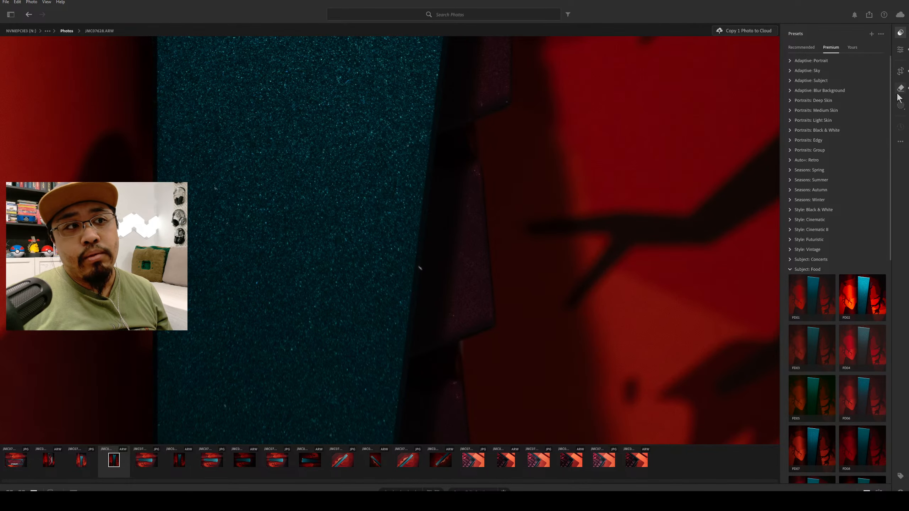
{"action": "key", "text": "bracketleft"}
{"action": "key", "text": "bracketleft"}
{"action": "key", "text": "bracketleft"}
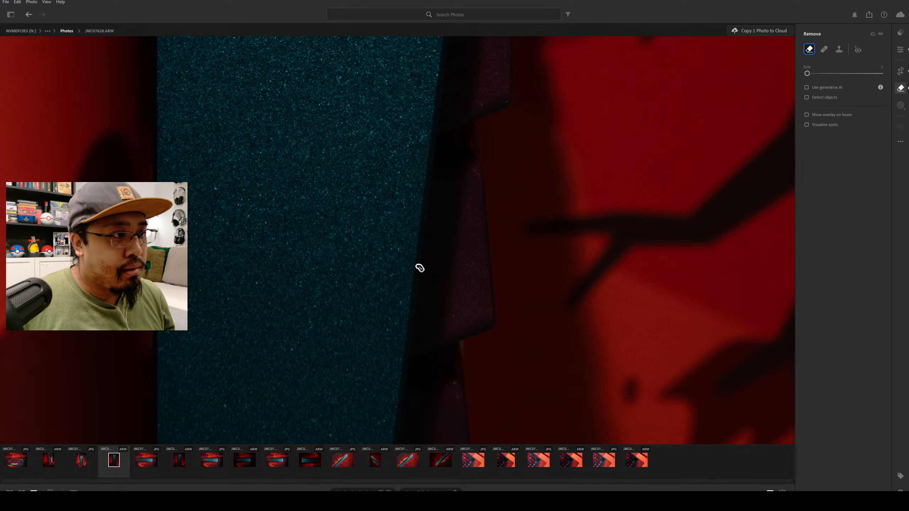
{"action": "left_click", "coordinate": [445, 305]}
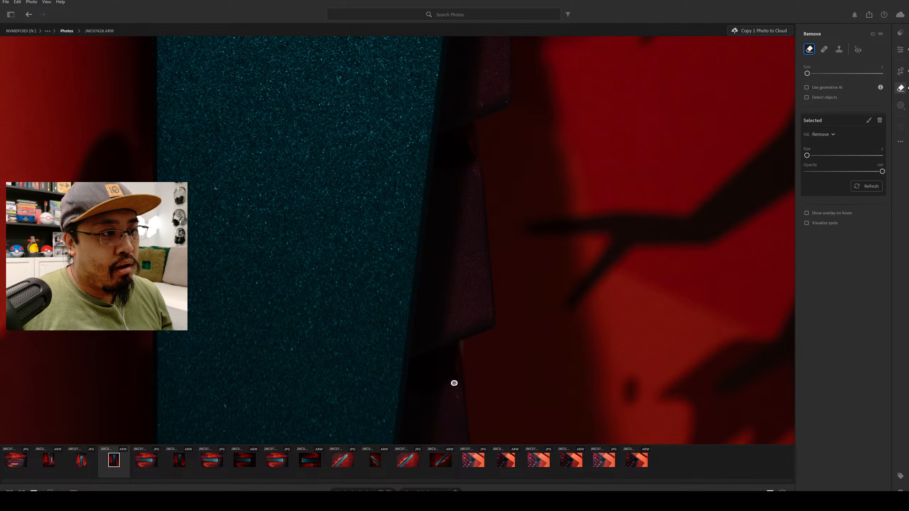
{"action": "left_click", "coordinate": [441, 403]}
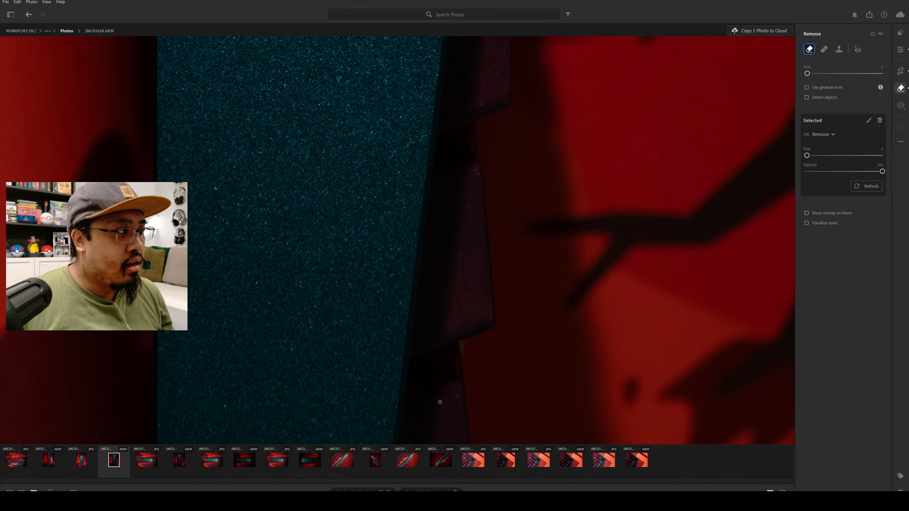
Examine the teal case surface, its edges and the keycaps from top to bottom at close range for remaining specks.
{"action": "left_click", "coordinate": [900, 49]}
{"action": "left_click_drag", "start_coordinate": [509, 164], "coordinate": [510, 222]}
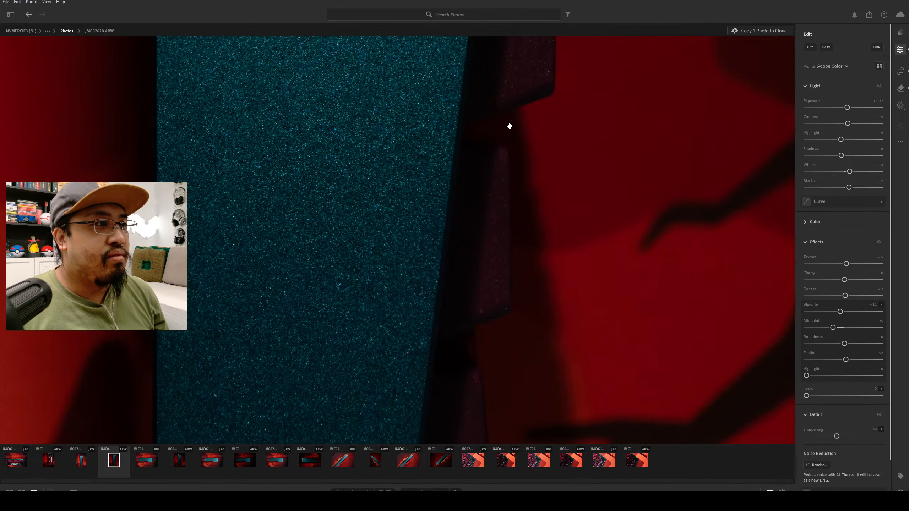
{"action": "left_click_drag", "start_coordinate": [510, 126], "coordinate": [518, 248]}
{"action": "left_click_drag", "start_coordinate": [552, 184], "coordinate": [557, 279]}
{"action": "left_click_drag", "start_coordinate": [293, 197], "coordinate": [442, 206]}
{"action": "left_click_drag", "start_coordinate": [357, 313], "coordinate": [380, 224]}
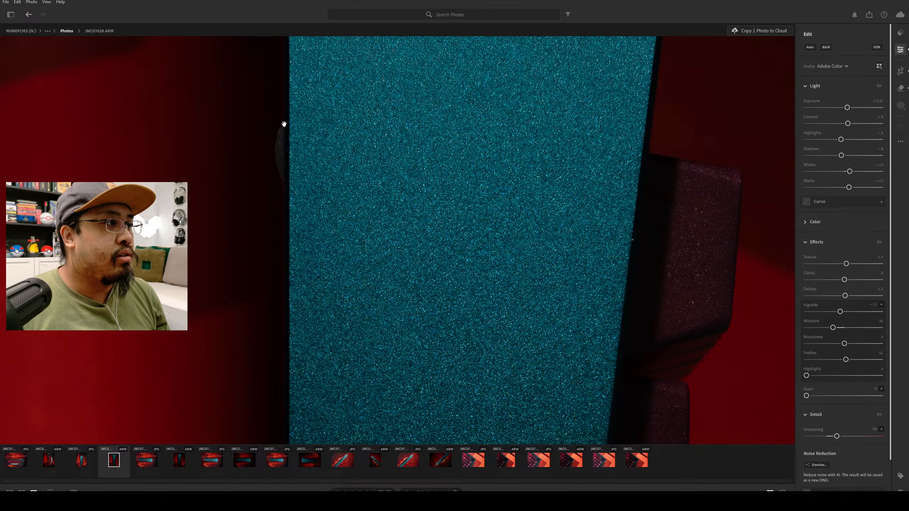
{"action": "left_click_drag", "start_coordinate": [508, 220], "coordinate": [344, 194]}
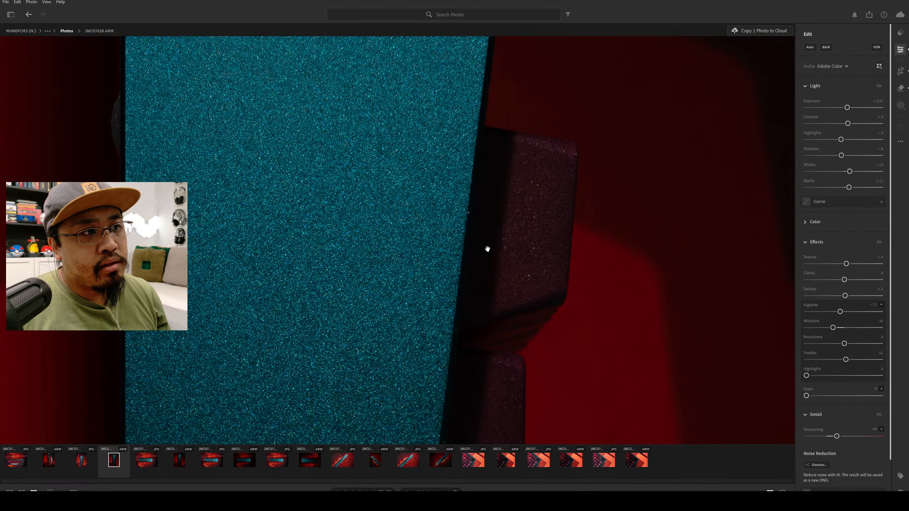
{"action": "left_click_drag", "start_coordinate": [544, 269], "coordinate": [519, 199]}
{"action": "left_click_drag", "start_coordinate": [438, 281], "coordinate": [543, 40]}
{"action": "left_click_drag", "start_coordinate": [448, 231], "coordinate": [476, 88]}
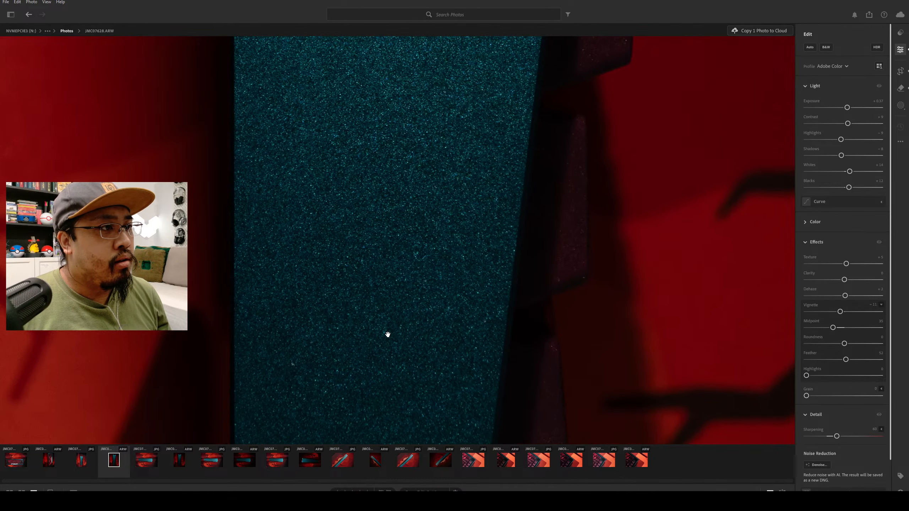
{"action": "left_click_drag", "start_coordinate": [399, 289], "coordinate": [488, 172]}
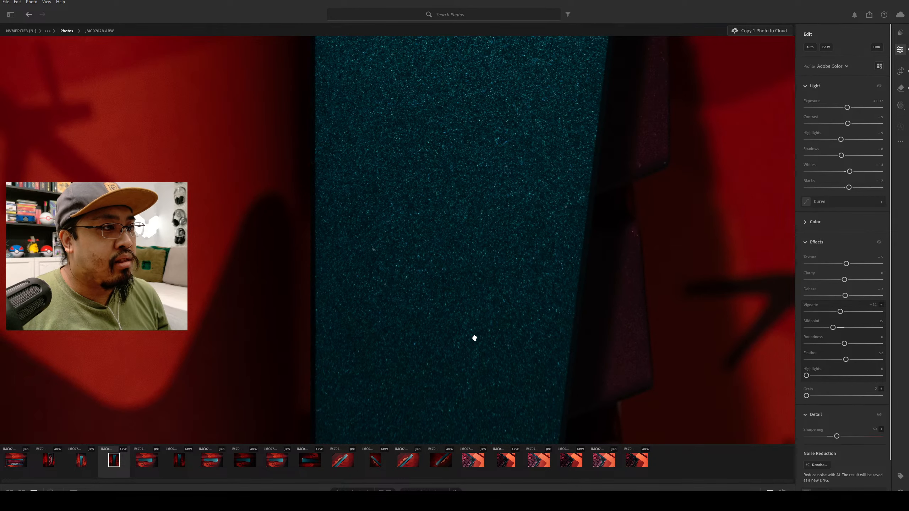
{"action": "left_click_drag", "start_coordinate": [474, 338], "coordinate": [556, 146]}
{"action": "left_click_drag", "start_coordinate": [472, 304], "coordinate": [482, 102]}
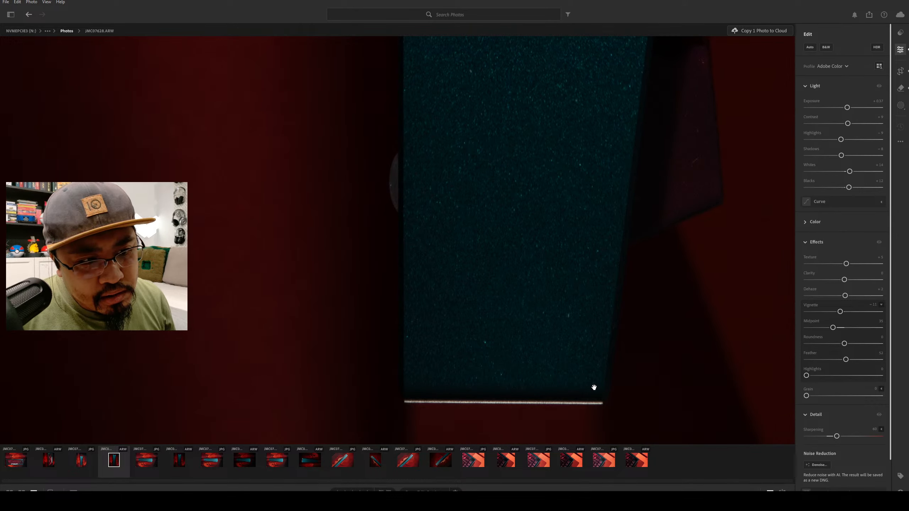
{"action": "left_click_drag", "start_coordinate": [611, 325], "coordinate": [512, 192]}
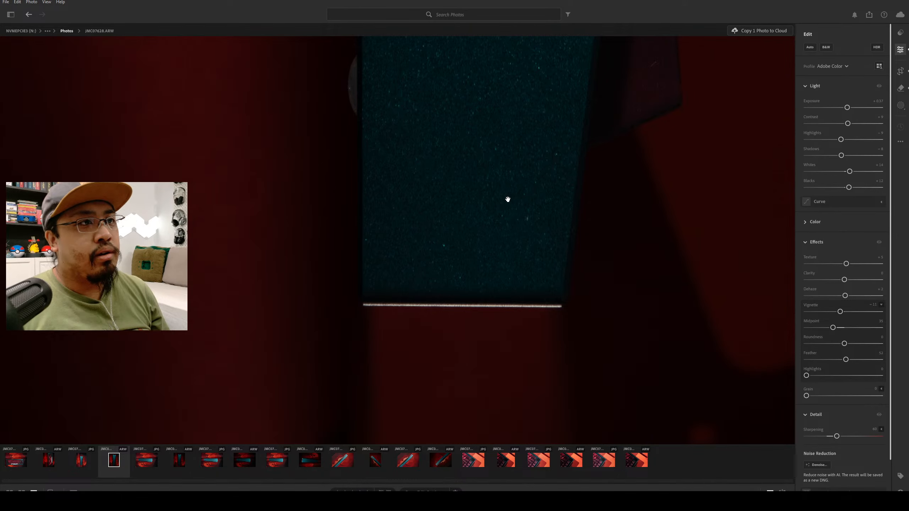
{"action": "left_click_drag", "start_coordinate": [463, 94], "coordinate": [335, 254]}
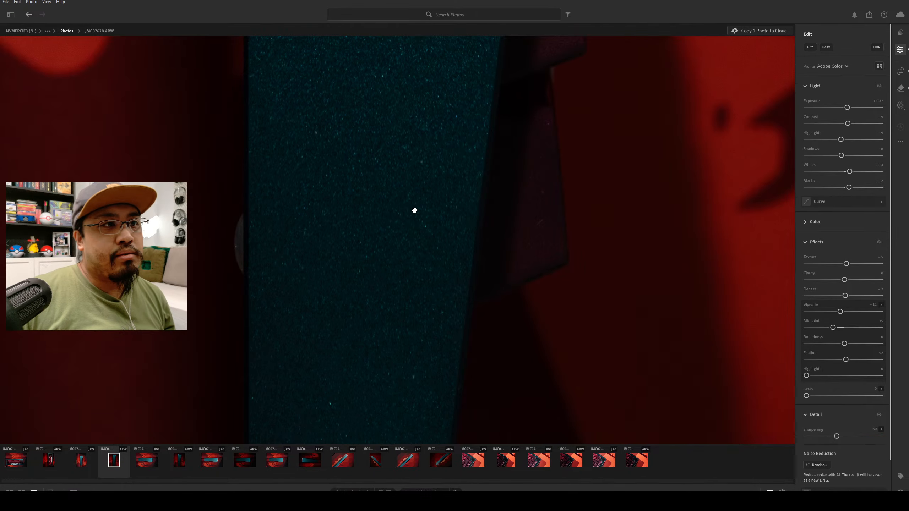
{"action": "left_click_drag", "start_coordinate": [414, 211], "coordinate": [250, 371]}
{"action": "left_click_drag", "start_coordinate": [277, 88], "coordinate": [298, 304]}
{"action": "left_click_drag", "start_coordinate": [332, 100], "coordinate": [327, 303]}
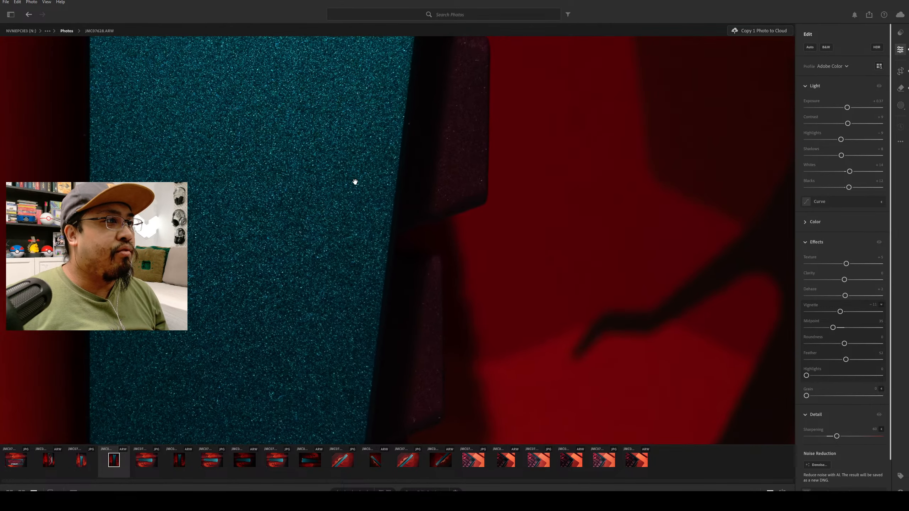
{"action": "left_click_drag", "start_coordinate": [330, 242], "coordinate": [325, 303]}
{"action": "left_click_drag", "start_coordinate": [357, 413], "coordinate": [425, 236]}
{"action": "left_click_drag", "start_coordinate": [393, 326], "coordinate": [421, 164]}
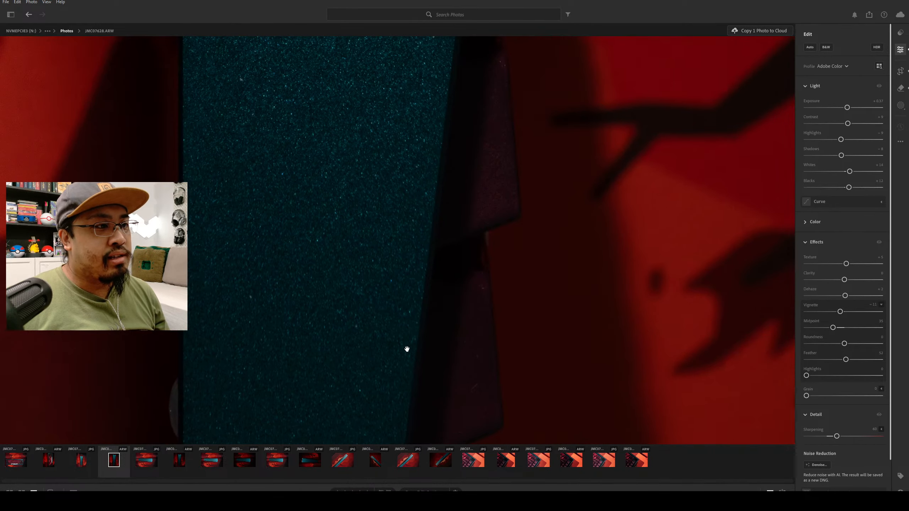
{"action": "left_click_drag", "start_coordinate": [352, 355], "coordinate": [365, 421]}
{"action": "left_click_drag", "start_coordinate": [385, 146], "coordinate": [434, 413]}
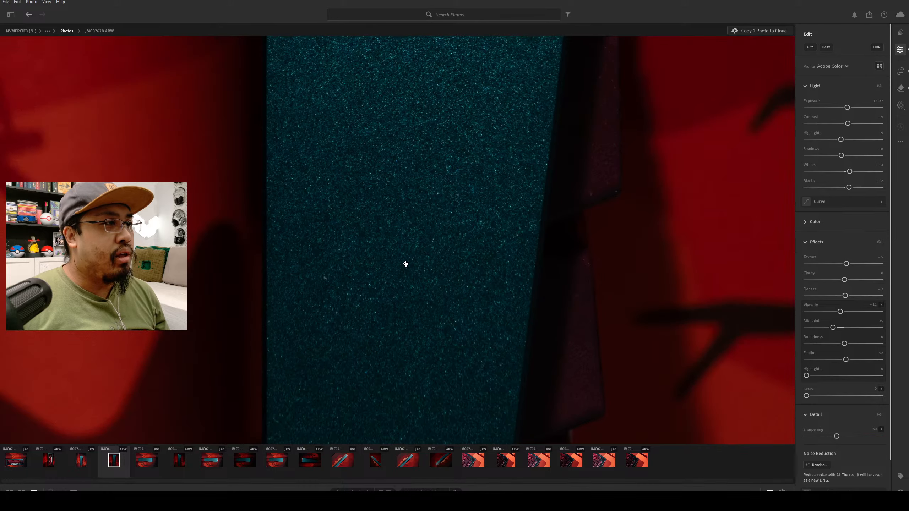
{"action": "left_click_drag", "start_coordinate": [344, 79], "coordinate": [340, 186]}
{"action": "left_click_drag", "start_coordinate": [408, 143], "coordinate": [322, 419]}
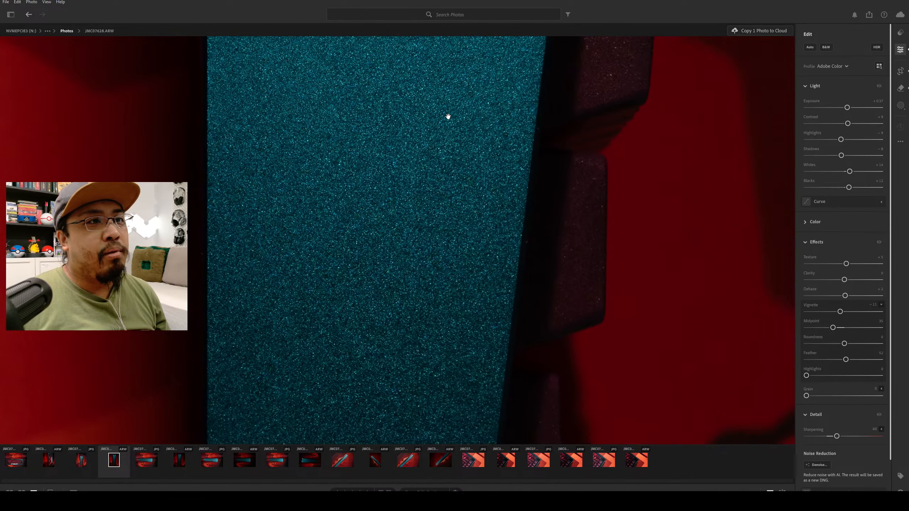
{"action": "left_click_drag", "start_coordinate": [494, 113], "coordinate": [292, 351]}
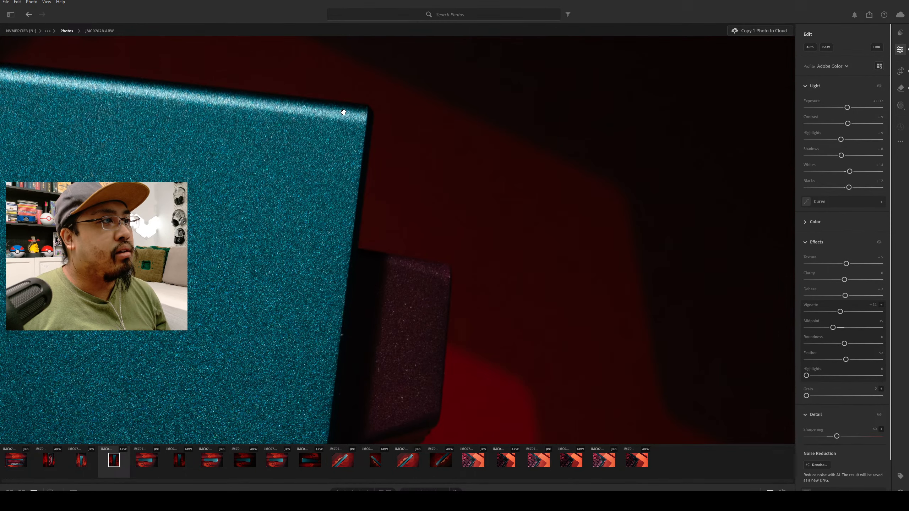
{"action": "left_click_drag", "start_coordinate": [310, 371], "coordinate": [331, 233]}
{"action": "left_click_drag", "start_coordinate": [208, 327], "coordinate": [446, 70]}
{"action": "left_click_drag", "start_coordinate": [358, 310], "coordinate": [413, 124]}
{"action": "left_click_drag", "start_coordinate": [389, 319], "coordinate": [323, 177]}
{"action": "left_click_drag", "start_coordinate": [408, 286], "coordinate": [391, 182]}
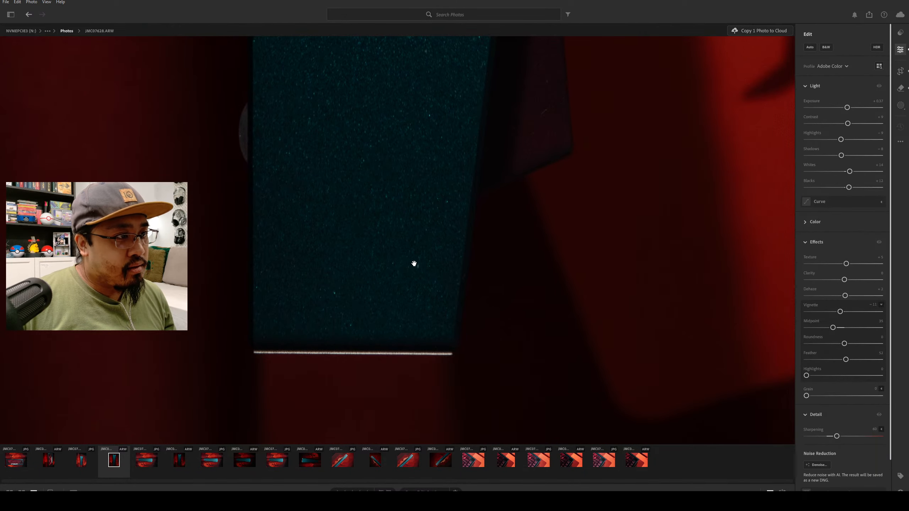
Remove the bright speck near the bottom of the teal case and the faint scratch on the lowest keycap.
{"action": "left_click", "coordinate": [900, 88]}
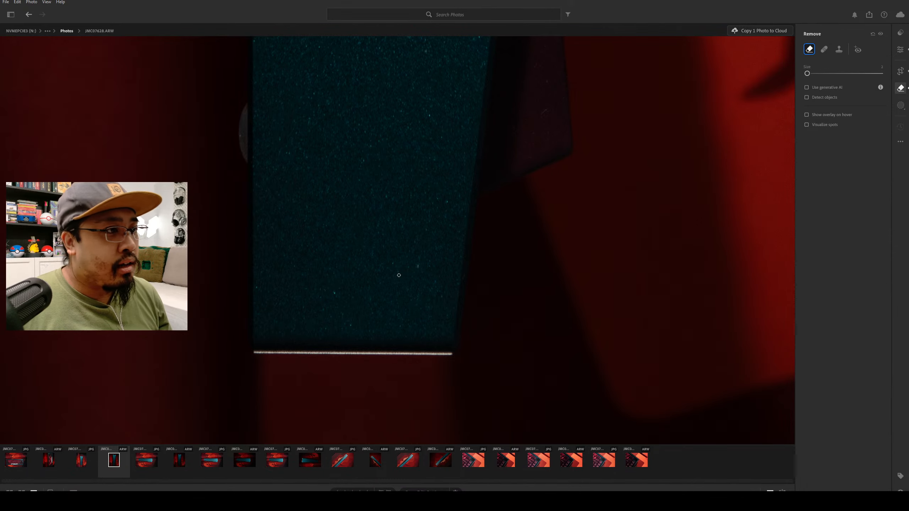
{"action": "left_click_drag", "start_coordinate": [417, 263], "coordinate": [418, 268]}
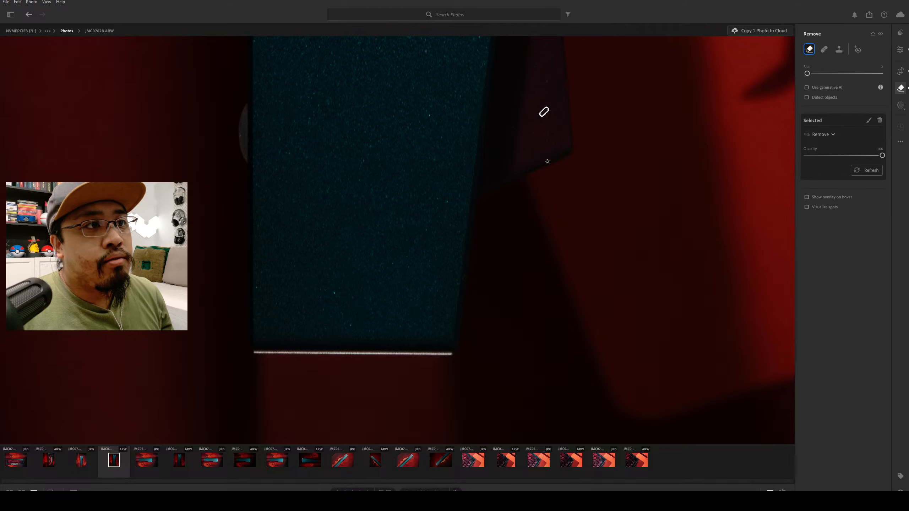
{"action": "key", "text": "e"}
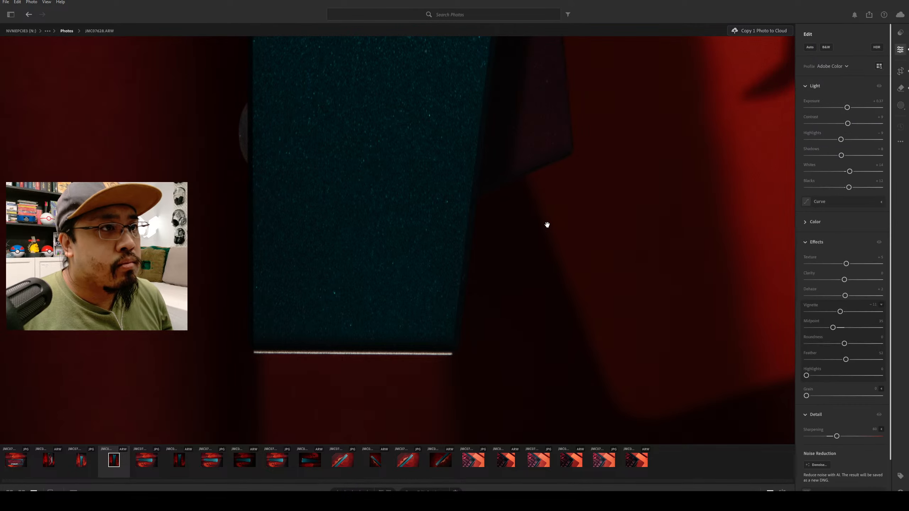
Remove the speck at the upper corner of the lowest keycap.
{"action": "left_click_drag", "start_coordinate": [526, 155], "coordinate": [450, 339]}
{"action": "left_click_drag", "start_coordinate": [619, 180], "coordinate": [504, 297]}
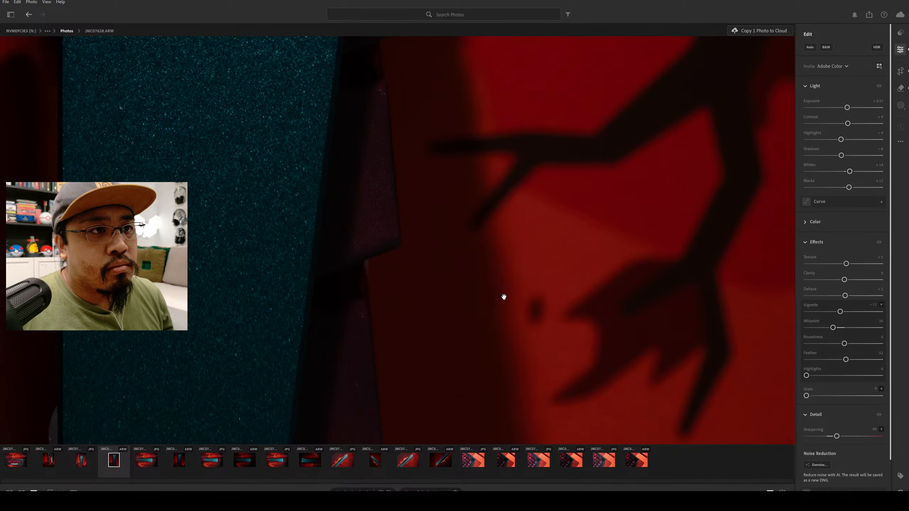
{"action": "left_click_drag", "start_coordinate": [344, 86], "coordinate": [467, 225]}
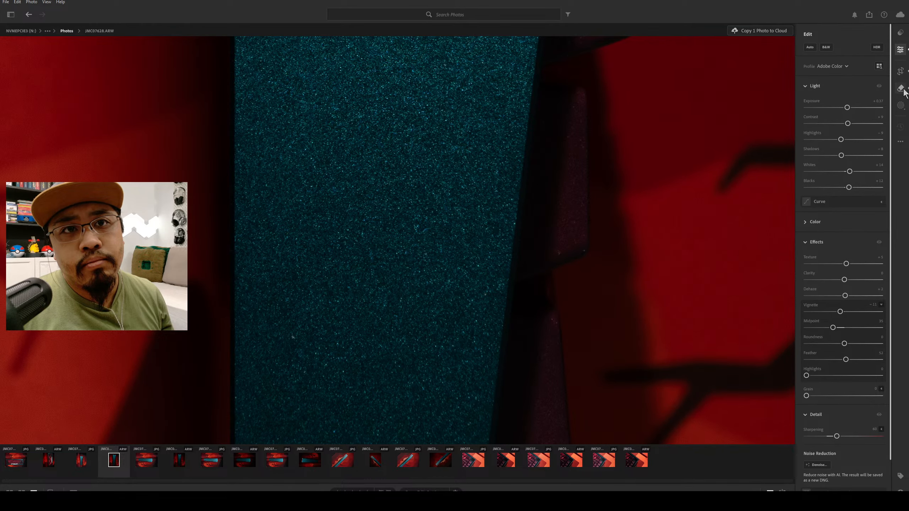
{"action": "left_click", "coordinate": [901, 88]}
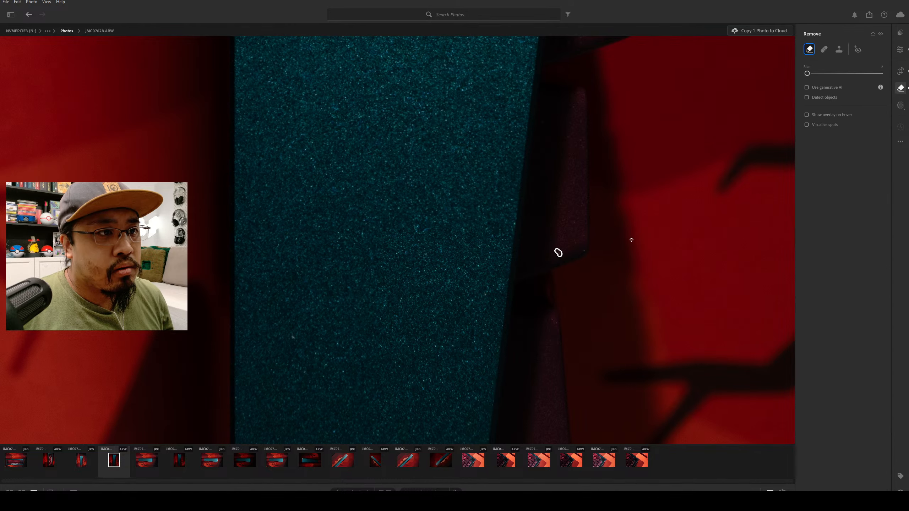
{"action": "left_click", "coordinate": [553, 319]}
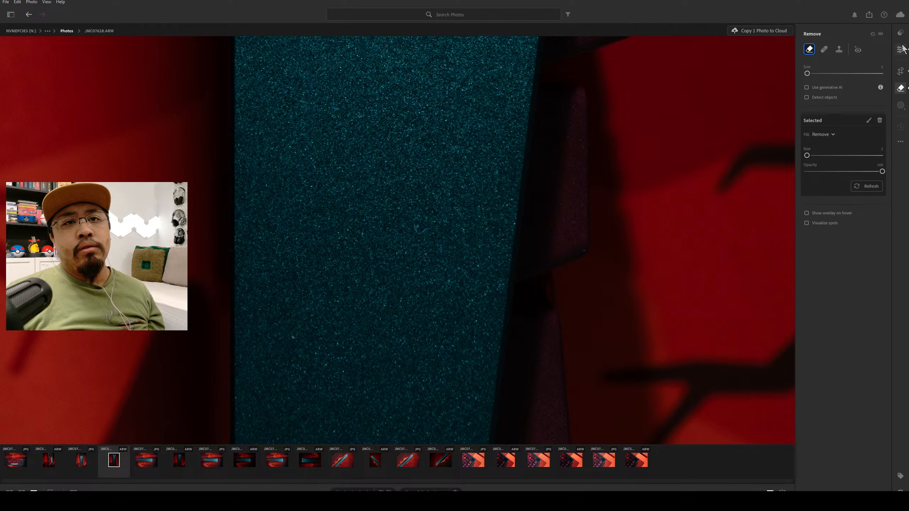
{"action": "left_click", "coordinate": [900, 49]}
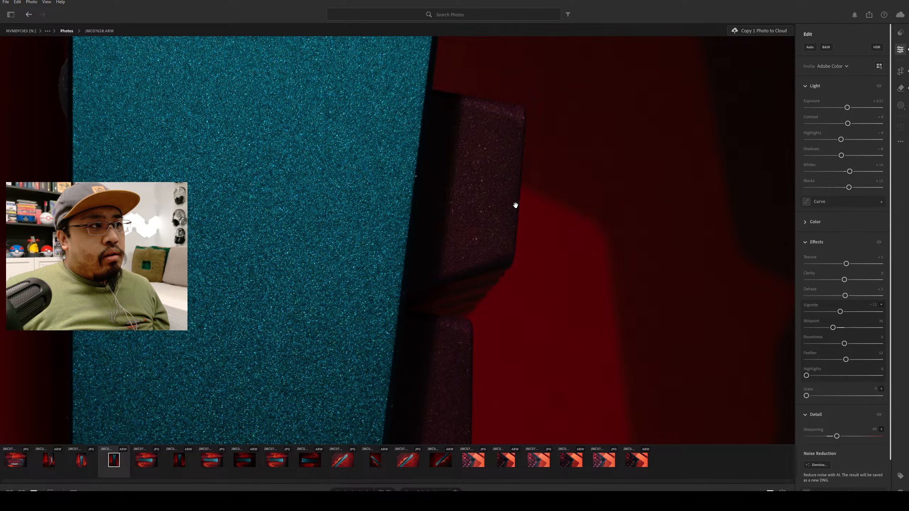
Remove the bright speck on the lower part of the topmost keycap.
{"action": "key", "text": "h"}
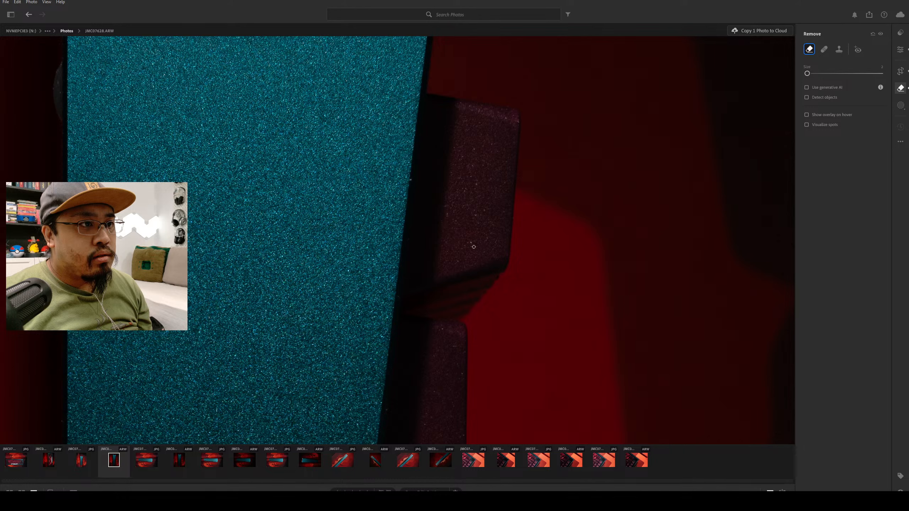
{"action": "left_click", "coordinate": [474, 247]}
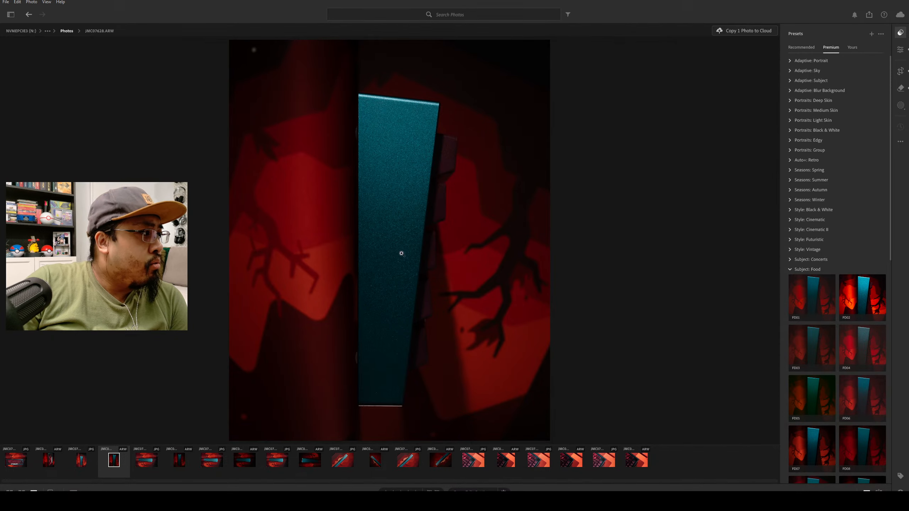
{"action": "mouse_move", "coordinate": [789, 309]}
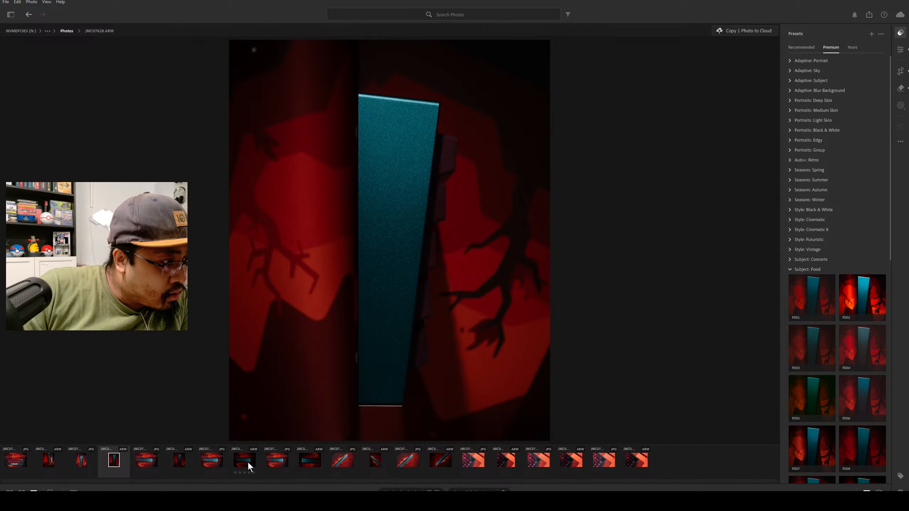
Bring up the diagonal rear-edge keyboard photo JMC07624.ARW and set its crop overlay to Diagonal to judge the composition.
{"action": "left_click", "coordinate": [318, 459]}
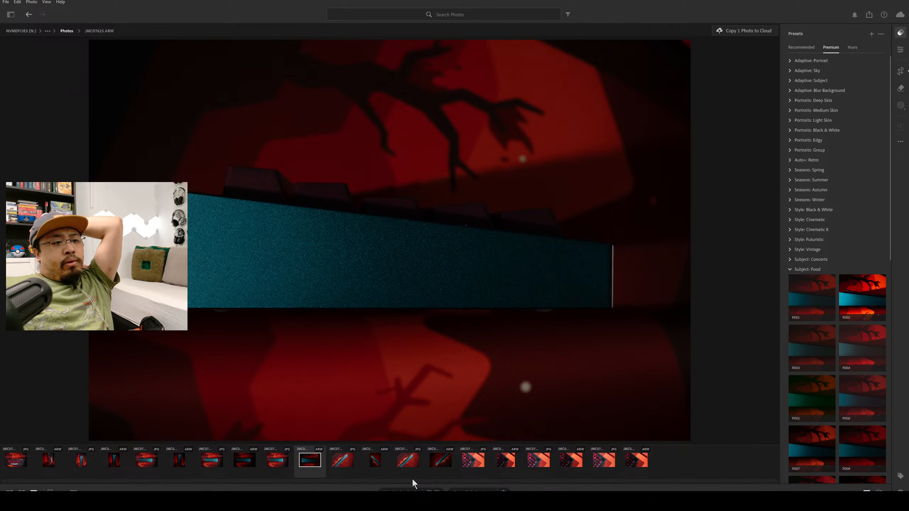
{"action": "left_click", "coordinate": [374, 463]}
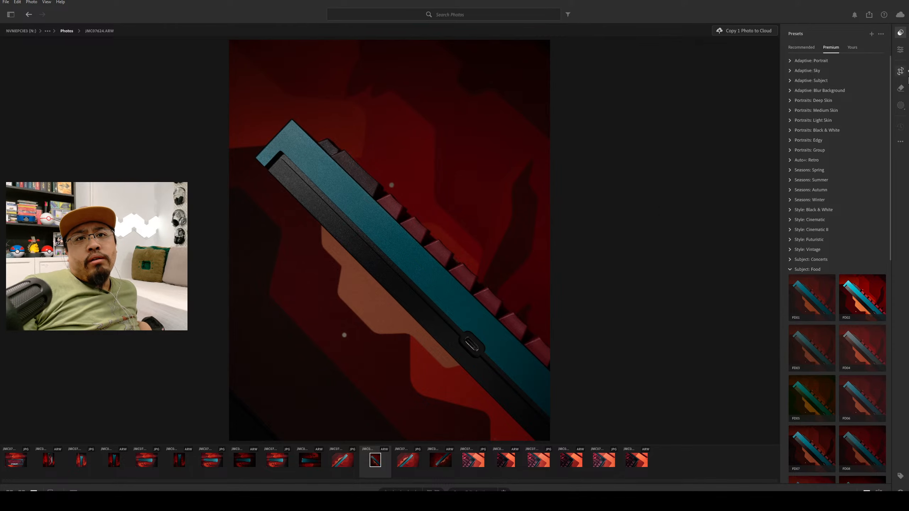
{"action": "left_click", "coordinate": [901, 71]}
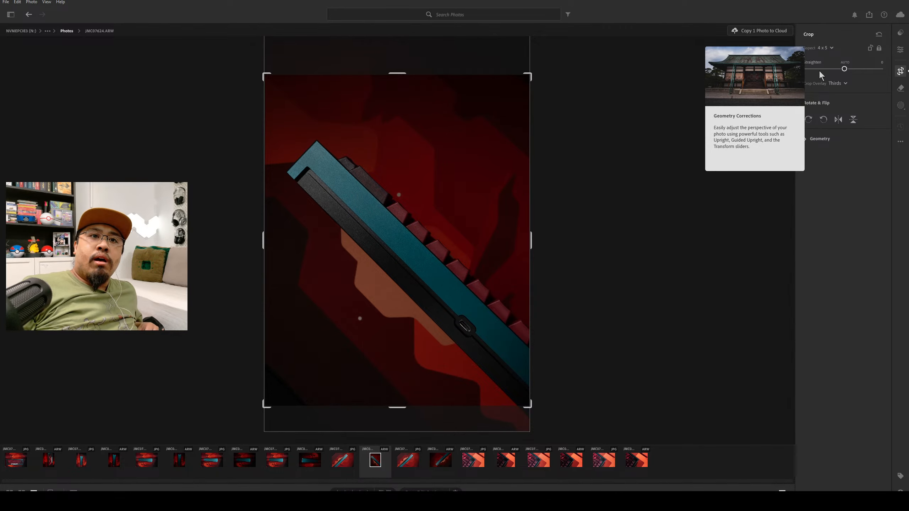
{"action": "left_click", "coordinate": [844, 83]}
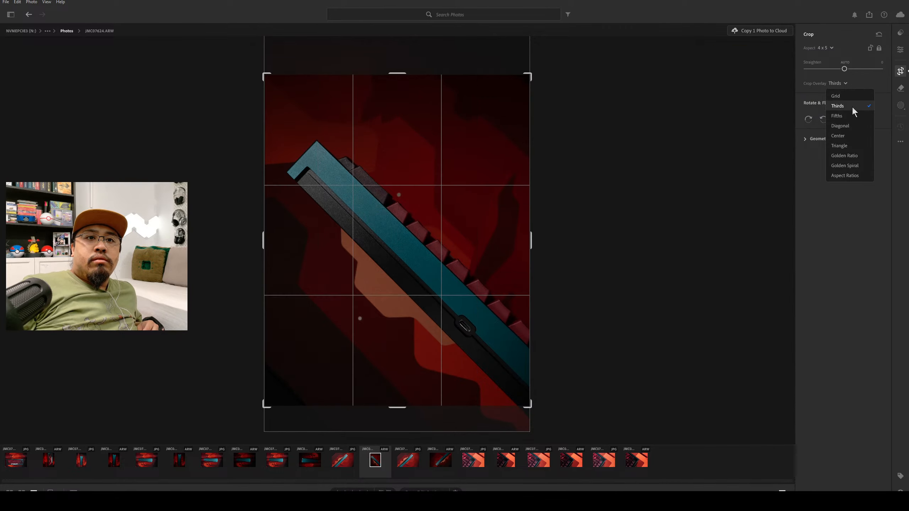
{"action": "left_click", "coordinate": [852, 125]}
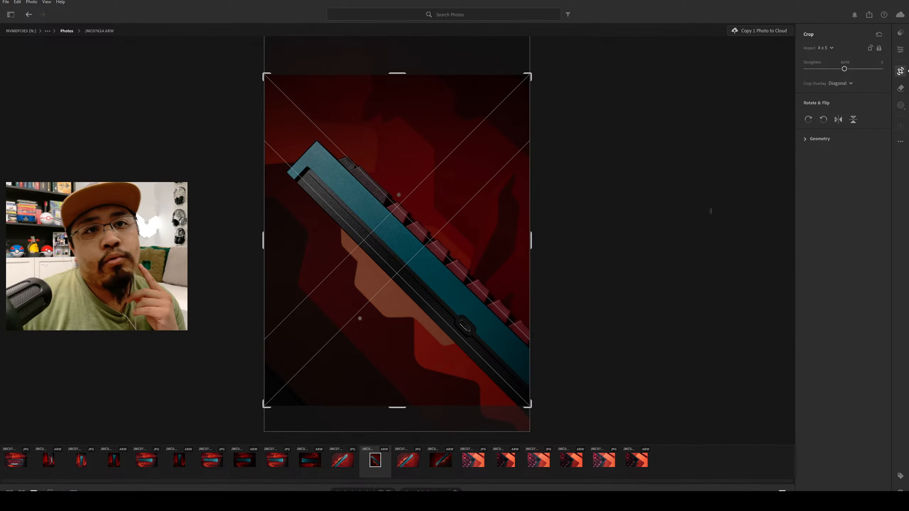
Test brighter exposures on the diagonal keyboard photo and settle on an Exposure of about +0.42.
{"action": "left_click", "coordinate": [900, 53]}
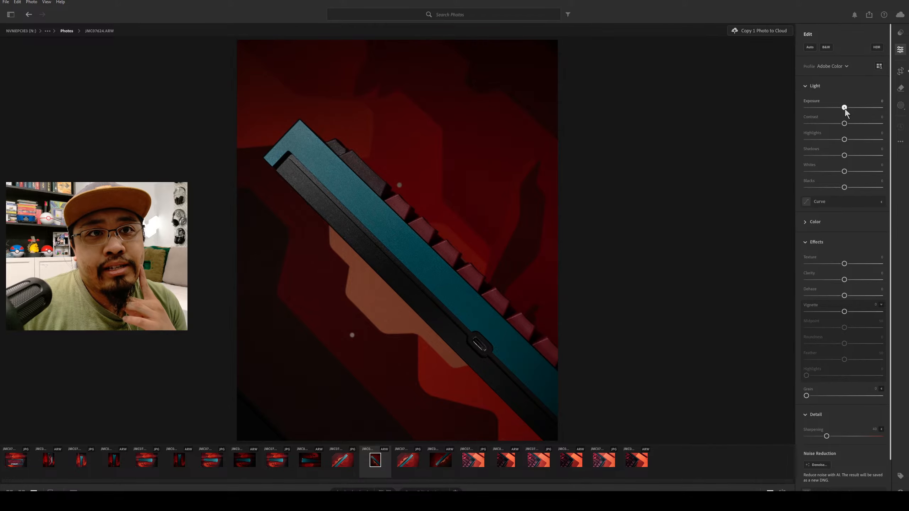
{"action": "left_click_drag", "start_coordinate": [845, 108], "coordinate": [865, 107]}
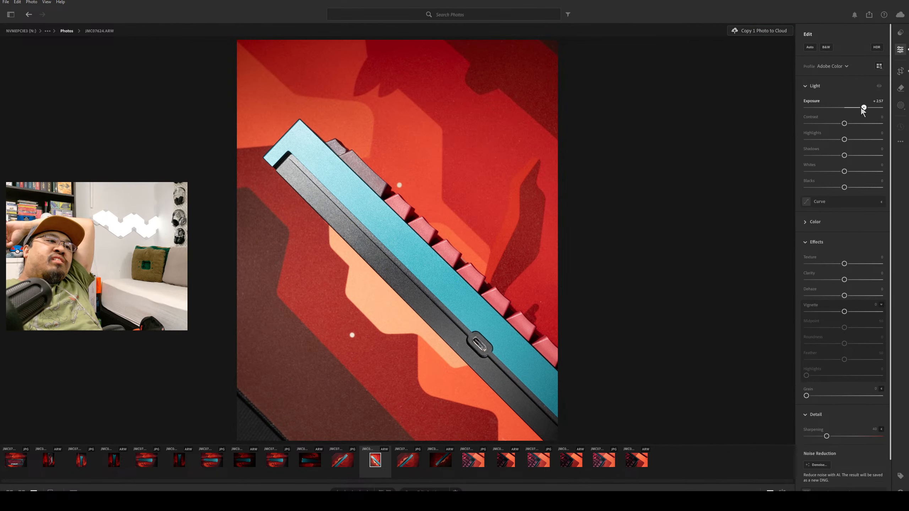
{"action": "left_click_drag", "start_coordinate": [864, 107], "coordinate": [862, 108]}
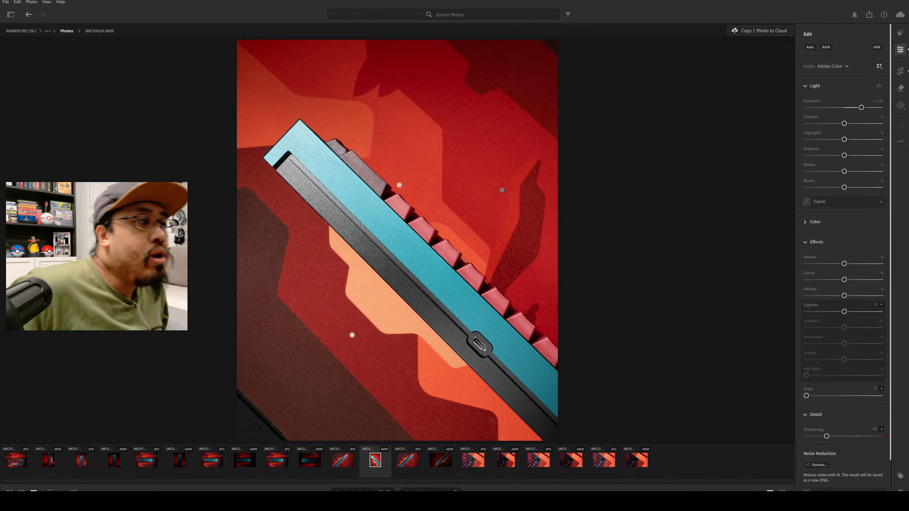
{"action": "mouse_move", "coordinate": [836, 131]}
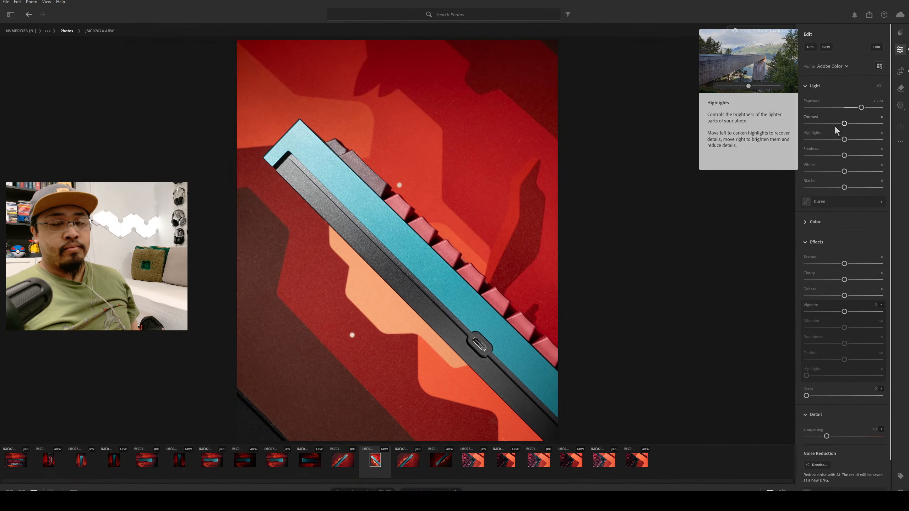
{"action": "left_click_drag", "start_coordinate": [861, 107], "coordinate": [851, 108]}
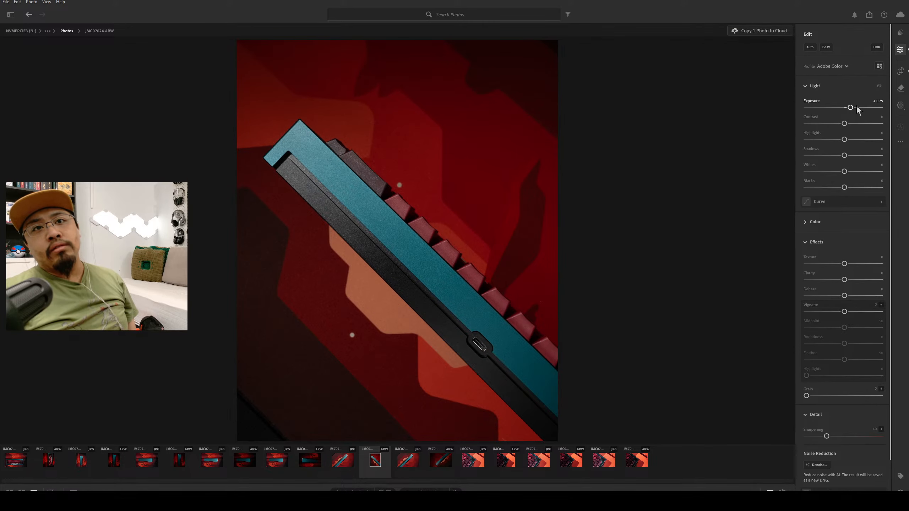
{"action": "left_click_drag", "start_coordinate": [851, 108], "coordinate": [853, 108]}
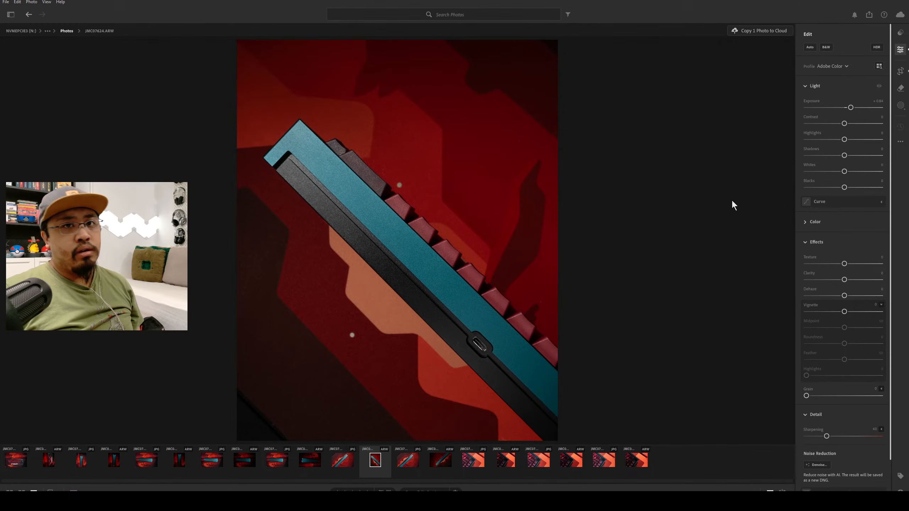
{"action": "left_click_drag", "start_coordinate": [851, 108], "coordinate": [848, 107]}
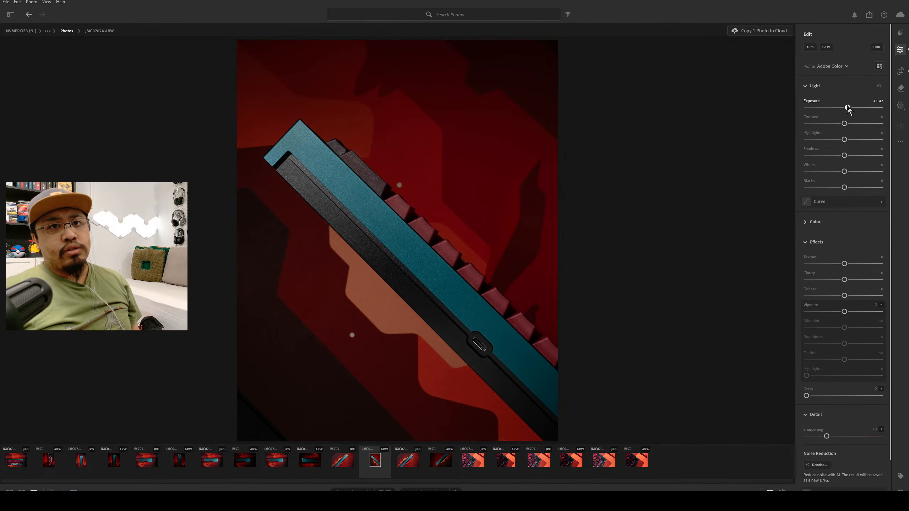
Compare the brightness with the edited top-view and vertical side-view keyboard photos, and return to the diagonal shot.
{"action": "left_click", "coordinate": [47, 465]}
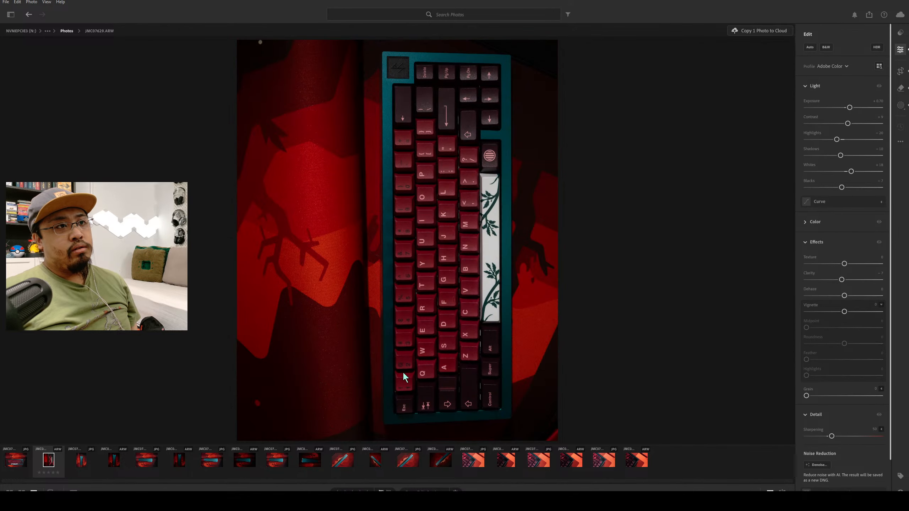
{"action": "left_click", "coordinate": [110, 466]}
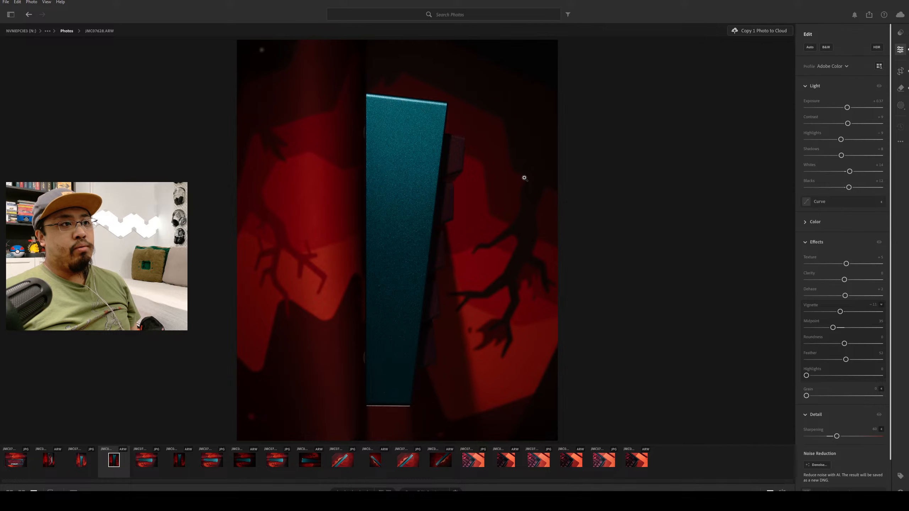
{"action": "left_click", "coordinate": [377, 463]}
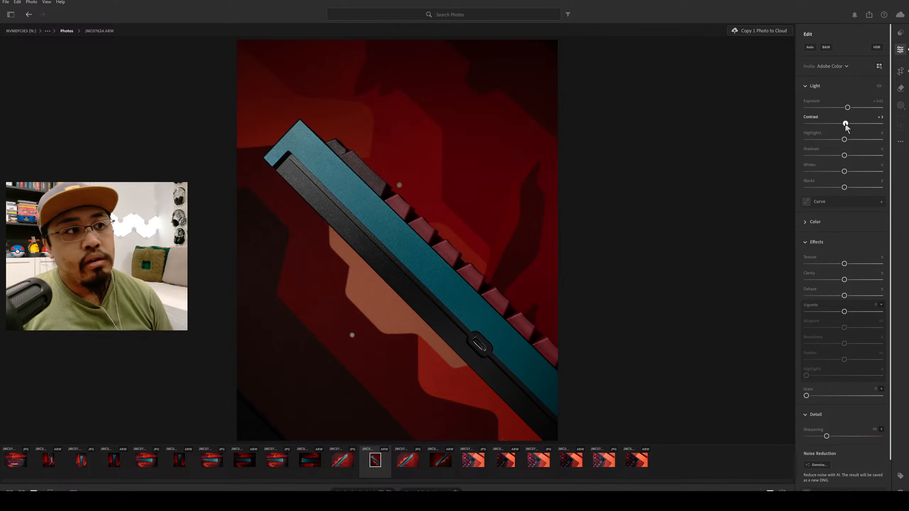
Set Contrast to +7, Highlights to about -6, Shadows to -12, and both Whites and Blacks to about -11.
{"action": "left_click_drag", "start_coordinate": [844, 124], "coordinate": [847, 124]}
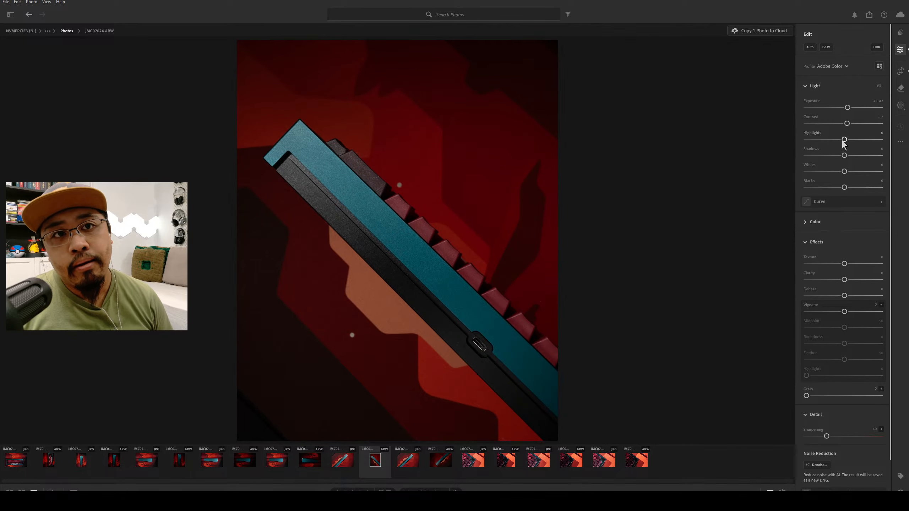
{"action": "mouse_move", "coordinate": [844, 142]}
{"action": "left_mouse_down"}
{"action": "mouse_move", "coordinate": [834, 142]}
{"action": "mouse_move", "coordinate": [881, 144]}
{"action": "mouse_move", "coordinate": [842, 147]}
{"action": "left_mouse_up"}
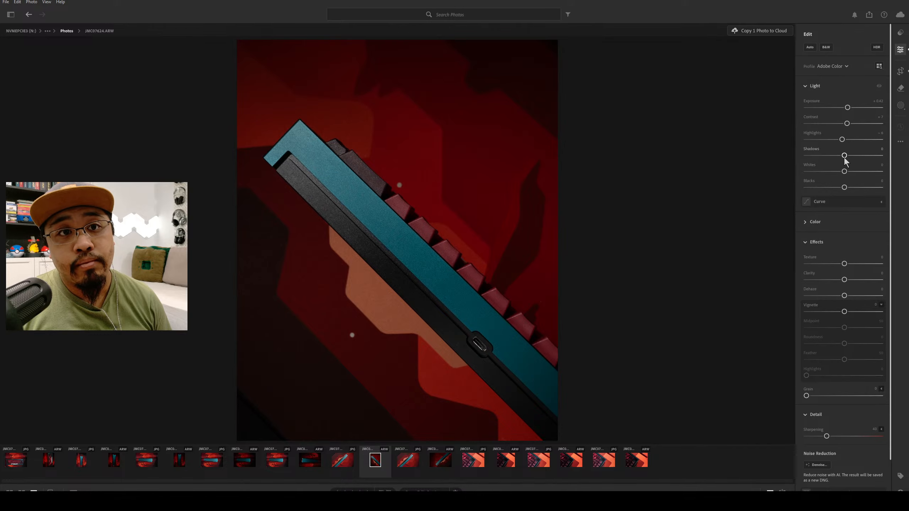
{"action": "left_click_drag", "start_coordinate": [845, 158], "coordinate": [866, 160]}
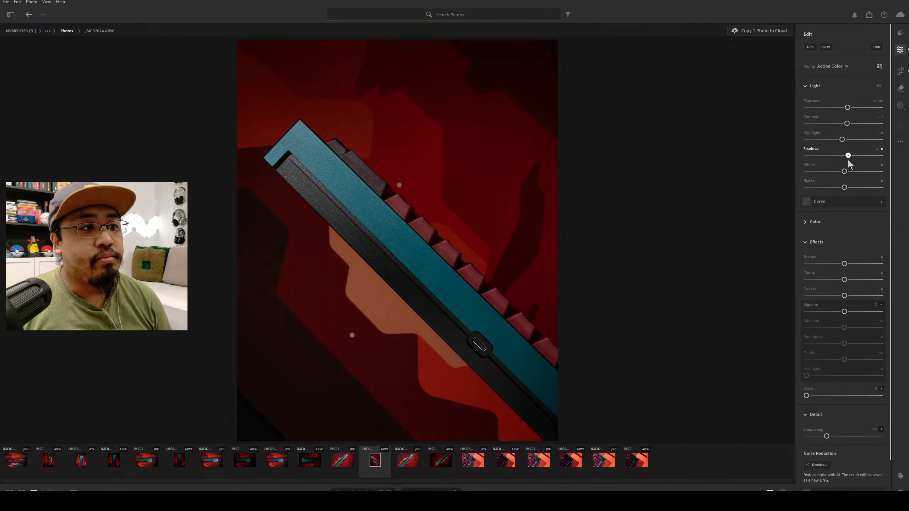
{"action": "left_click_drag", "start_coordinate": [774, 166], "coordinate": [510, 181]}
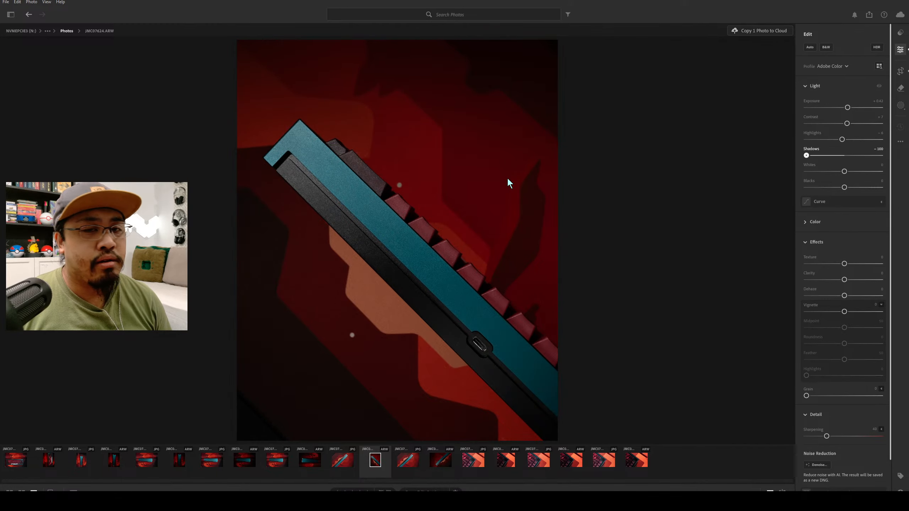
{"action": "double_click", "coordinate": [849, 157]}
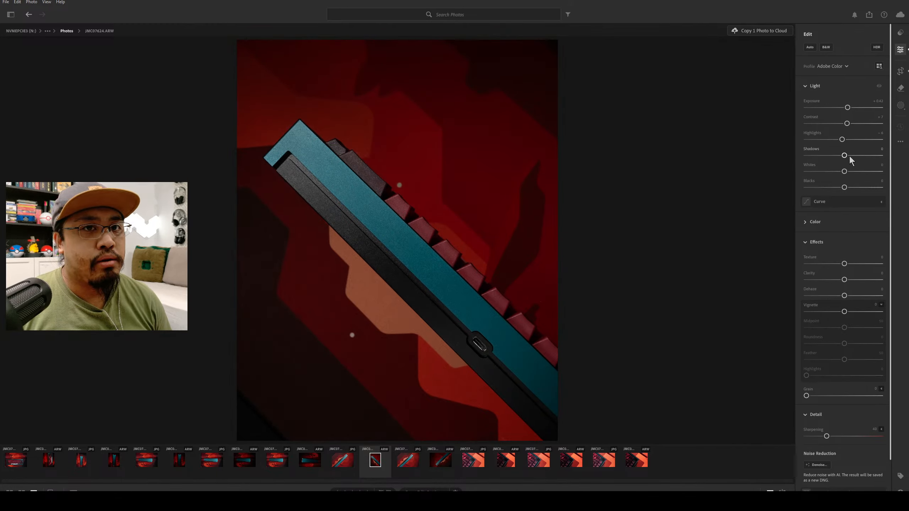
{"action": "left_click_drag", "start_coordinate": [842, 157], "coordinate": [836, 156]}
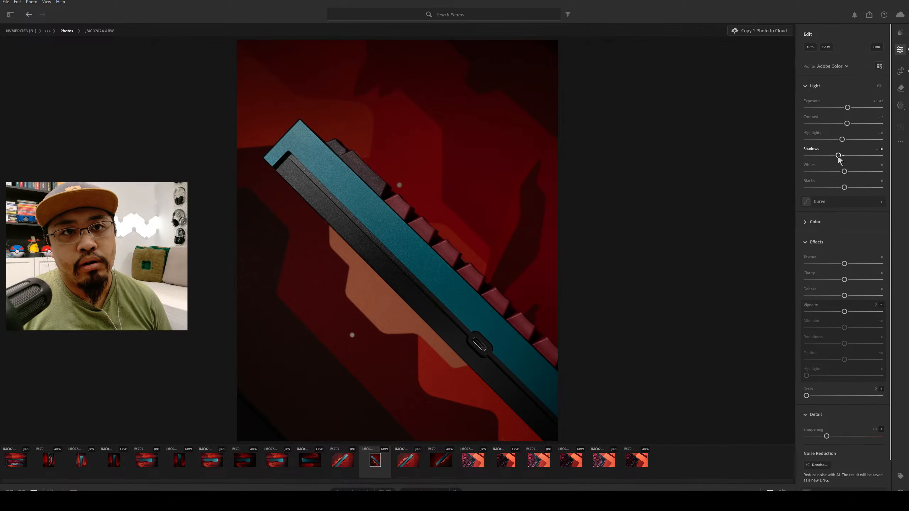
{"action": "left_click_drag", "start_coordinate": [838, 157], "coordinate": [854, 179]}
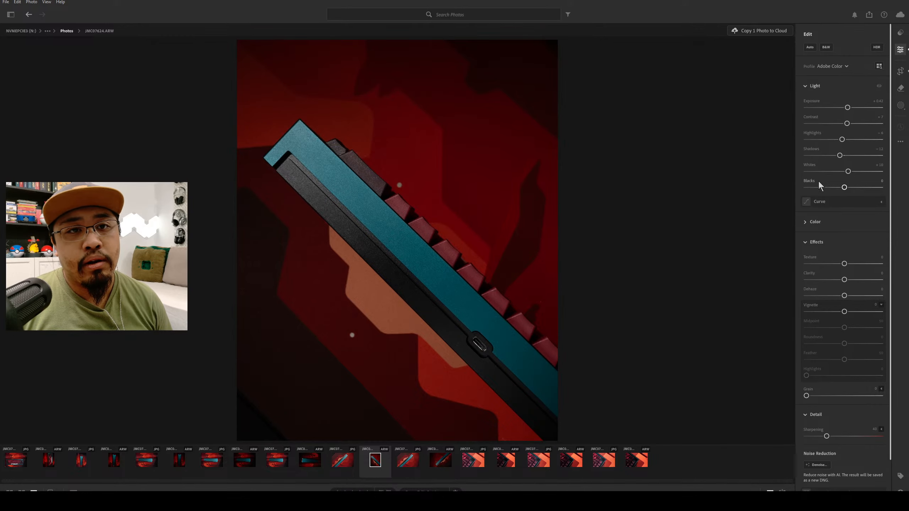
{"action": "left_click_drag", "start_coordinate": [848, 172], "coordinate": [843, 188]}
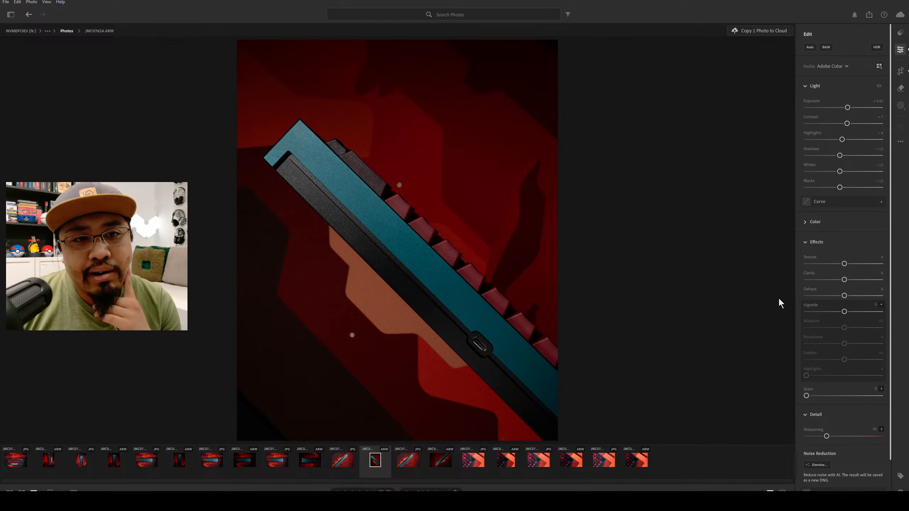
Set Texture to +5, Clarity to +11, Dehaze to +4, and add a Vignette of about -25.
{"action": "mouse_move", "coordinate": [845, 264]}
{"action": "left_mouse_down"}
{"action": "mouse_move", "coordinate": [861, 265]}
{"action": "mouse_move", "coordinate": [836, 264]}
{"action": "mouse_move", "coordinate": [846, 277]}
{"action": "left_mouse_up"}
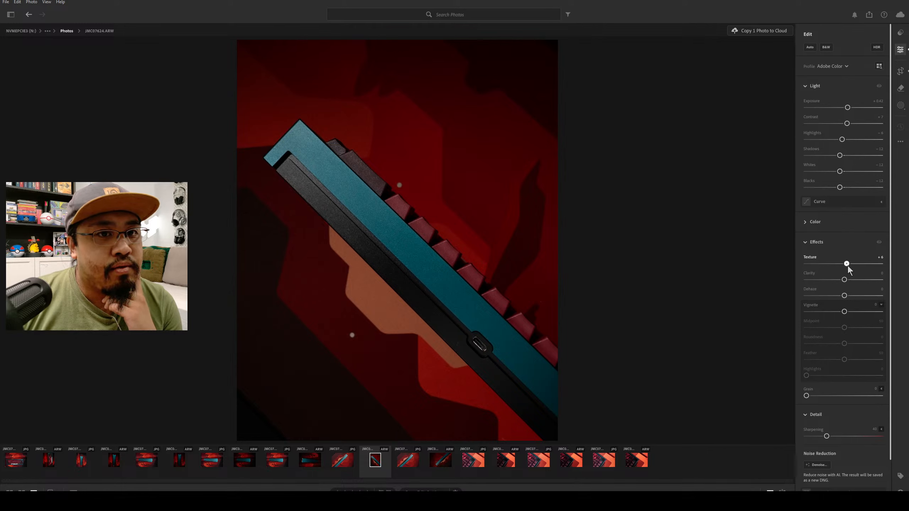
{"action": "left_click_drag", "start_coordinate": [847, 281], "coordinate": [850, 282]}
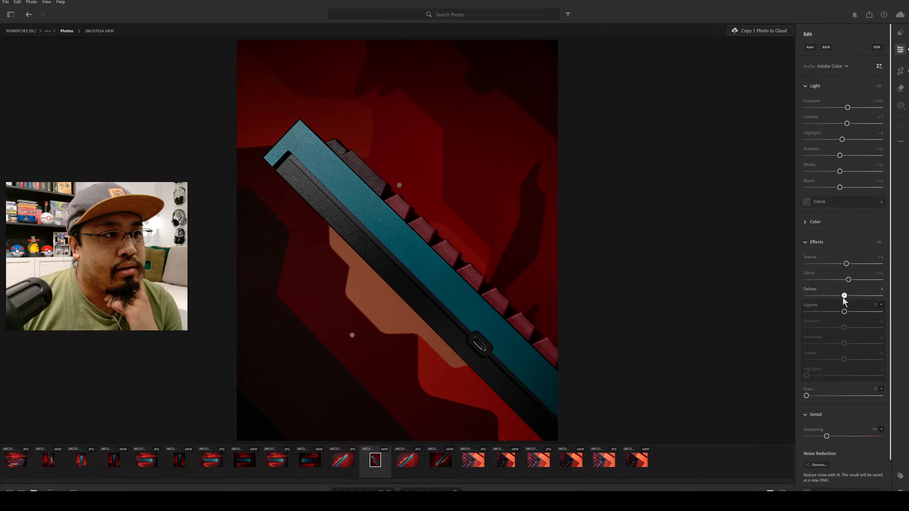
{"action": "mouse_move", "coordinate": [844, 300]}
{"action": "left_mouse_down"}
{"action": "mouse_move", "coordinate": [883, 299]}
{"action": "mouse_move", "coordinate": [835, 312]}
{"action": "left_mouse_up"}
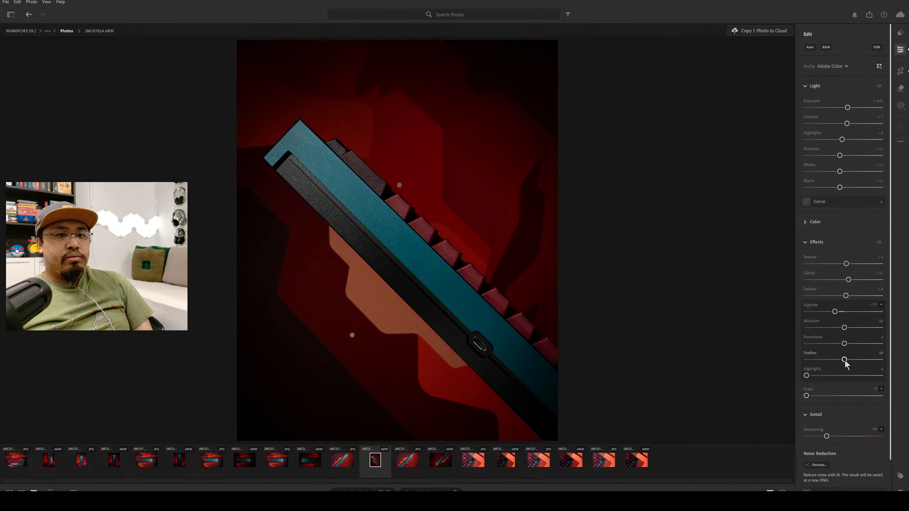
Shape the vignette with Midpoint 42, Roundness about -18, and Feather about 59, using a hard edge to judge its outline.
{"action": "left_click_drag", "start_coordinate": [844, 360], "coordinate": [770, 363]}
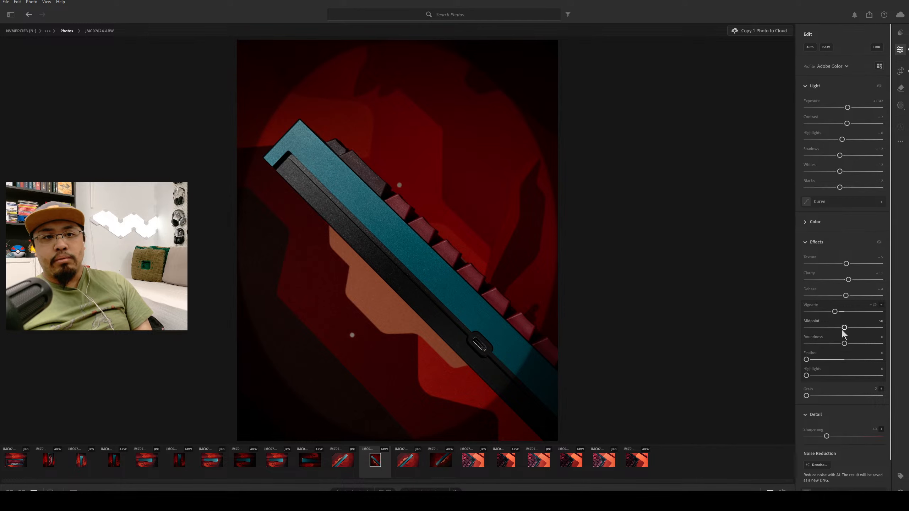
{"action": "left_click_drag", "start_coordinate": [845, 328], "coordinate": [836, 330]}
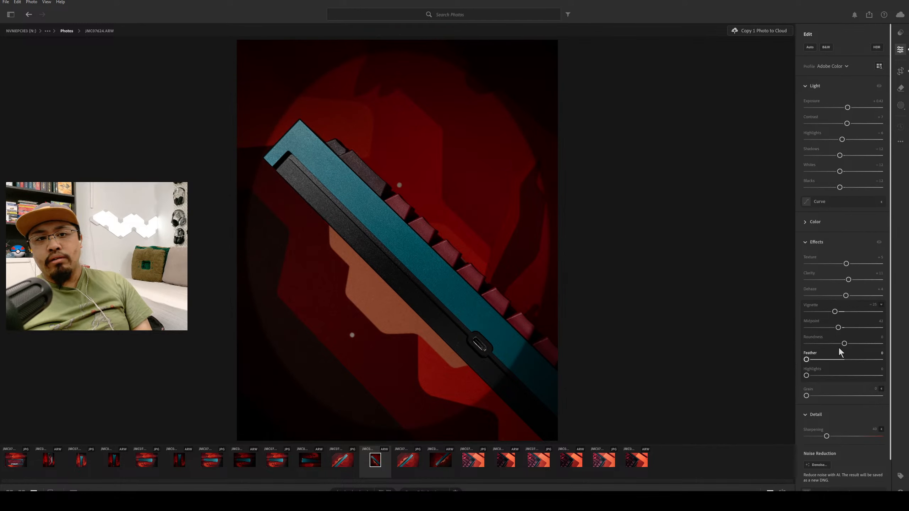
{"action": "left_click_drag", "start_coordinate": [844, 346], "coordinate": [837, 345]}
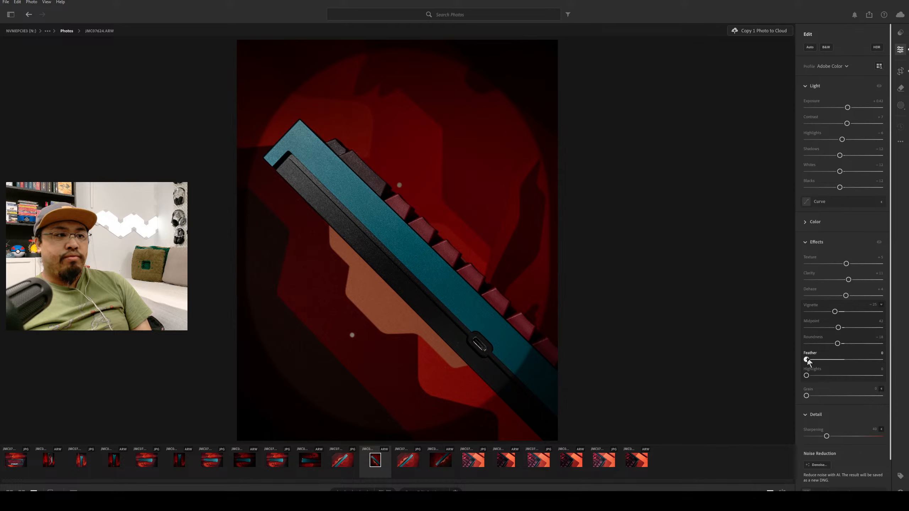
{"action": "left_click_drag", "start_coordinate": [807, 360], "coordinate": [853, 365]}
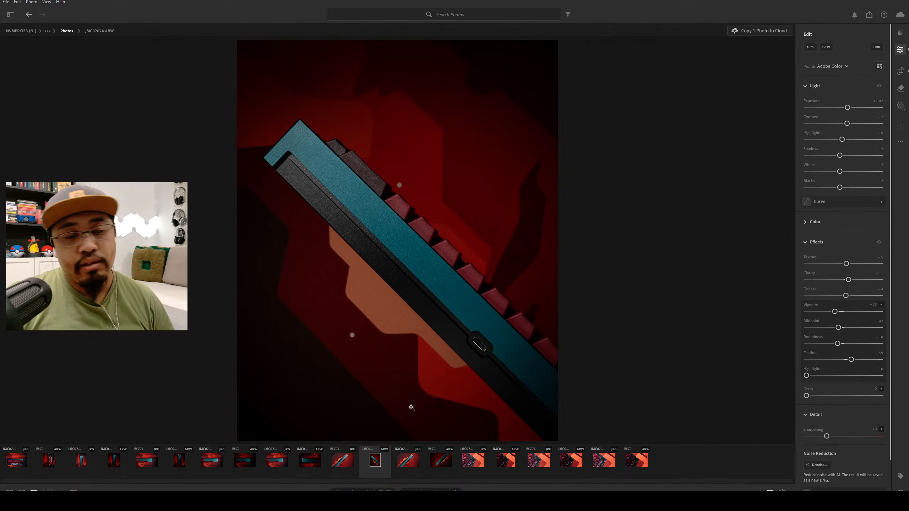
Raise the photo's Sharpening to about 60.
{"action": "scroll", "coordinate": [842, 426], "scroll_direction": "down", "scroll_amount": 2}
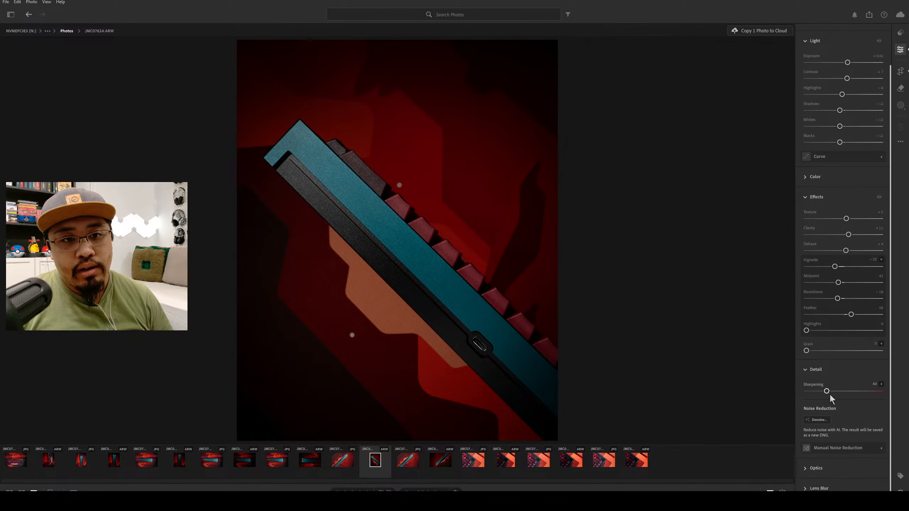
{"action": "left_click_drag", "start_coordinate": [828, 394], "coordinate": [836, 397]}
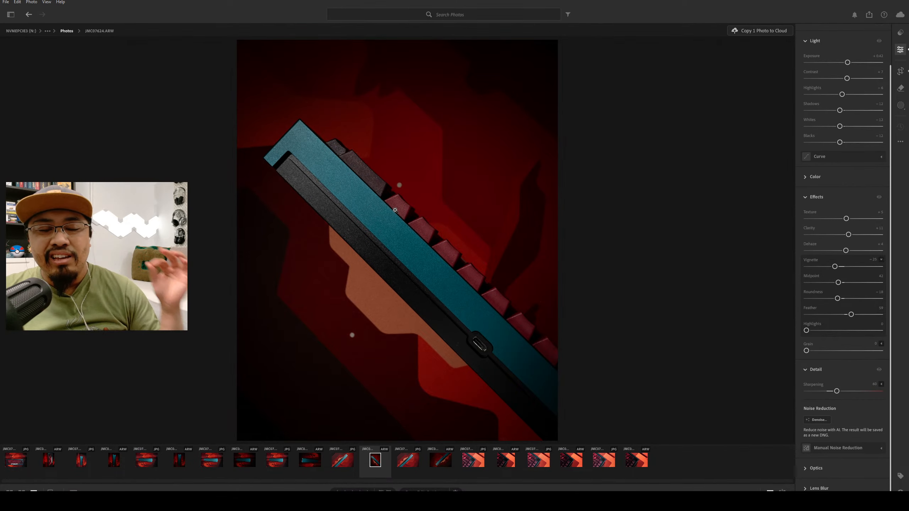
Examine the case at close range for specks, from its teal upper corner along the black strip to the USB-C port.
{"action": "left_click", "coordinate": [417, 223]}
{"action": "left_click_drag", "start_coordinate": [315, 266], "coordinate": [729, 456]}
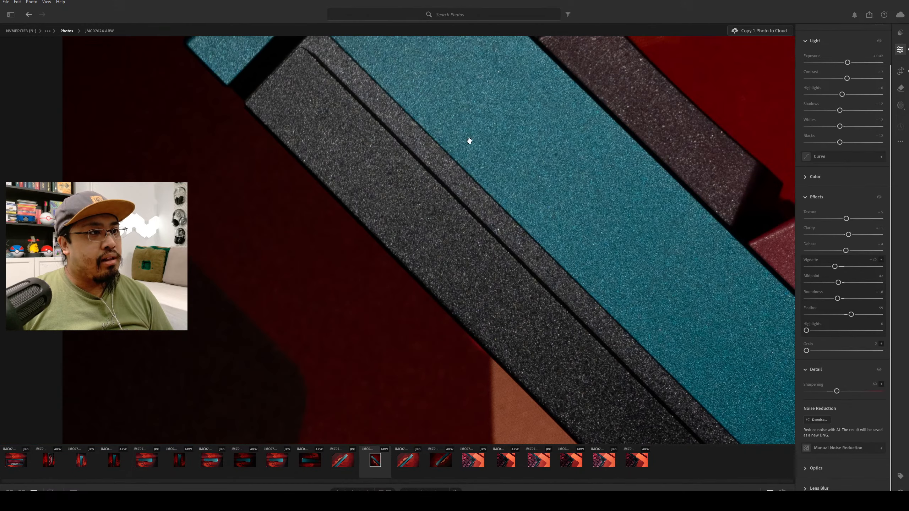
{"action": "left_click_drag", "start_coordinate": [306, 73], "coordinate": [453, 256]}
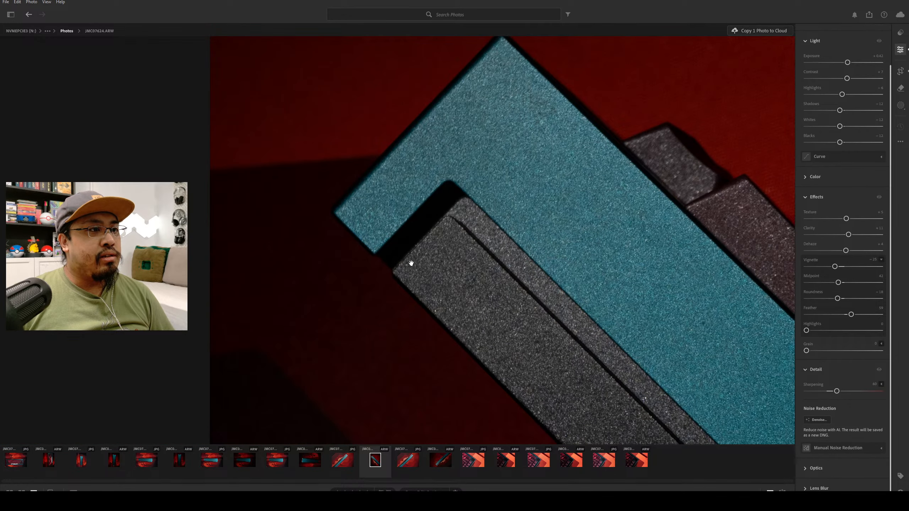
{"action": "left_click_drag", "start_coordinate": [539, 207], "coordinate": [376, 115]}
{"action": "left_click_drag", "start_coordinate": [351, 189], "coordinate": [261, 69]}
{"action": "mouse_move", "coordinate": [713, 370]}
{"action": "left_mouse_down"}
{"action": "mouse_move", "coordinate": [609, 238]}
{"action": "mouse_move", "coordinate": [501, 148]}
{"action": "left_mouse_up"}
{"action": "left_click_drag", "start_coordinate": [586, 244], "coordinate": [515, 228]}
{"action": "left_click_drag", "start_coordinate": [662, 386], "coordinate": [497, 213]}
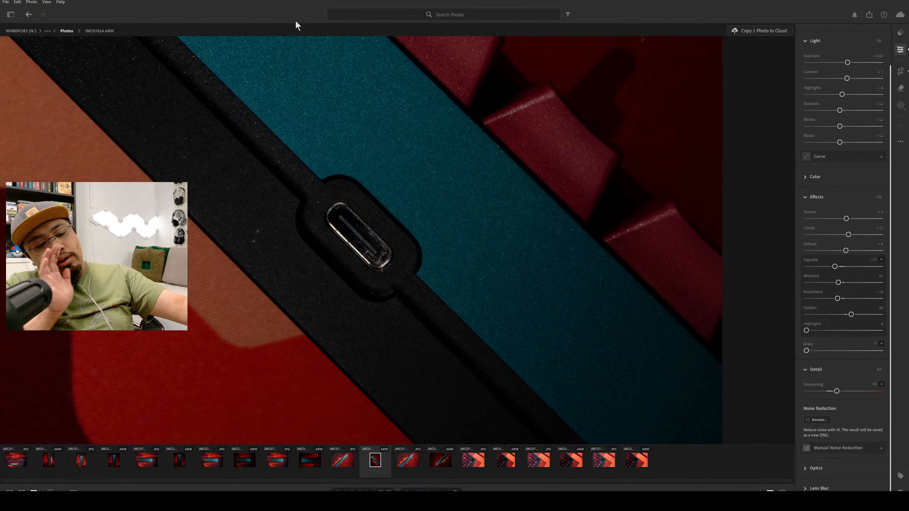
Examine the upper half of the case for remaining specks, along the teal side, the black strip, and the keycap edges.
{"action": "left_click_drag", "start_coordinate": [295, 93], "coordinate": [392, 170]}
{"action": "left_click", "coordinate": [901, 88]}
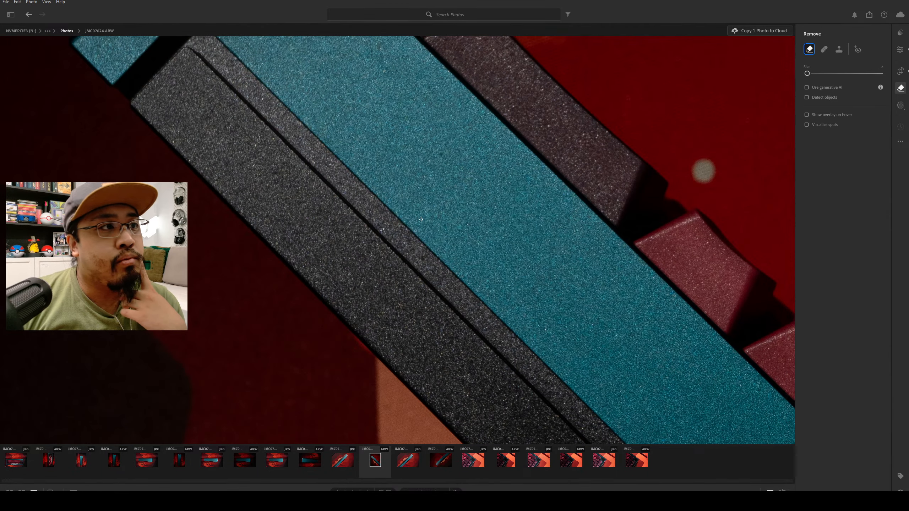
{"action": "left_click", "coordinate": [899, 54]}
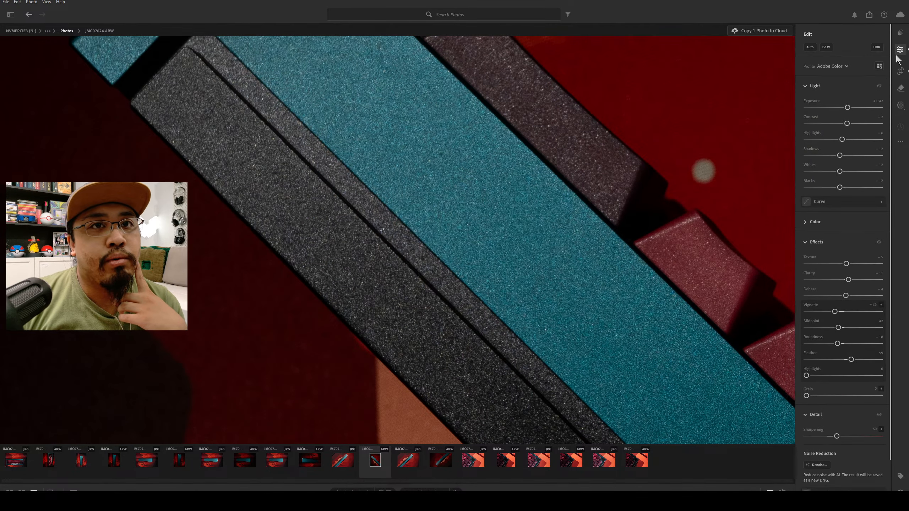
{"action": "left_click_drag", "start_coordinate": [290, 174], "coordinate": [396, 259]}
{"action": "left_click_drag", "start_coordinate": [479, 193], "coordinate": [367, 256]}
{"action": "left_click", "coordinate": [385, 251]}
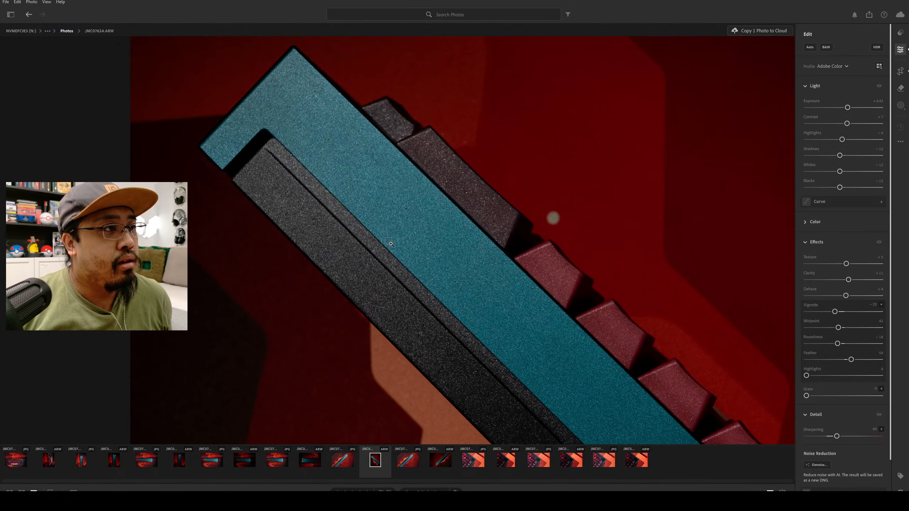
{"action": "left_click_drag", "start_coordinate": [380, 237], "coordinate": [373, 242]}
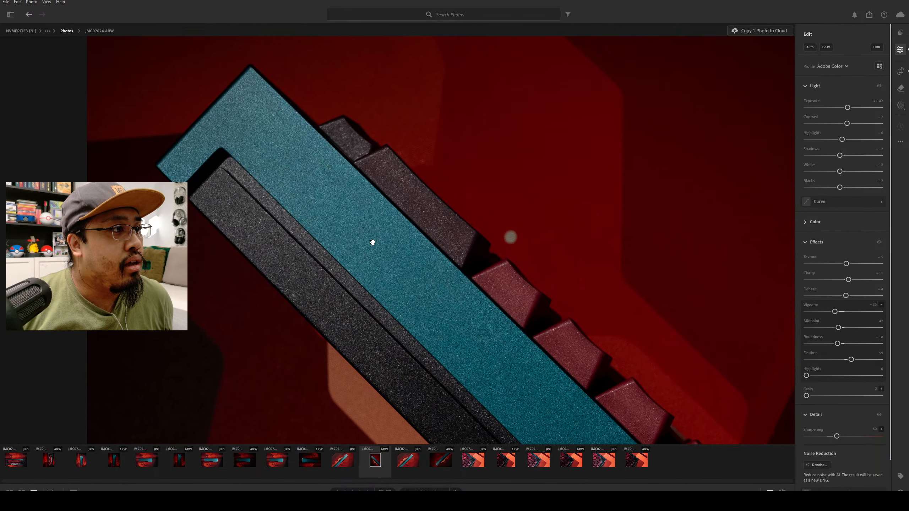
{"action": "left_click_drag", "start_coordinate": [448, 325], "coordinate": [326, 181]}
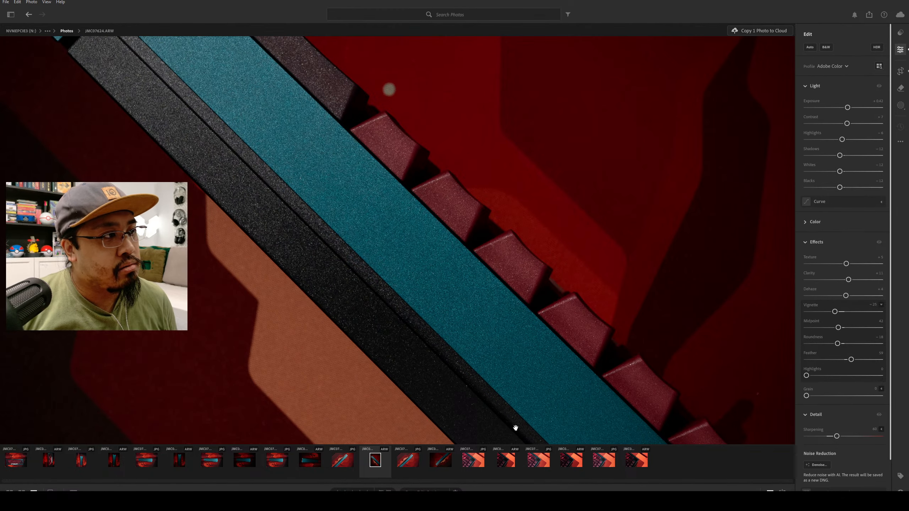
Remove a speck from the upper part of the teal case side using a small Remove brush.
{"action": "left_click", "coordinate": [900, 89]}
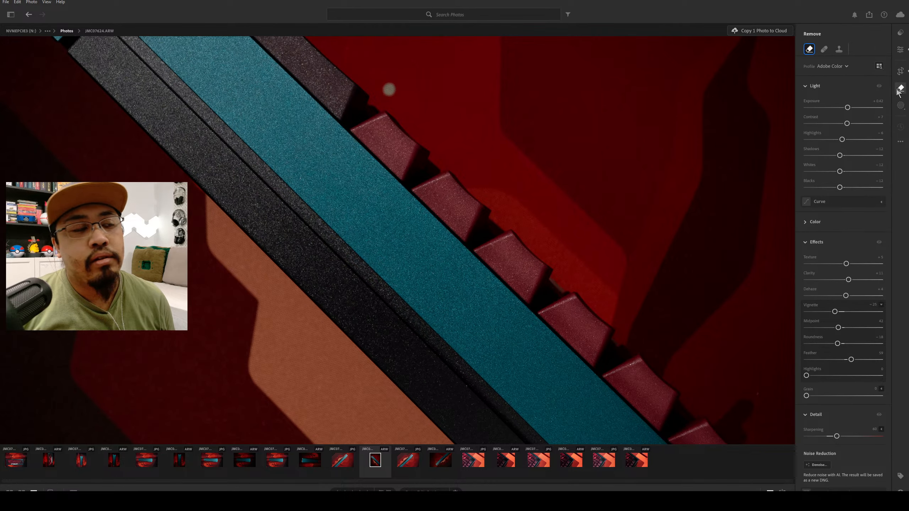
{"action": "key", "text": "bracketleft"}
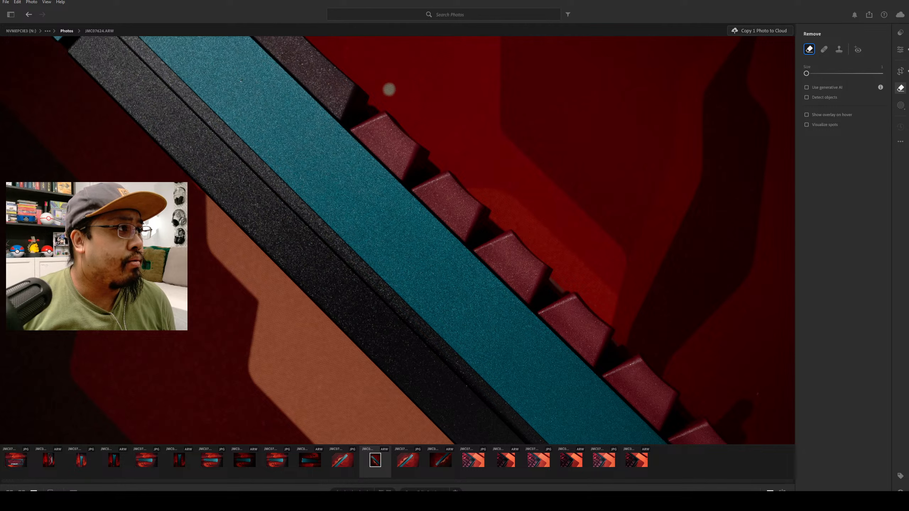
{"action": "key", "text": "bracketright"}
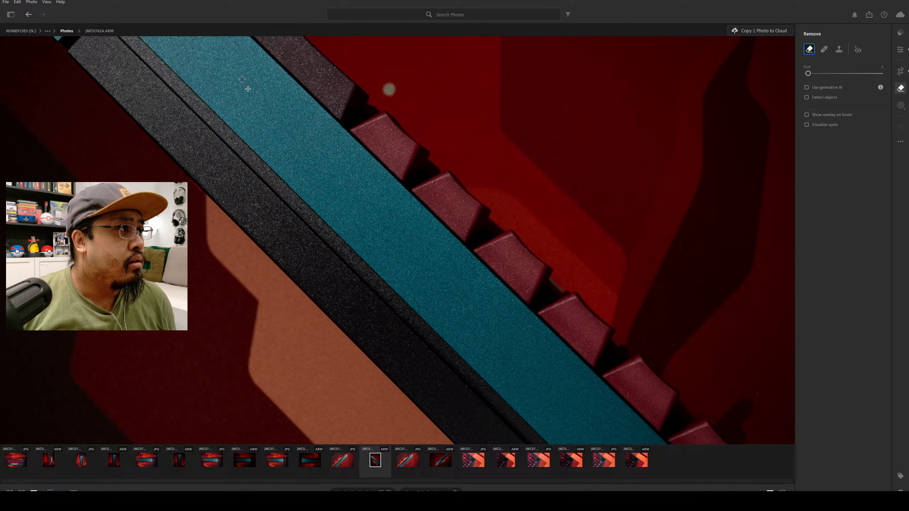
{"action": "left_click", "coordinate": [253, 93]}
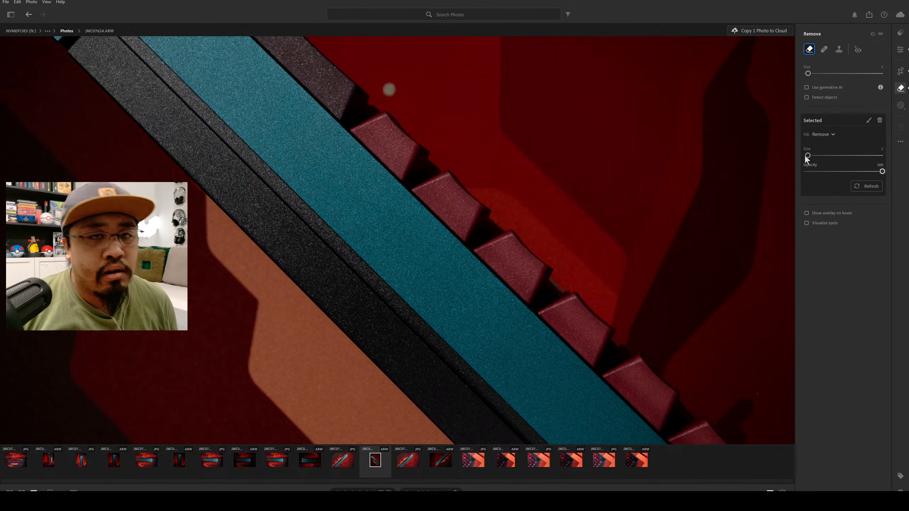
{"action": "left_click", "coordinate": [901, 50]}
Remove the light speck on the black strip beside the USB-C port using a smaller Remove brush.
{"action": "left_click_drag", "start_coordinate": [483, 341], "coordinate": [373, 204]}
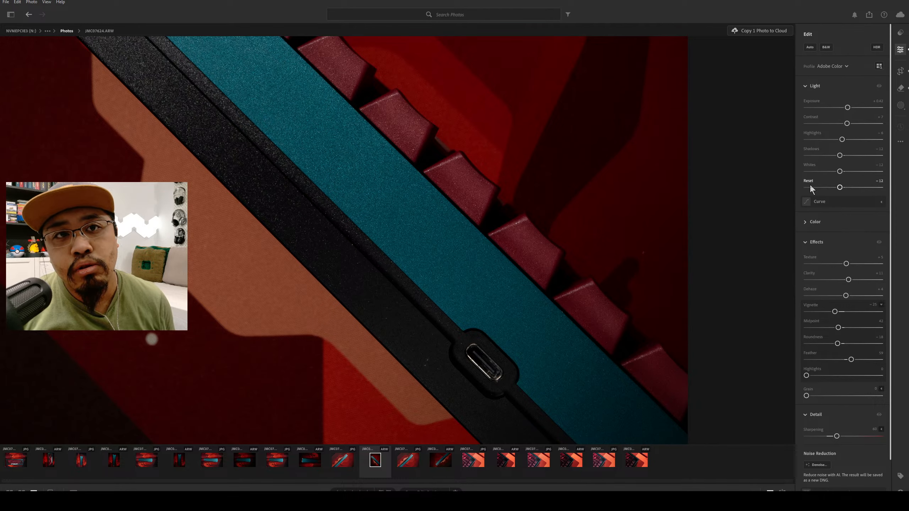
{"action": "left_click", "coordinate": [901, 88]}
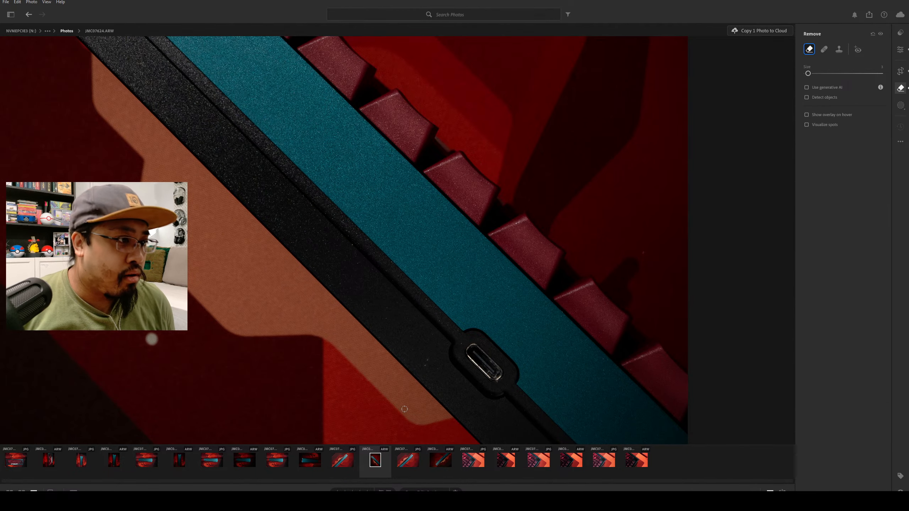
{"action": "key", "text": "bracketleft"}
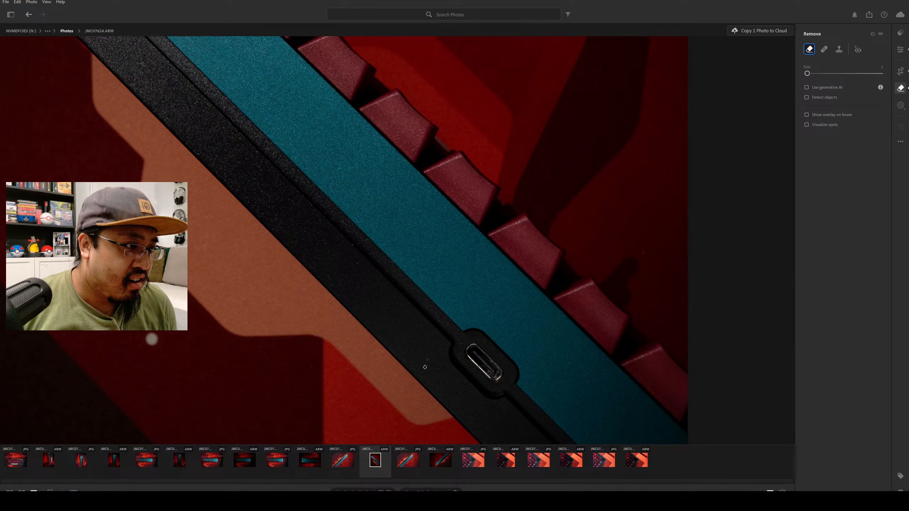
{"action": "left_click", "coordinate": [425, 368]}
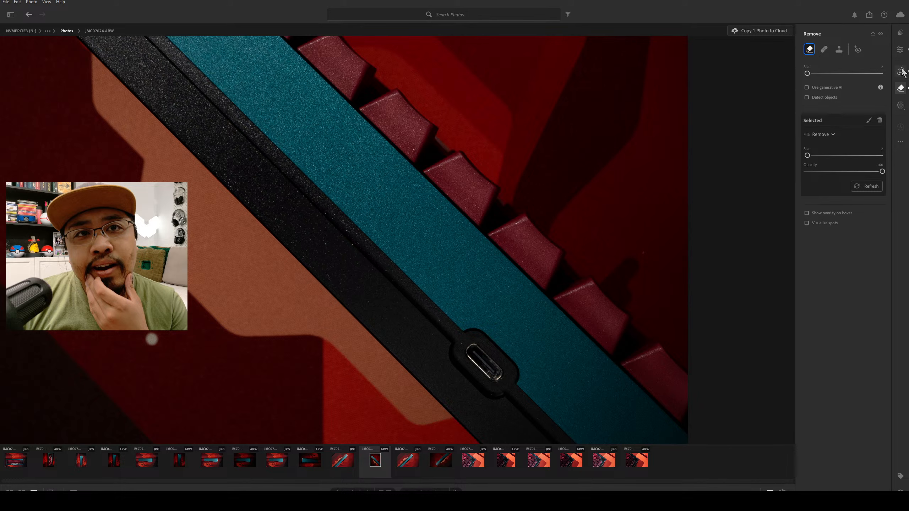
{"action": "left_click", "coordinate": [900, 50]}
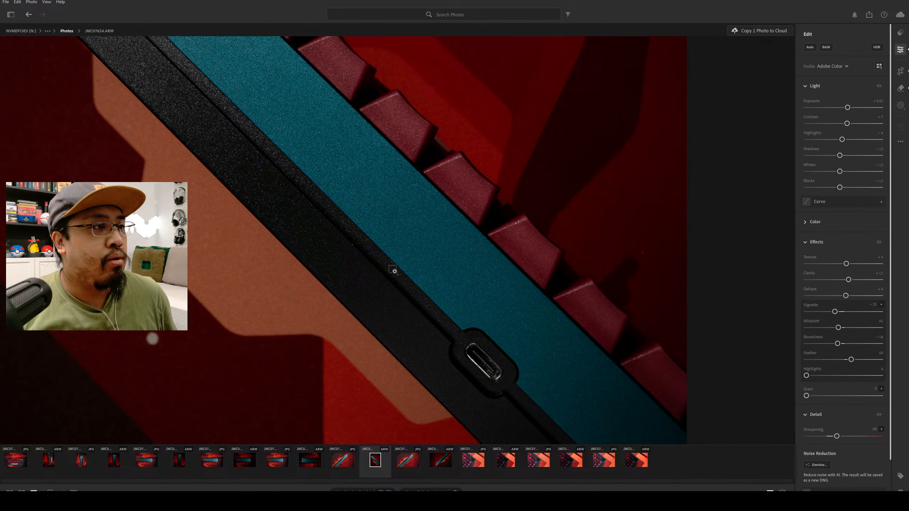
Review the whole photo and create a Subject mask covering the keyboard.
{"action": "scroll", "coordinate": [395, 269], "scroll_direction": "down", "scroll_amount": 4}
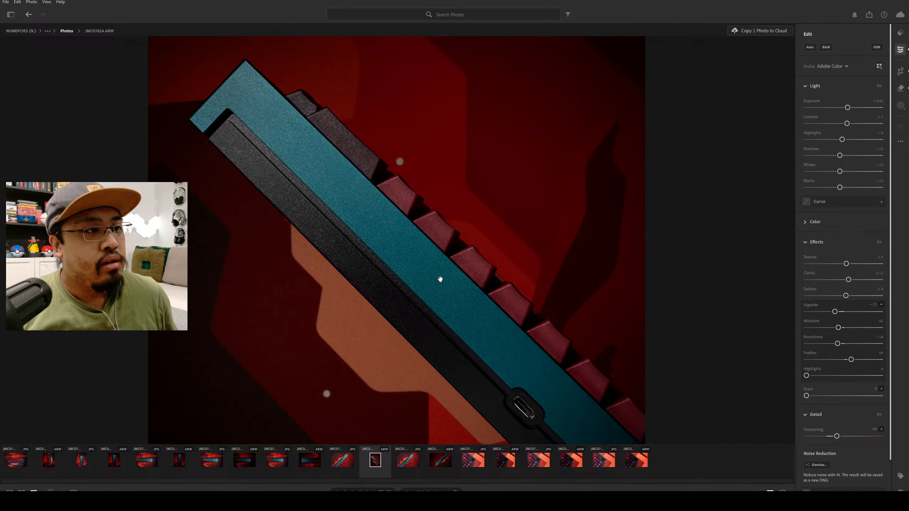
{"action": "scroll", "coordinate": [434, 233], "scroll_direction": "down", "scroll_amount": 3}
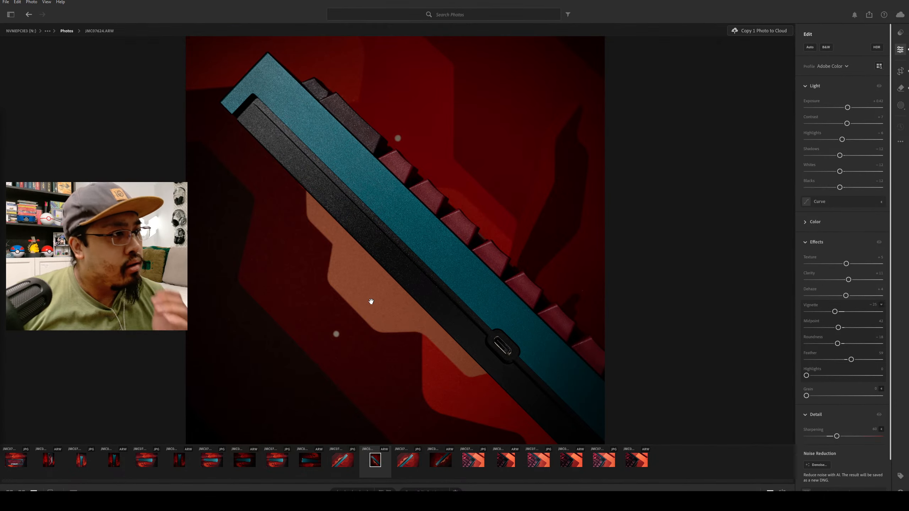
{"action": "left_click", "coordinate": [901, 105]}
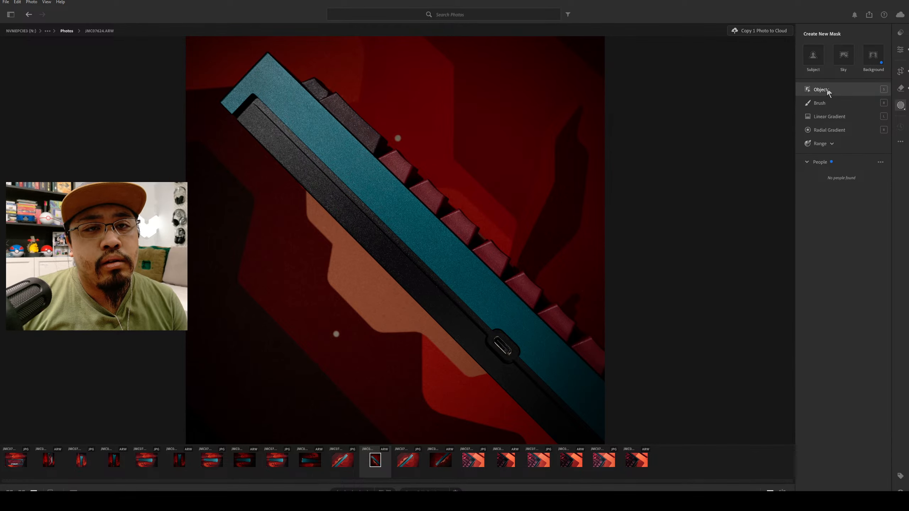
{"action": "left_click", "coordinate": [818, 56]}
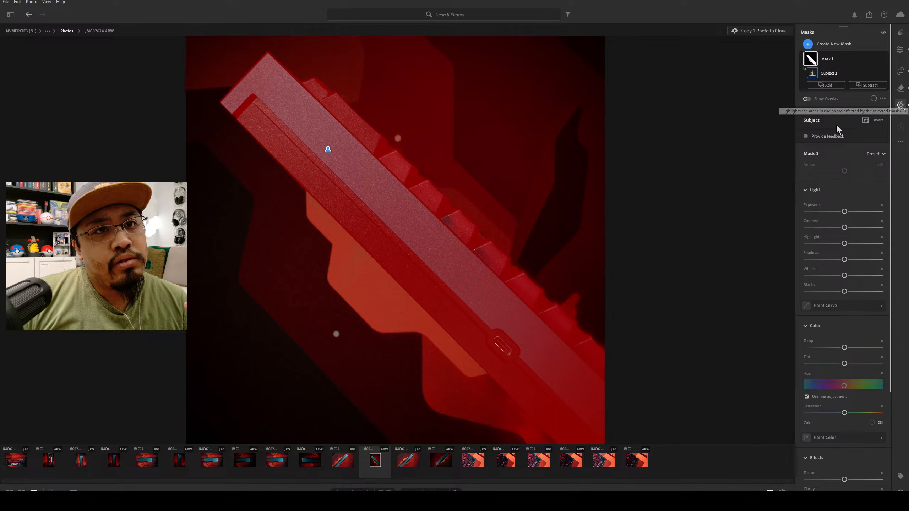
{"action": "scroll", "coordinate": [873, 301], "scroll_direction": "down", "scroll_amount": 2}
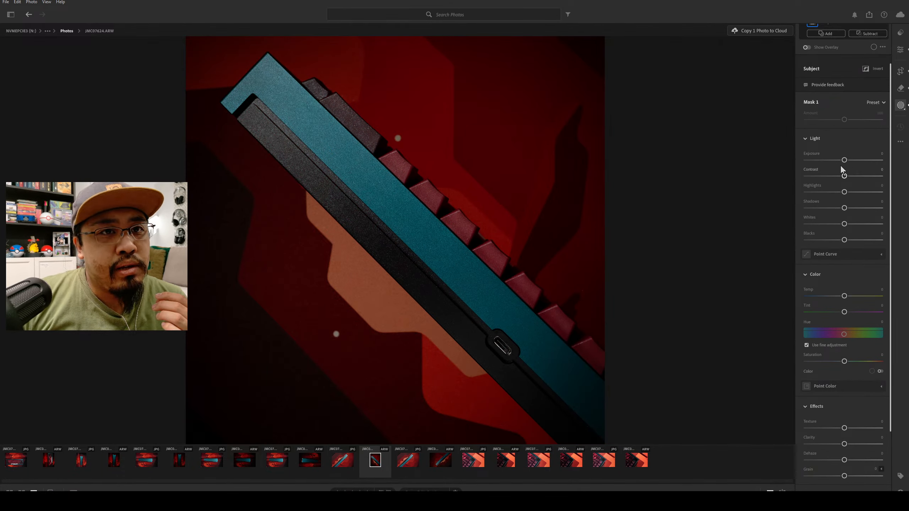
Raise the keyboard mask's Exposure to about +0.80, trying brighter and darker settings to compare.
{"action": "left_click_drag", "start_coordinate": [845, 162], "coordinate": [849, 163]}
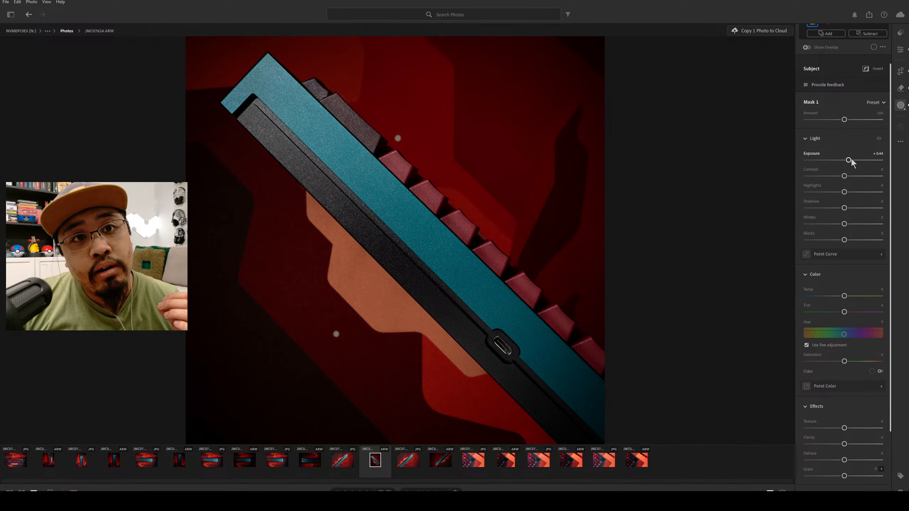
{"action": "mouse_move", "coordinate": [849, 160]}
{"action": "left_mouse_down"}
{"action": "mouse_move", "coordinate": [883, 159]}
{"action": "mouse_move", "coordinate": [854, 164]}
{"action": "left_mouse_up"}
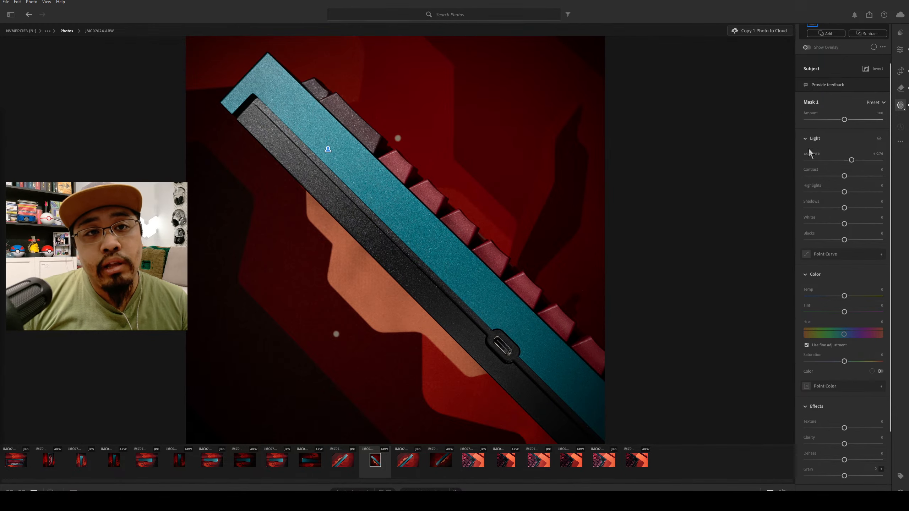
{"action": "left_click_drag", "start_coordinate": [853, 162], "coordinate": [857, 163]}
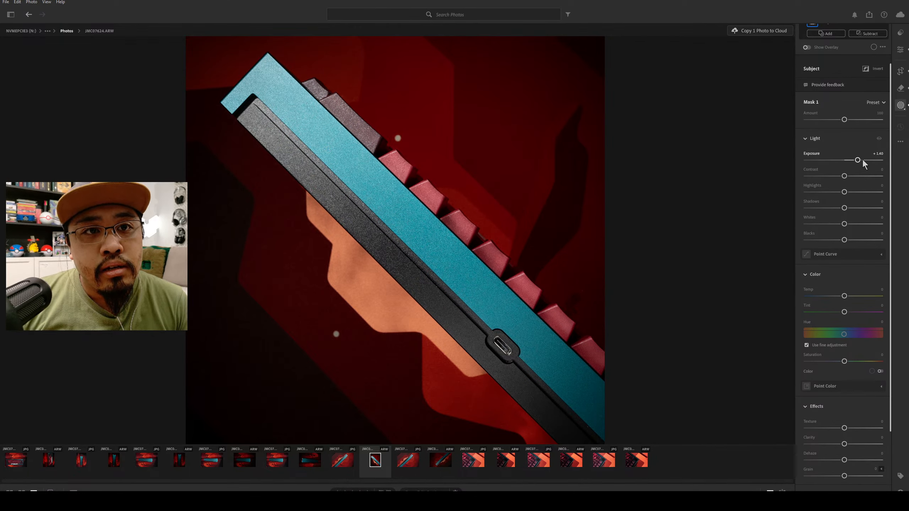
{"action": "left_click_drag", "start_coordinate": [857, 160], "coordinate": [852, 164]}
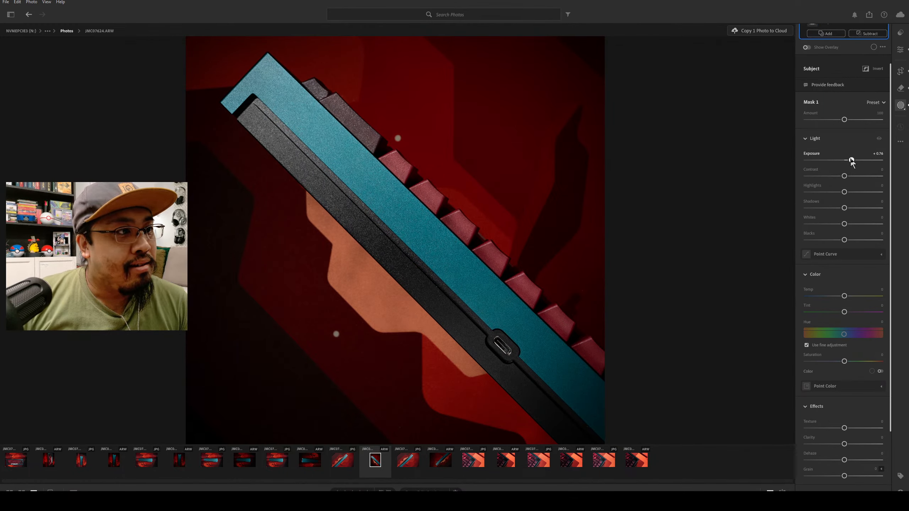
{"action": "left_click_drag", "start_coordinate": [853, 163], "coordinate": [852, 163]}
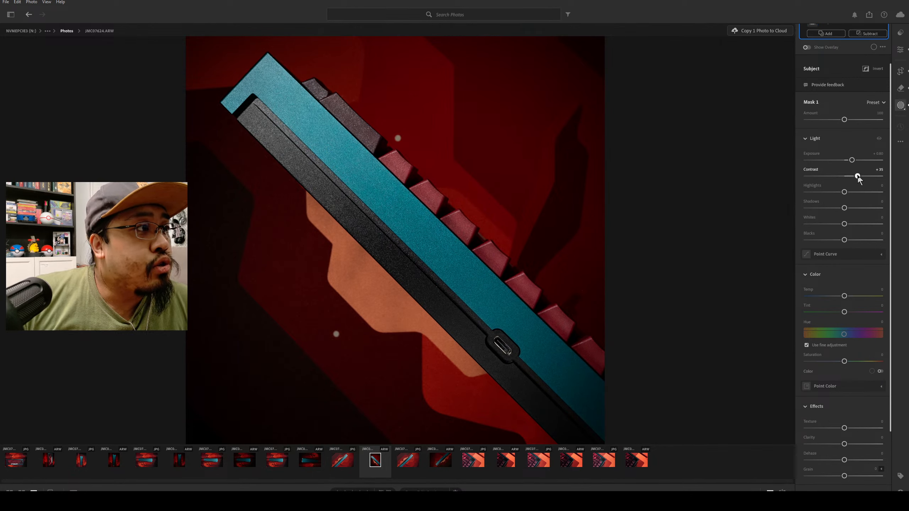
Set the keyboard mask's Contrast to about +17, Highlights to about -11, and Shadows to about +7.
{"action": "mouse_move", "coordinate": [845, 176]}
{"action": "left_mouse_down"}
{"action": "mouse_move", "coordinate": [859, 177]}
{"action": "mouse_move", "coordinate": [852, 178]}
{"action": "left_mouse_up"}
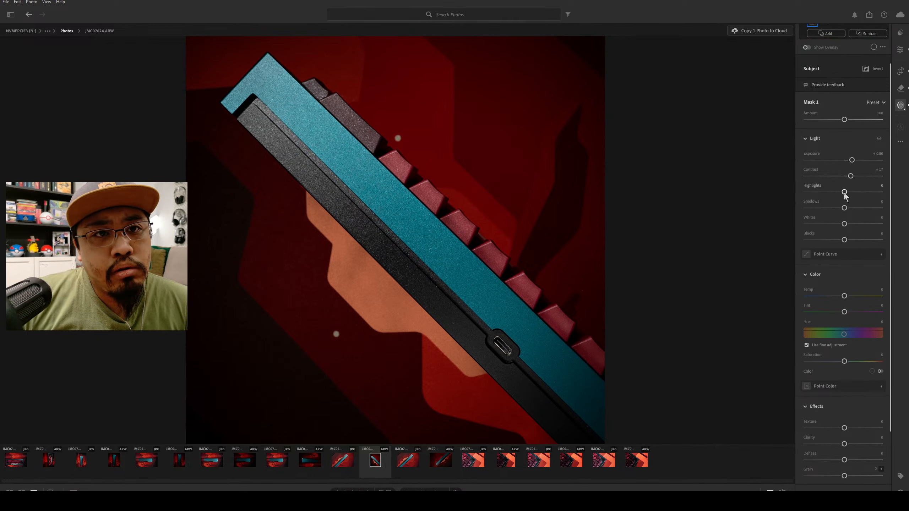
{"action": "left_click_drag", "start_coordinate": [844, 193], "coordinate": [837, 196]}
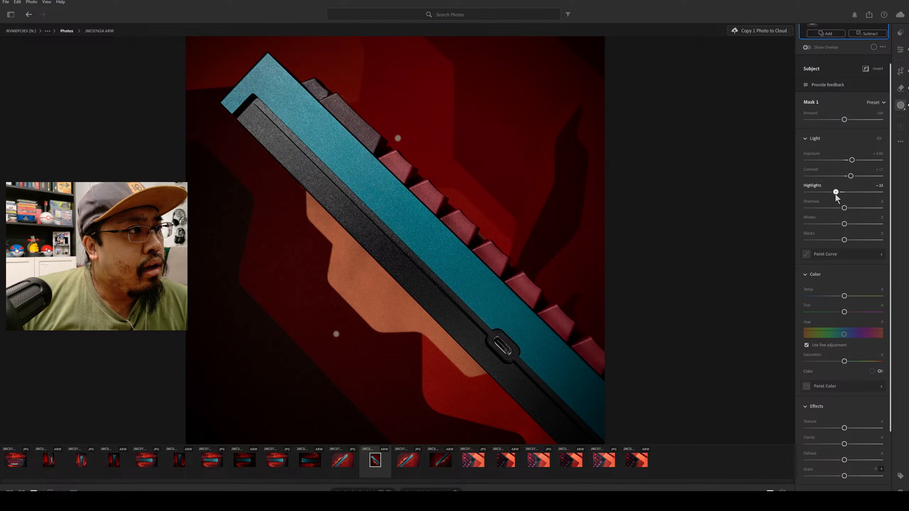
{"action": "left_click_drag", "start_coordinate": [838, 196], "coordinate": [839, 197]}
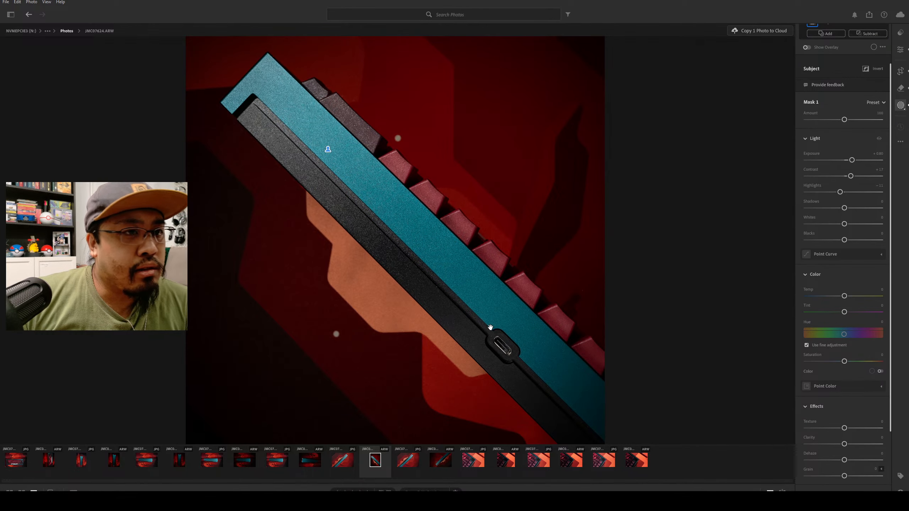
{"action": "left_click_drag", "start_coordinate": [844, 211], "coordinate": [848, 209]}
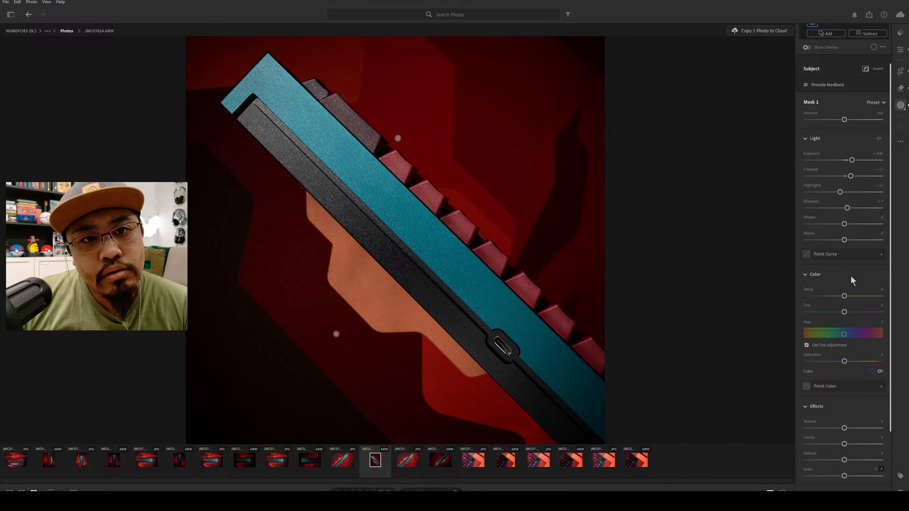
Try Whites at about +3 and Blacks at about -20 on the keyboard mask, resetting each one.
{"action": "scroll", "coordinate": [851, 277], "scroll_direction": "down", "scroll_amount": 2}
{"action": "scroll", "coordinate": [852, 282], "scroll_direction": "down", "scroll_amount": 1}
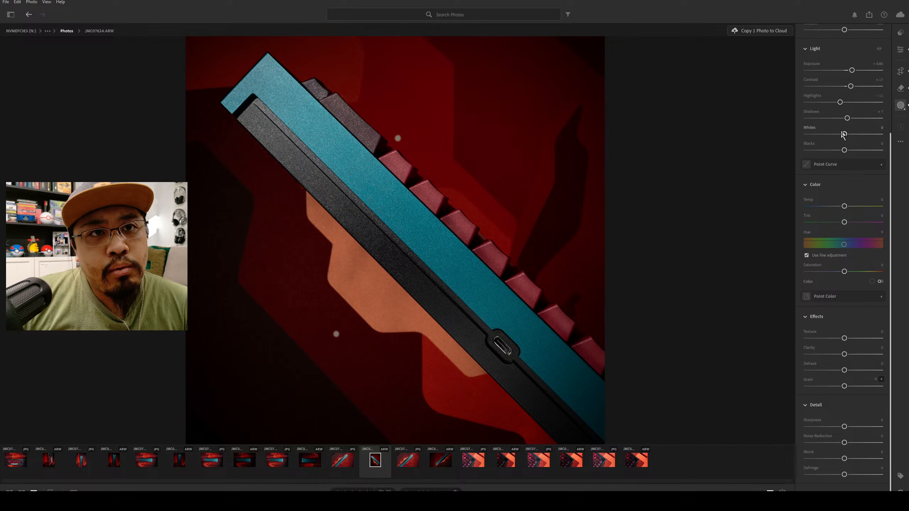
{"action": "left_click_drag", "start_coordinate": [845, 135], "coordinate": [847, 135]}
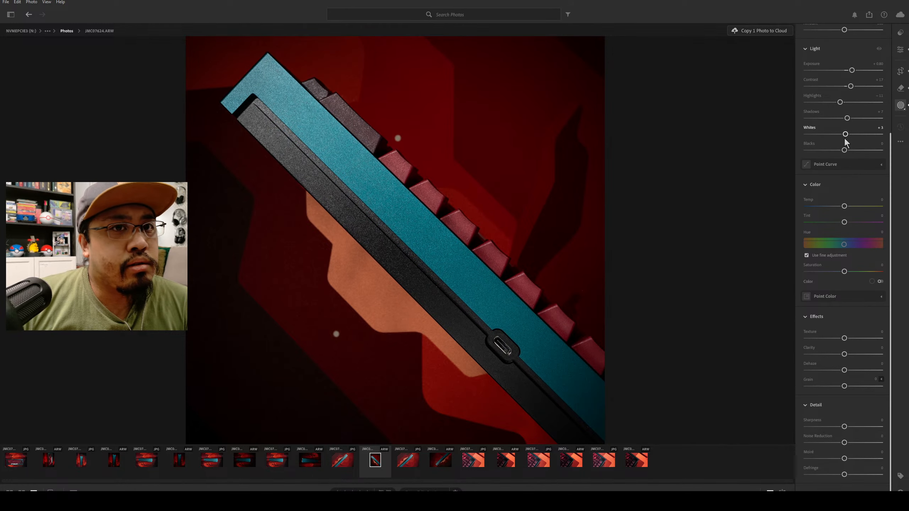
{"action": "double_click", "coordinate": [846, 139]}
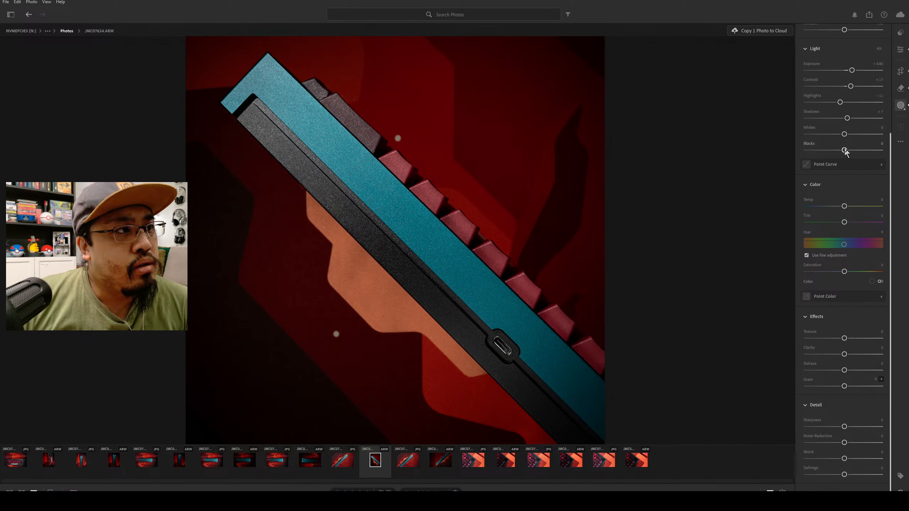
{"action": "mouse_move", "coordinate": [839, 151]}
{"action": "left_mouse_down"}
{"action": "mouse_move", "coordinate": [854, 148]}
{"action": "mouse_move", "coordinate": [829, 151]}
{"action": "mouse_move", "coordinate": [837, 160]}
{"action": "left_mouse_up"}
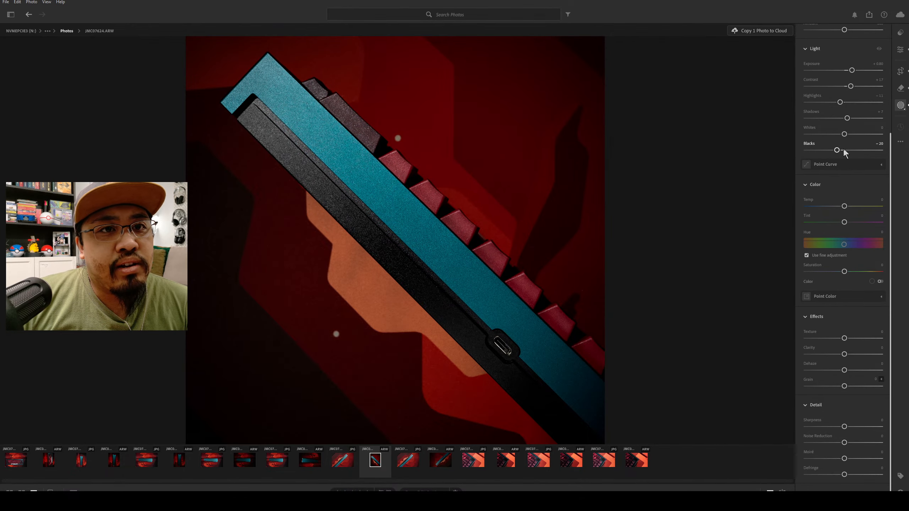
{"action": "double_click", "coordinate": [844, 150]}
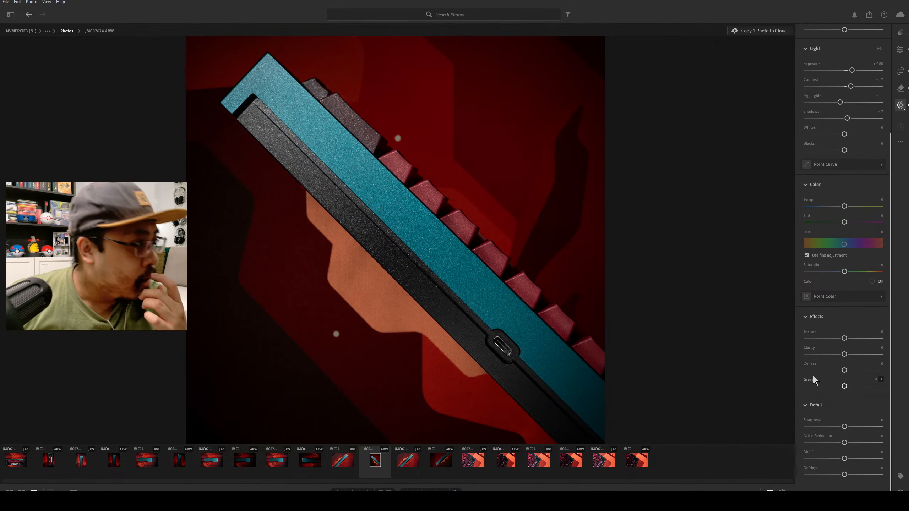
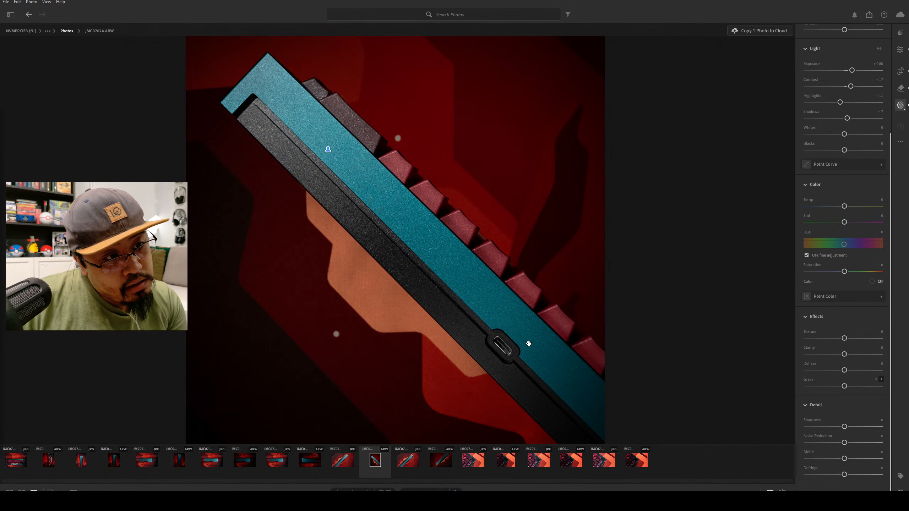
Remove the speck along the lower edge of the keyboard and return to the keyboard's Subject mask.
{"action": "scroll", "coordinate": [844, 201], "scroll_direction": "up", "scroll_amount": 5}
{"action": "left_click", "coordinate": [902, 89]}
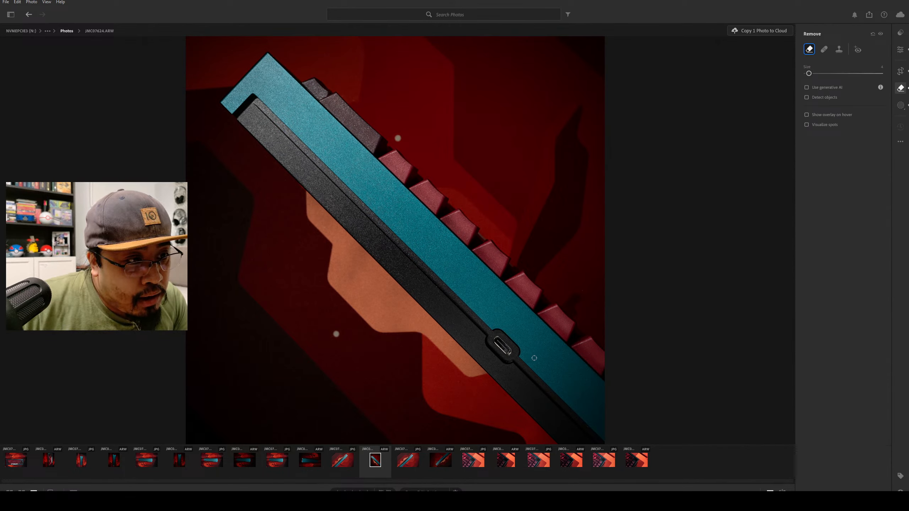
{"action": "left_click", "coordinate": [547, 428]}
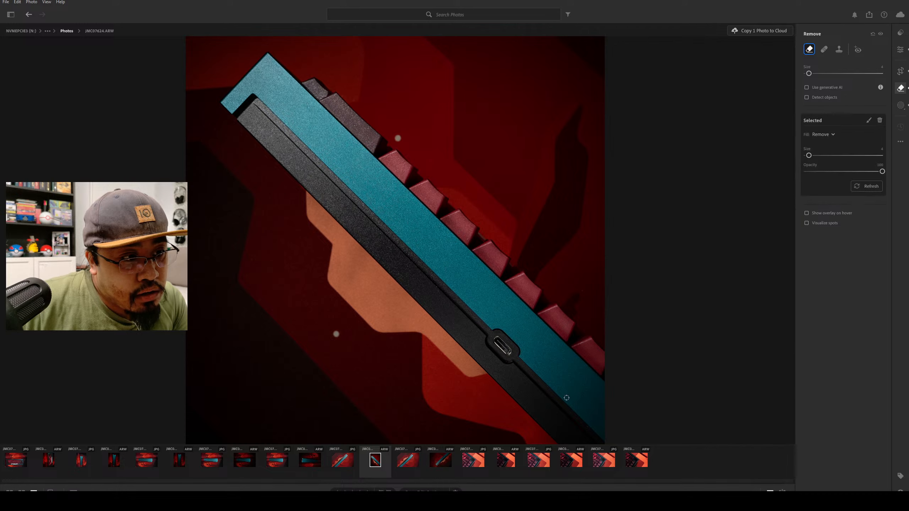
{"action": "left_click", "coordinate": [901, 105]}
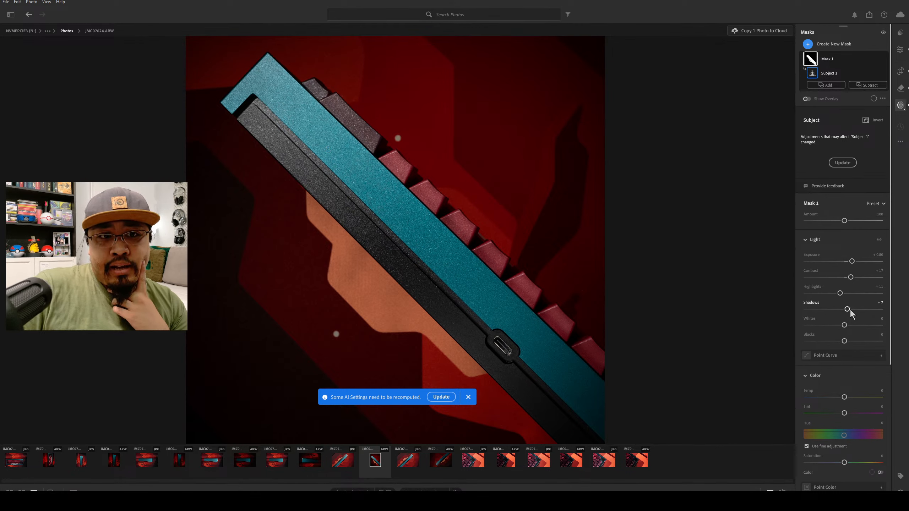
Raise the keyboard mask's Texture to about +10, trying about +14 for comparison.
{"action": "scroll", "coordinate": [859, 344], "scroll_direction": "down", "scroll_amount": 5}
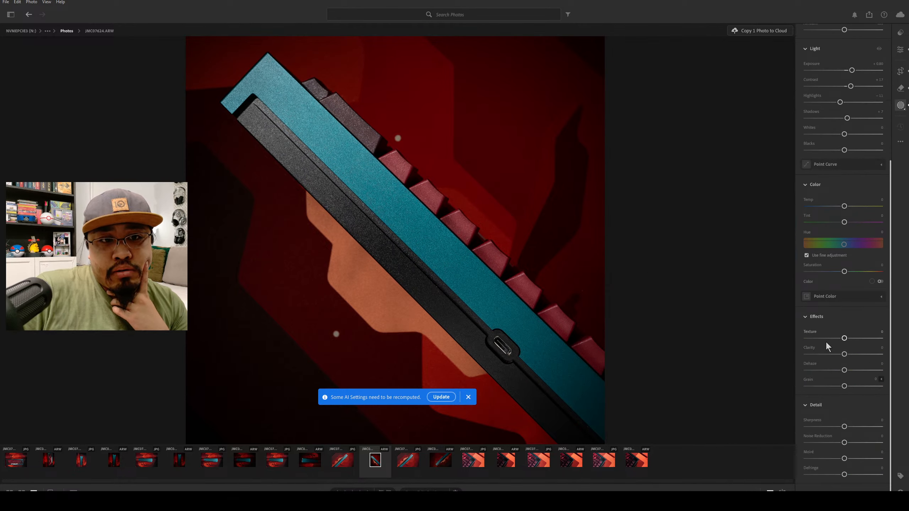
{"action": "left_click_drag", "start_coordinate": [845, 339], "coordinate": [863, 342]}
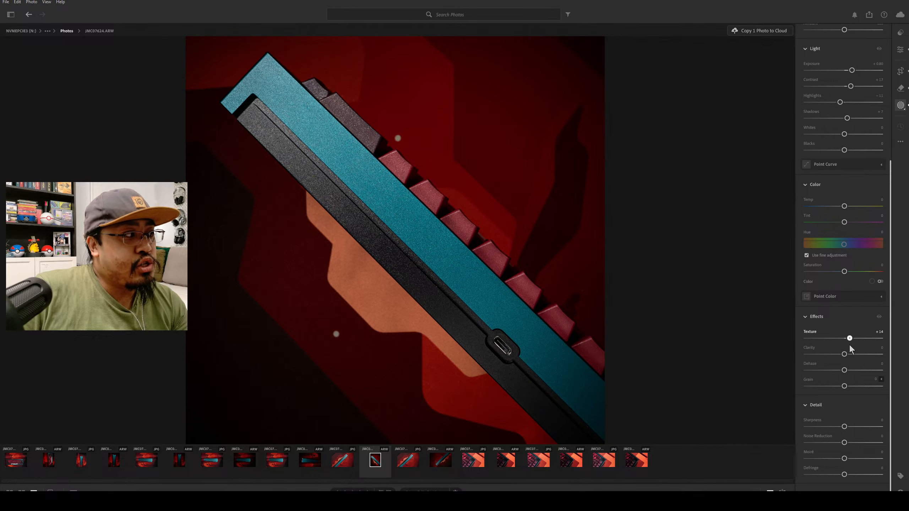
{"action": "left_click_drag", "start_coordinate": [850, 345], "coordinate": [849, 345]}
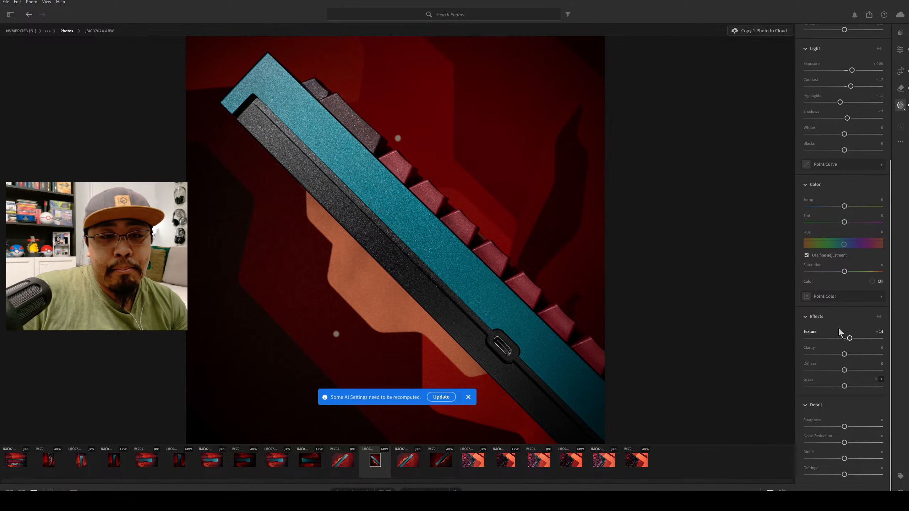
{"action": "left_click_drag", "start_coordinate": [850, 340], "coordinate": [849, 340]}
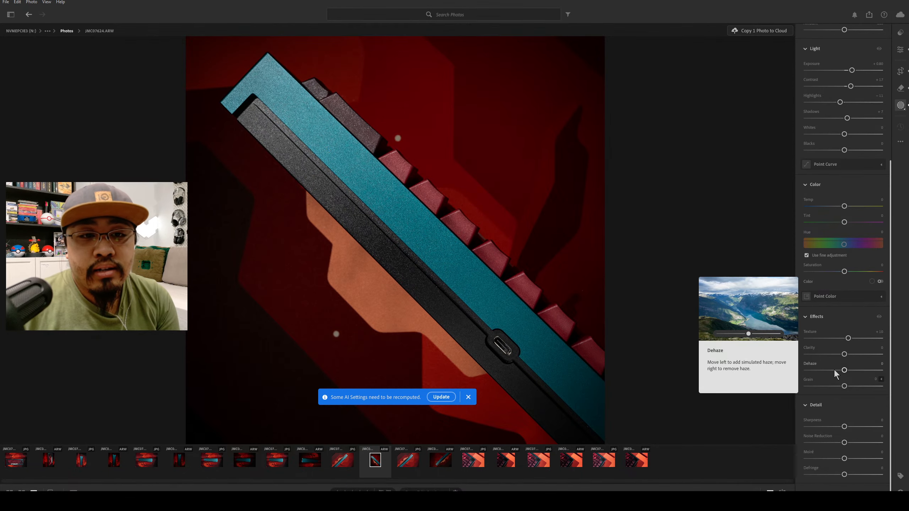
Try strongly negative Clarity on the keyboard mask, comparing about -36 with -100.
{"action": "left_click_drag", "start_coordinate": [845, 355], "coordinate": [774, 361]}
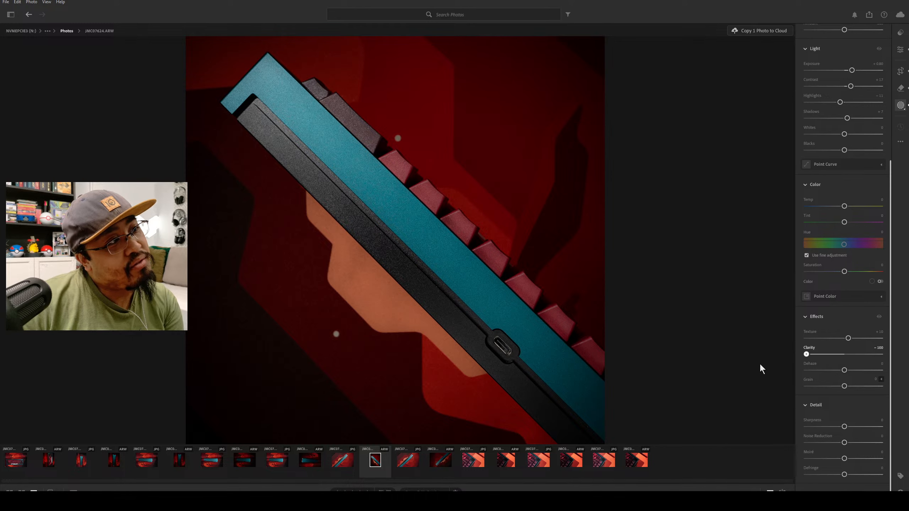
{"action": "left_click", "coordinate": [824, 354]}
{"action": "left_click_drag", "start_coordinate": [831, 376], "coordinate": [802, 376]}
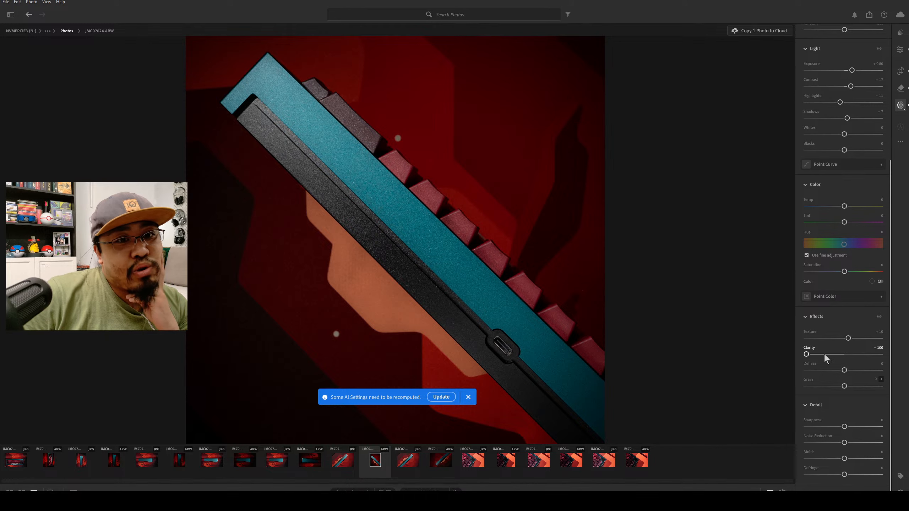
{"action": "left_click_drag", "start_coordinate": [809, 355], "coordinate": [820, 355]}
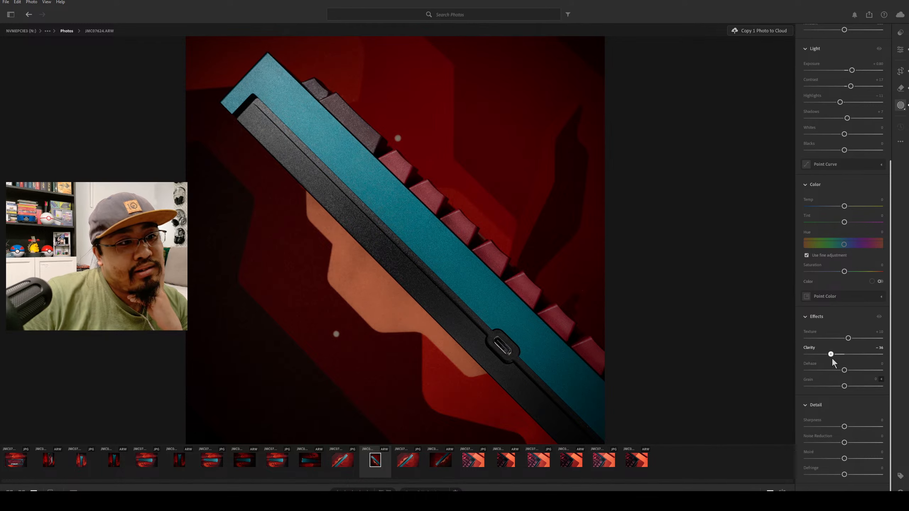
{"action": "left_click_drag", "start_coordinate": [833, 358], "coordinate": [769, 352]}
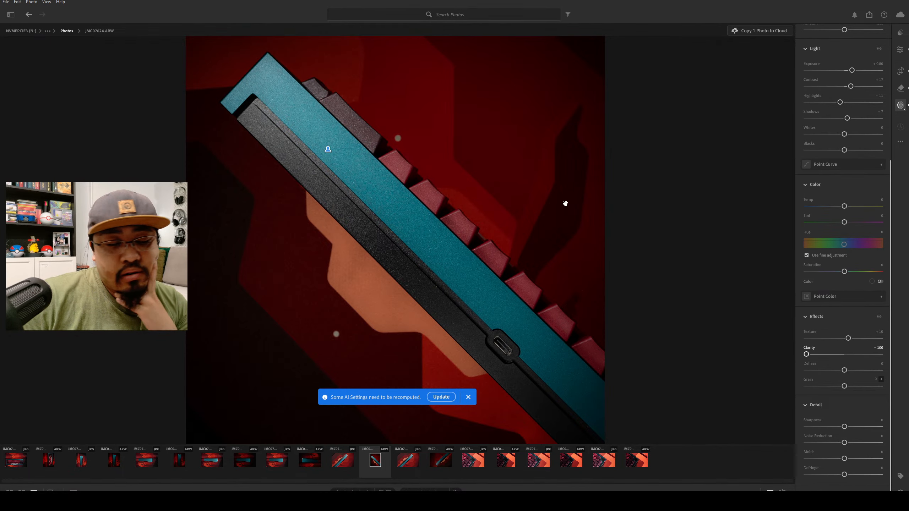
{"action": "scroll", "coordinate": [823, 294], "scroll_direction": "up", "scroll_amount": 5}
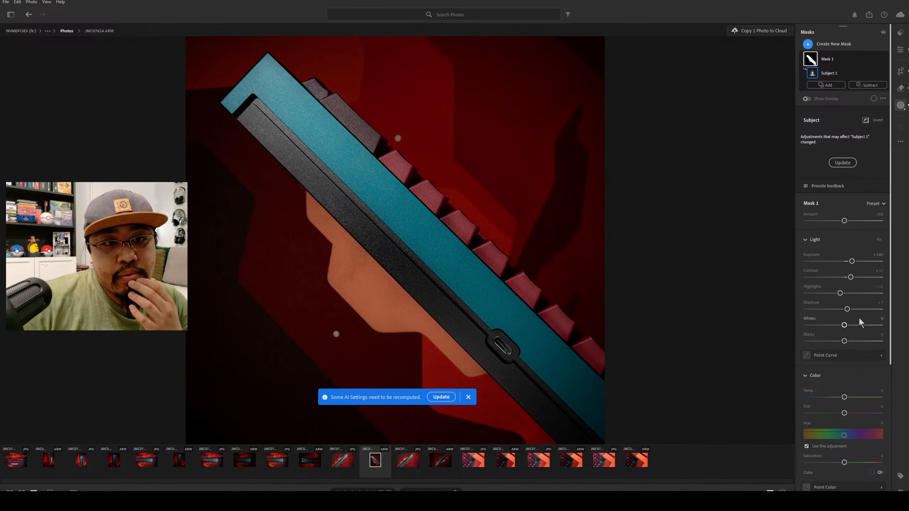
{"action": "scroll", "coordinate": [841, 355], "scroll_direction": "down", "scroll_amount": 5}
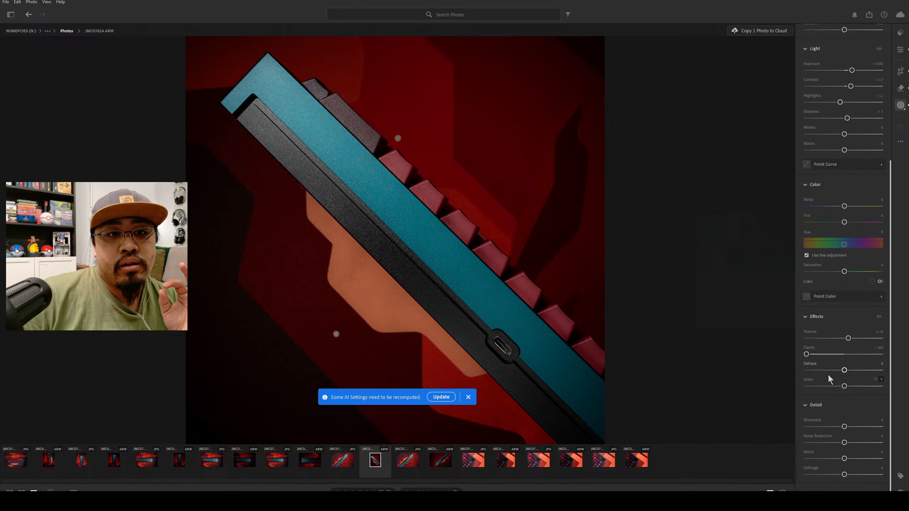
Set the keyboard mask's Clarity to about -22, then try Dehaze at about -18 and reset it.
{"action": "double_click", "coordinate": [809, 353]}
{"action": "left_click_drag", "start_coordinate": [848, 360], "coordinate": [838, 410]}
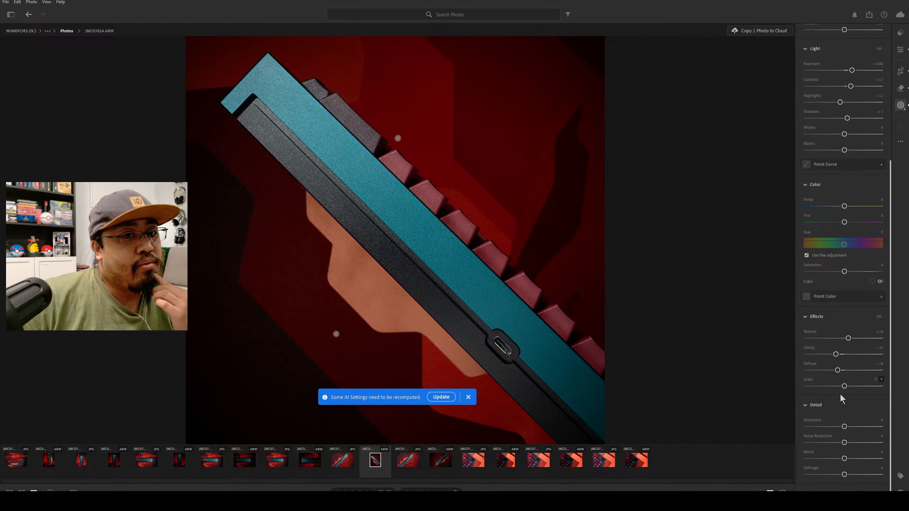
{"action": "double_click", "coordinate": [839, 370]}
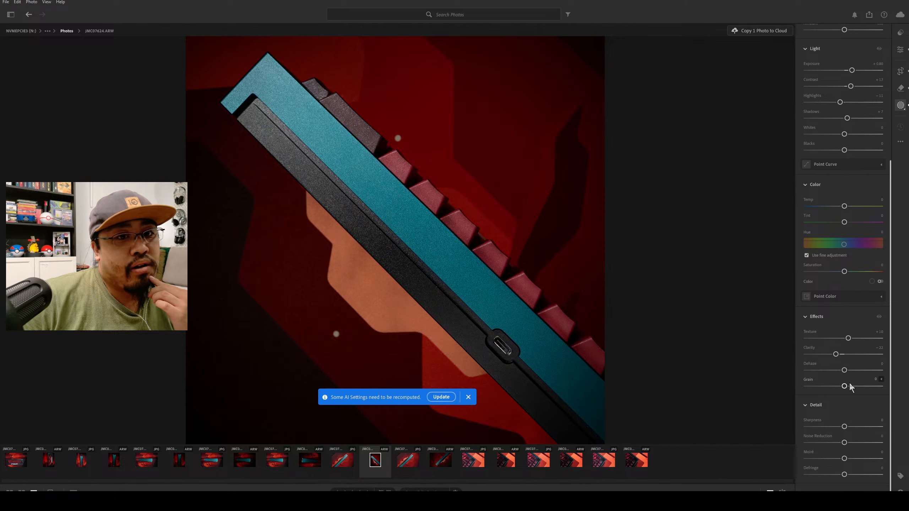
Try different Grain amounts on the keyboard mask, reset Grain, and raise Sharpness to about +11.
{"action": "left_click_drag", "start_coordinate": [844, 386], "coordinate": [879, 390]}
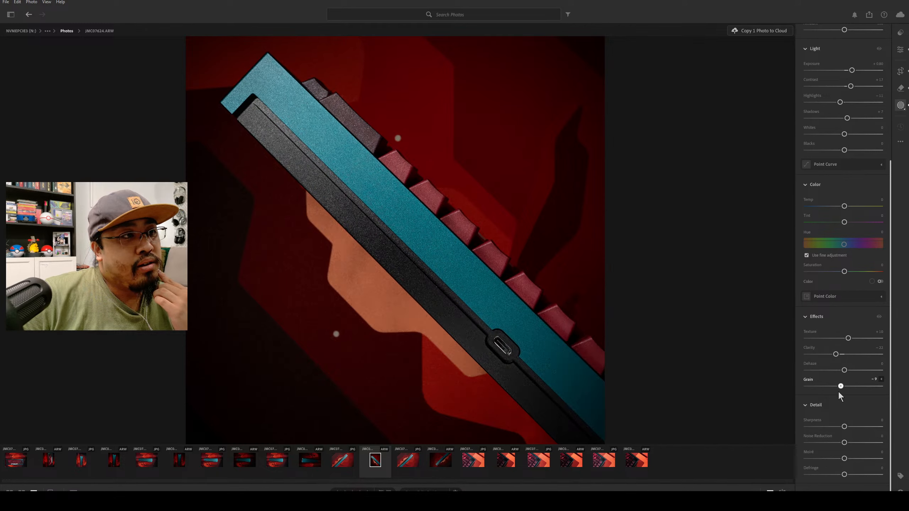
{"action": "double_click", "coordinate": [866, 393]}
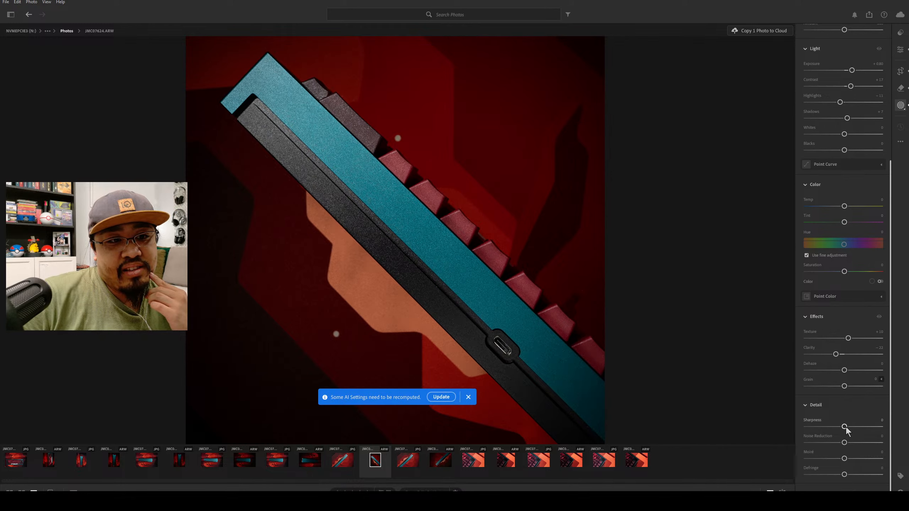
{"action": "left_click_drag", "start_coordinate": [846, 428], "coordinate": [850, 428]}
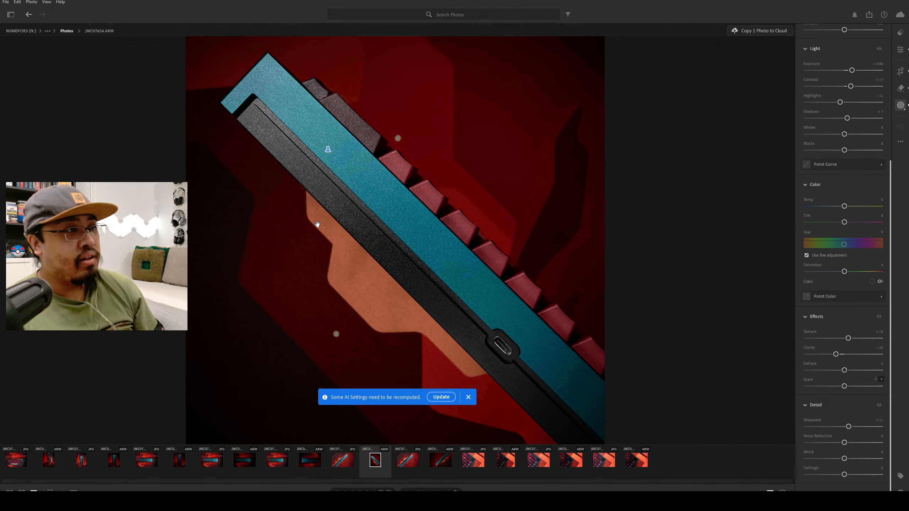
Leave masking and close the editing and preset panels to show the edited photo on its own.
{"action": "left_click", "coordinate": [900, 35]}
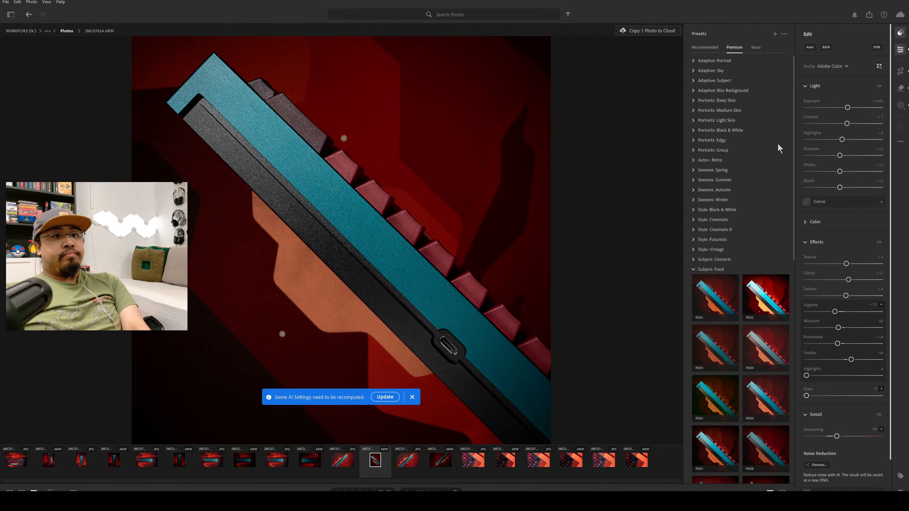
{"action": "left_click", "coordinate": [901, 50]}
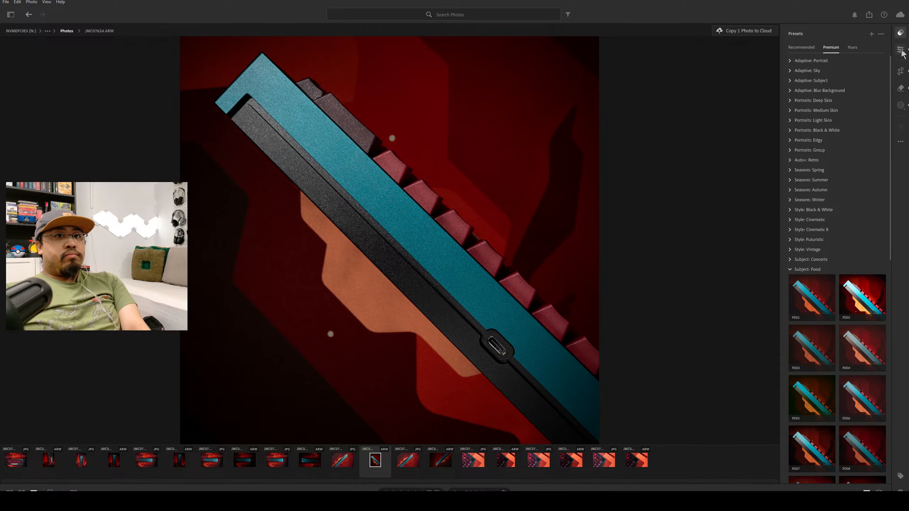
{"action": "left_click", "coordinate": [899, 33]}
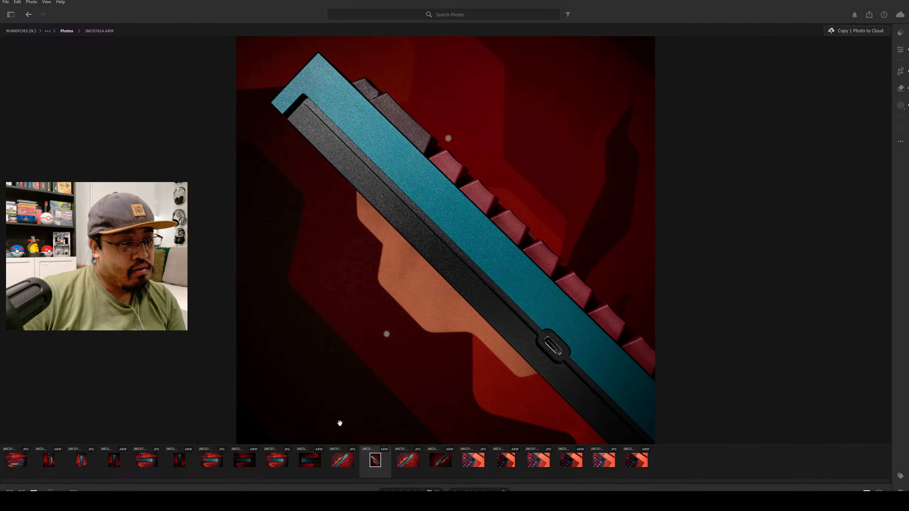
Look through the keyboard photos in the grid and at full size, comparing the edited shots with the unedited ones.
{"action": "left_click", "coordinate": [180, 460]}
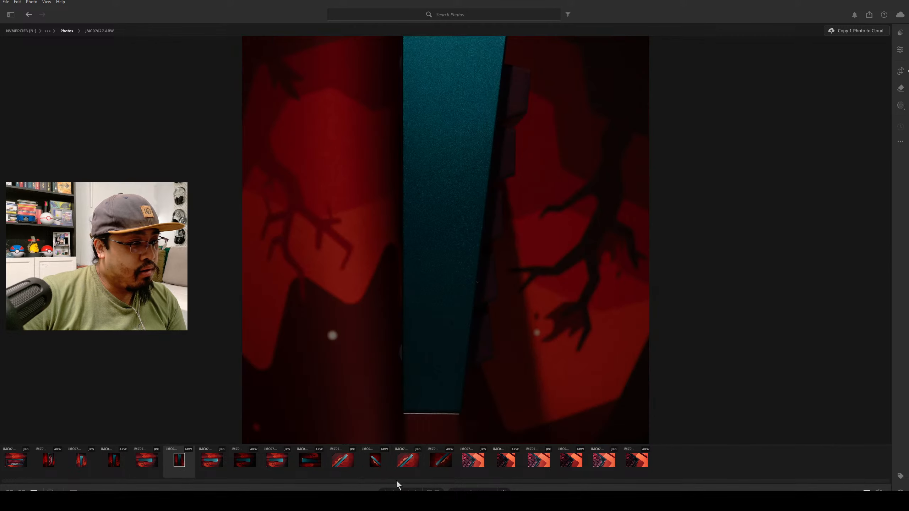
{"action": "left_click", "coordinate": [115, 458]}
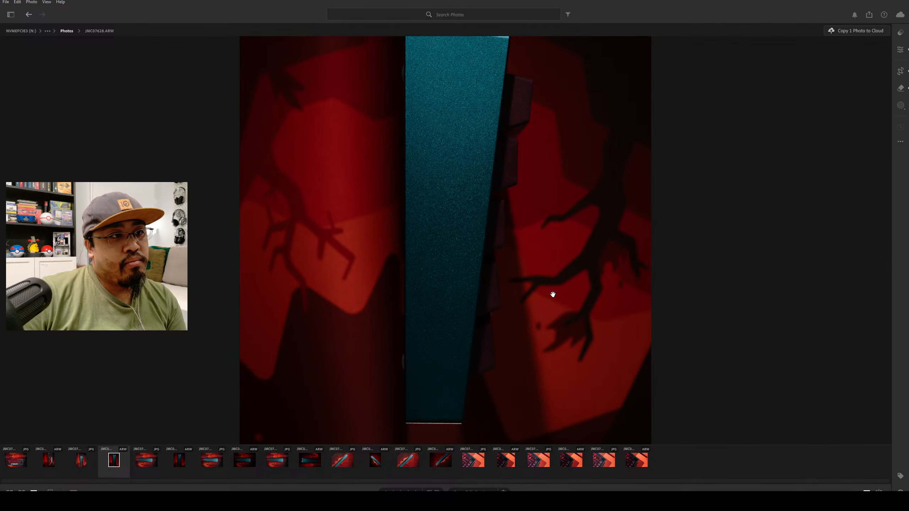
{"action": "scroll", "coordinate": [621, 276], "scroll_direction": "down", "scroll_amount": 5}
{"action": "scroll", "coordinate": [605, 264], "scroll_direction": "up", "scroll_amount": 10}
{"action": "scroll", "coordinate": [603, 255], "scroll_direction": "down", "scroll_amount": 3}
{"action": "scroll", "coordinate": [603, 256], "scroll_direction": "down", "scroll_amount": 1}
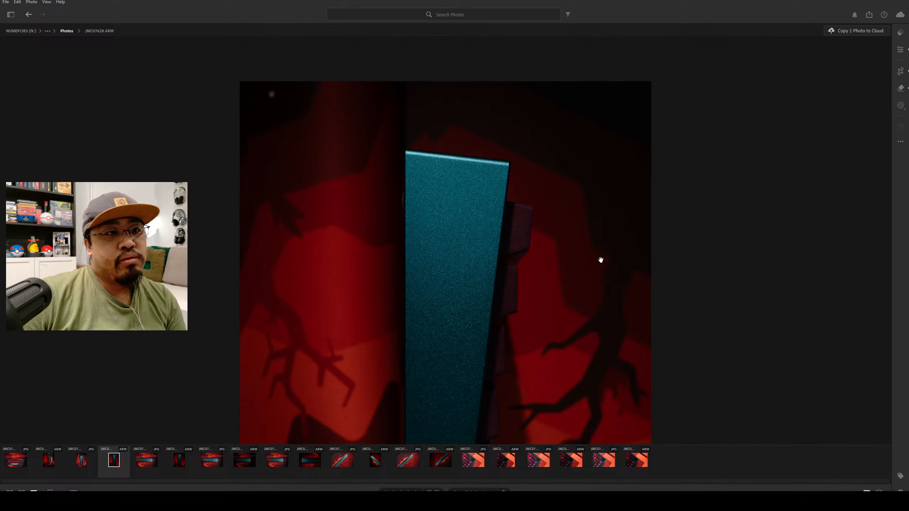
{"action": "key", "text": "g"}
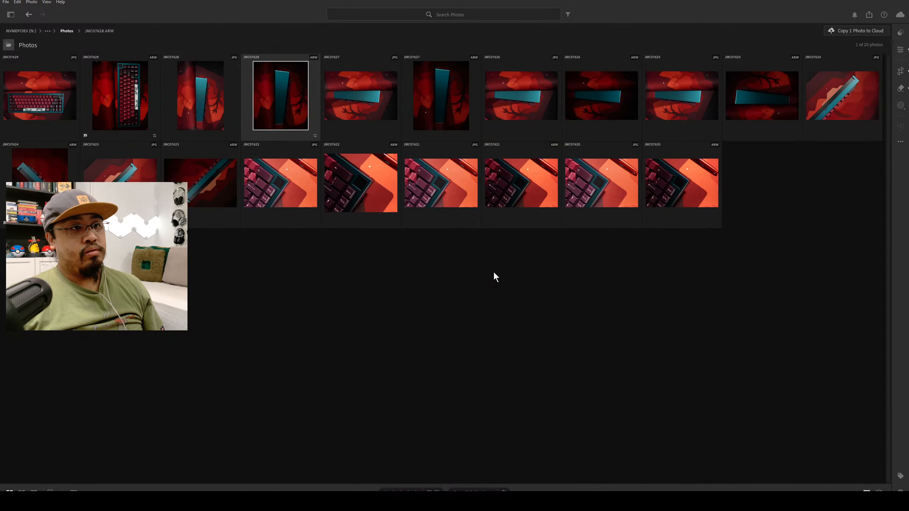
{"action": "double_click", "coordinate": [274, 118]}
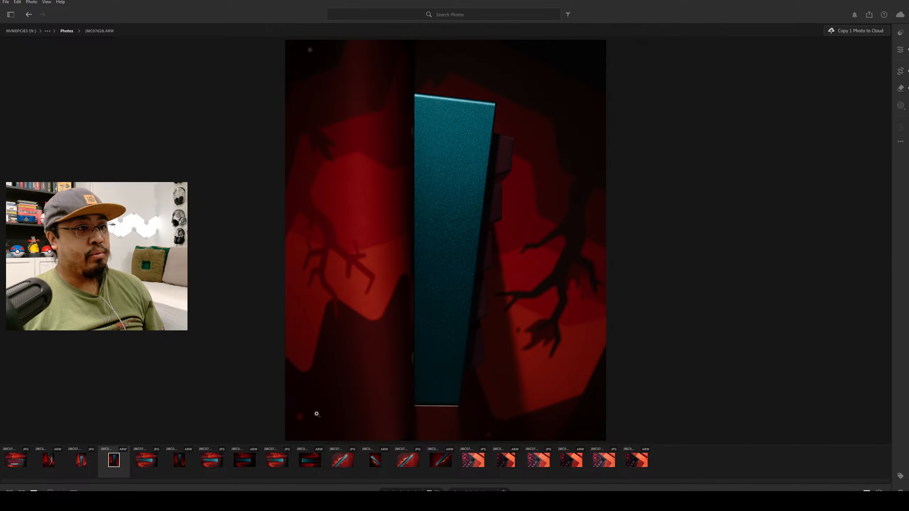
{"action": "left_click", "coordinate": [50, 465]}
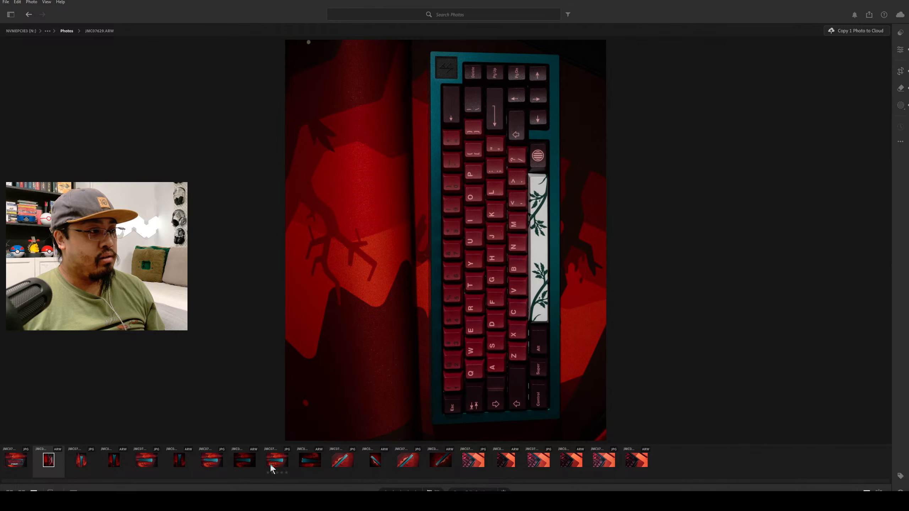
{"action": "left_click", "coordinate": [304, 468]}
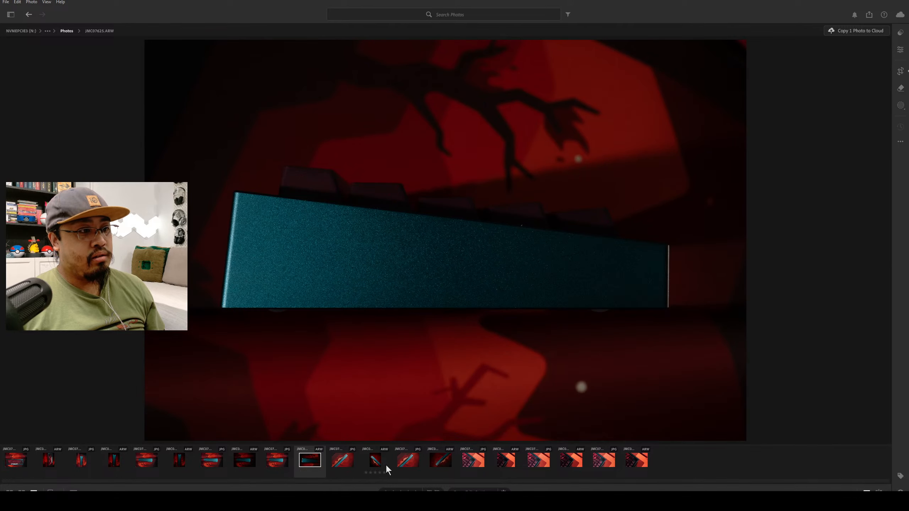
{"action": "key", "text": "Right"}
{"action": "key", "text": "Right"}
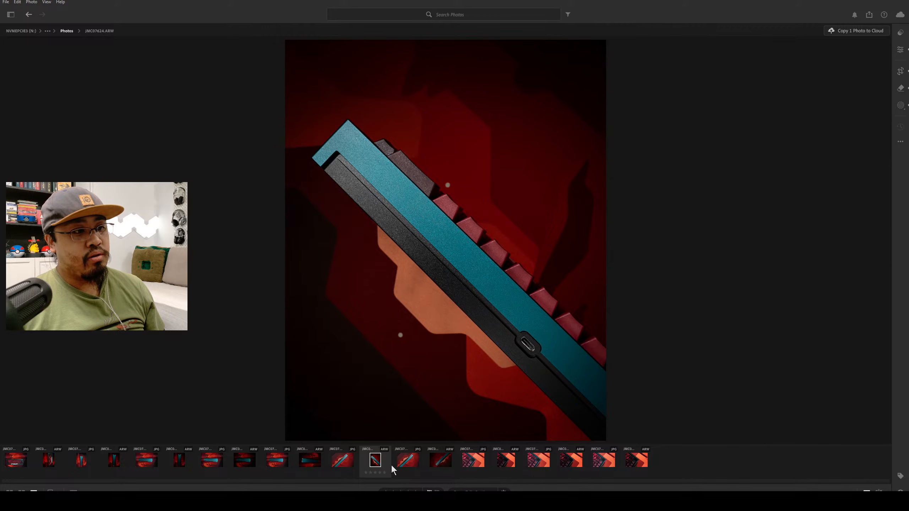
{"action": "left_click", "coordinate": [451, 462]}
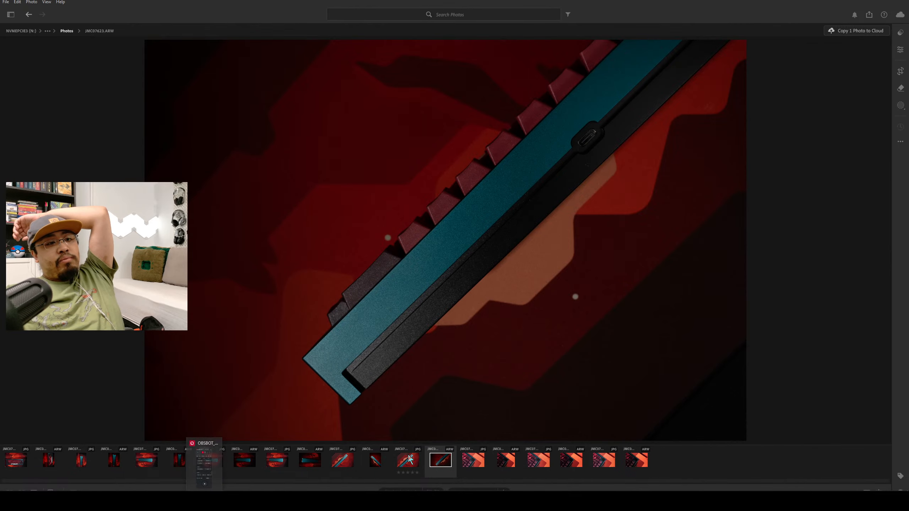
Lower the Exposure of JMC07622.ARW to about -1.17 and compare it with JMC07623.ARW and JMC07624.ARW.
{"action": "left_click", "coordinate": [506, 463]}
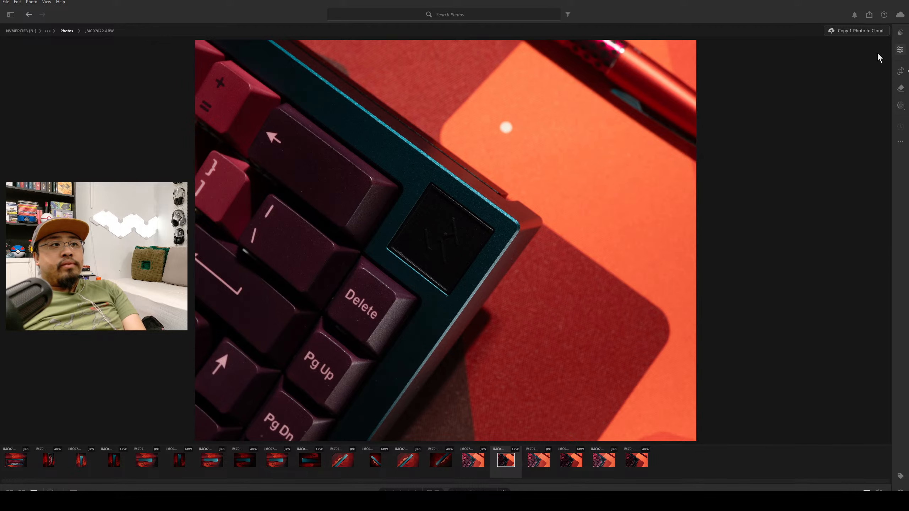
{"action": "key", "text": "e"}
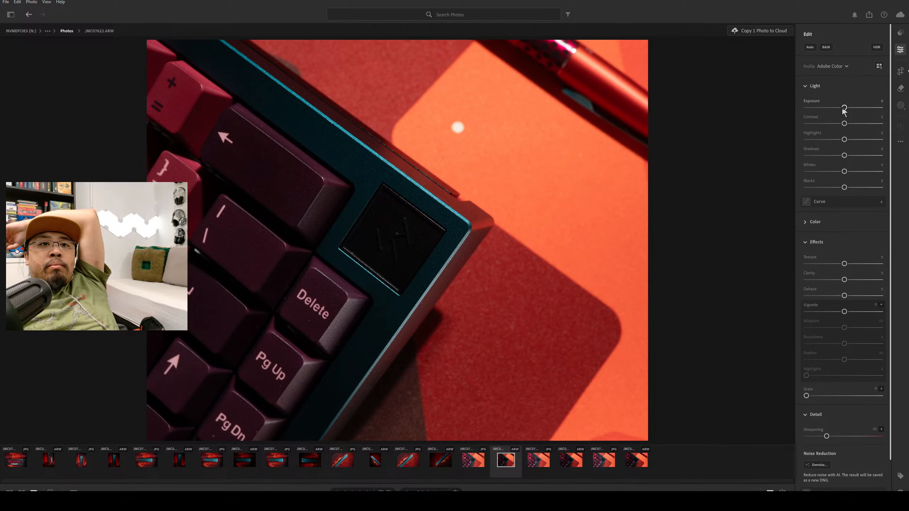
{"action": "left_click_drag", "start_coordinate": [843, 109], "coordinate": [835, 108]}
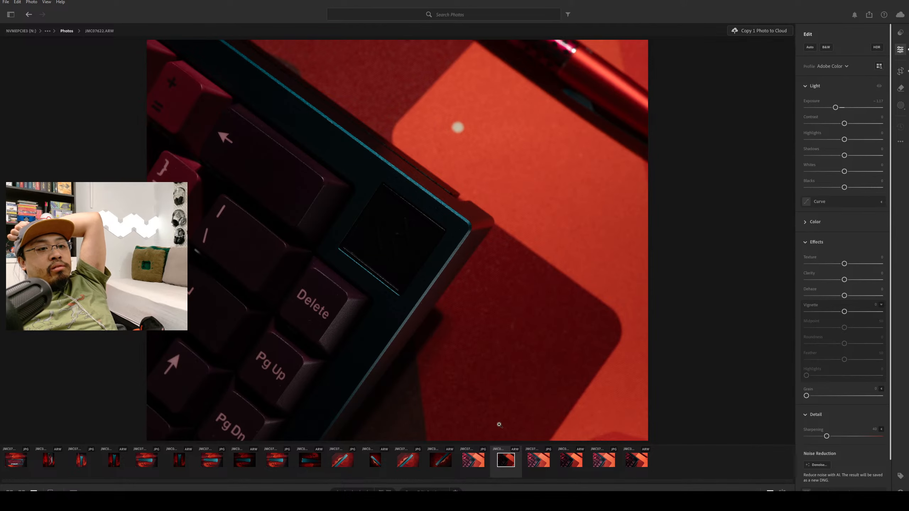
{"action": "left_click", "coordinate": [447, 465]}
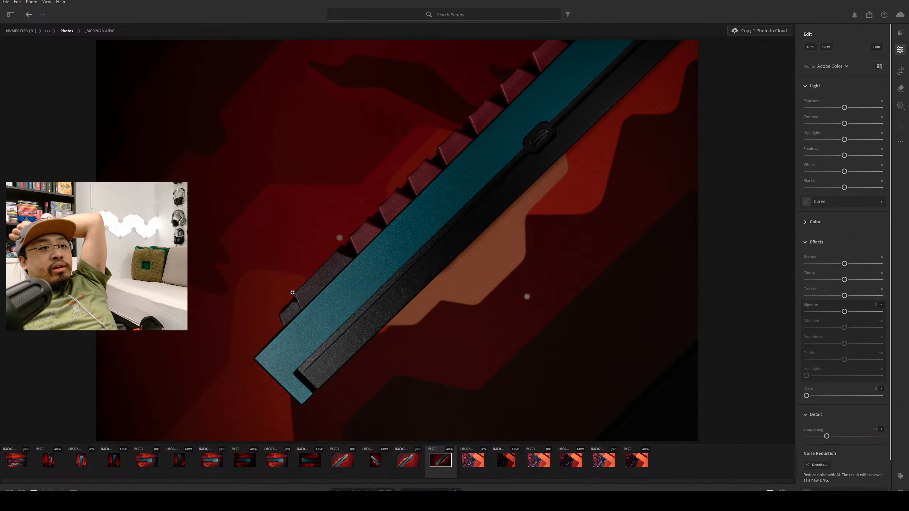
{"action": "left_click", "coordinate": [382, 463]}
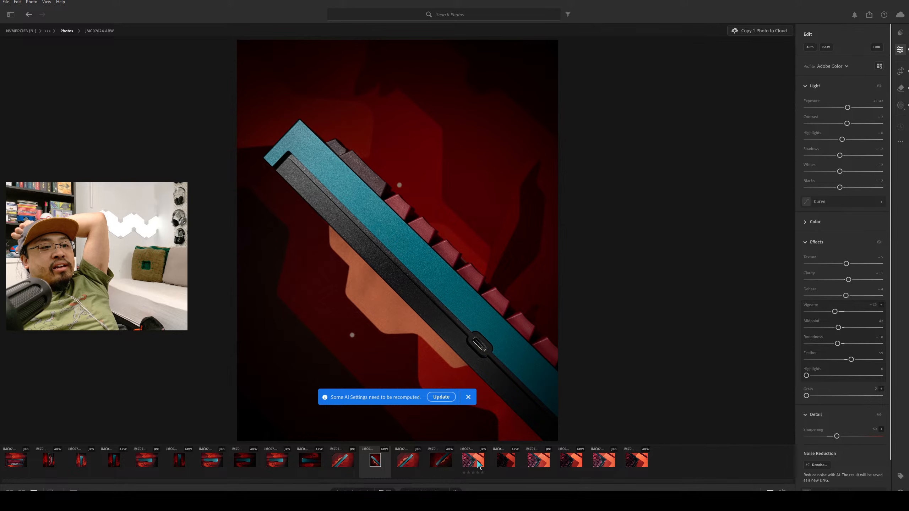
Raise the Contrast of JMC07622.ARW to about +36 and compare it with JMC07623.ARW, JMC07624.ARW and JMC07627.ARW.
{"action": "left_click", "coordinate": [507, 462]}
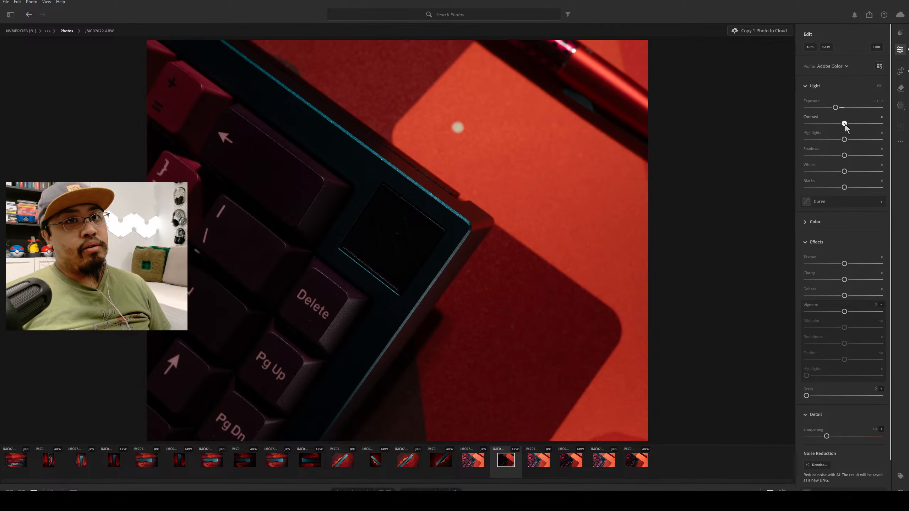
{"action": "left_click_drag", "start_coordinate": [845, 124], "coordinate": [859, 124]}
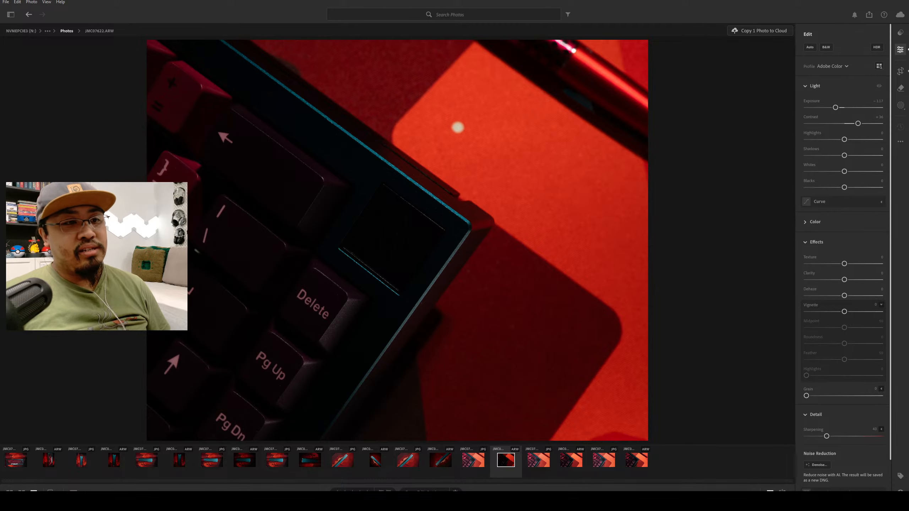
{"action": "left_click", "coordinate": [441, 463]}
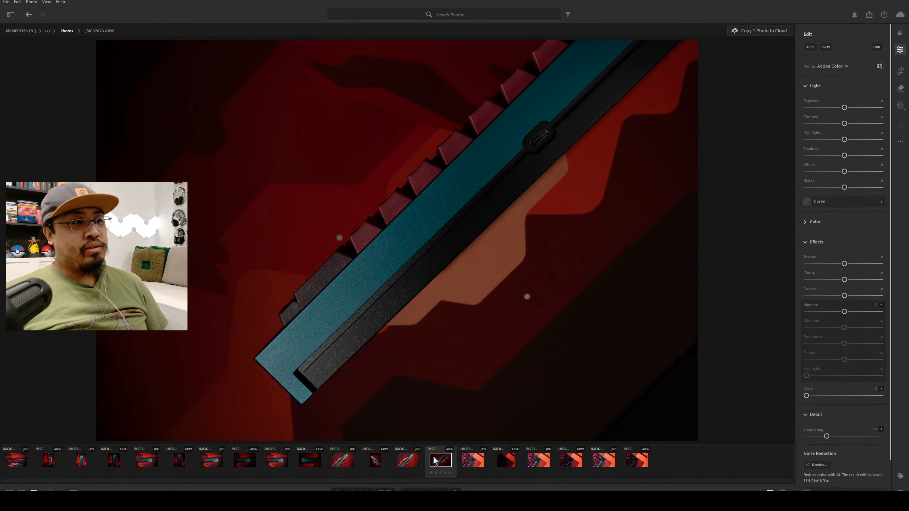
{"action": "left_click", "coordinate": [378, 464]}
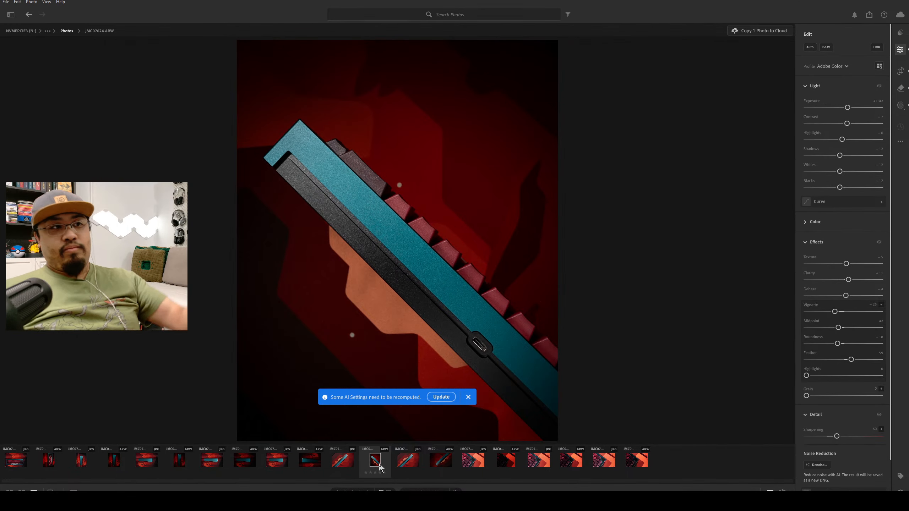
{"action": "left_click", "coordinate": [182, 465]}
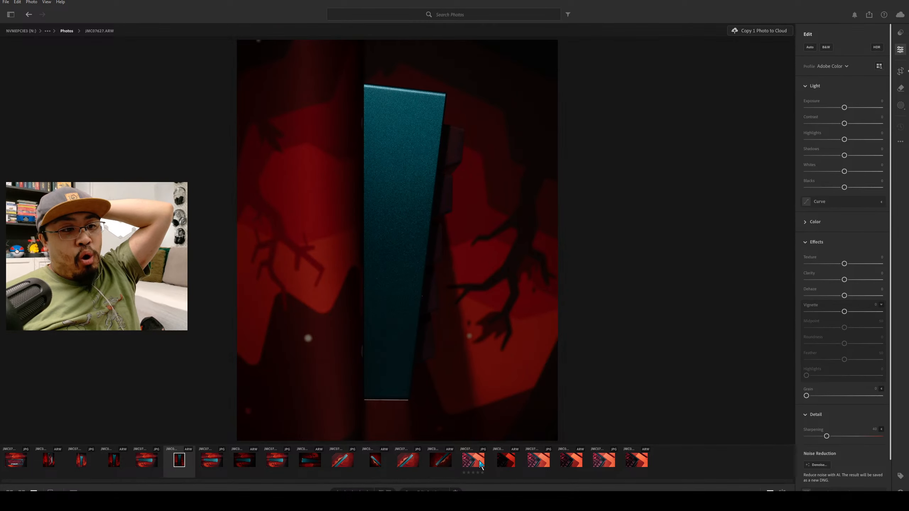
On JMC07622.ARW, lower Whites to about -13 and keep Blacks at its default.
{"action": "left_click", "coordinate": [494, 470]}
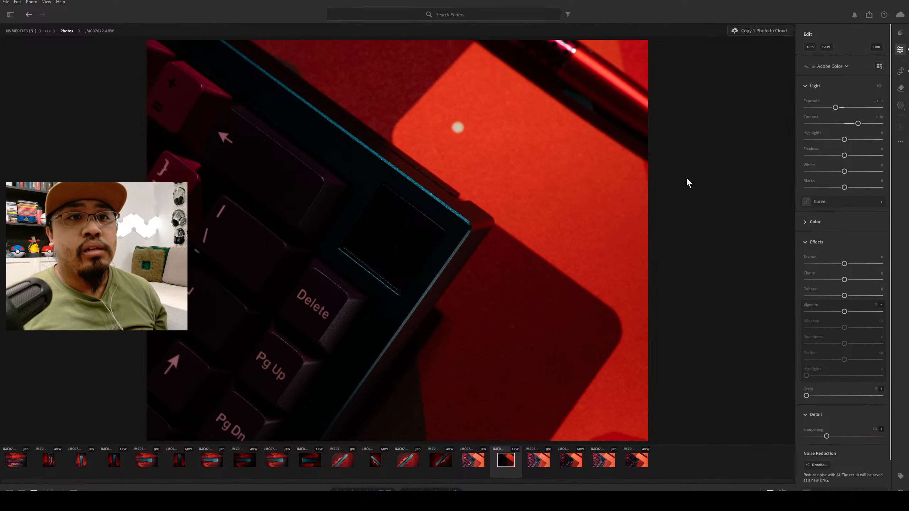
{"action": "left_click_drag", "start_coordinate": [843, 188], "coordinate": [820, 175]}
{"action": "double_click", "coordinate": [850, 187]}
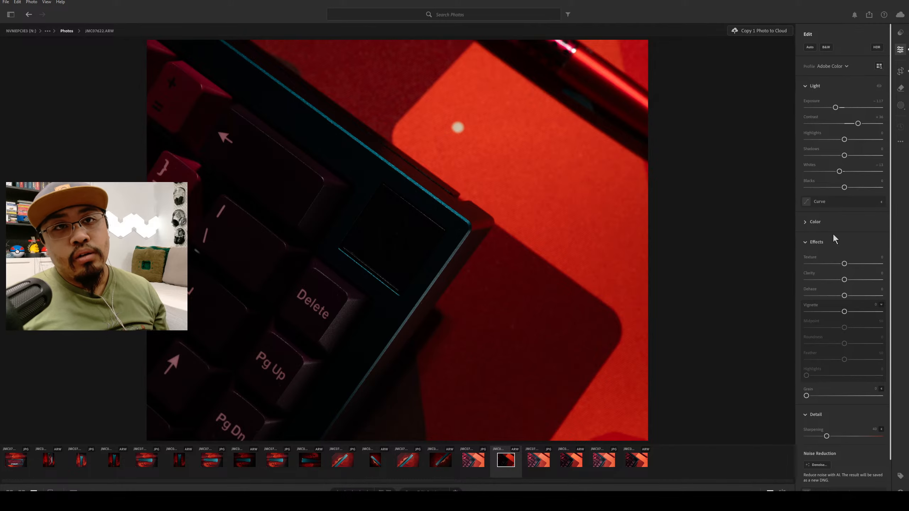
Darken the photo's edges with a Vignette of about -44, Midpoint about 39 and Feather about 72.
{"action": "scroll", "coordinate": [846, 212], "scroll_direction": "down", "scroll_amount": 1}
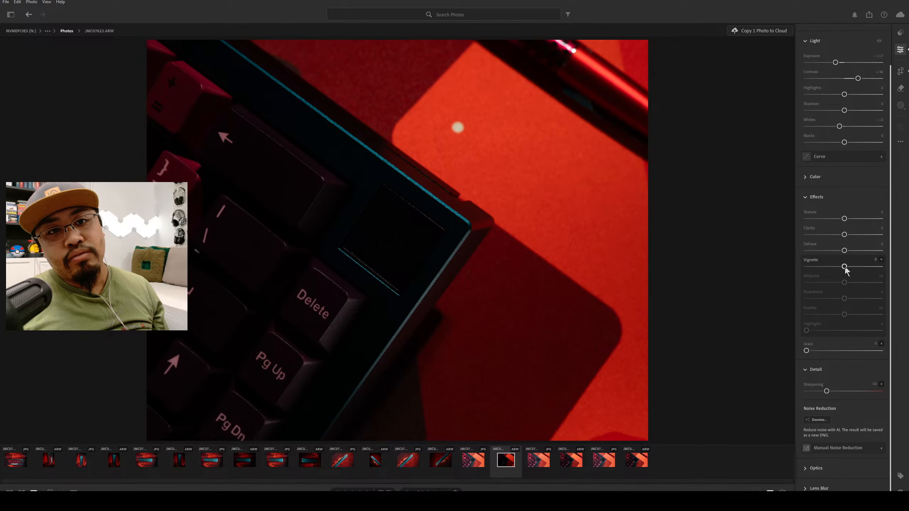
{"action": "left_click_drag", "start_coordinate": [845, 266], "coordinate": [828, 276]}
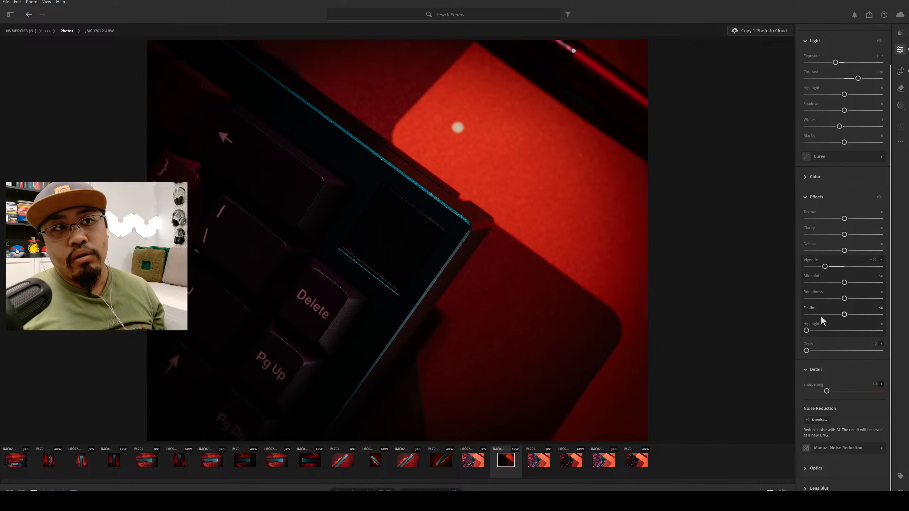
{"action": "scroll", "coordinate": [880, 386], "scroll_direction": "up", "scroll_amount": 1}
{"action": "left_click_drag", "start_coordinate": [826, 280], "coordinate": [828, 280]}
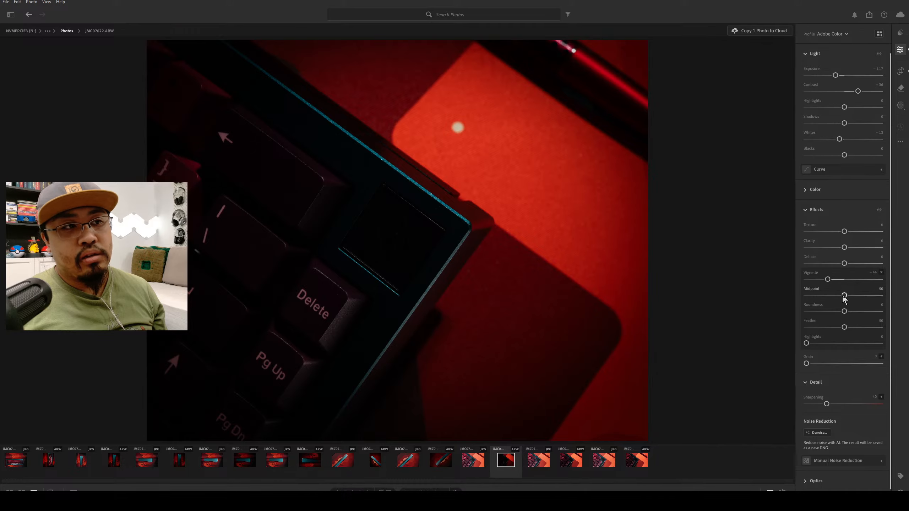
{"action": "mouse_move", "coordinate": [845, 296]}
{"action": "left_mouse_down"}
{"action": "mouse_move", "coordinate": [806, 297]}
{"action": "mouse_move", "coordinate": [834, 296]}
{"action": "left_mouse_up"}
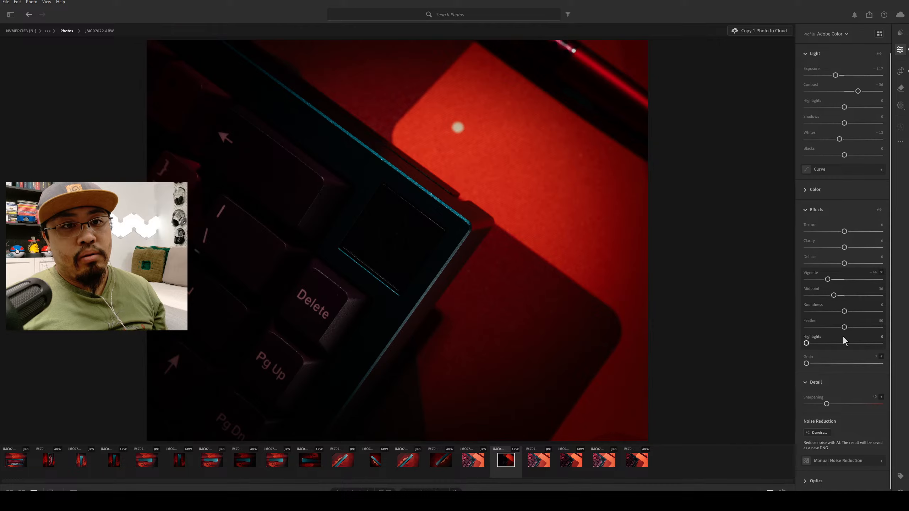
{"action": "left_click_drag", "start_coordinate": [845, 329], "coordinate": [856, 330]}
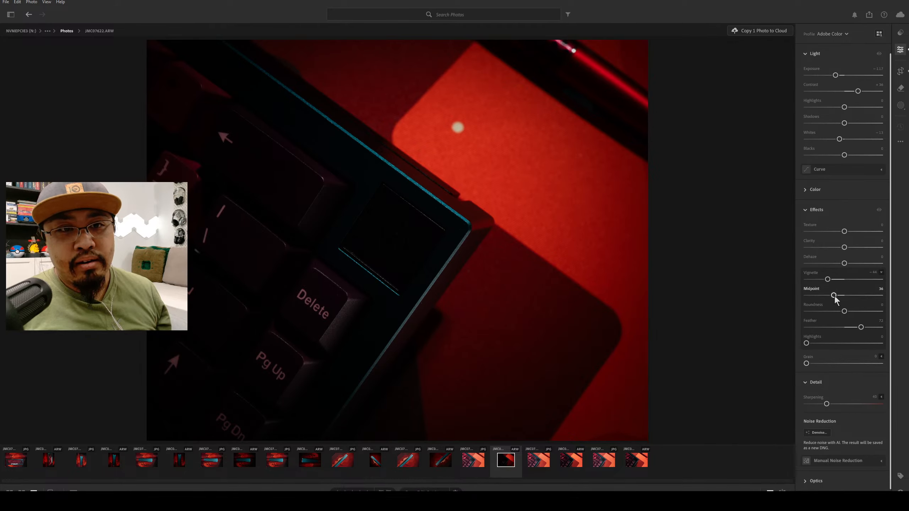
{"action": "left_click_drag", "start_coordinate": [834, 296], "coordinate": [836, 296]}
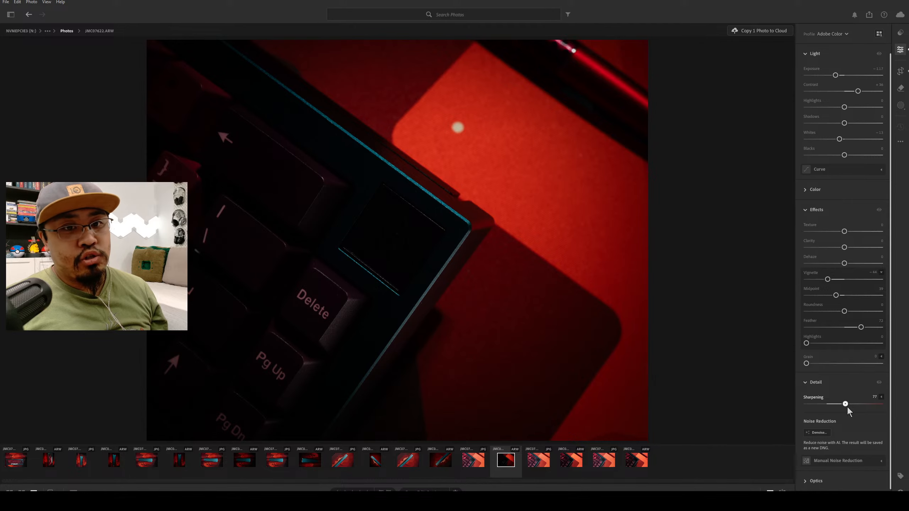
Set Sharpening to about 60 and look over the Optics and Lens Blur settings.
{"action": "left_click_drag", "start_coordinate": [839, 405], "coordinate": [839, 405]}
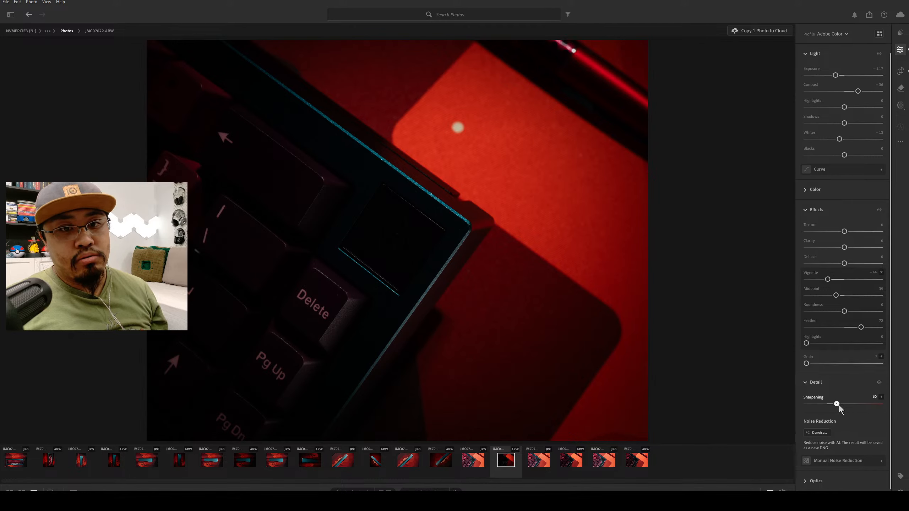
{"action": "scroll", "coordinate": [836, 465], "scroll_direction": "down", "scroll_amount": 1}
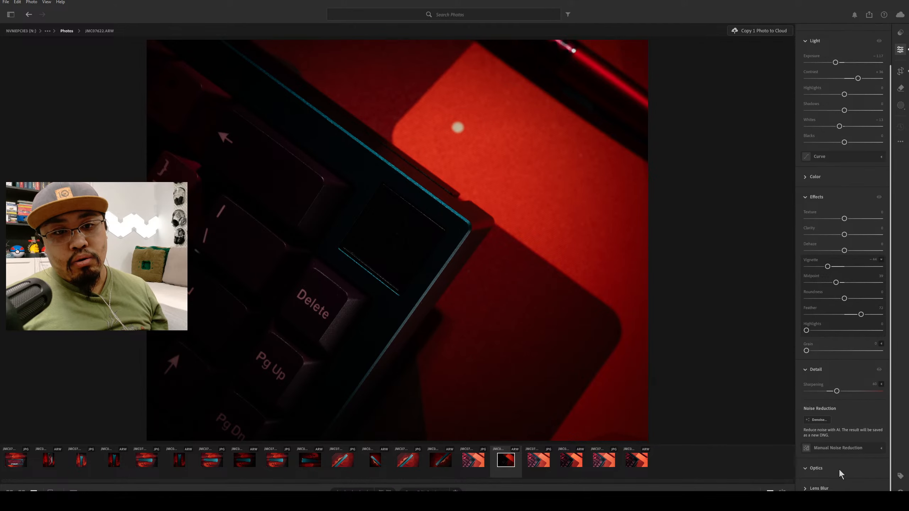
{"action": "left_click", "coordinate": [839, 469]}
{"action": "left_click", "coordinate": [834, 487]}
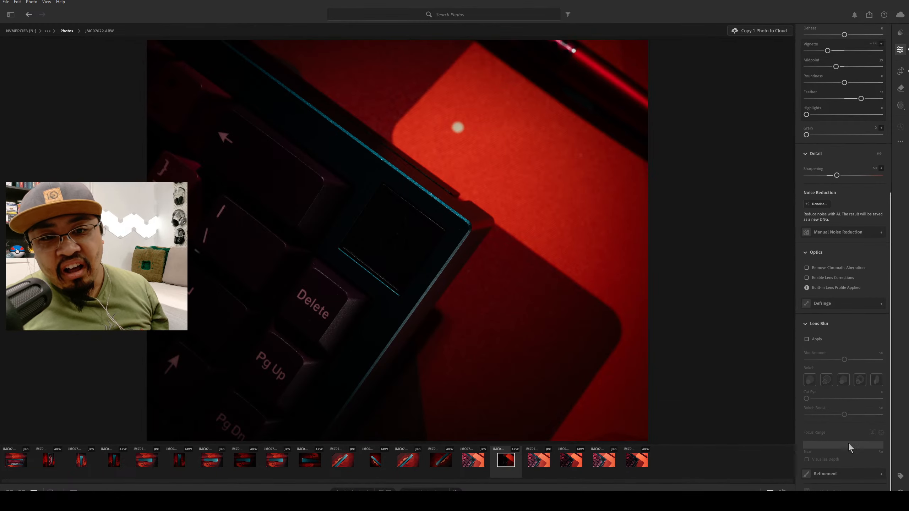
{"action": "scroll", "coordinate": [848, 443], "scroll_direction": "up", "scroll_amount": 10}
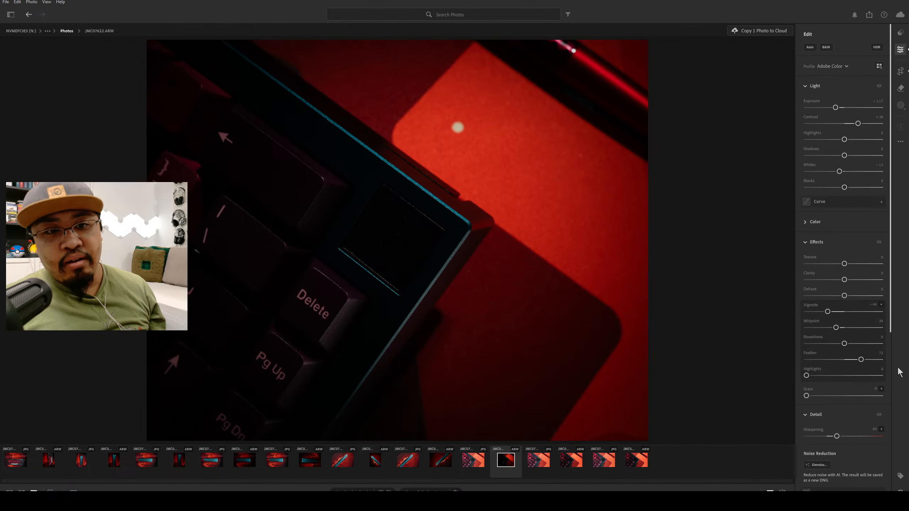
Remove the pale round spot on the bright orange area of the desk mat with a Remove brush of size about 11.
{"action": "left_click", "coordinate": [901, 88]}
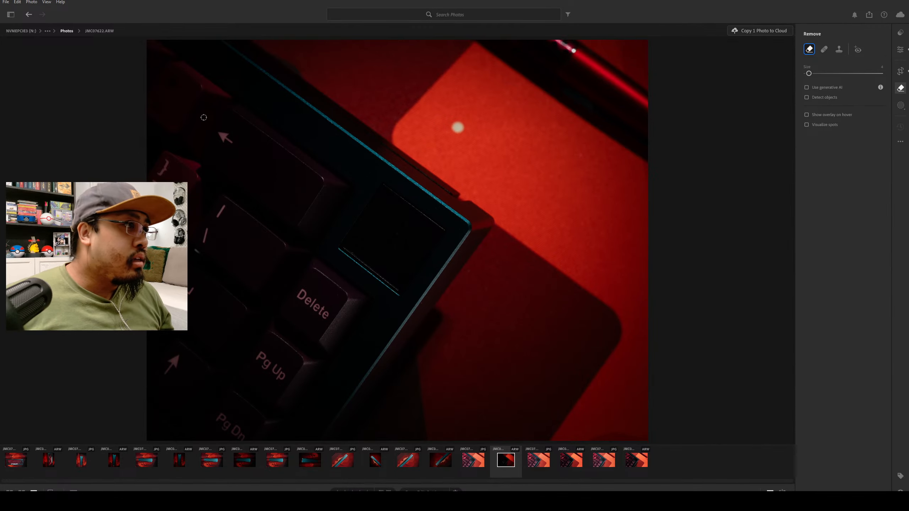
{"action": "key", "text": "bracketright"}
{"action": "key", "text": "bracketleft"}
{"action": "key", "text": "bracketleft"}
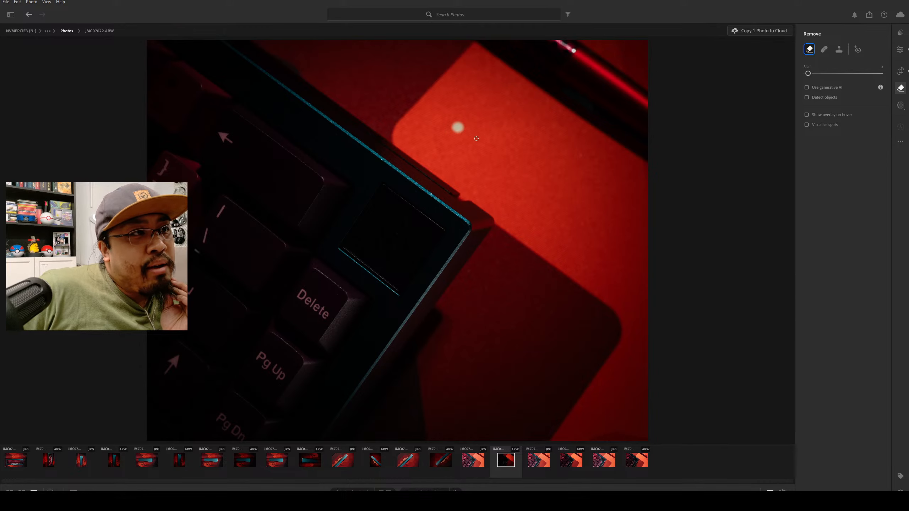
{"action": "key", "text": "bracketright"}
{"action": "key", "text": "bracketright"}
{"action": "key", "text": "bracketright"}
{"action": "key", "text": "bracketright"}
{"action": "key", "text": "bracketright"}
{"action": "key", "text": "bracketright"}
{"action": "key", "text": "bracketright"}
{"action": "key", "text": "bracketright"}
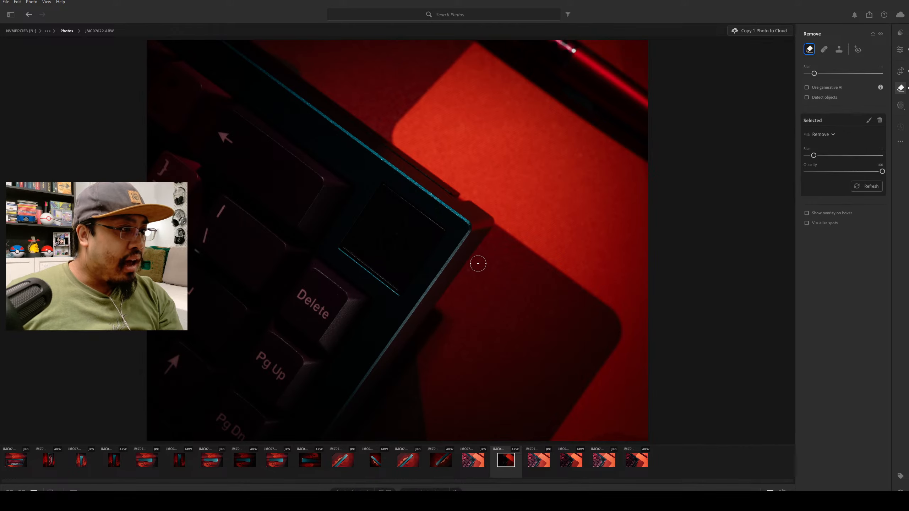
Shrink the Remove brush and clean up the small specks on the Delete key and along the keyboard screen's lower edge.
{"action": "key", "text": "bracketleft"}
{"action": "key", "text": "bracketleft"}
{"action": "key", "text": "bracketleft"}
{"action": "key", "text": "bracketleft"}
{"action": "key", "text": "bracketleft"}
{"action": "key", "text": "bracketleft"}
{"action": "key", "text": "bracketleft"}
{"action": "key", "text": "bracketleft"}
{"action": "key", "text": "bracketleft"}
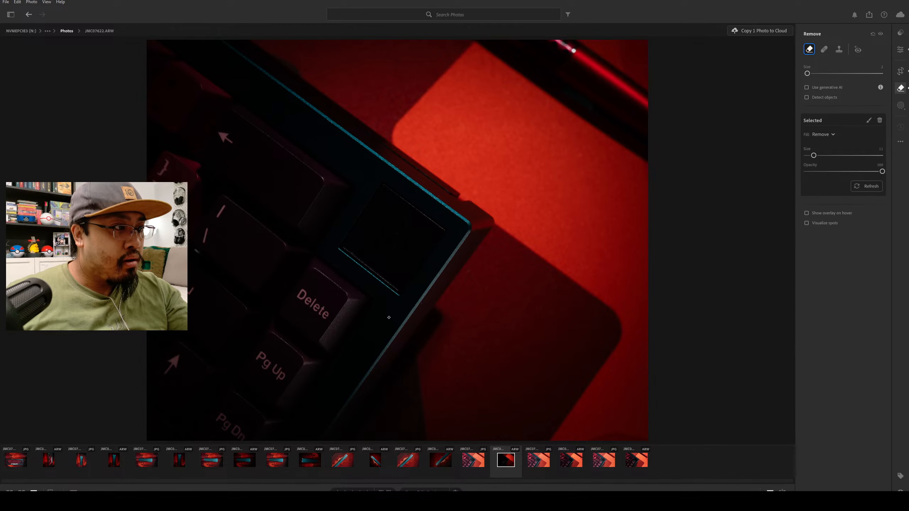
{"action": "key", "text": "bracketright"}
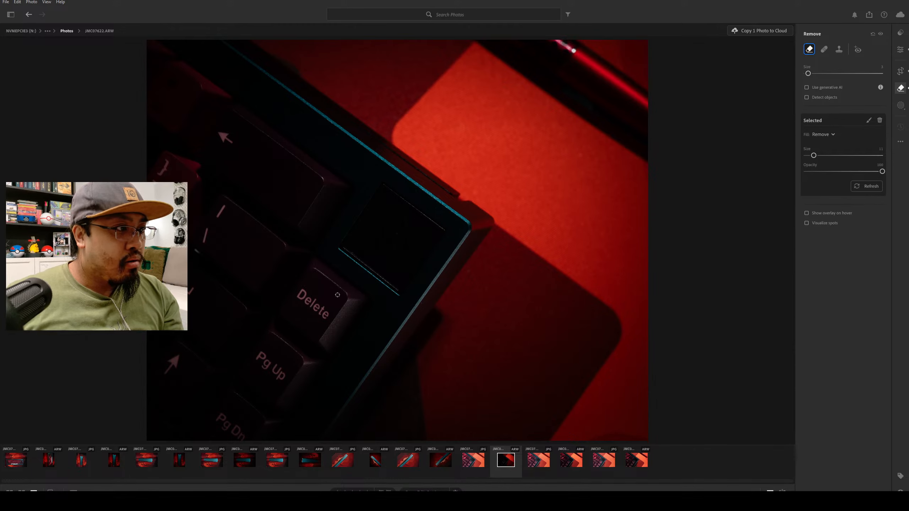
{"action": "left_click", "coordinate": [337, 295]}
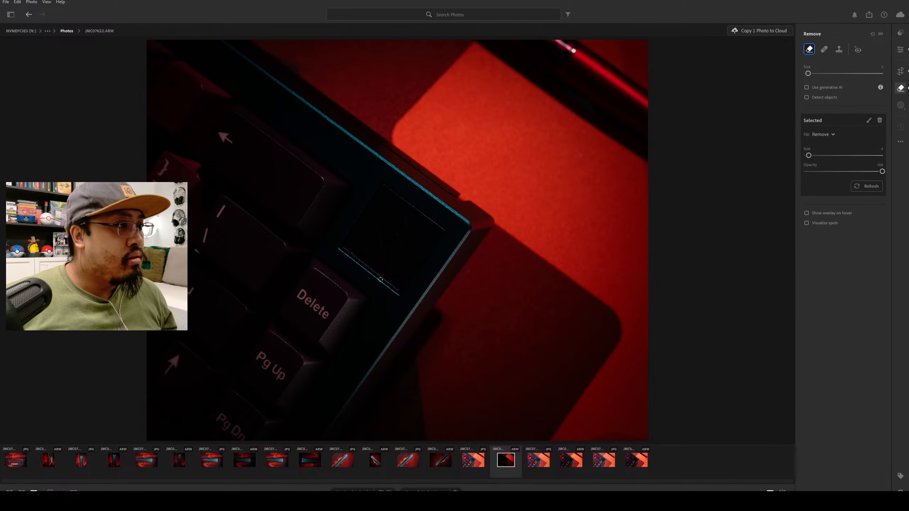
{"action": "key", "text": "bracketleft"}
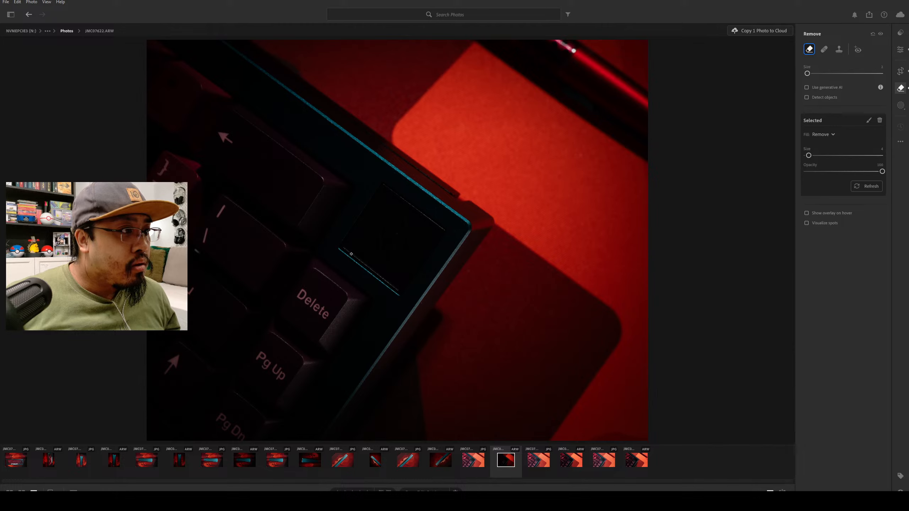
{"action": "left_click", "coordinate": [352, 253]}
{"action": "left_click_drag", "start_coordinate": [371, 270], "coordinate": [372, 273]}
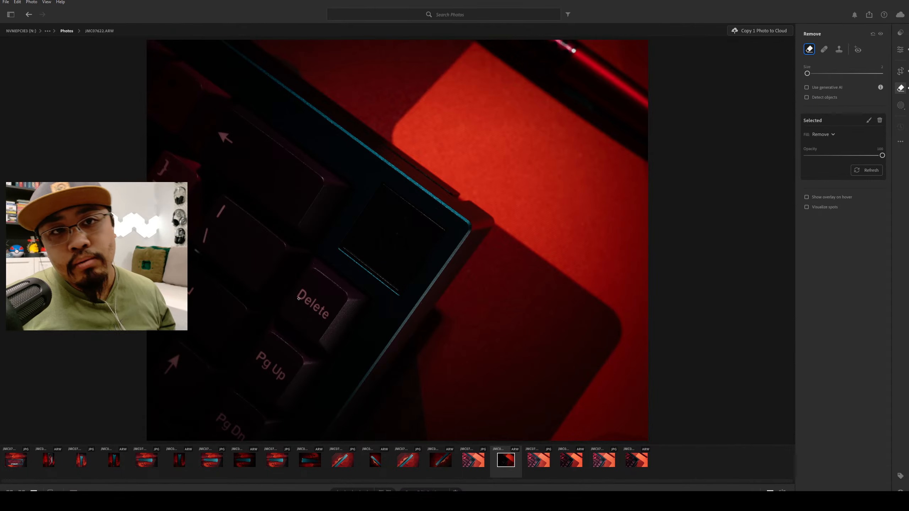
Start a new Objects mask and set its selection brush size to about 61.
{"action": "left_click", "coordinate": [901, 105]}
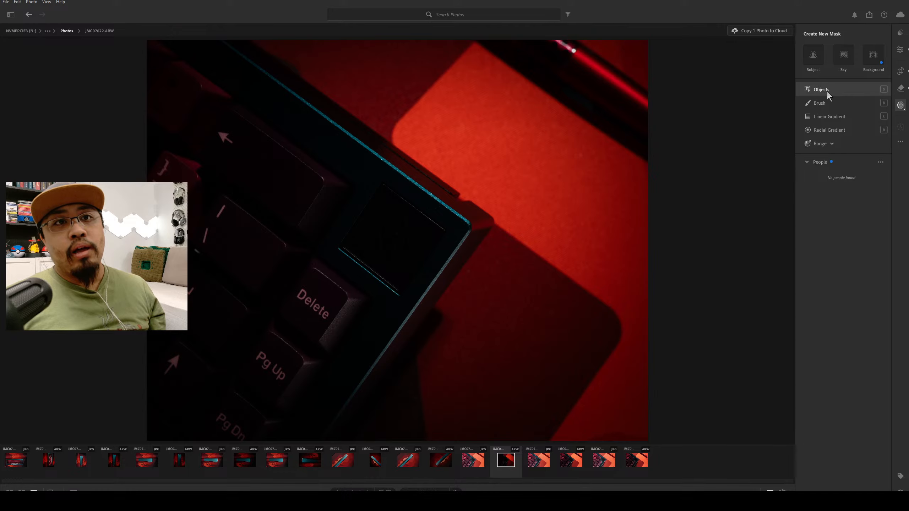
{"action": "left_click", "coordinate": [827, 91]}
{"action": "left_click", "coordinate": [827, 85]}
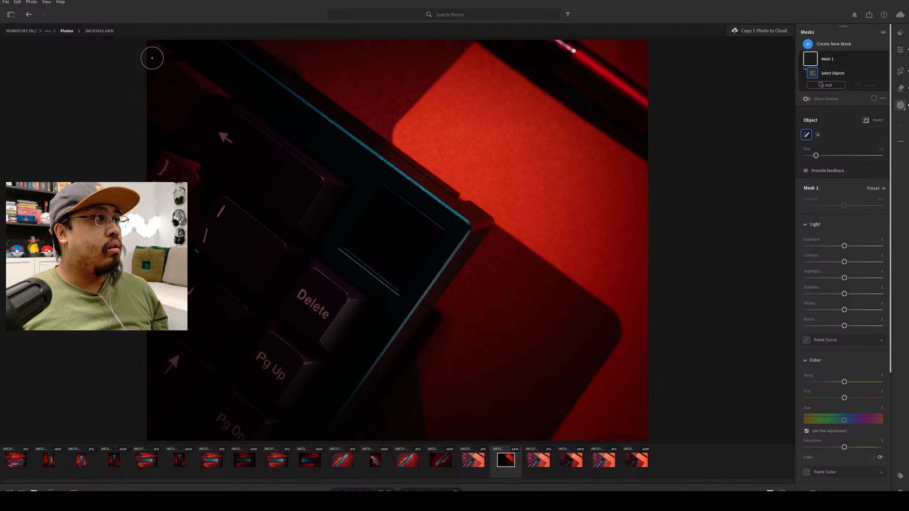
{"action": "scroll", "coordinate": [152, 58], "scroll_direction": "up", "scroll_amount": 10}
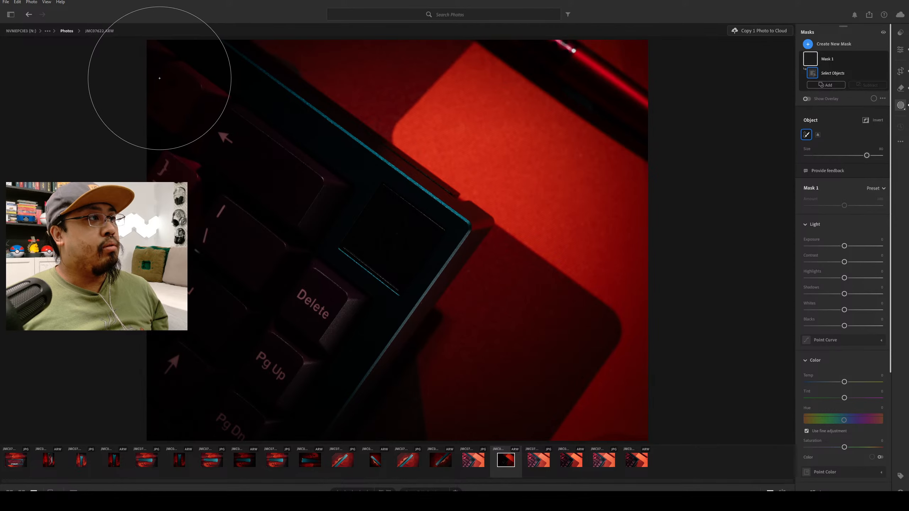
{"action": "scroll", "coordinate": [160, 78], "scroll_direction": "down", "scroll_amount": 1}
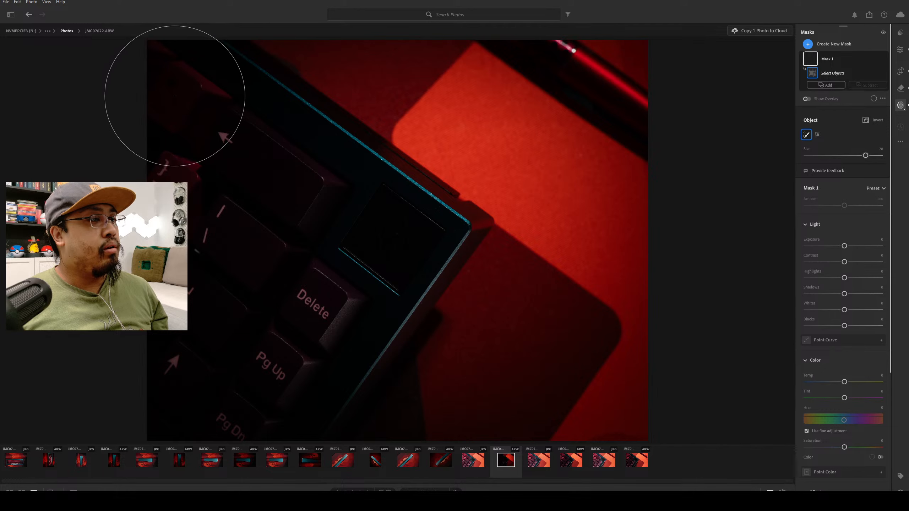
{"action": "scroll", "coordinate": [170, 93], "scroll_direction": "down", "scroll_amount": 3}
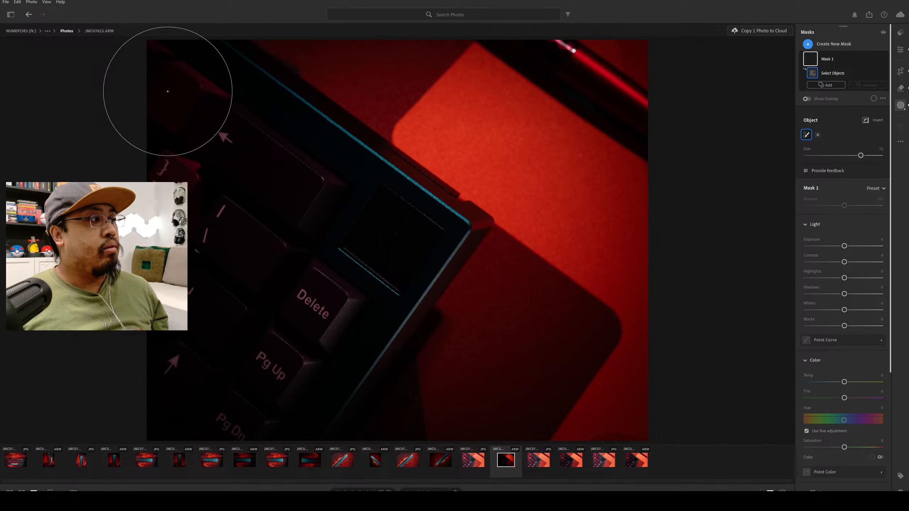
{"action": "scroll", "coordinate": [167, 92], "scroll_direction": "down", "scroll_amount": 4}
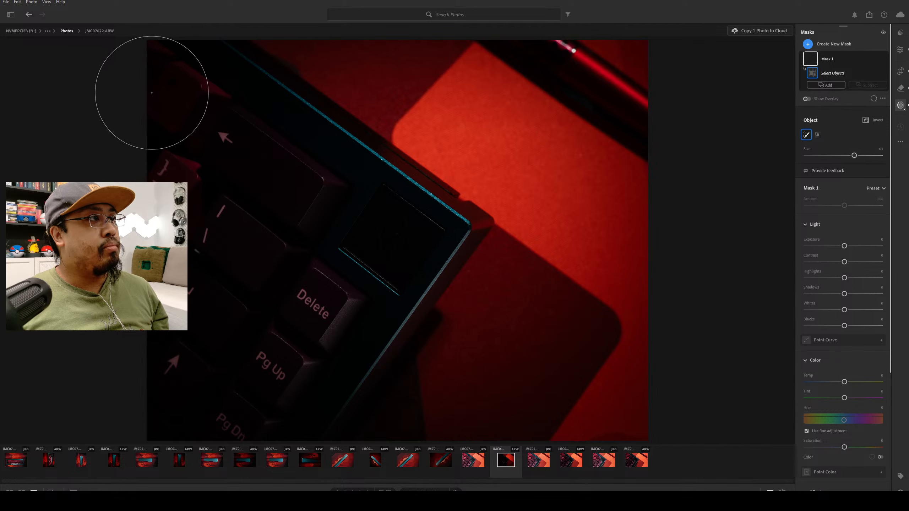
{"action": "scroll", "coordinate": [152, 92], "scroll_direction": "down", "scroll_amount": 1}
{"action": "mouse_move", "coordinate": [143, 81]}
{"action": "left_mouse_down"}
{"action": "mouse_move", "coordinate": [220, 85]}
{"action": "mouse_move", "coordinate": [245, 113]}
{"action": "mouse_move", "coordinate": [226, 97]}
{"action": "mouse_move", "coordinate": [426, 221]}
{"action": "mouse_move", "coordinate": [387, 211]}
{"action": "mouse_move", "coordinate": [272, 115]}
{"action": "mouse_move", "coordinate": [319, 187]}
{"action": "mouse_move", "coordinate": [358, 206]}
{"action": "mouse_move", "coordinate": [398, 247]}
{"action": "mouse_move", "coordinate": [295, 398]}
{"action": "mouse_move", "coordinate": [328, 372]}
{"action": "left_mouse_up"}
{"action": "left_click_drag", "start_coordinate": [382, 293], "coordinate": [443, 230]}
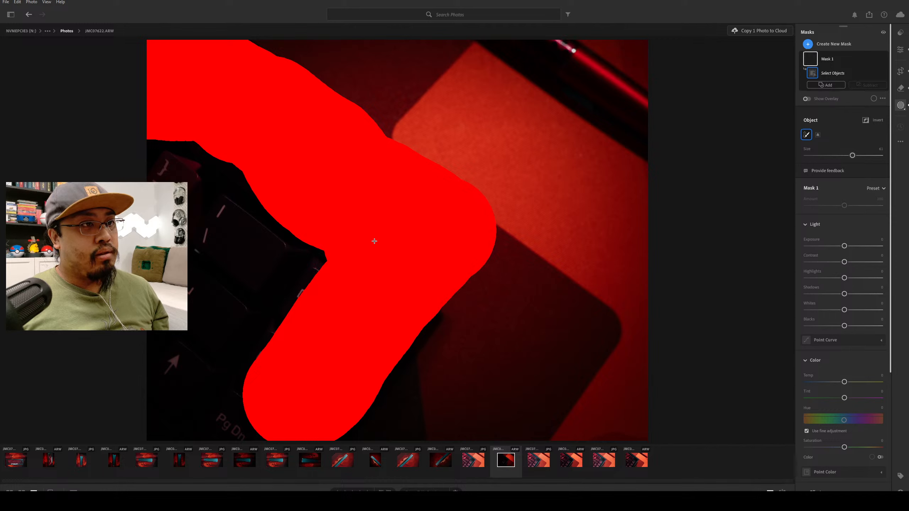
{"action": "mouse_move", "coordinate": [374, 242]}
{"action": "left_mouse_down"}
{"action": "mouse_move", "coordinate": [291, 355]}
{"action": "mouse_move", "coordinate": [247, 397]}
{"action": "mouse_move", "coordinate": [200, 400]}
{"action": "mouse_move", "coordinate": [166, 386]}
{"action": "mouse_move", "coordinate": [169, 413]}
{"action": "mouse_move", "coordinate": [158, 383]}
{"action": "mouse_move", "coordinate": [182, 362]}
{"action": "mouse_move", "coordinate": [203, 162]}
{"action": "mouse_move", "coordinate": [250, 290]}
{"action": "mouse_move", "coordinate": [317, 239]}
{"action": "mouse_move", "coordinate": [332, 241]}
{"action": "mouse_move", "coordinate": [334, 265]}
{"action": "left_mouse_up"}
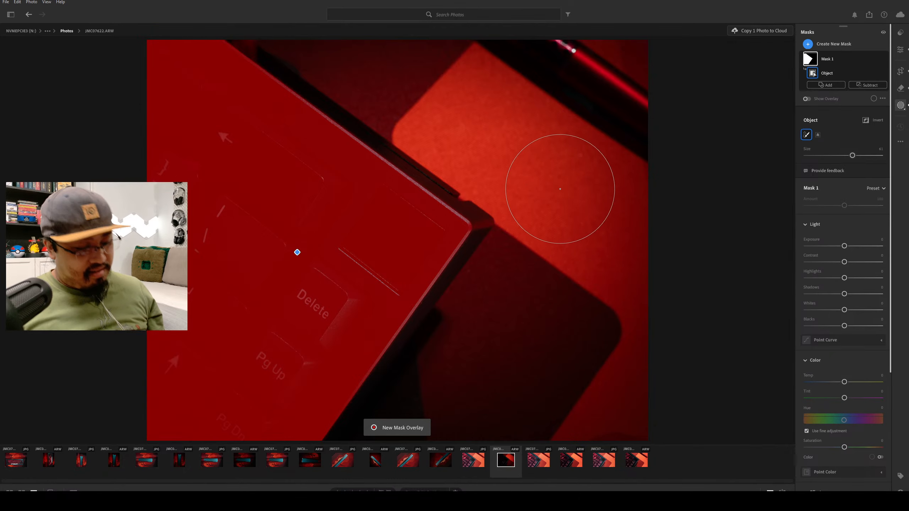
{"action": "key", "text": "ctrl+z"}
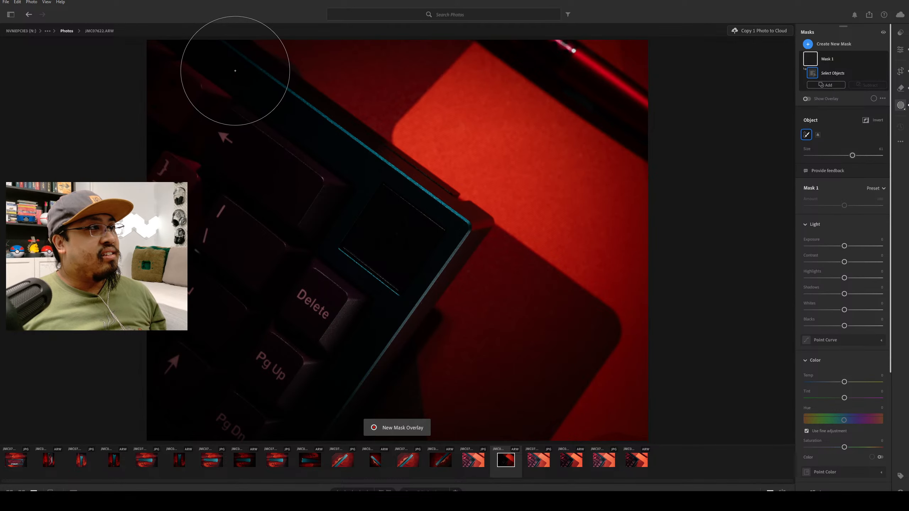
Brush over the keyboard case and keys to select the whole keyboard as the object mask.
{"action": "mouse_move", "coordinate": [240, 86]}
{"action": "left_mouse_down"}
{"action": "mouse_move", "coordinate": [446, 223]}
{"action": "mouse_move", "coordinate": [355, 376]}
{"action": "left_mouse_up"}
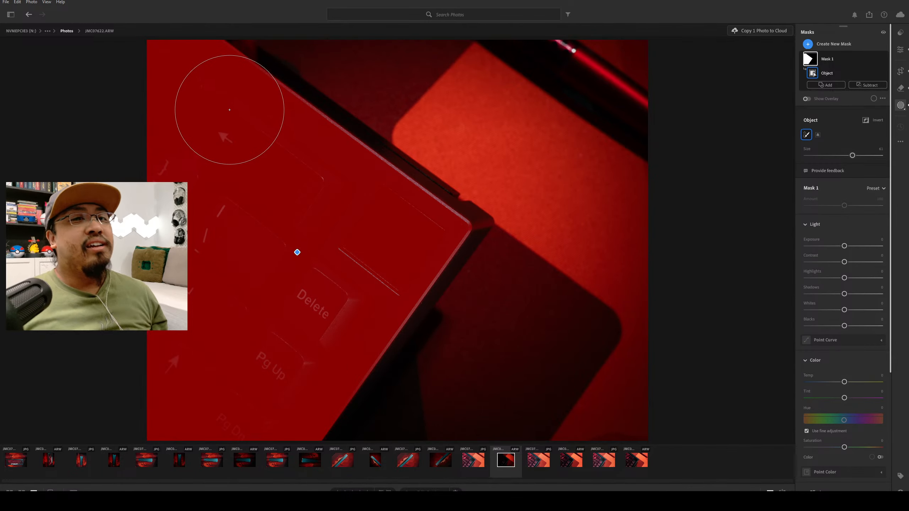
Shrink the object selection brush to about 44 and brush along the keyboard case's outer edges to add them to the mask.
{"action": "scroll", "coordinate": [242, 102], "scroll_direction": "down", "scroll_amount": 11}
{"action": "scroll", "coordinate": [249, 75], "scroll_direction": "down", "scroll_amount": 9}
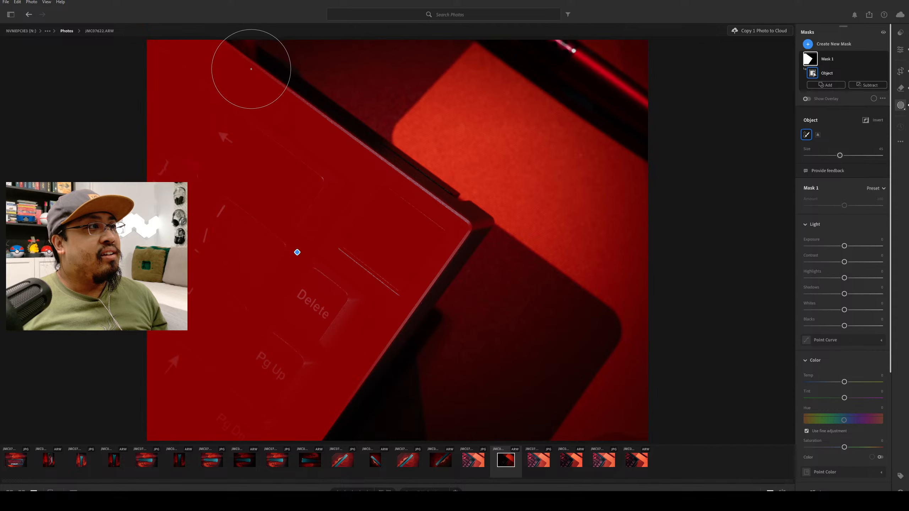
{"action": "mouse_move", "coordinate": [244, 56]}
{"action": "left_mouse_down"}
{"action": "mouse_move", "coordinate": [446, 191]}
{"action": "mouse_move", "coordinate": [465, 246]}
{"action": "mouse_move", "coordinate": [331, 435]}
{"action": "mouse_move", "coordinate": [349, 418]}
{"action": "left_mouse_up"}
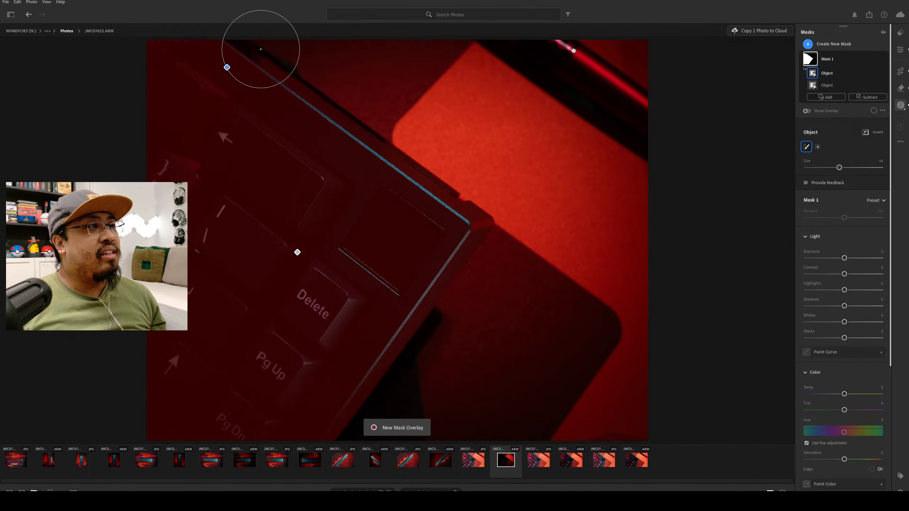
Reduce the selection brush to about 17 and add the missing strips along the case's upper outer edge to the mask.
{"action": "scroll", "coordinate": [263, 57], "scroll_direction": "down", "scroll_amount": 8}
{"action": "scroll", "coordinate": [247, 45], "scroll_direction": "down", "scroll_amount": 5}
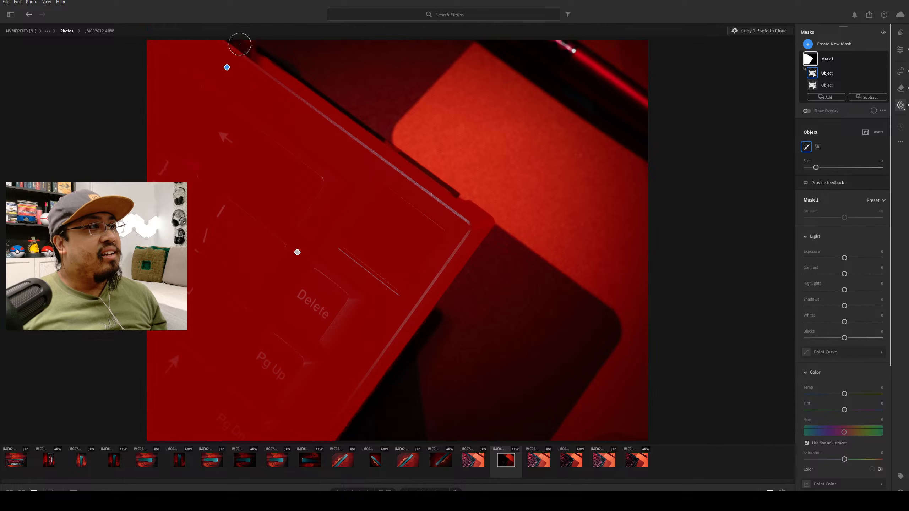
{"action": "mouse_move", "coordinate": [221, 44]}
{"action": "left_mouse_down"}
{"action": "mouse_move", "coordinate": [244, 45]}
{"action": "mouse_move", "coordinate": [445, 184]}
{"action": "left_mouse_up"}
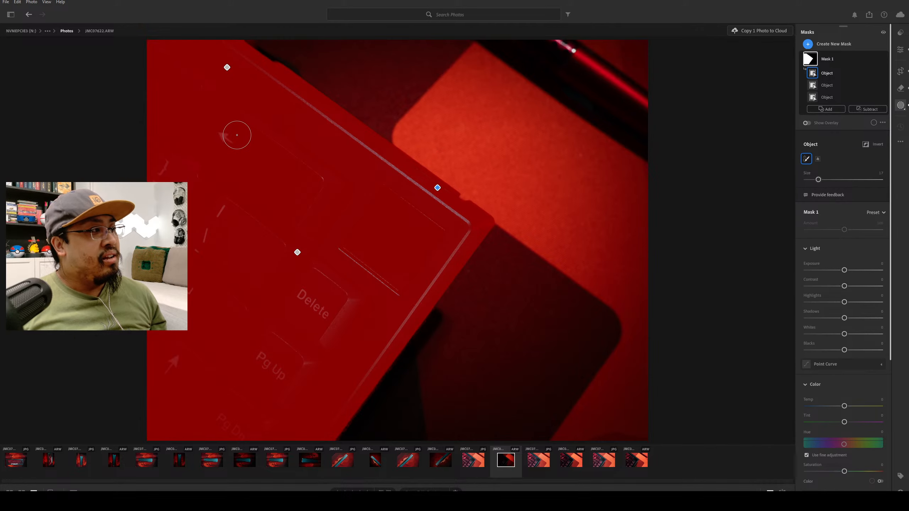
{"action": "left_click_drag", "start_coordinate": [270, 55], "coordinate": [234, 45]}
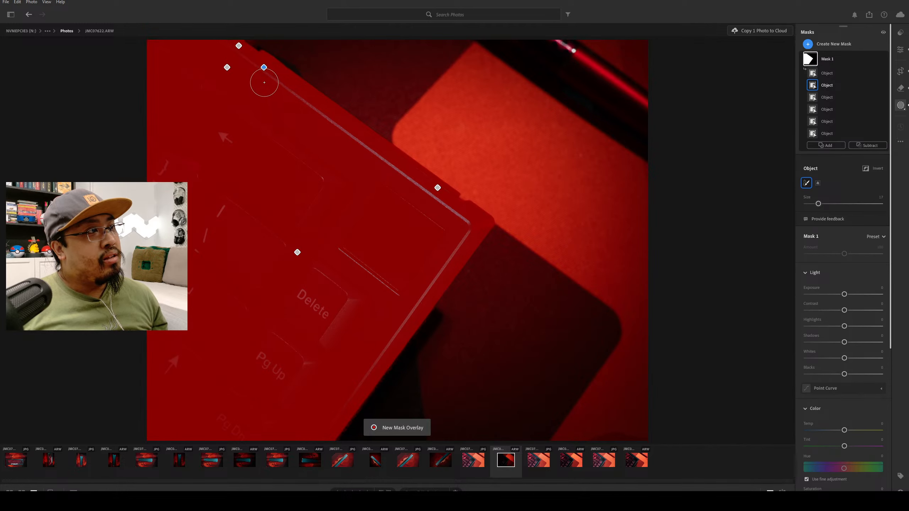
{"action": "left_click_drag", "start_coordinate": [272, 60], "coordinate": [253, 52]}
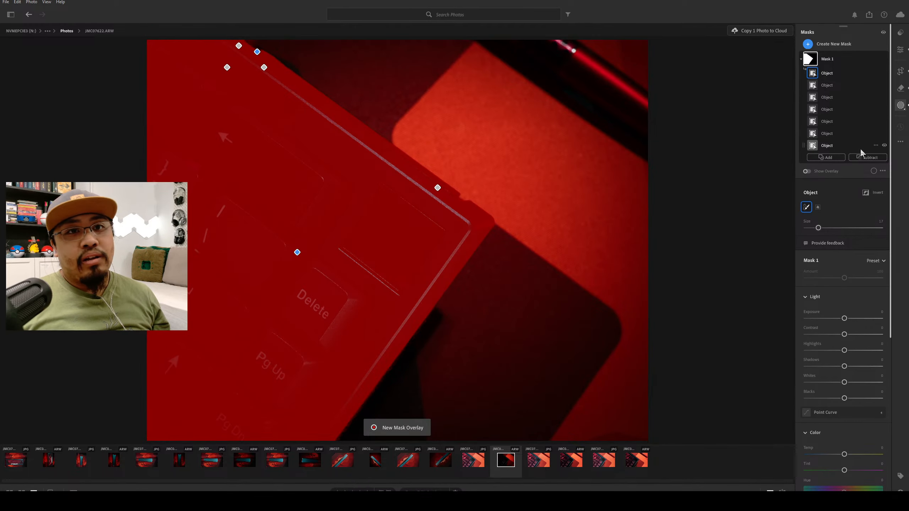
Compare the upper outer edge of the keyboard case in the JPG version of the photo with the same area in the ARW version.
{"action": "key", "text": "Escape"}
{"action": "key", "text": "Escape"}
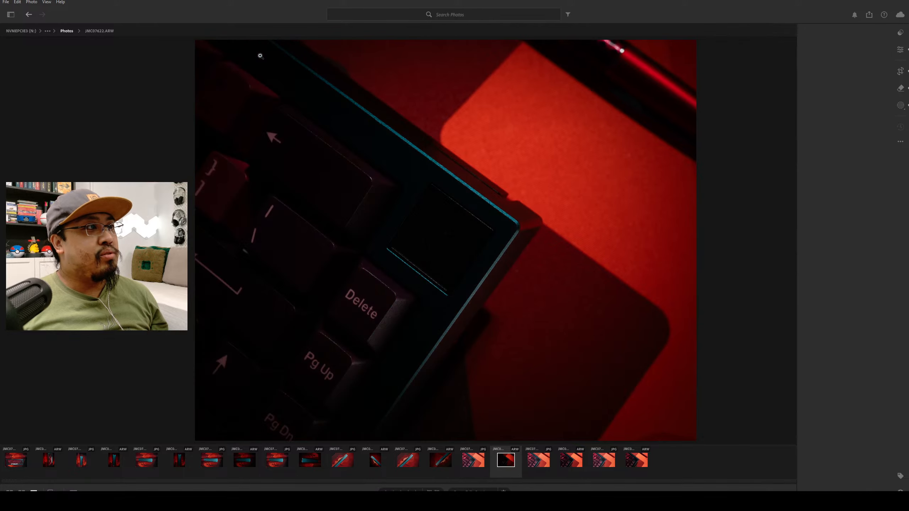
{"action": "key", "text": "Left"}
{"action": "left_click", "coordinate": [290, 52]}
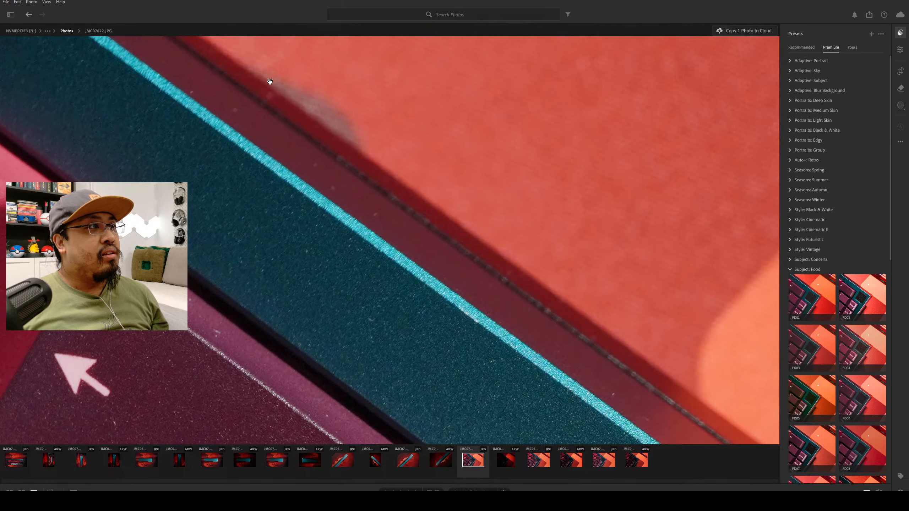
{"action": "left_click_drag", "start_coordinate": [270, 82], "coordinate": [266, 194]}
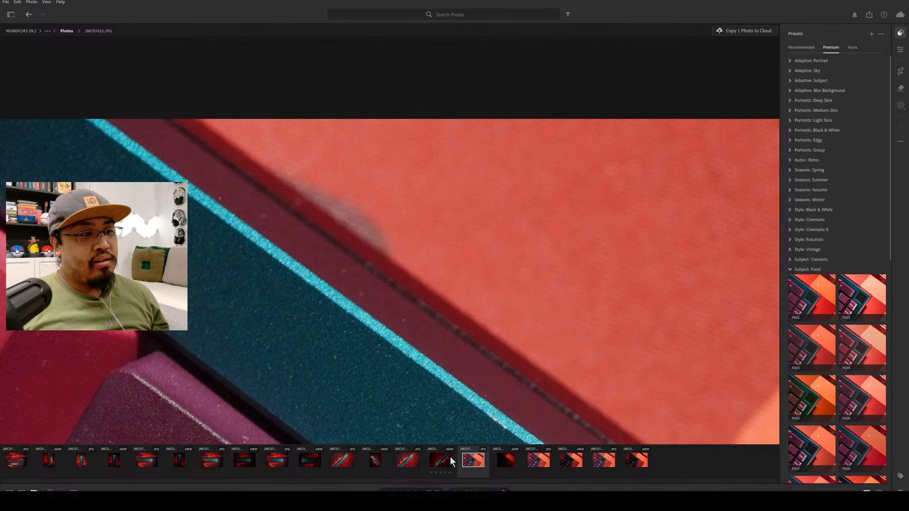
{"action": "left_click", "coordinate": [506, 461]}
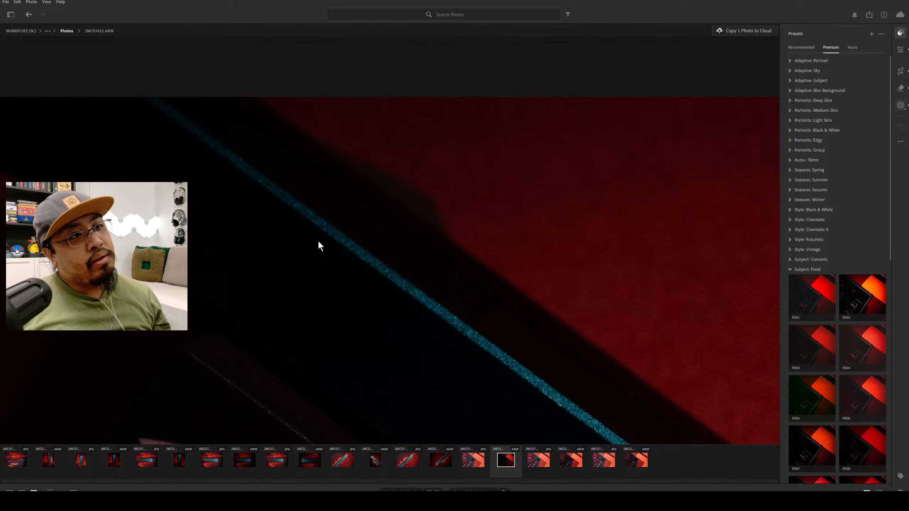
Examine the mask coverage along the case edge and check the keys up close, returning to the full photo with Mask 1 active.
{"action": "key", "text": "m"}
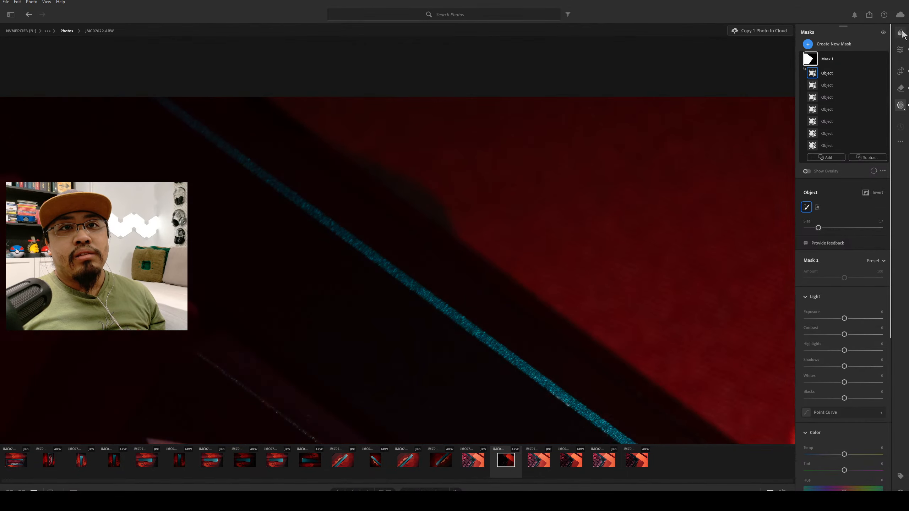
{"action": "left_click", "coordinate": [901, 32]}
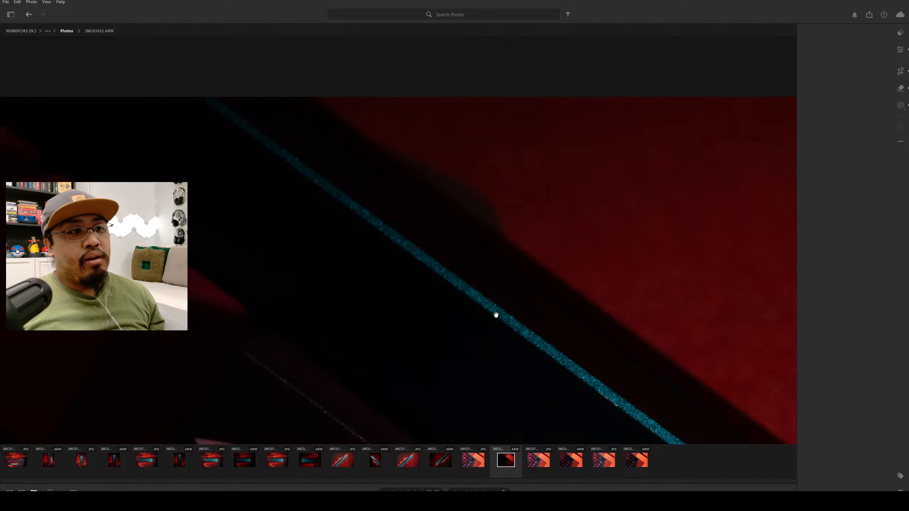
{"action": "double_click", "coordinate": [494, 314]}
{"action": "scroll", "coordinate": [430, 225], "scroll_direction": "down", "scroll_amount": 3}
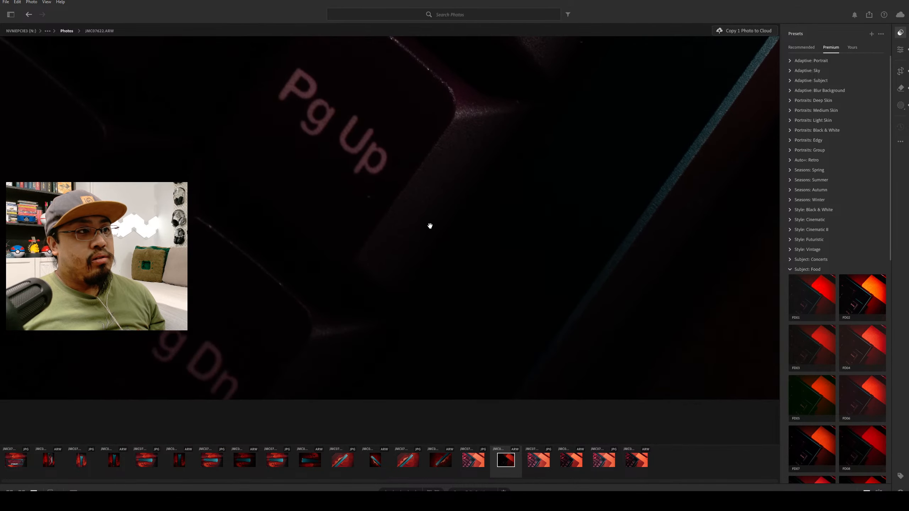
{"action": "scroll", "coordinate": [419, 242], "scroll_direction": "up", "scroll_amount": 10}
{"action": "left_click", "coordinate": [415, 241]}
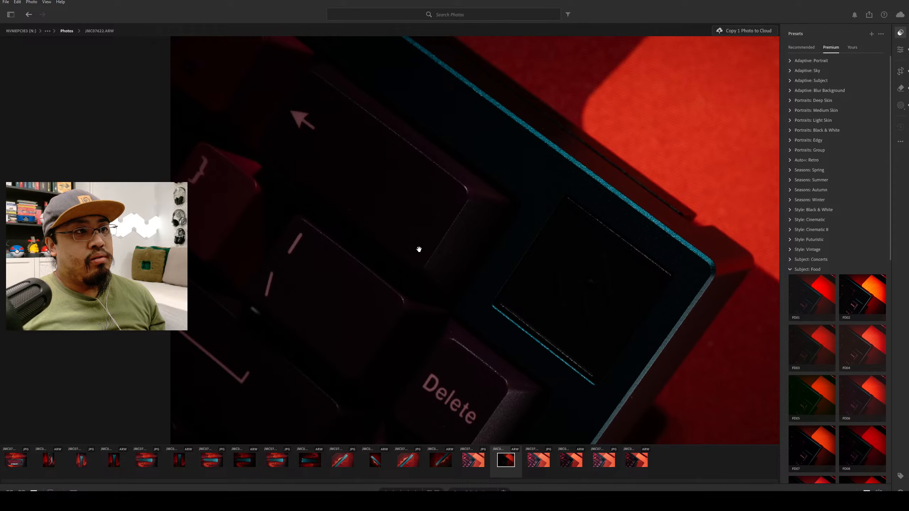
{"action": "key", "text": "g"}
{"action": "double_click", "coordinate": [423, 174]}
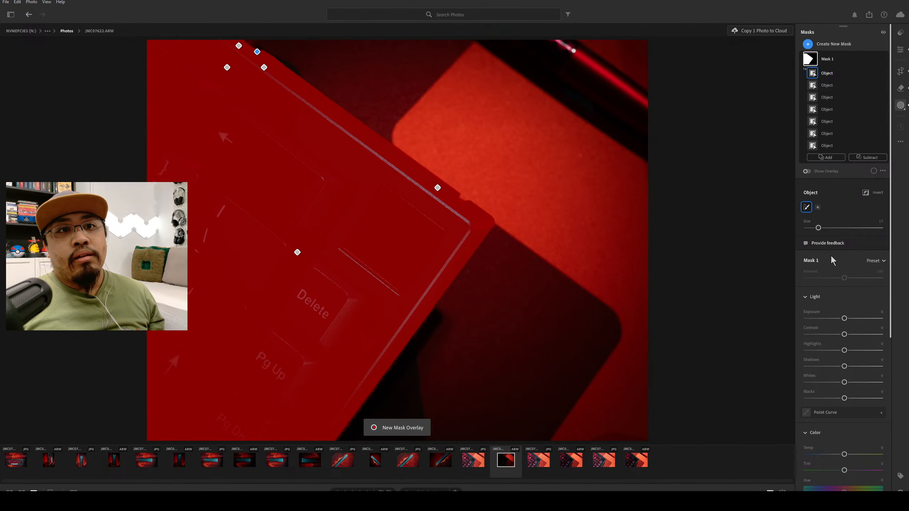
Brighten the masked keyboard with exposure at about +1.32 and contrast at about +20.
{"action": "mouse_move", "coordinate": [845, 319]}
{"action": "left_mouse_down"}
{"action": "mouse_move", "coordinate": [864, 319]}
{"action": "mouse_move", "coordinate": [860, 330]}
{"action": "left_mouse_up"}
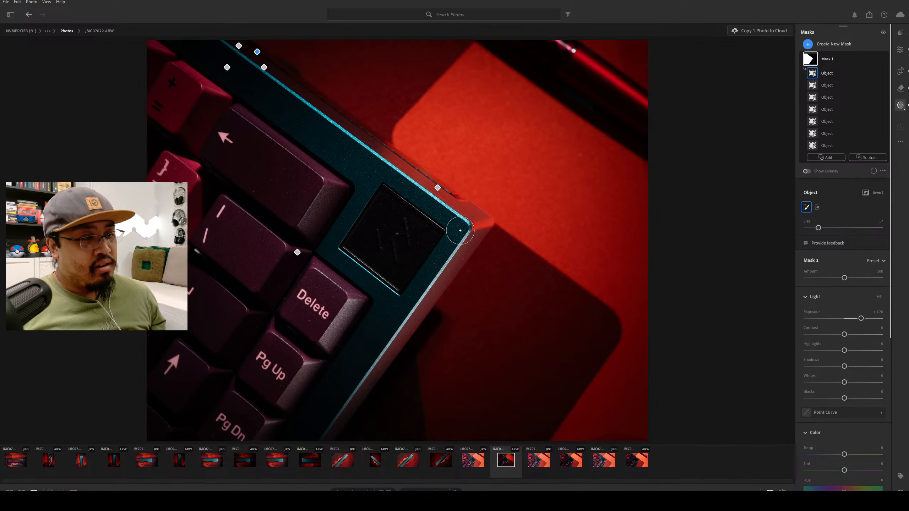
{"action": "key", "text": "ctrl+z"}
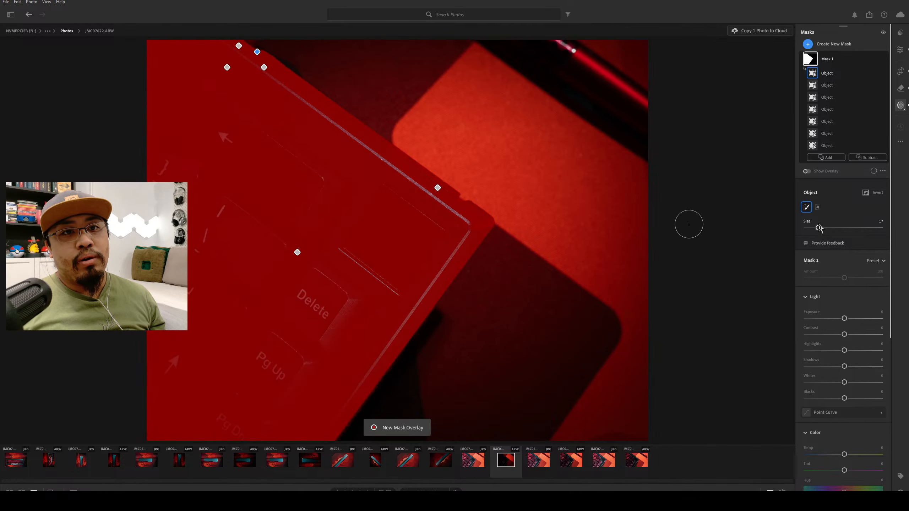
{"action": "left_click_drag", "start_coordinate": [844, 319], "coordinate": [861, 321]}
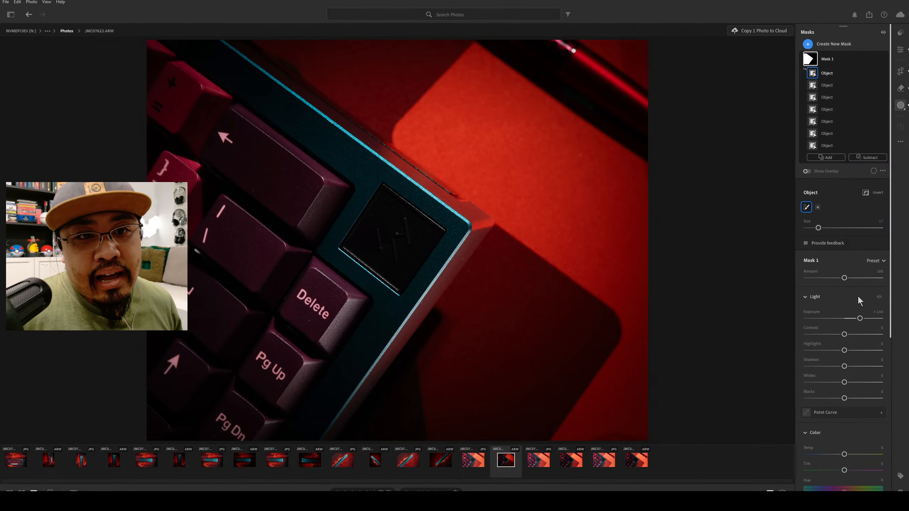
{"action": "left_click_drag", "start_coordinate": [859, 318], "coordinate": [846, 335]}
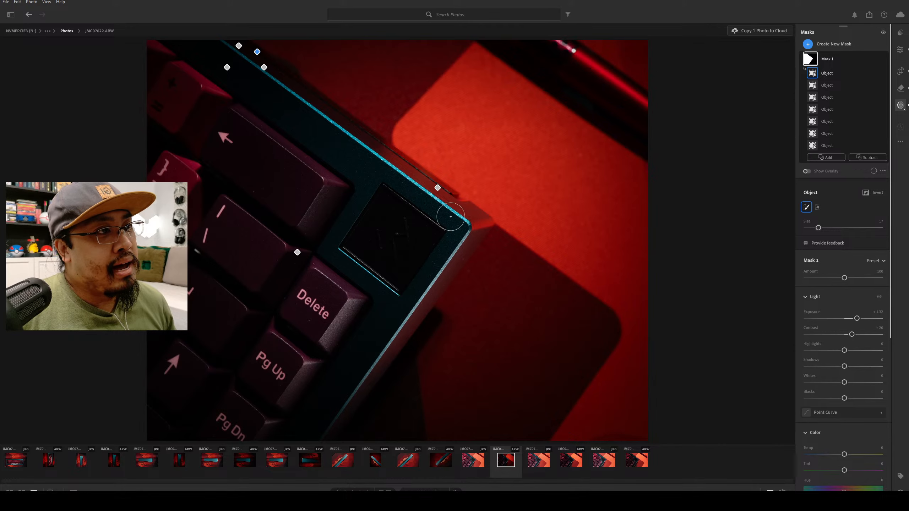
Set the keyboard mask's highlights to about -48, shadows to +30, whites to about -53 and blacks to about -5.
{"action": "scroll", "coordinate": [799, 311], "scroll_direction": "down", "scroll_amount": 3}
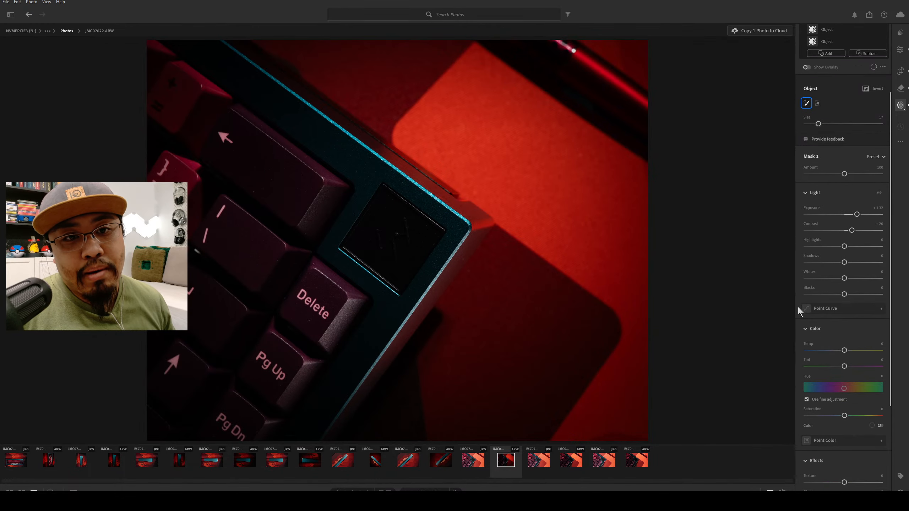
{"action": "mouse_move", "coordinate": [845, 247]}
{"action": "left_mouse_down"}
{"action": "mouse_move", "coordinate": [821, 247]}
{"action": "mouse_move", "coordinate": [866, 249]}
{"action": "mouse_move", "coordinate": [753, 253]}
{"action": "mouse_move", "coordinate": [831, 258]}
{"action": "left_mouse_up"}
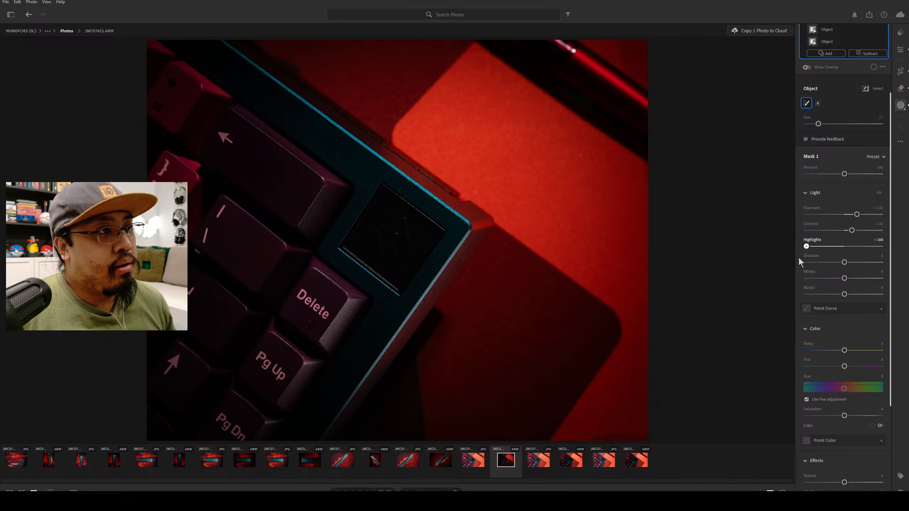
{"action": "left_click_drag", "start_coordinate": [800, 260], "coordinate": [864, 271]}
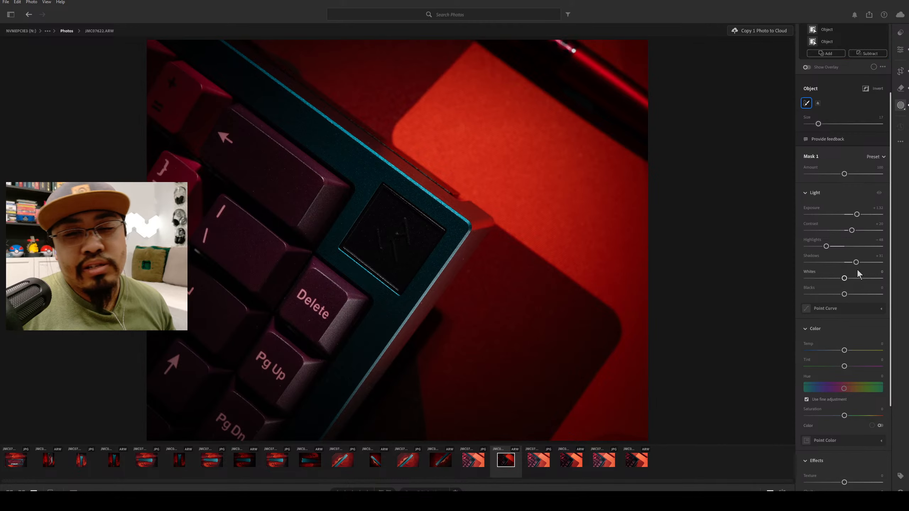
{"action": "left_click_drag", "start_coordinate": [858, 266], "coordinate": [826, 280]}
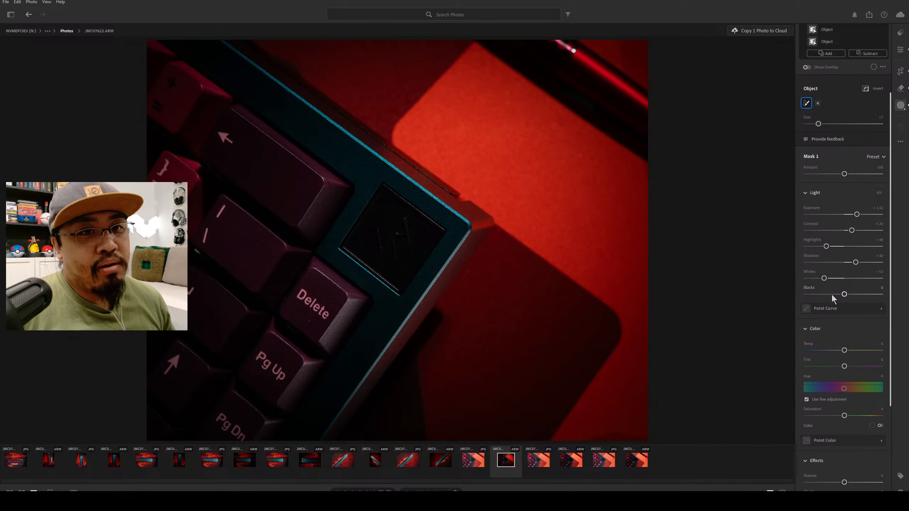
{"action": "mouse_move", "coordinate": [811, 295]}
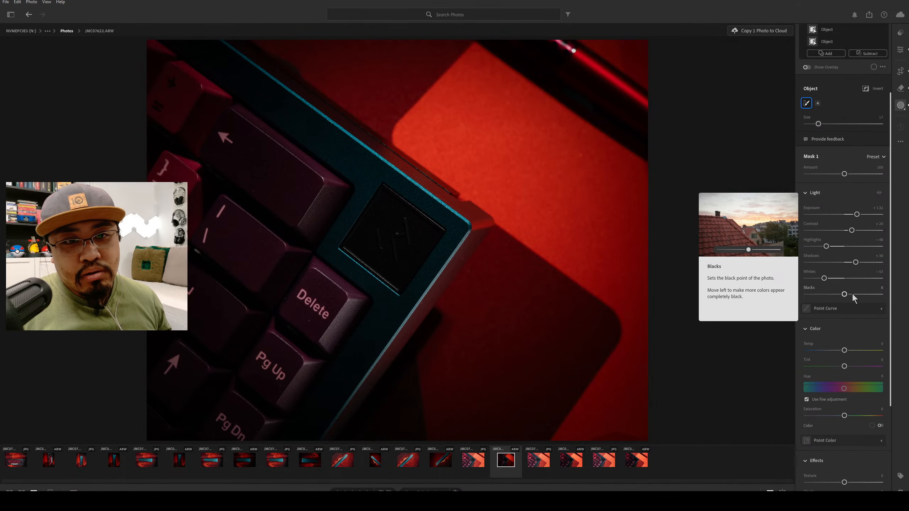
{"action": "mouse_move", "coordinate": [845, 294]}
{"action": "left_mouse_down"}
{"action": "mouse_move", "coordinate": [855, 297]}
{"action": "mouse_move", "coordinate": [829, 303]}
{"action": "mouse_move", "coordinate": [854, 296]}
{"action": "mouse_move", "coordinate": [840, 301]}
{"action": "left_mouse_up"}
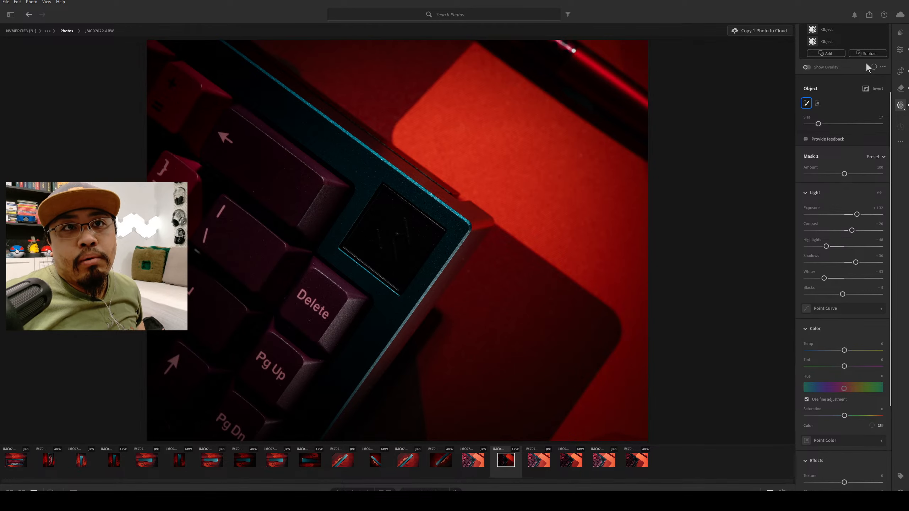
Create a new Objects mask and brush over the dark square screen on the keyboard to select it.
{"action": "scroll", "coordinate": [860, 62], "scroll_direction": "up", "scroll_amount": 3}
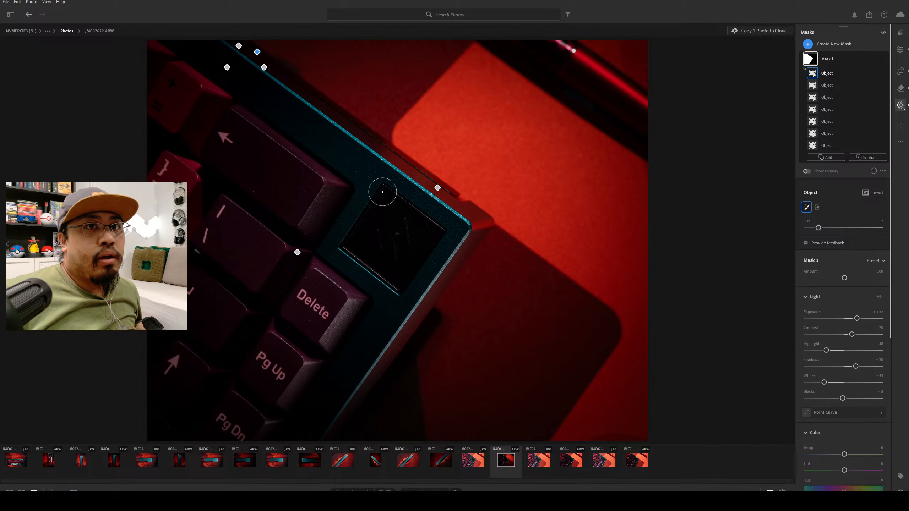
{"action": "left_click", "coordinate": [808, 44]}
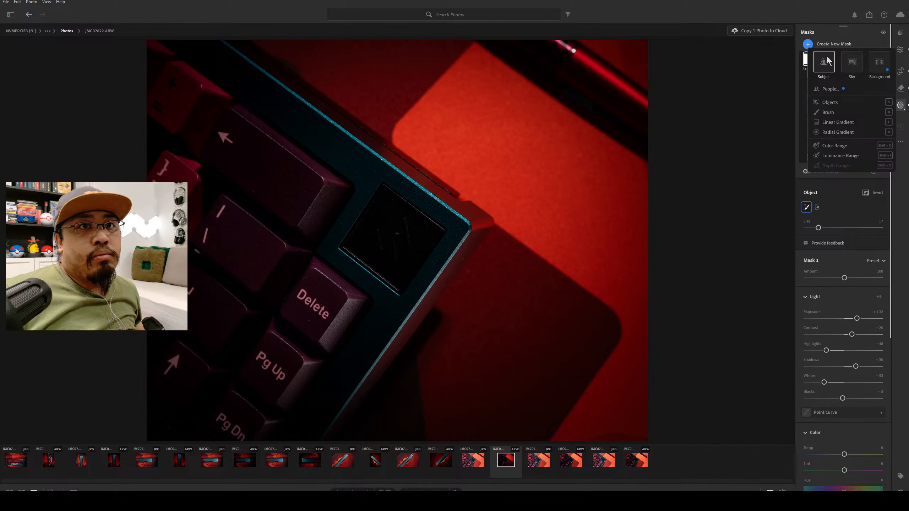
{"action": "left_click", "coordinate": [847, 98]}
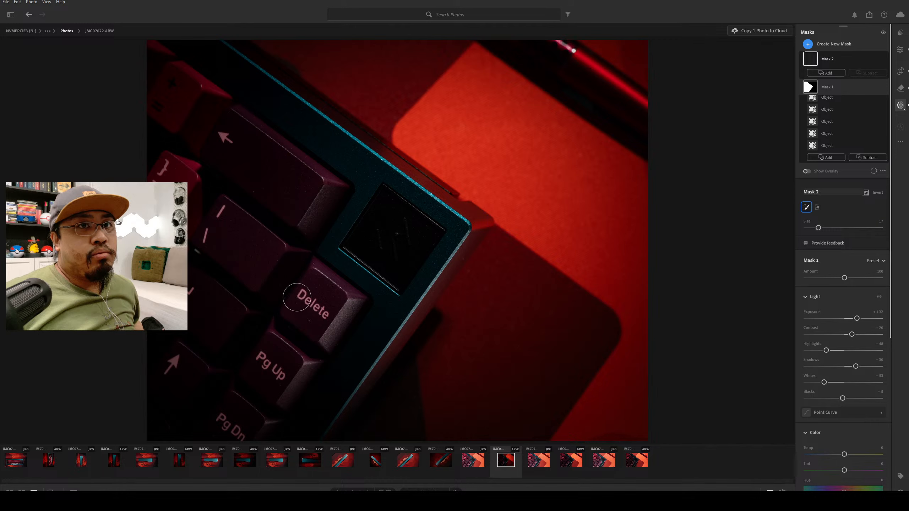
{"action": "left_click", "coordinate": [351, 211]}
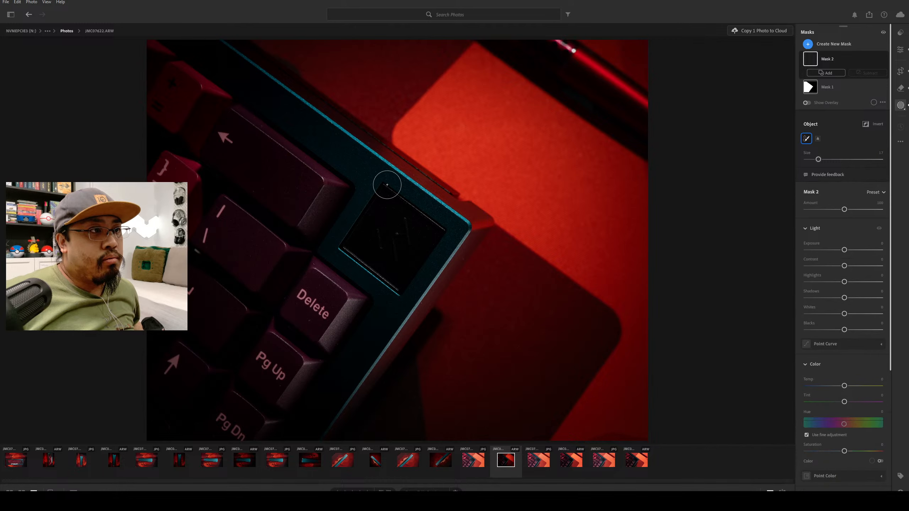
{"action": "mouse_move", "coordinate": [385, 188]}
{"action": "left_mouse_down"}
{"action": "mouse_move", "coordinate": [350, 249]}
{"action": "mouse_move", "coordinate": [394, 286]}
{"action": "mouse_move", "coordinate": [436, 229]}
{"action": "mouse_move", "coordinate": [389, 201]}
{"action": "mouse_move", "coordinate": [376, 232]}
{"action": "mouse_move", "coordinate": [399, 241]}
{"action": "mouse_move", "coordinate": [368, 238]}
{"action": "left_mouse_up"}
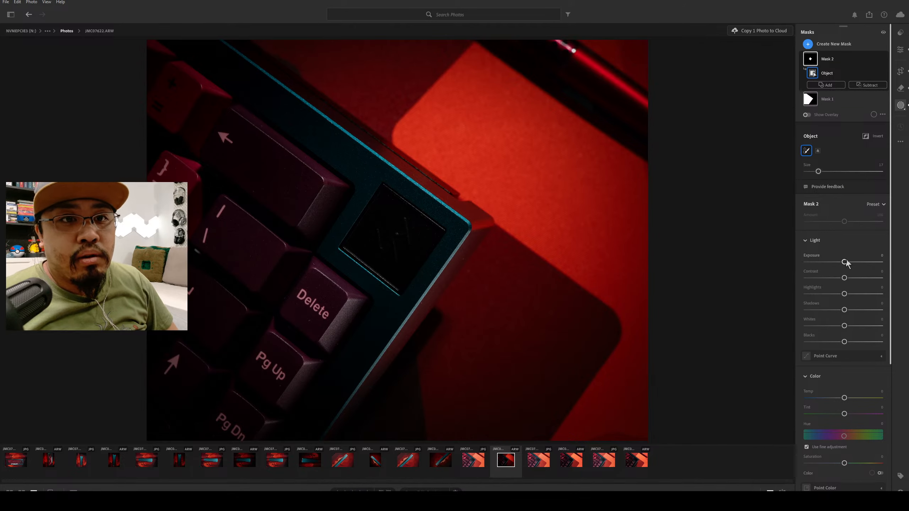
Raise the square screen mask's exposure to about +0.75, trying contrast at -100 and resetting it to 0.
{"action": "left_click_drag", "start_coordinate": [847, 265], "coordinate": [849, 263]}
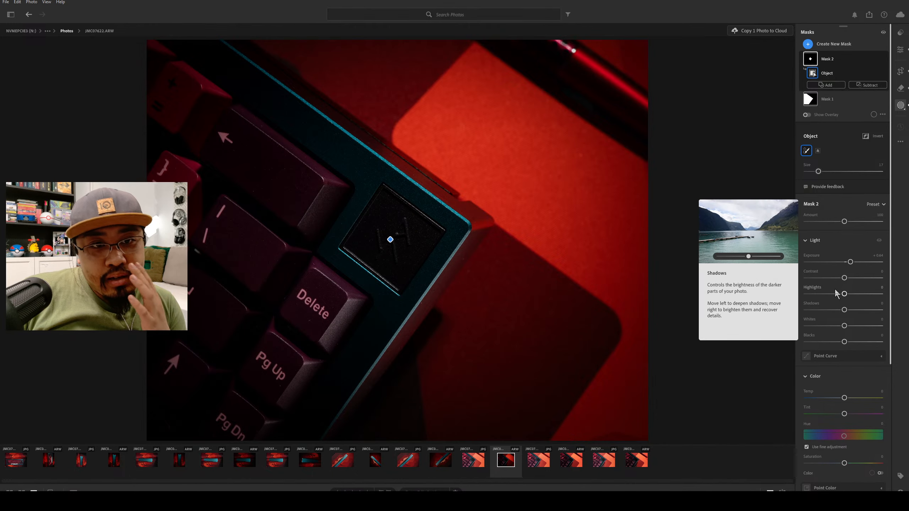
{"action": "left_click_drag", "start_coordinate": [847, 279], "coordinate": [749, 271]}
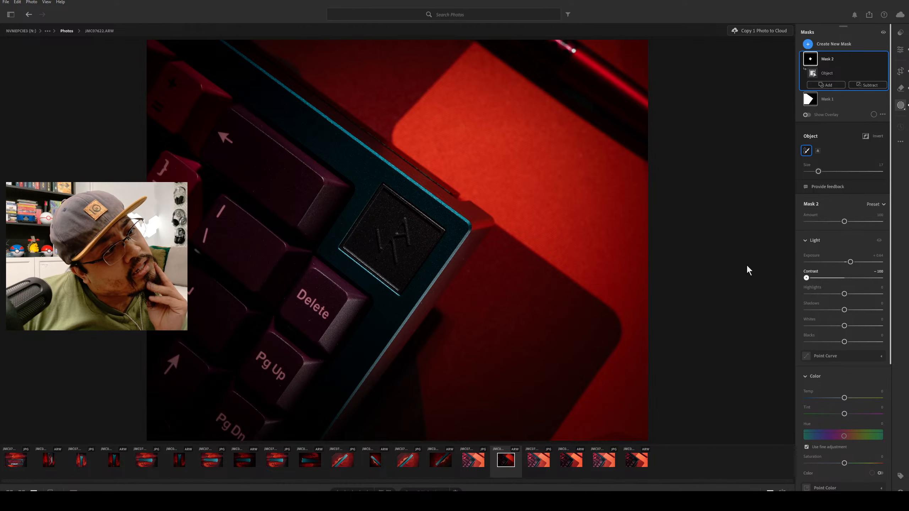
{"action": "left_click_drag", "start_coordinate": [751, 271], "coordinate": [844, 279]}
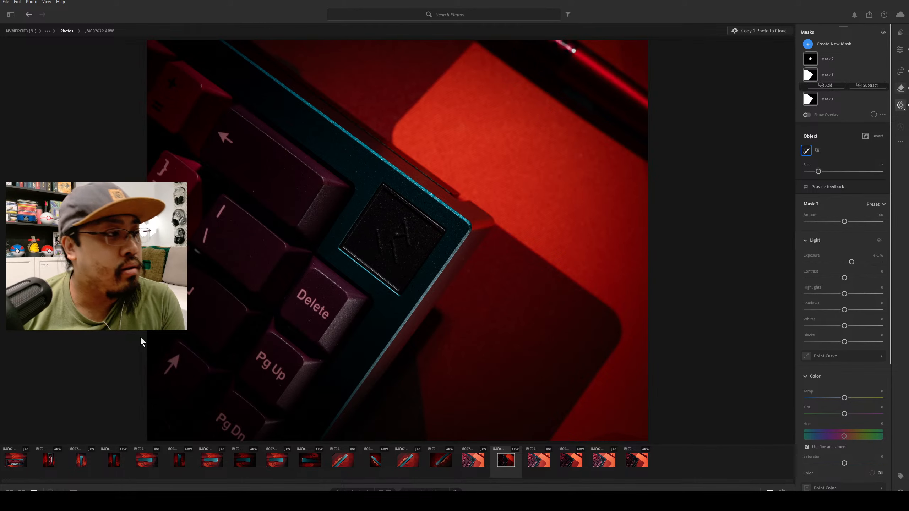
Remove the specks on the keyboard around the Delete key and on the teal case below it with the Remove tool.
{"action": "key", "text": "h"}
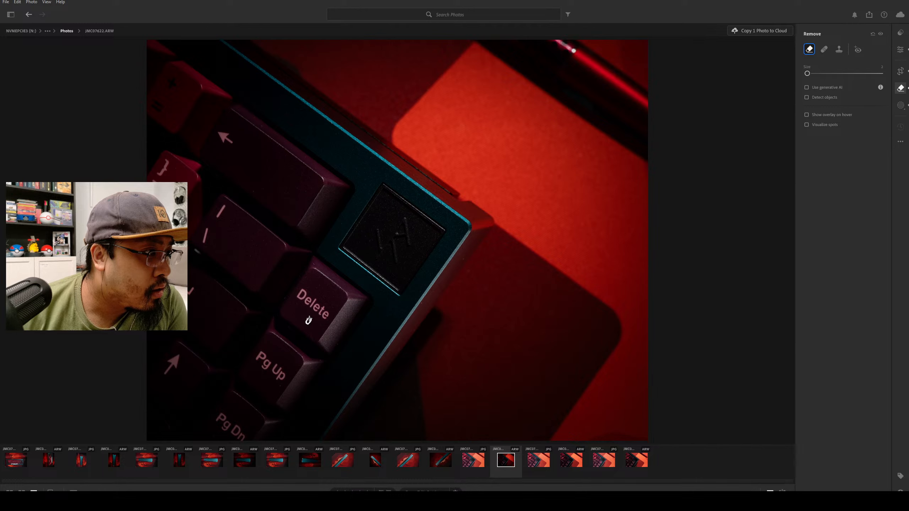
{"action": "left_click", "coordinate": [330, 339]}
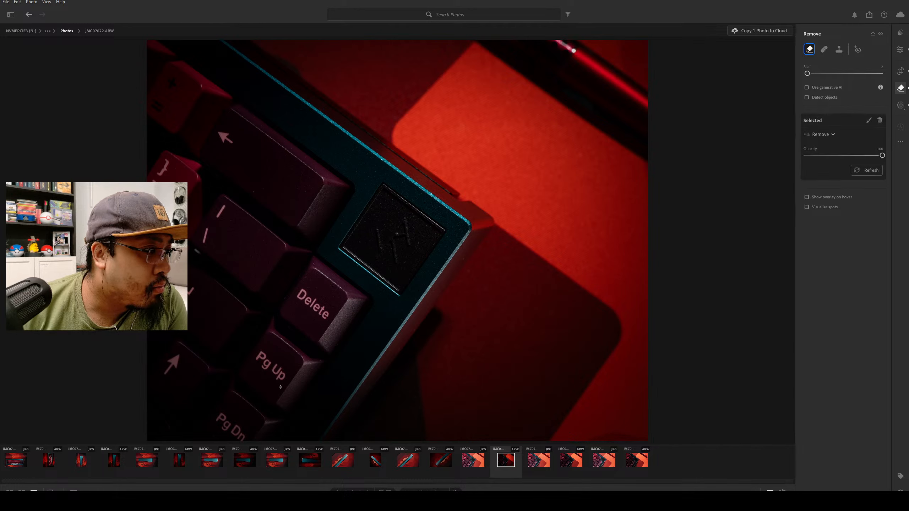
{"action": "left_click", "coordinate": [329, 395]}
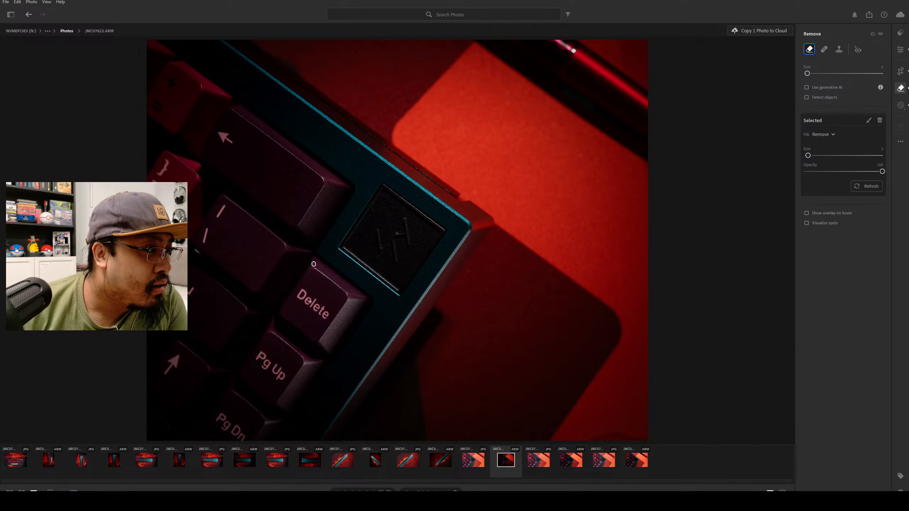
{"action": "left_click_drag", "start_coordinate": [310, 302], "coordinate": [304, 303]}
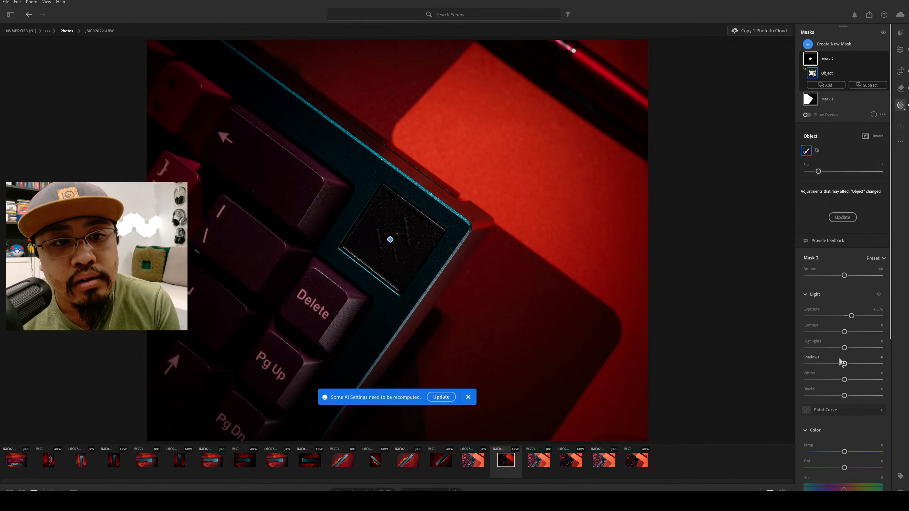
Set the square screen mask's whites to about +6, trying small blacks changes and resetting blacks to 0.
{"action": "scroll", "coordinate": [845, 381], "scroll_direction": "down", "scroll_amount": 5}
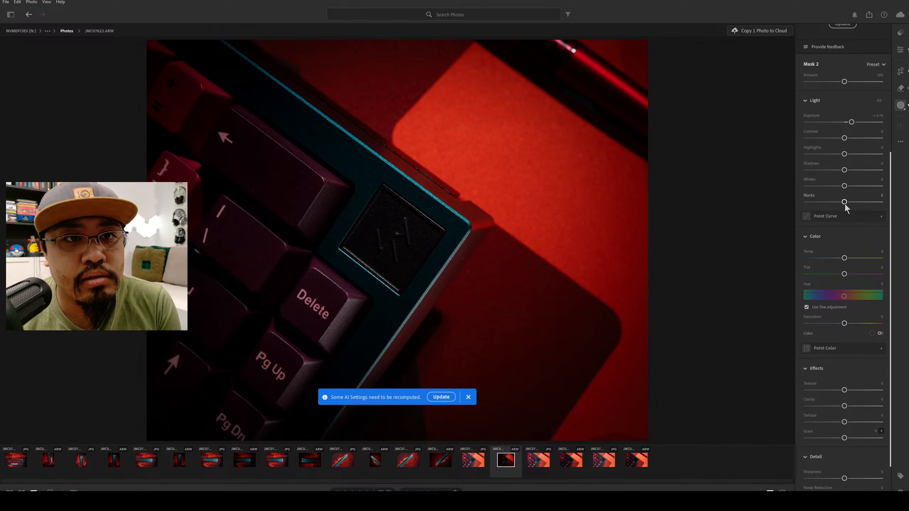
{"action": "mouse_move", "coordinate": [846, 185]}
{"action": "left_mouse_down"}
{"action": "mouse_move", "coordinate": [876, 190]}
{"action": "mouse_move", "coordinate": [810, 188]}
{"action": "mouse_move", "coordinate": [879, 187]}
{"action": "mouse_move", "coordinate": [846, 190]}
{"action": "mouse_move", "coordinate": [846, 202]}
{"action": "left_mouse_up"}
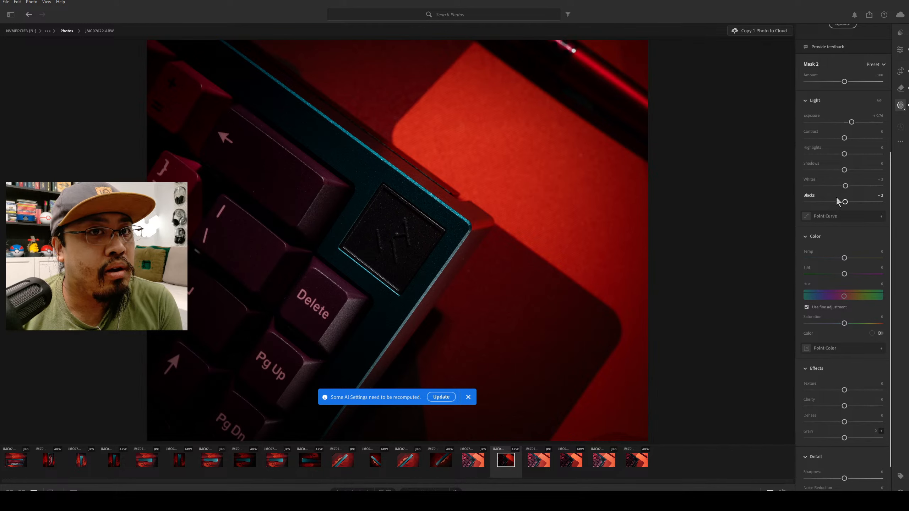
{"action": "left_click_drag", "start_coordinate": [844, 202], "coordinate": [842, 204]}
{"action": "double_click", "coordinate": [843, 204]}
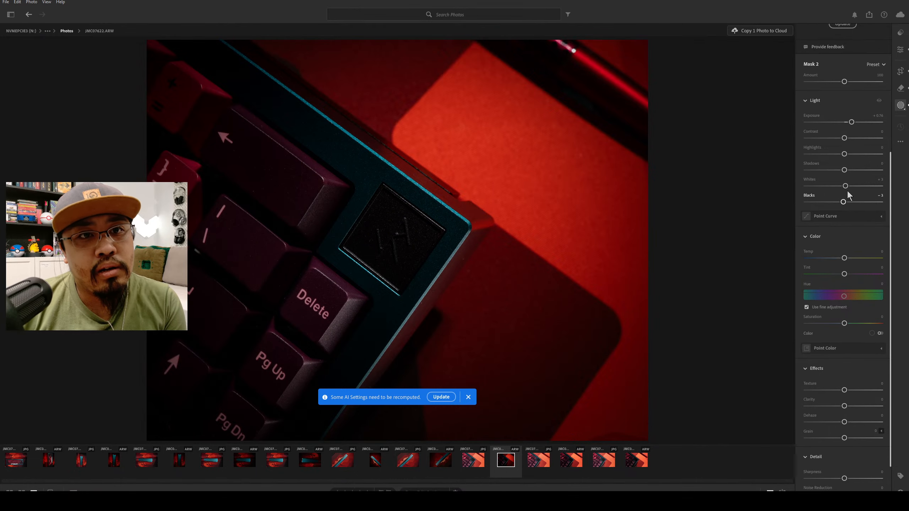
{"action": "mouse_move", "coordinate": [846, 185]}
{"action": "left_mouse_down"}
{"action": "mouse_move", "coordinate": [878, 185]}
{"action": "mouse_move", "coordinate": [863, 196]}
{"action": "mouse_move", "coordinate": [850, 190]}
{"action": "left_mouse_up"}
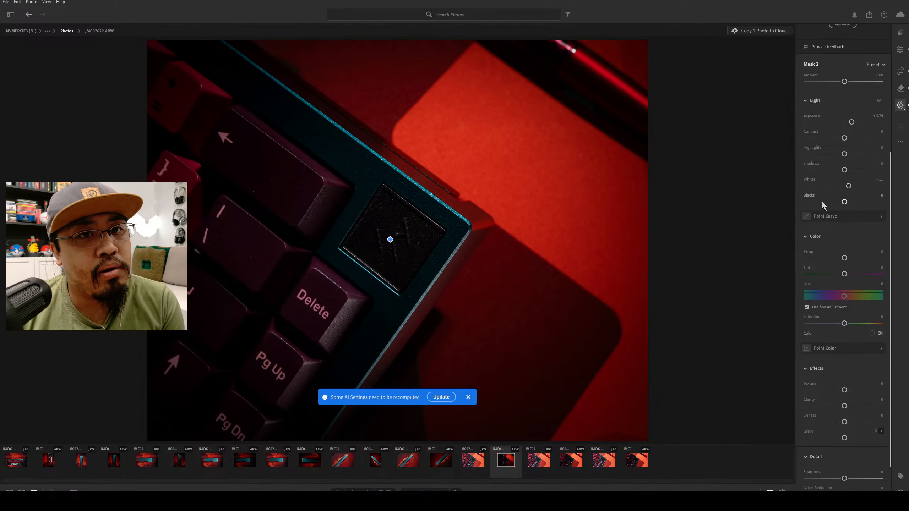
{"action": "left_click_drag", "start_coordinate": [849, 186], "coordinate": [847, 186]}
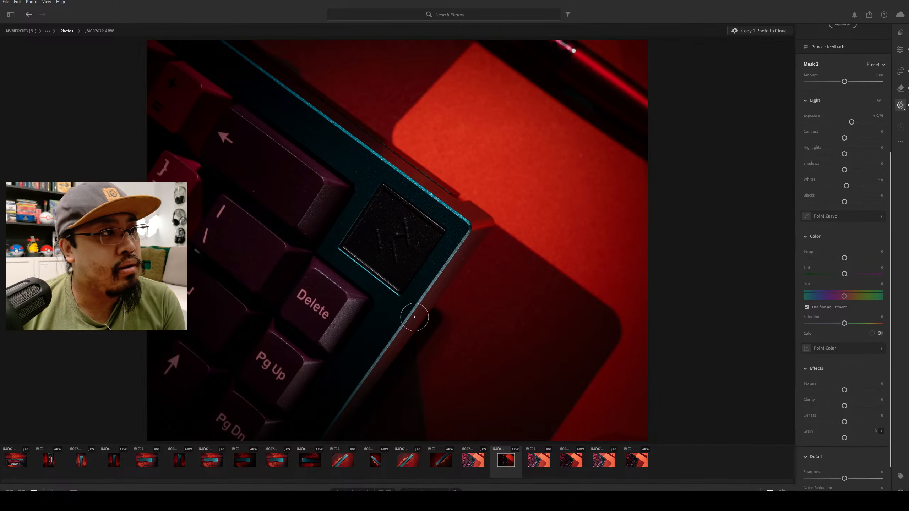
Lower the square screen mask's clarity to about -24 and dehaze to about -8, and update the outdated AI settings.
{"action": "scroll", "coordinate": [851, 356], "scroll_direction": "down", "scroll_amount": 2}
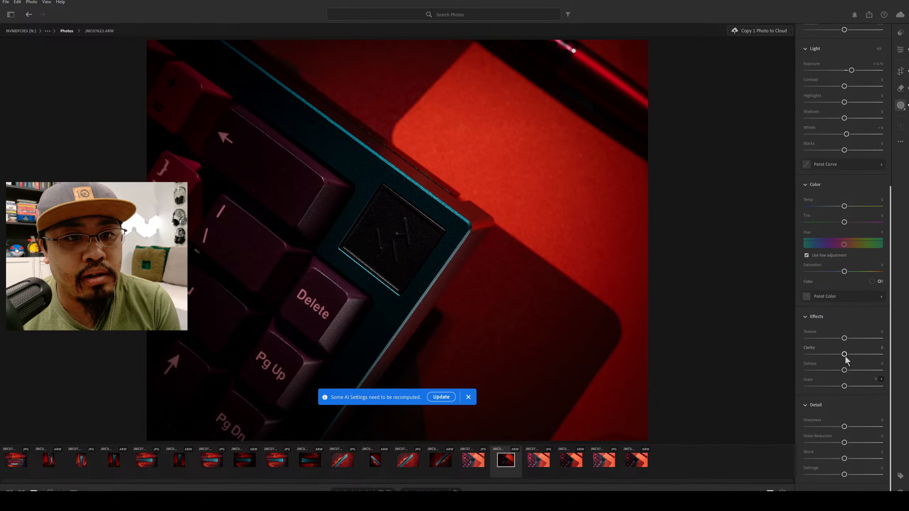
{"action": "mouse_move", "coordinate": [845, 355]}
{"action": "left_mouse_down"}
{"action": "mouse_move", "coordinate": [882, 355]}
{"action": "mouse_move", "coordinate": [812, 359]}
{"action": "mouse_move", "coordinate": [853, 360]}
{"action": "mouse_move", "coordinate": [815, 363]}
{"action": "mouse_move", "coordinate": [835, 363]}
{"action": "left_mouse_up"}
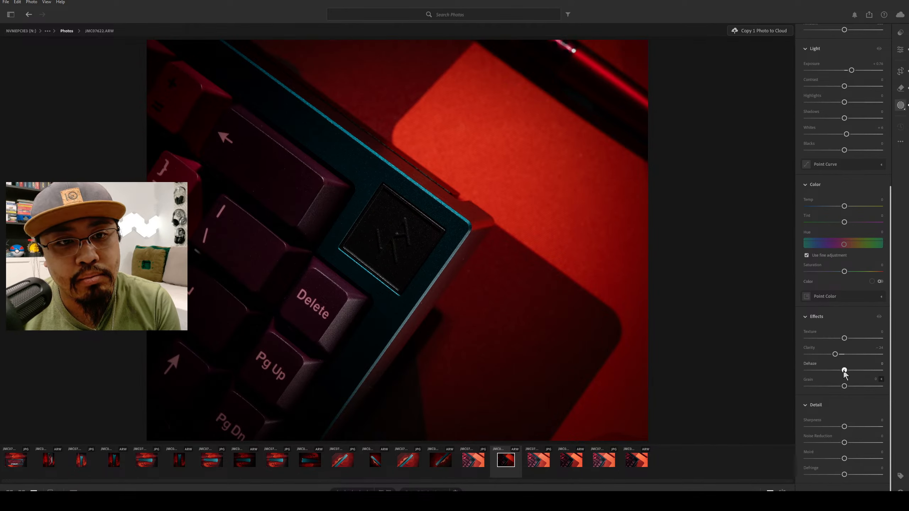
{"action": "left_click_drag", "start_coordinate": [845, 371], "coordinate": [827, 390]}
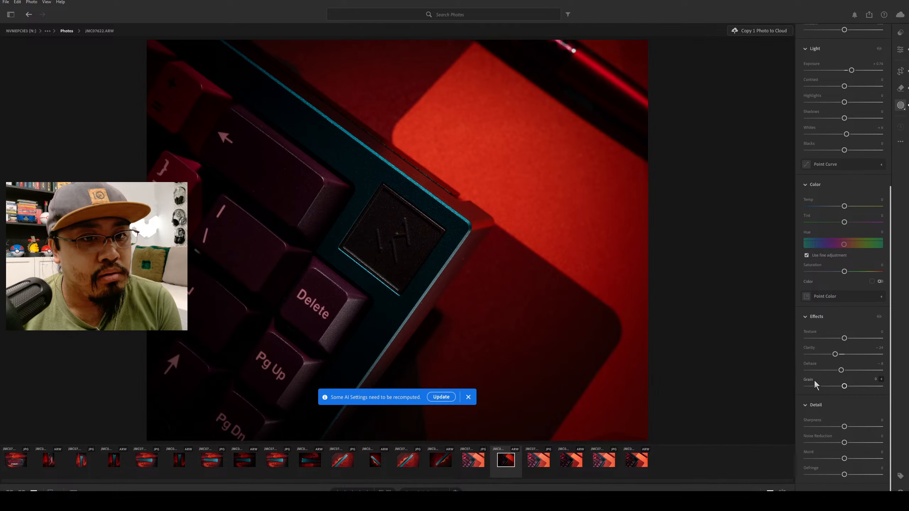
{"action": "left_click", "coordinate": [442, 397]}
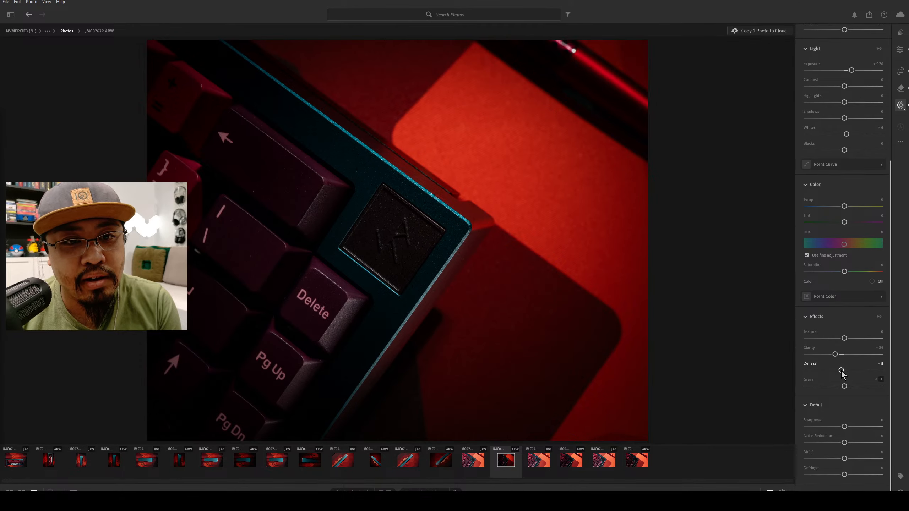
Try dehaze on the square screen mask between +48 and -100, check the mask overlay, and reset clarity and dehaze to 0.
{"action": "left_click_drag", "start_coordinate": [842, 372], "coordinate": [840, 370]}
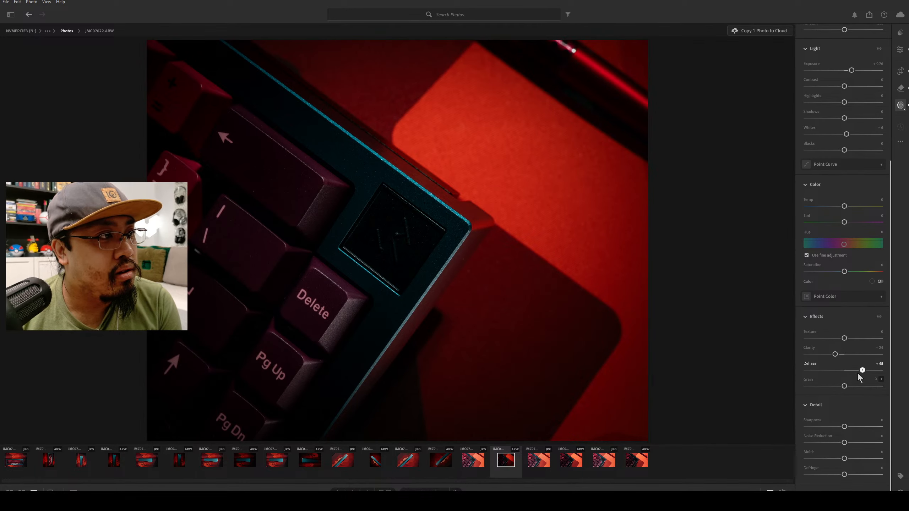
{"action": "left_click_drag", "start_coordinate": [858, 373], "coordinate": [805, 381]}
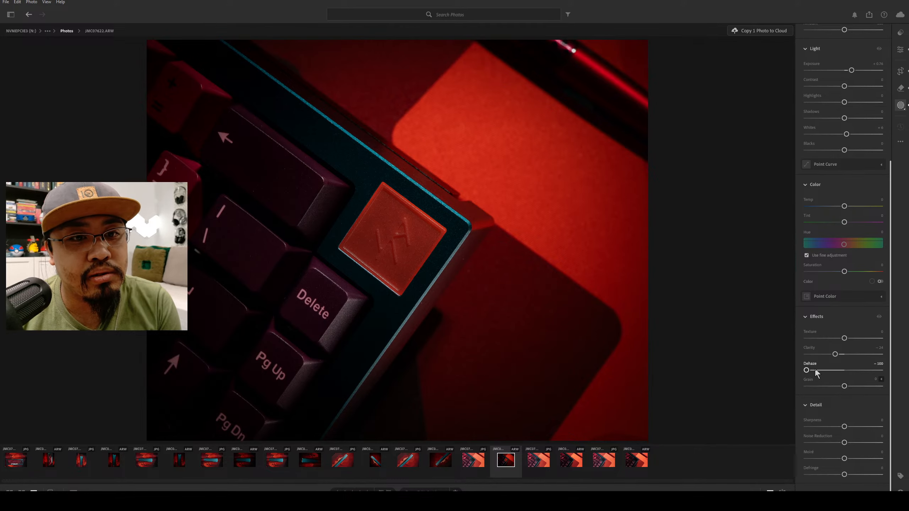
{"action": "left_click_drag", "start_coordinate": [812, 370], "coordinate": [834, 371]}
{"action": "scroll", "coordinate": [839, 214], "scroll_direction": "up", "scroll_amount": 5}
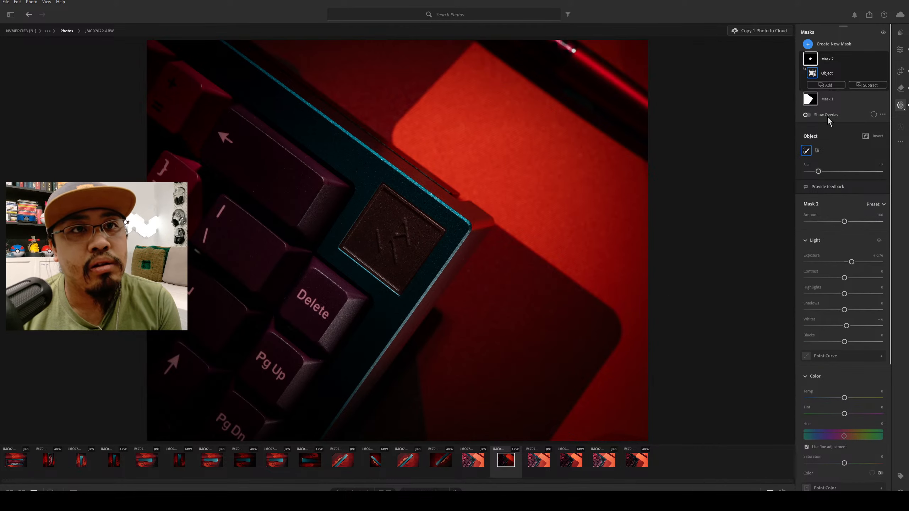
{"action": "left_click", "coordinate": [808, 115]}
{"action": "left_click", "coordinate": [808, 115]}
{"action": "scroll", "coordinate": [835, 300], "scroll_direction": "down", "scroll_amount": 5}
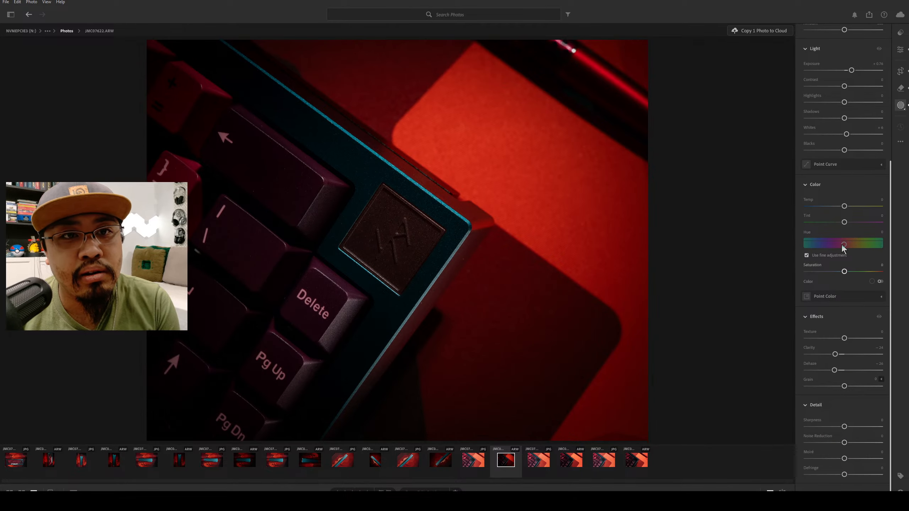
{"action": "double_click", "coordinate": [835, 354]}
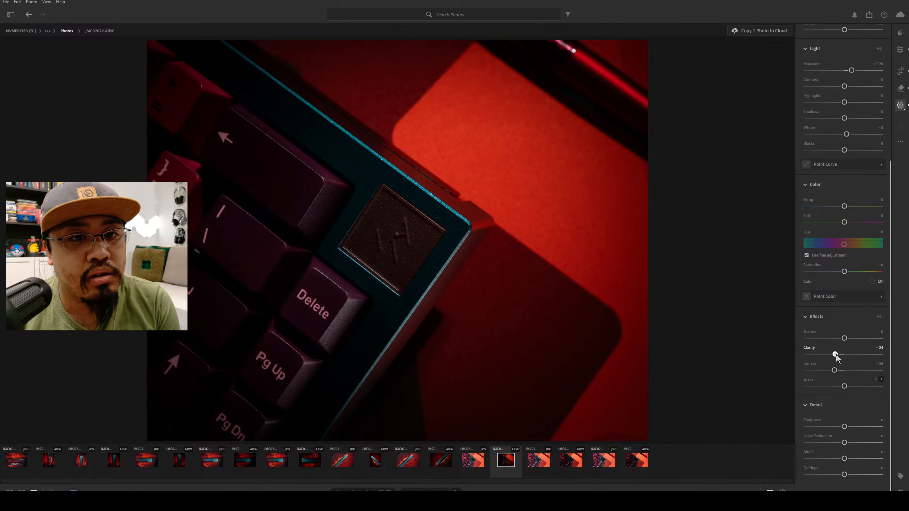
{"action": "double_click", "coordinate": [834, 371]}
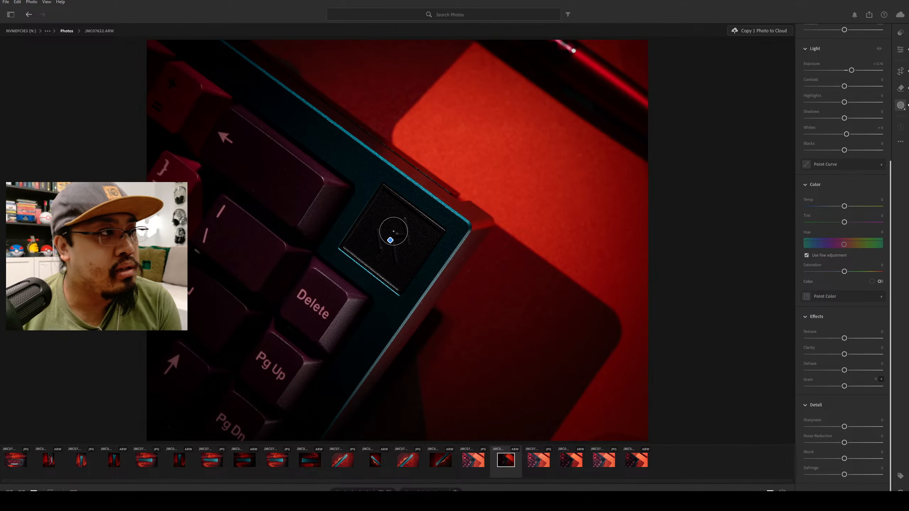
Compare the square screen mask's effect by dropping its amount to 0 and restoring it to 100, and check the available mask presets.
{"action": "scroll", "coordinate": [854, 300], "scroll_direction": "up", "scroll_amount": 2}
{"action": "scroll", "coordinate": [860, 232], "scroll_direction": "up", "scroll_amount": 5}
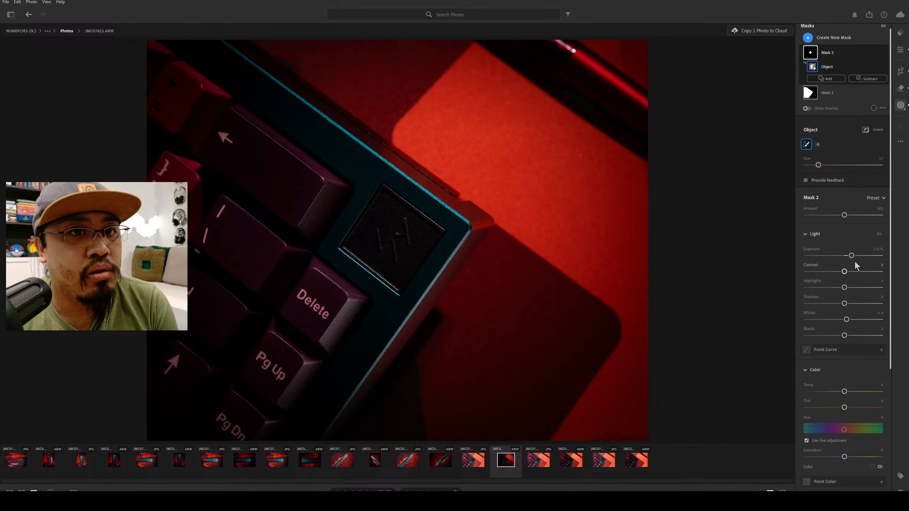
{"action": "left_click_drag", "start_coordinate": [846, 215], "coordinate": [784, 209]}
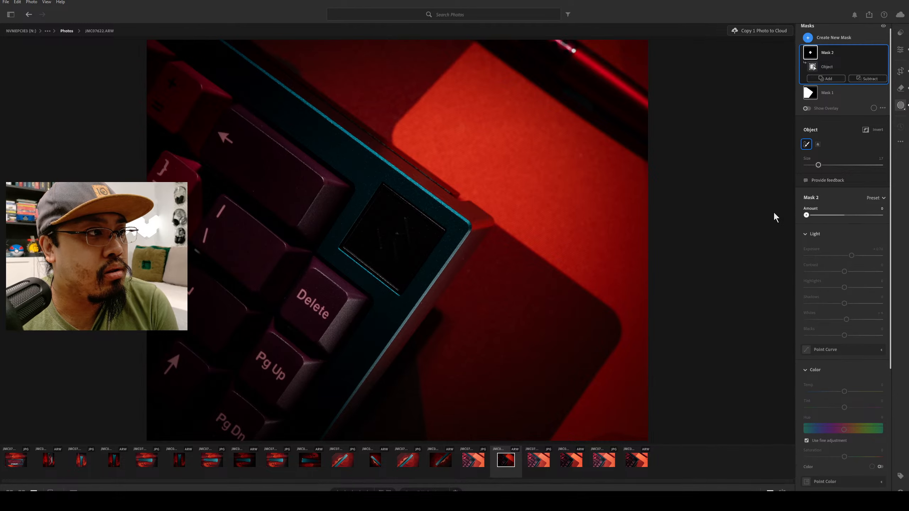
{"action": "left_click", "coordinate": [844, 215]}
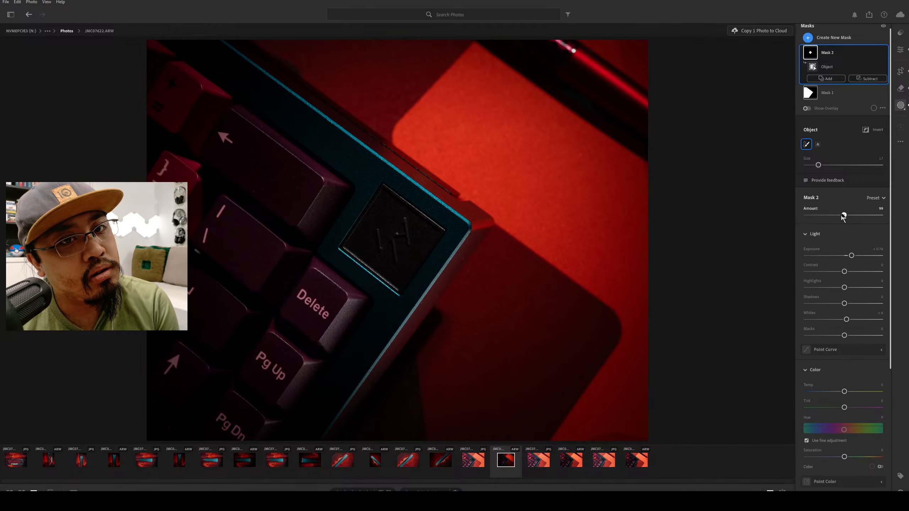
{"action": "left_click_drag", "start_coordinate": [843, 217], "coordinate": [845, 215]}
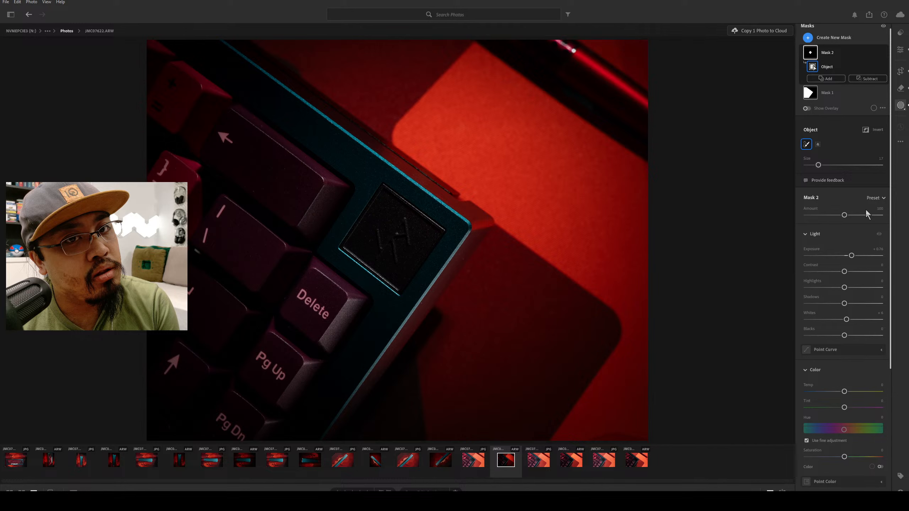
{"action": "left_click", "coordinate": [876, 198]}
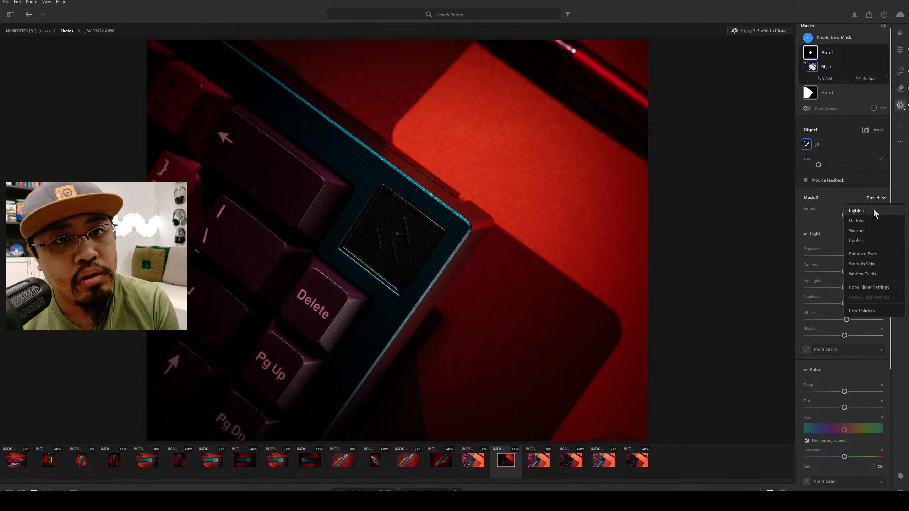
{"action": "left_click", "coordinate": [840, 197]}
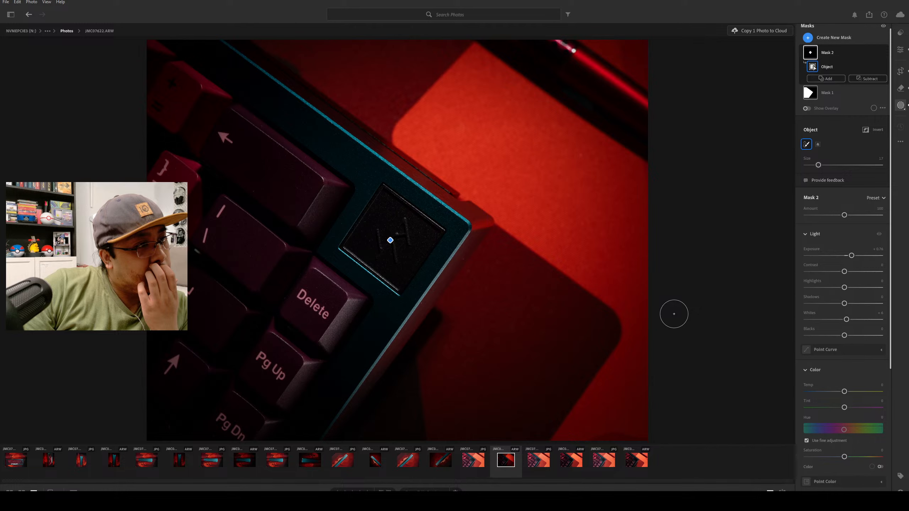
Set the square screen mask's texture to about +7, clarity to about -18 and dehaze to about -4.
{"action": "scroll", "coordinate": [848, 338], "scroll_direction": "down", "scroll_amount": 5}
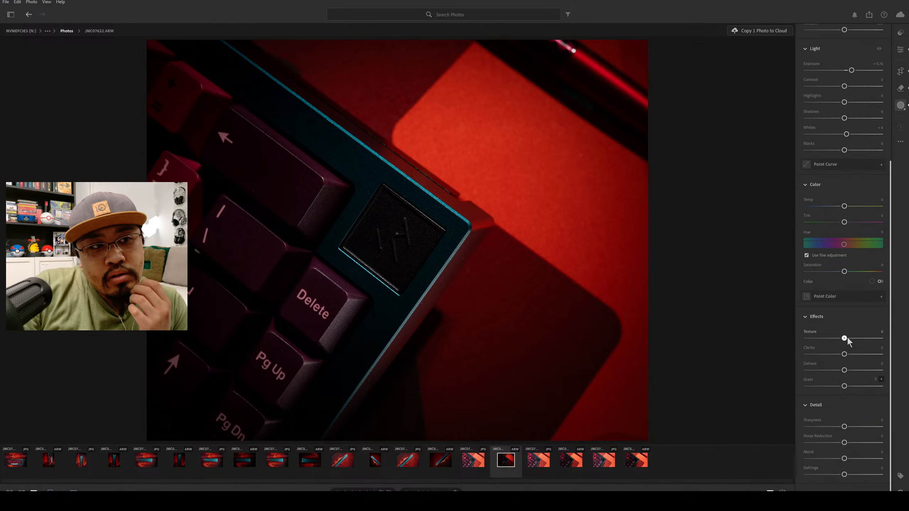
{"action": "left_click_drag", "start_coordinate": [847, 337], "coordinate": [830, 358]}
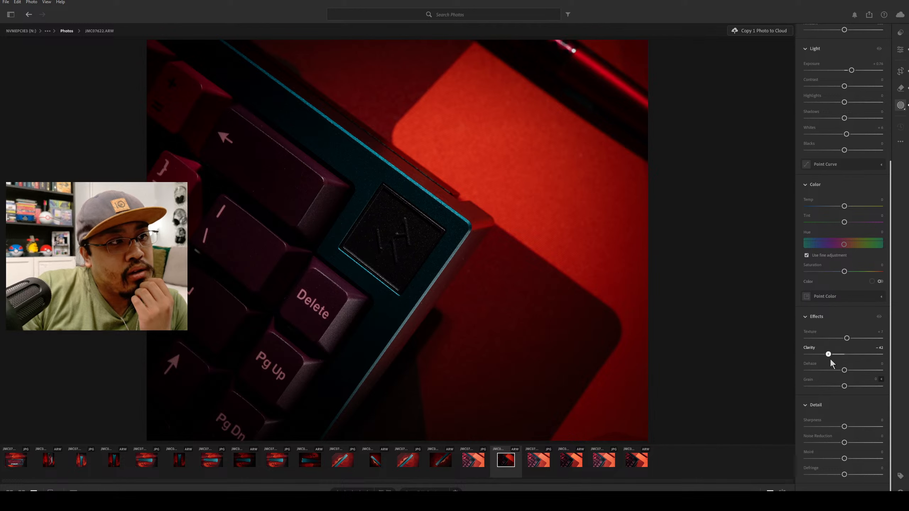
{"action": "left_click_drag", "start_coordinate": [830, 358], "coordinate": [850, 365]}
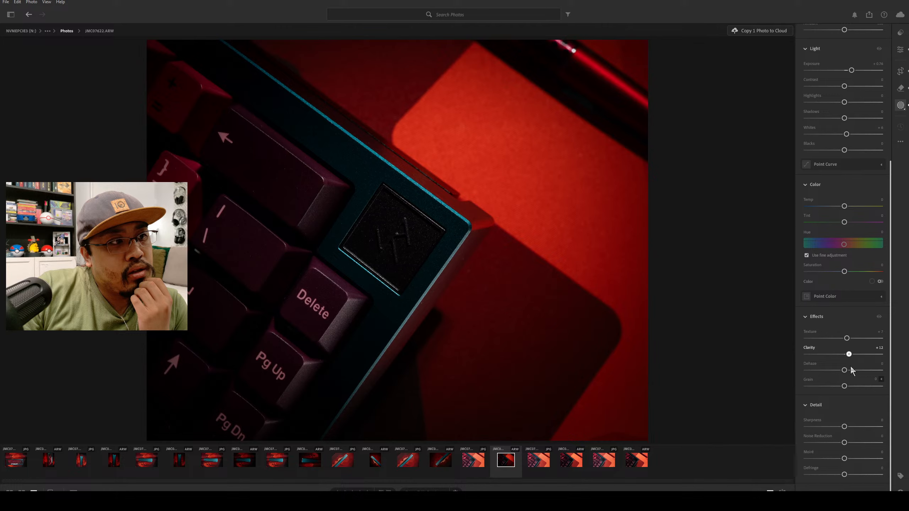
{"action": "left_click_drag", "start_coordinate": [851, 368], "coordinate": [767, 377]}
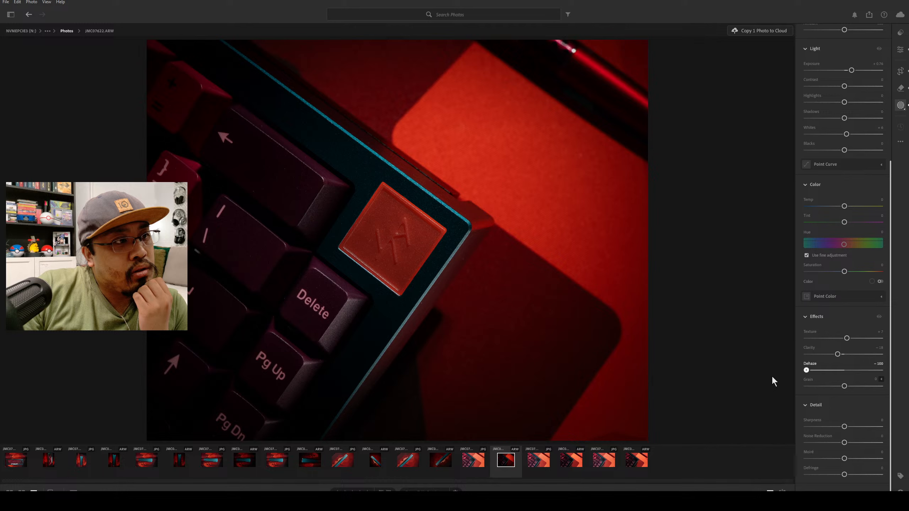
{"action": "left_click_drag", "start_coordinate": [771, 375], "coordinate": [839, 378]}
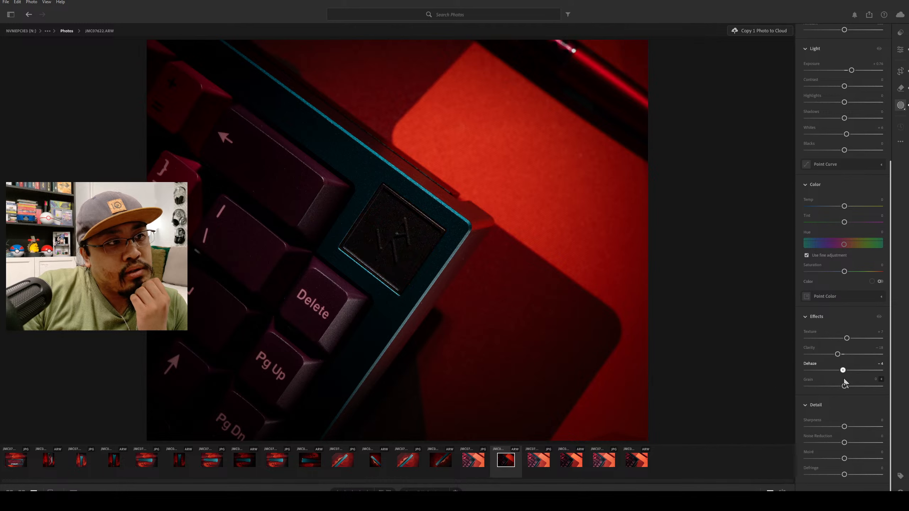
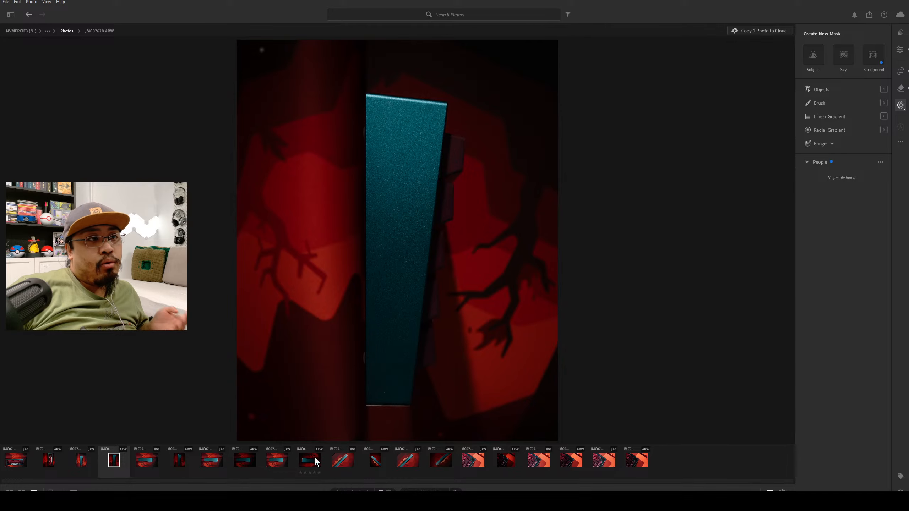
Look through the other dark keyboard photos and open the backspace corner close-up, JMC07622.ARW.
{"action": "left_click", "coordinate": [315, 462]}
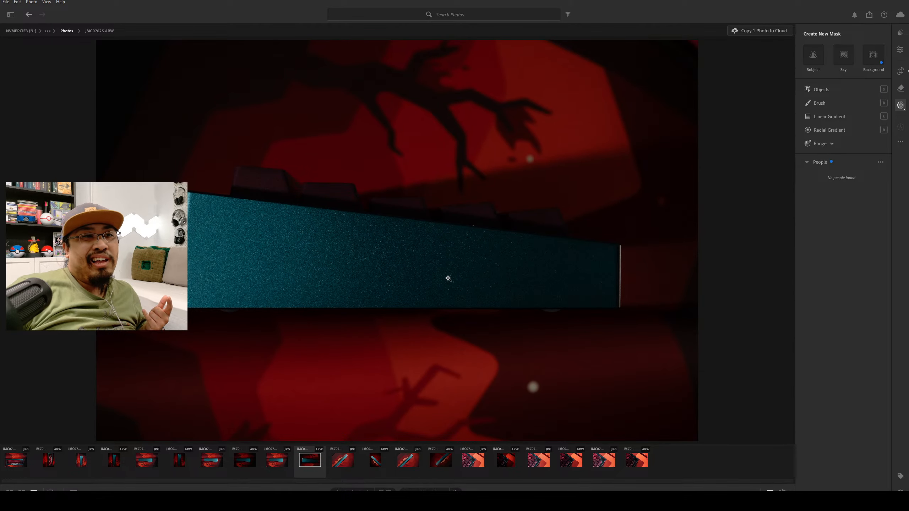
{"action": "left_click", "coordinate": [375, 462]}
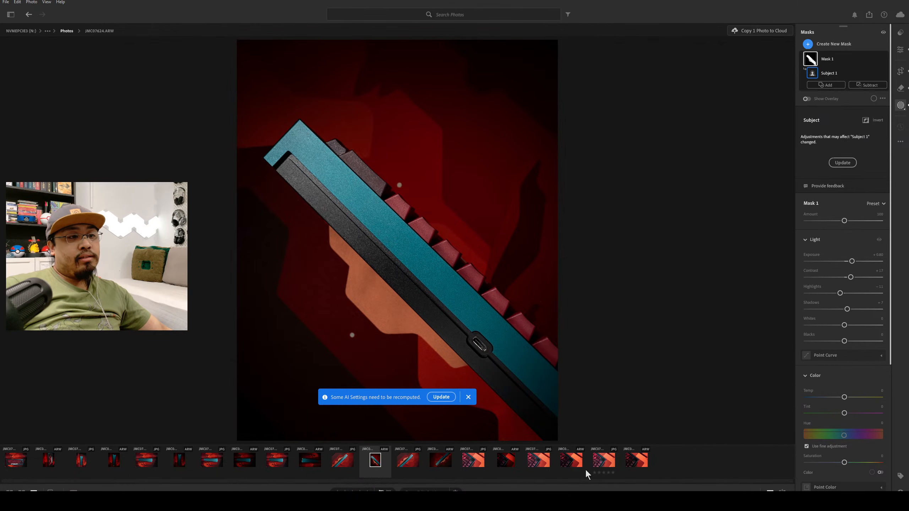
{"action": "left_click", "coordinate": [508, 458]}
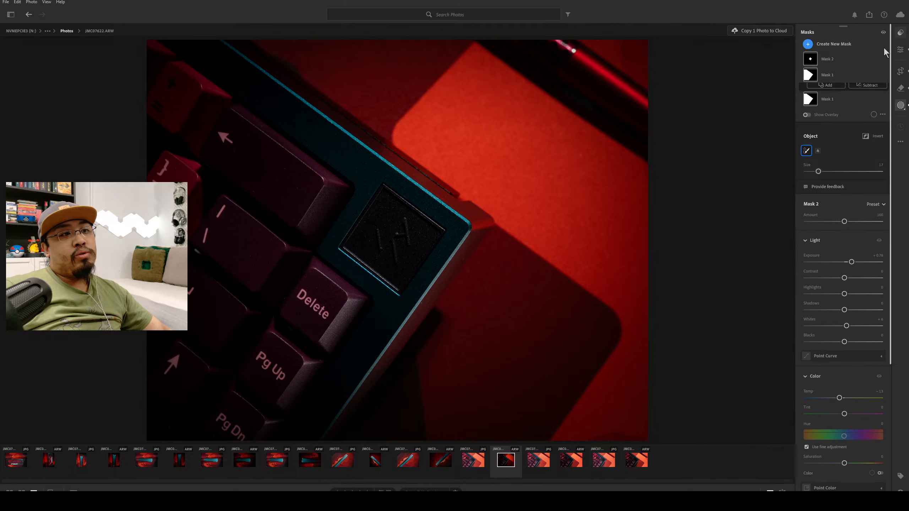
Try Mask 1's amount at about 122, reset it to 100, and raise the mask's exposure to about +1.6.
{"action": "left_click", "coordinate": [901, 32]}
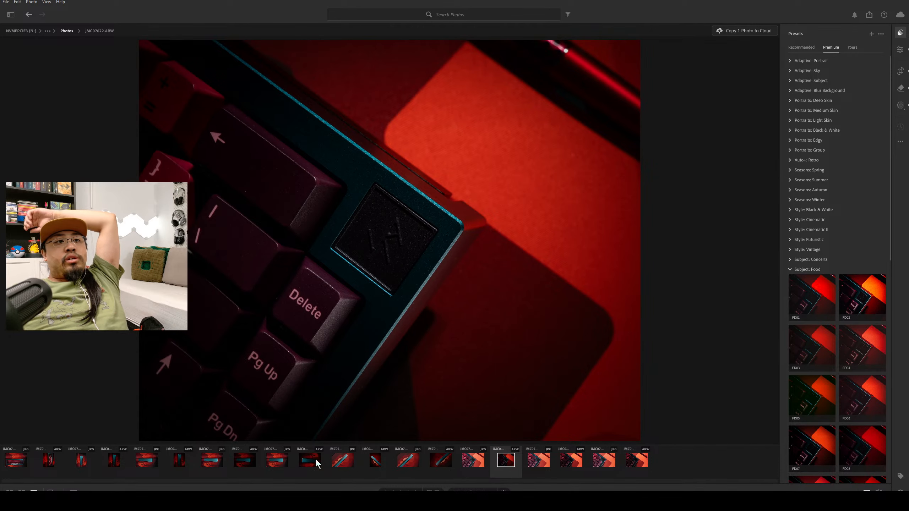
{"action": "left_click", "coordinate": [901, 89]}
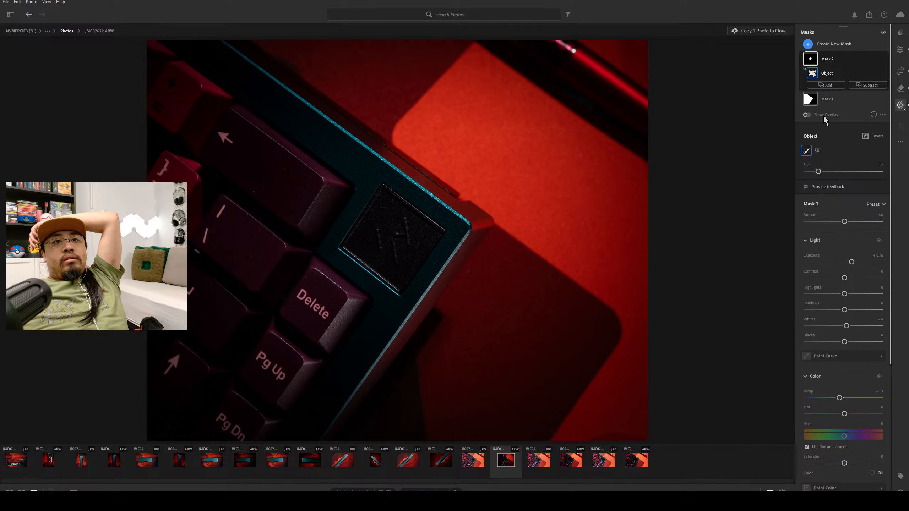
{"action": "left_click", "coordinate": [833, 98]}
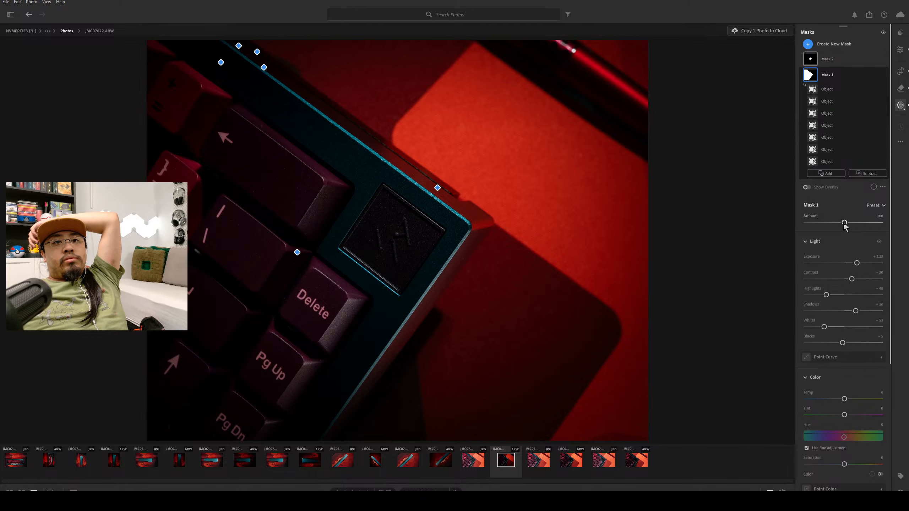
{"action": "left_click_drag", "start_coordinate": [845, 223], "coordinate": [853, 224]}
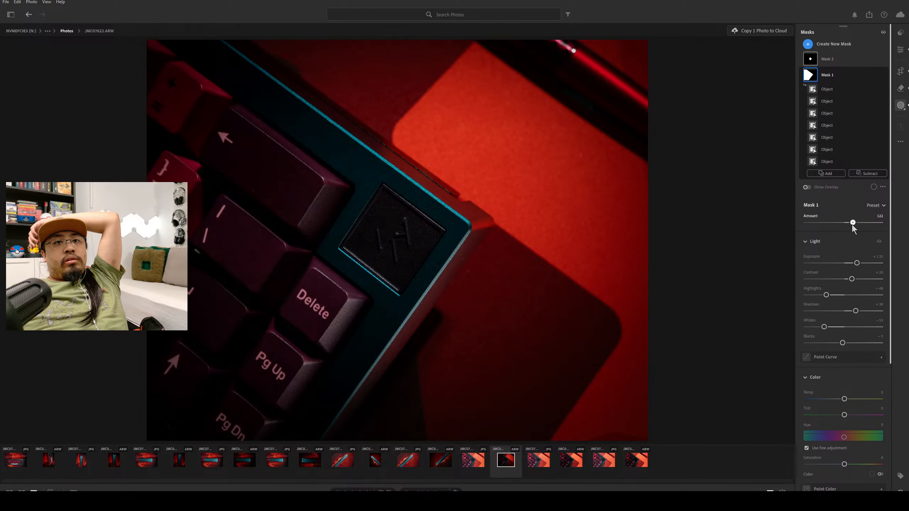
{"action": "double_click", "coordinate": [853, 223]}
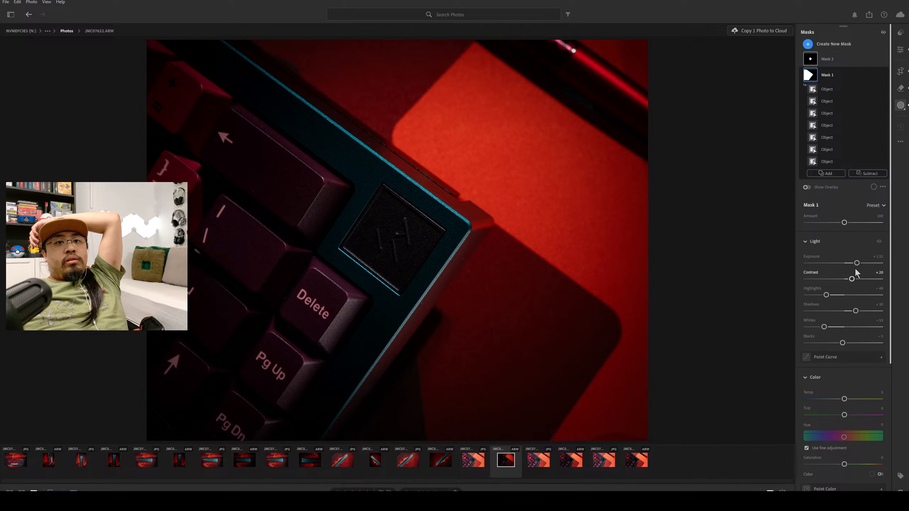
{"action": "left_click_drag", "start_coordinate": [857, 264], "coordinate": [861, 264]}
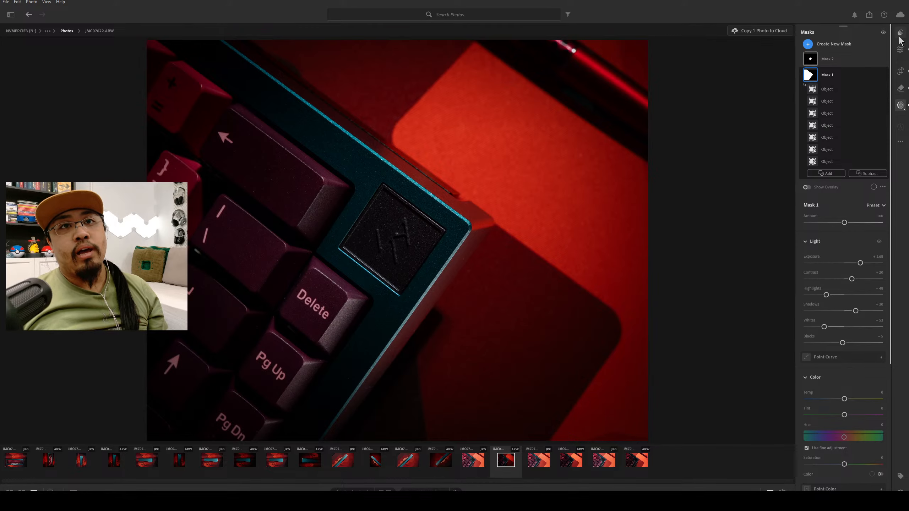
Try Subject: Food presets such as FD07 on the corner close-up, and return to the photo without a preset.
{"action": "key", "text": "m"}
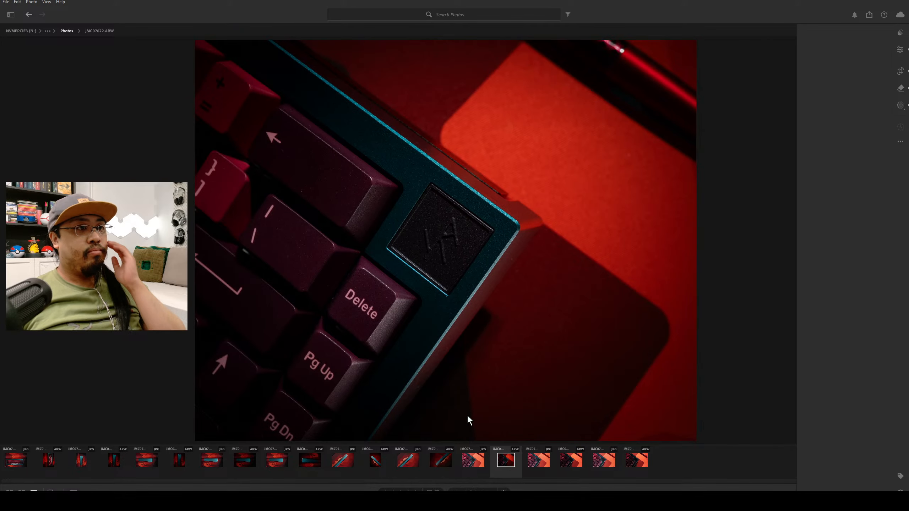
{"action": "key", "text": "shift+p"}
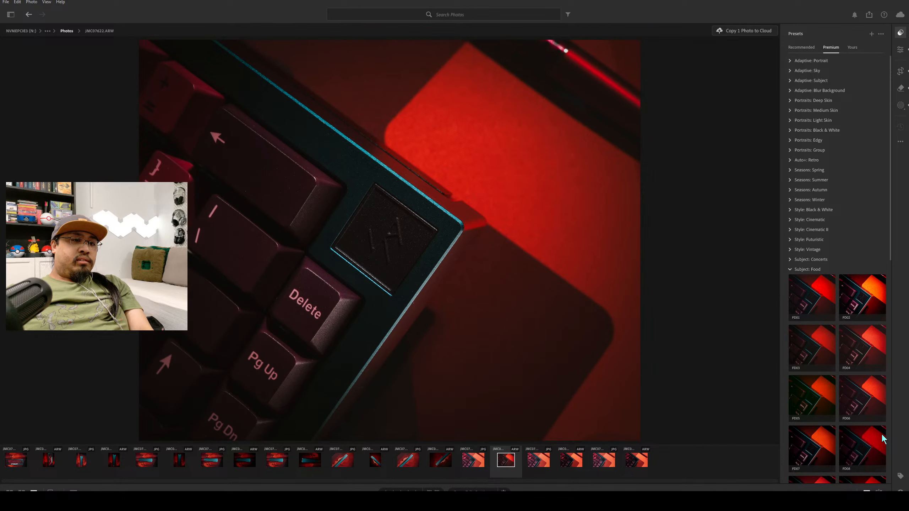
{"action": "left_click", "coordinate": [812, 452]}
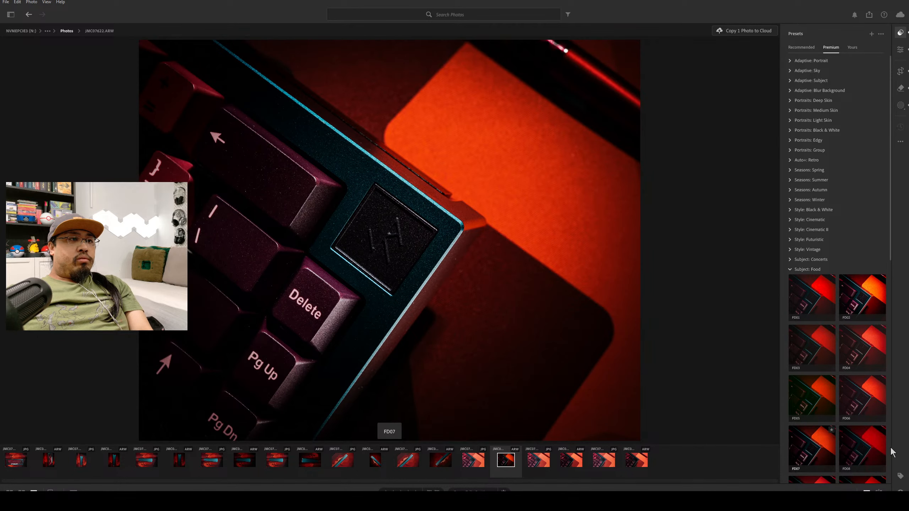
{"action": "left_click", "coordinate": [880, 448]}
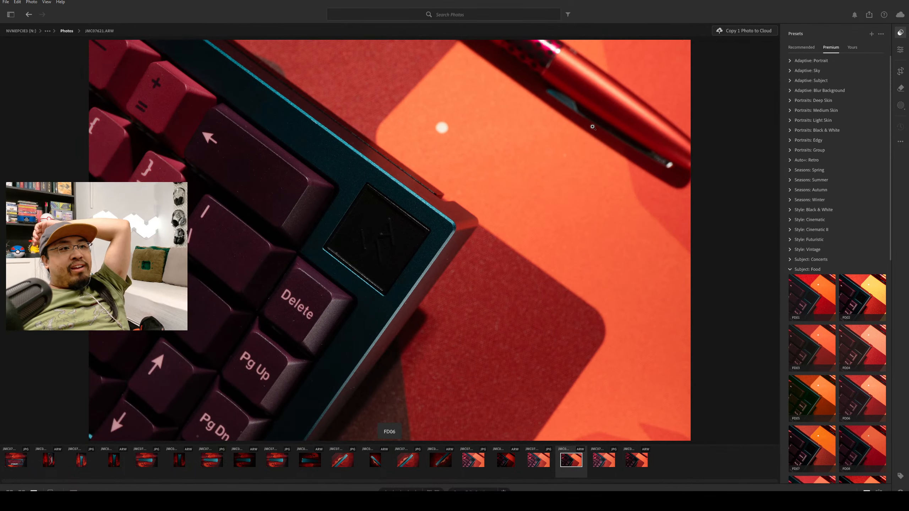
{"action": "left_click", "coordinate": [506, 460]}
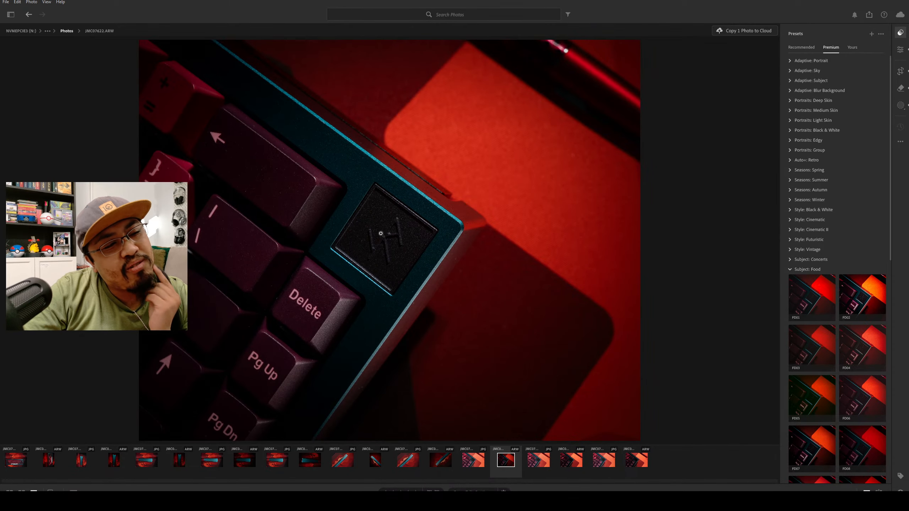
Remove a small dust speck from the dark face of the backspace keycap, using the smallest Remove brush.
{"action": "left_click", "coordinate": [358, 265]}
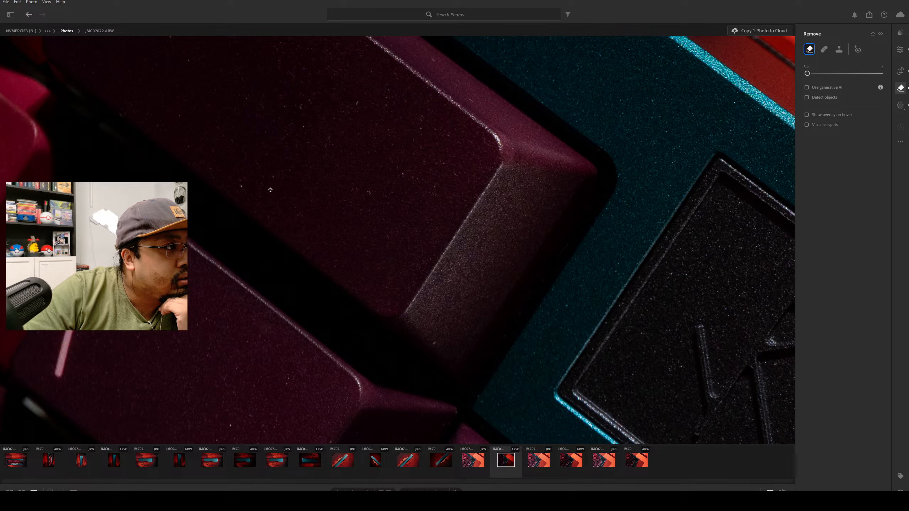
{"action": "left_click", "coordinate": [269, 190]}
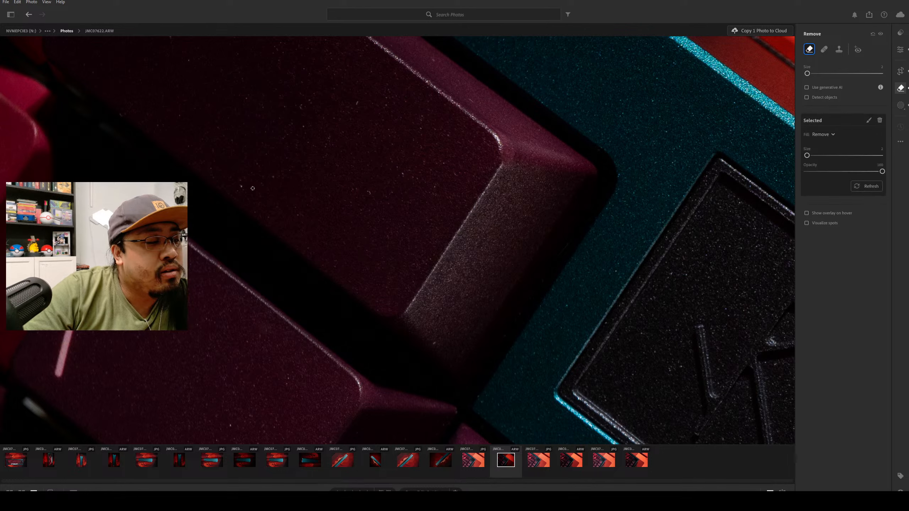